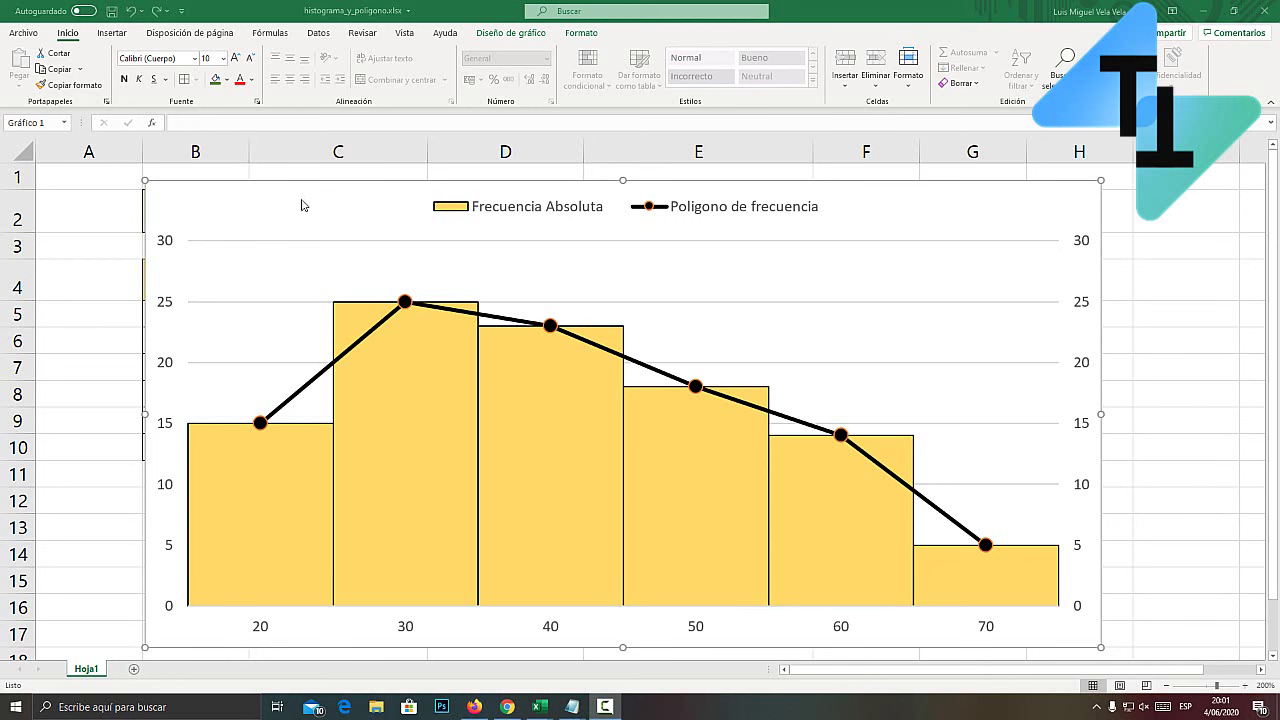
Remove the finished histogram chart to reveal the 'Utilizas redes sociales ?' frequency table
left_click_drag(302, 205, 287, 191)
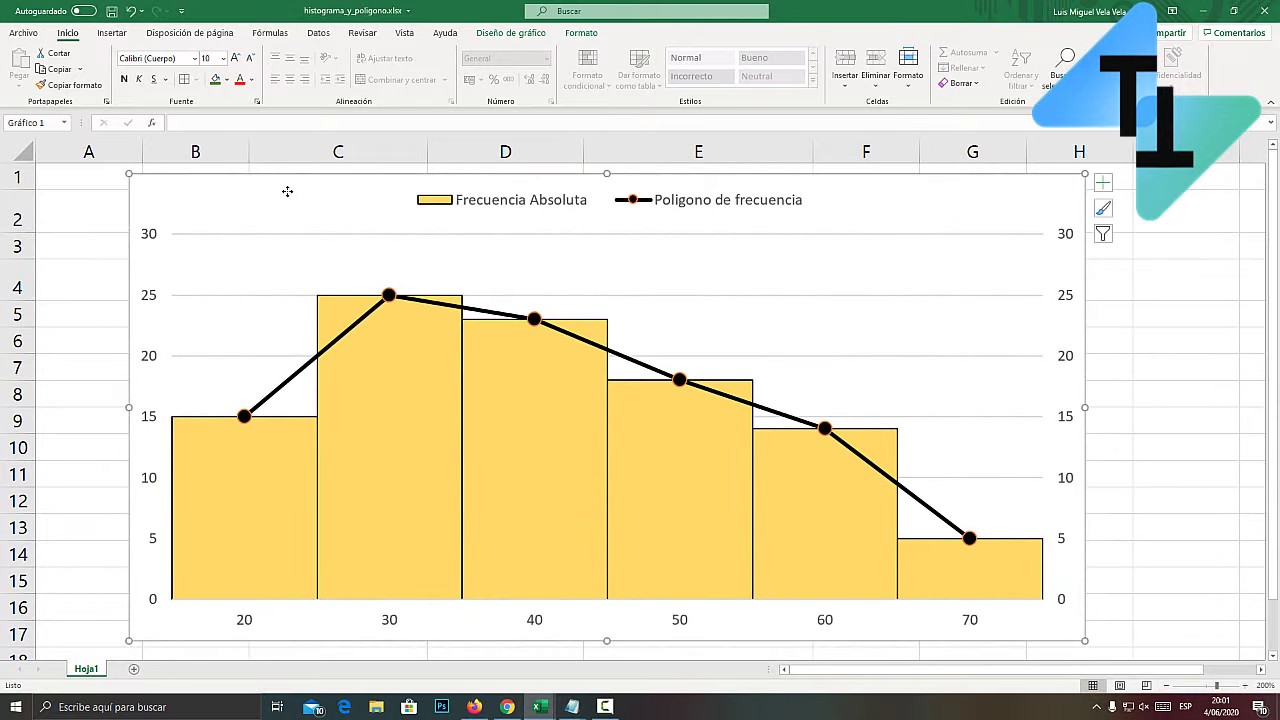
mouse_move(285, 193)
left_mouse_down()
mouse_move(262, 181)
mouse_move(283, 192)
left_mouse_up()
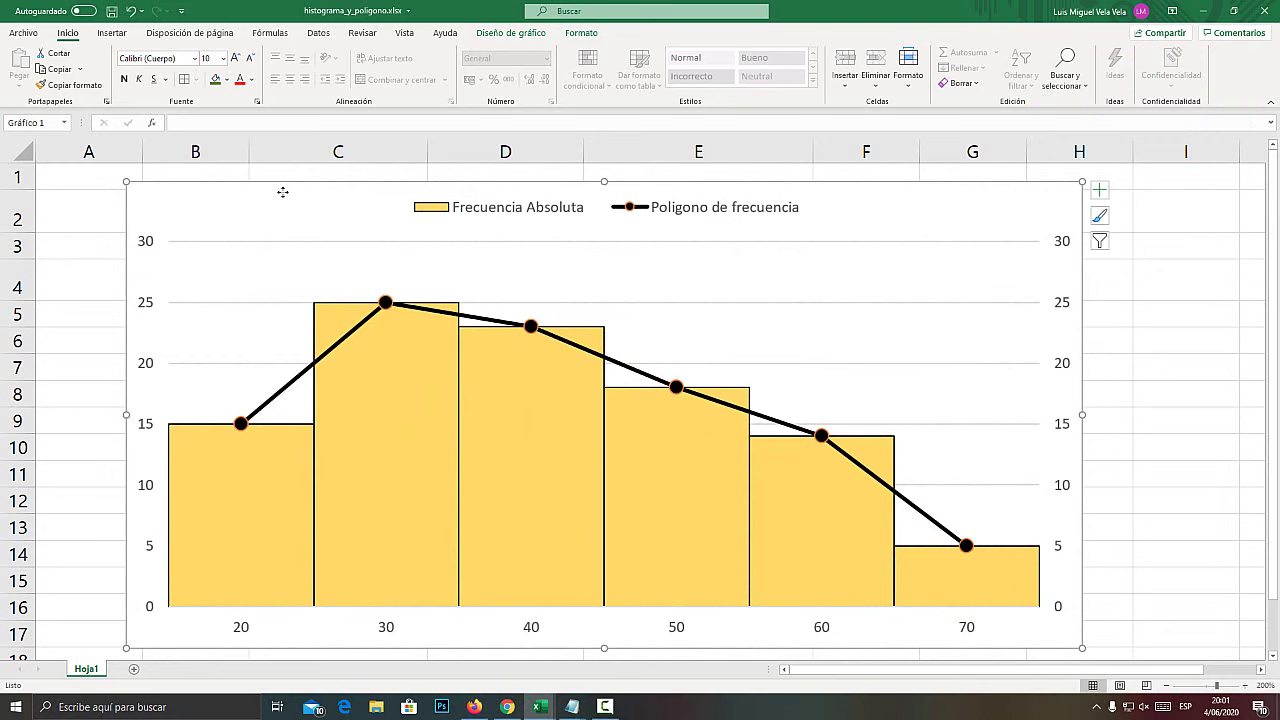
key("Delete")
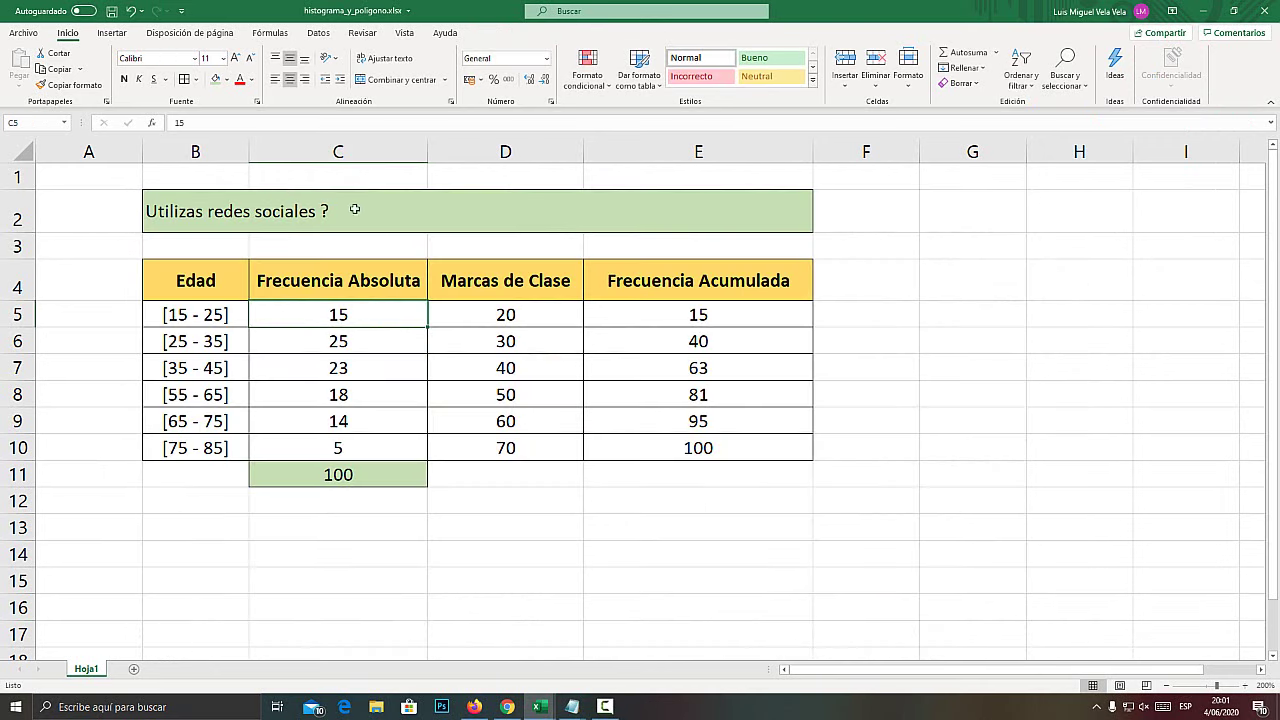
Review the table's question title, total of 100 and age intervals under magnification
left_click_drag(200, 282, 737, 439)
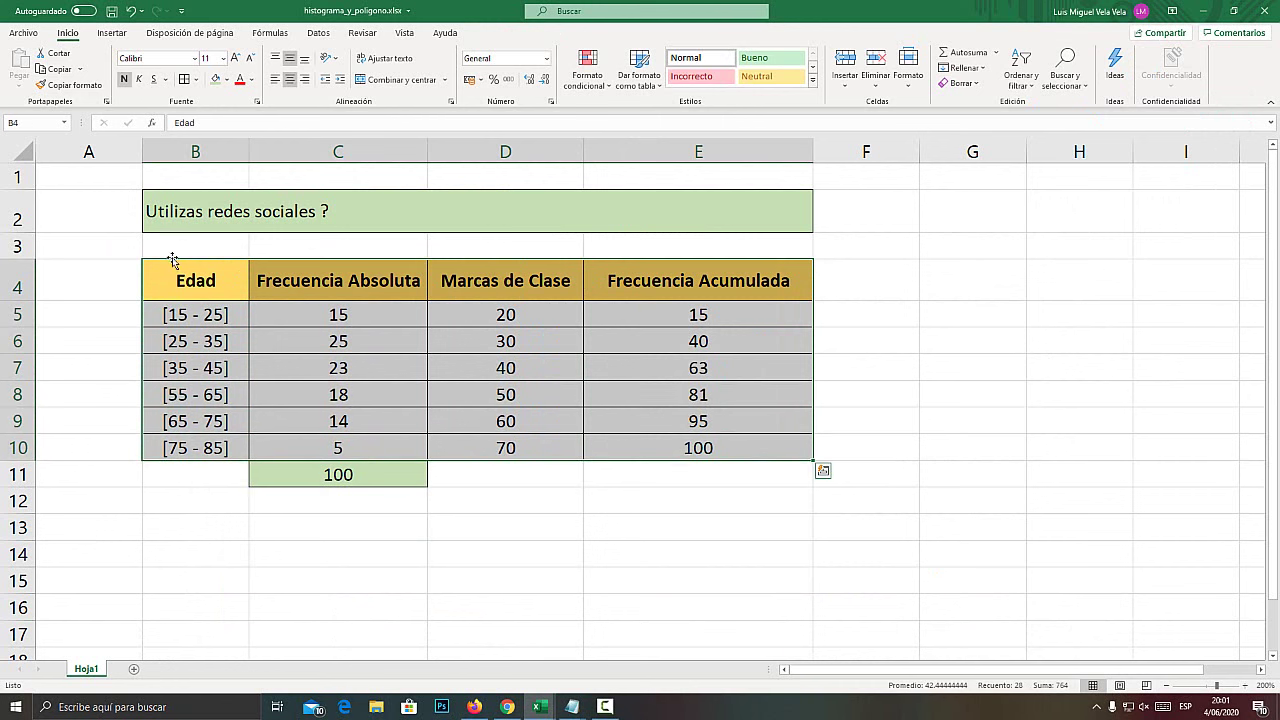
left_click(193, 213)
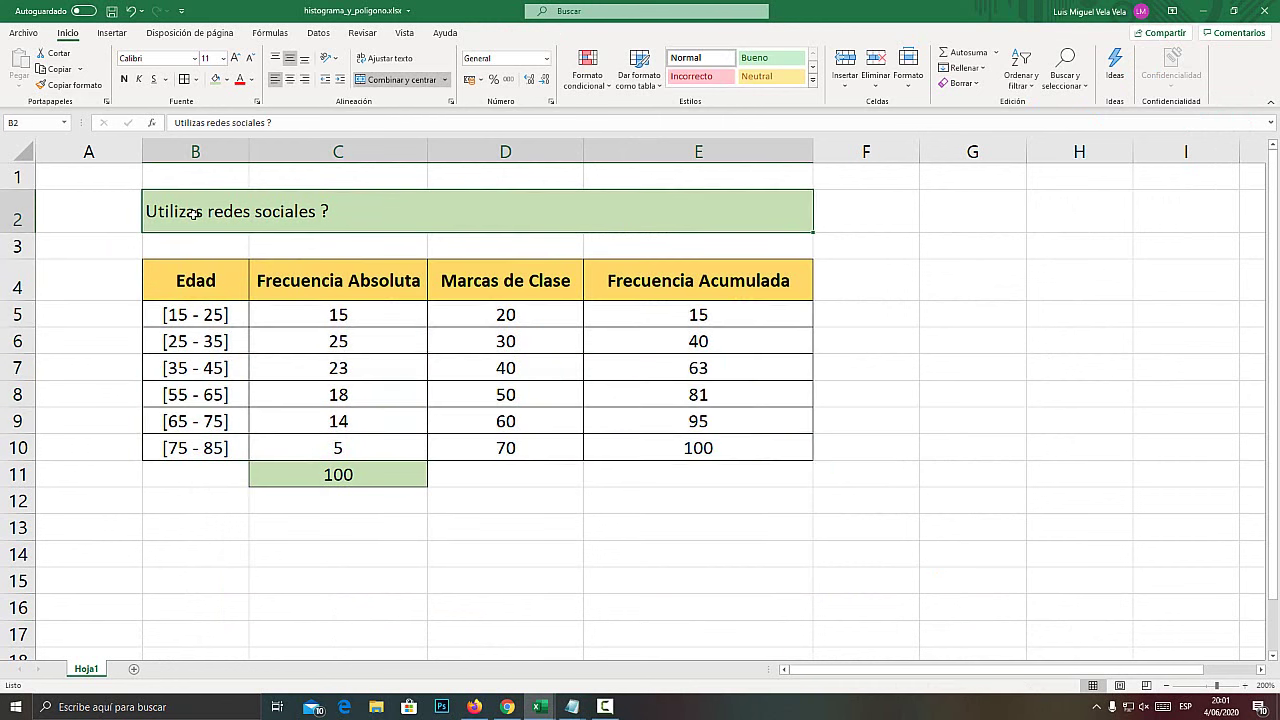
key("super+plus")
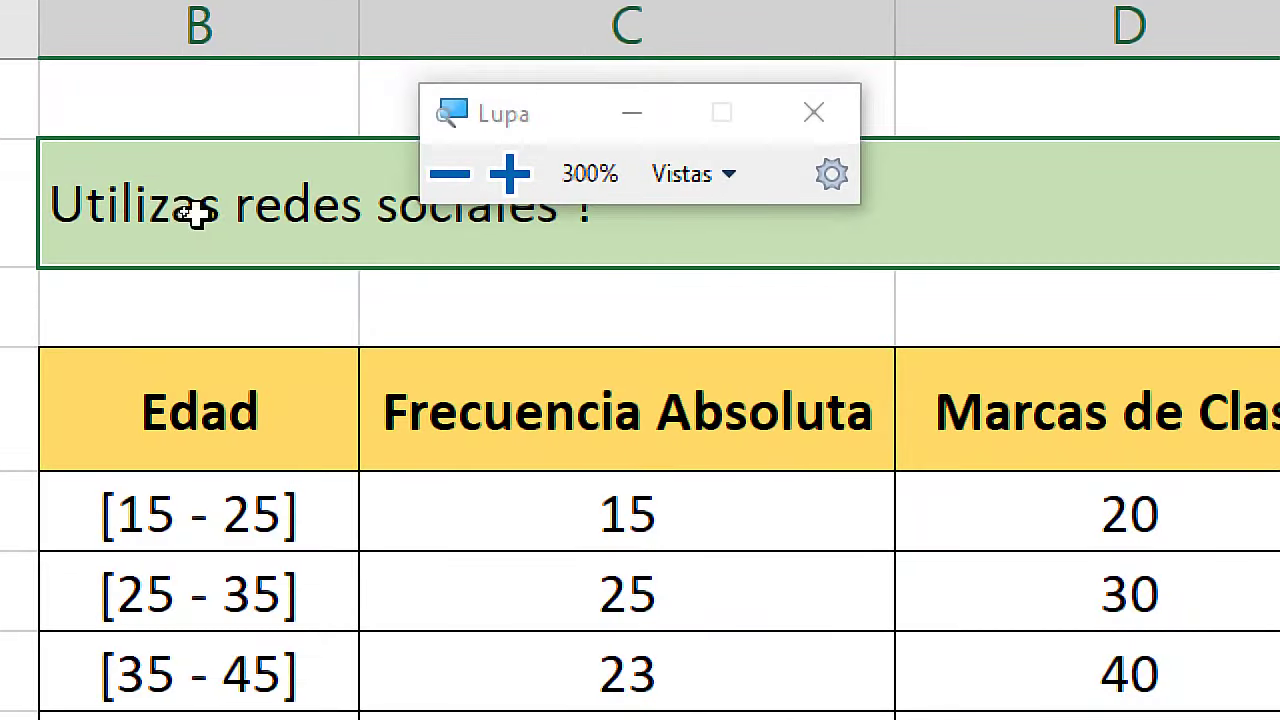
key("super+Escape")
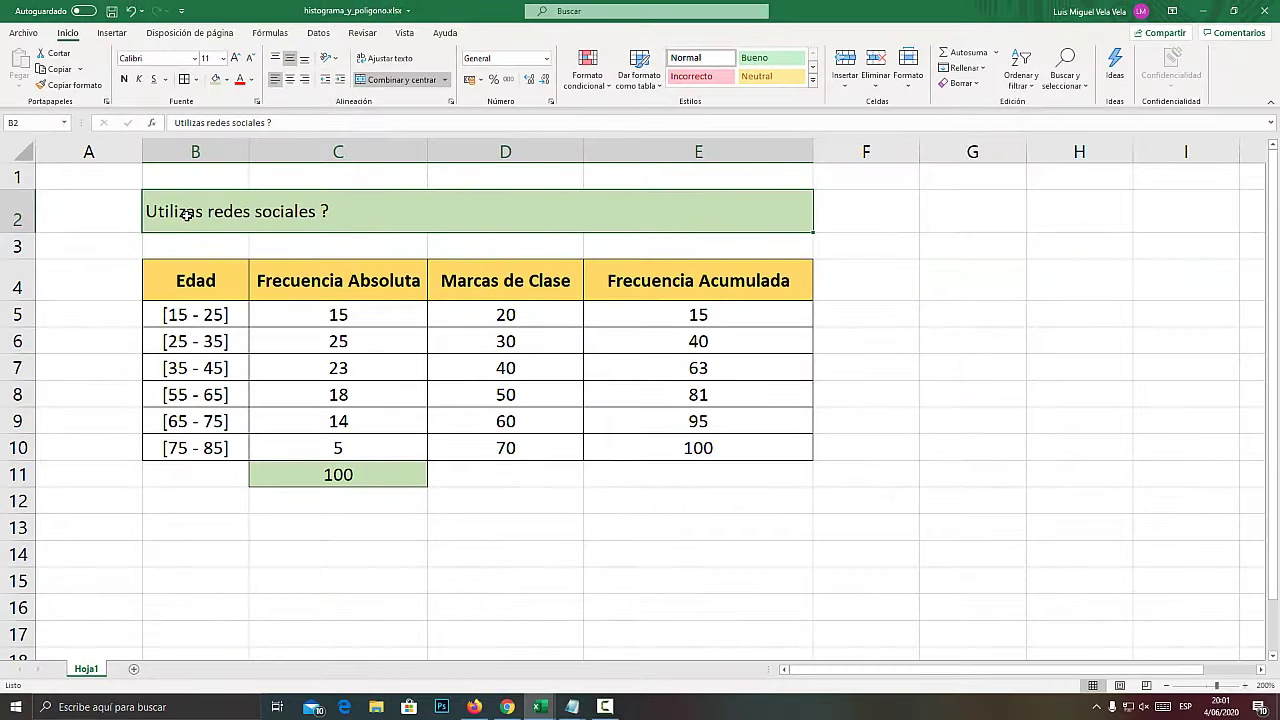
left_click(338, 474)
key("super+plus")
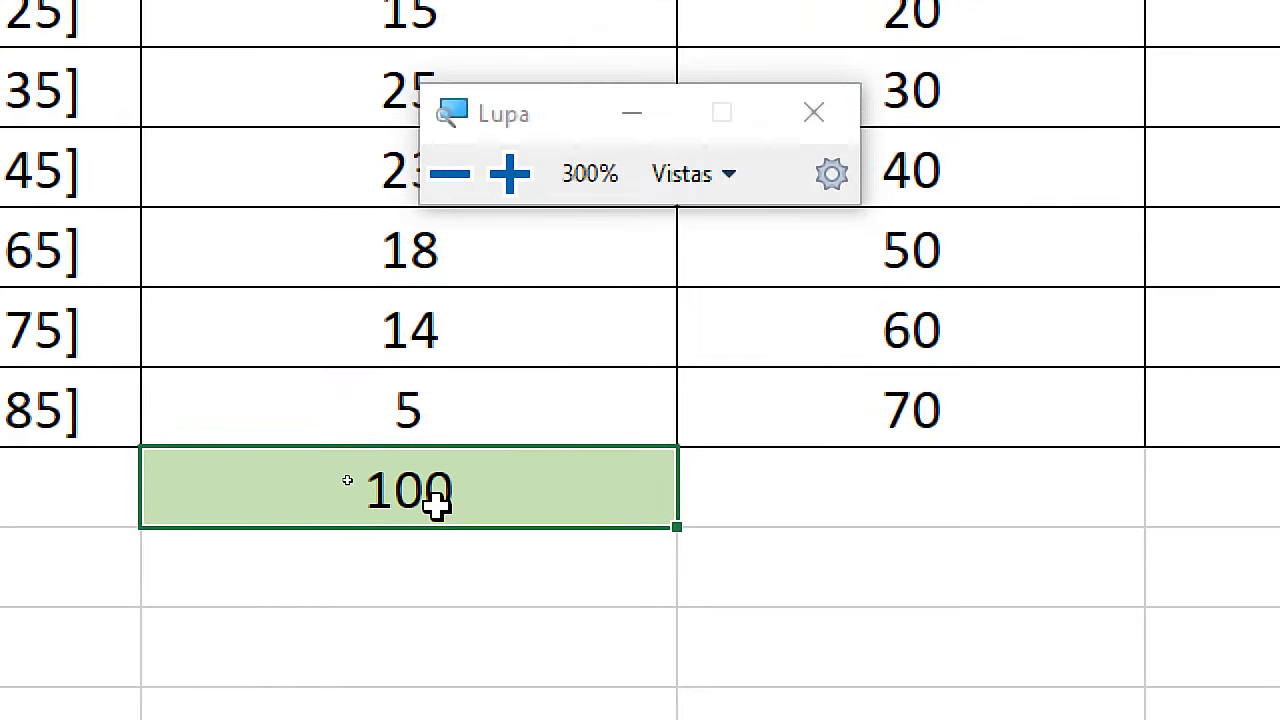
key("super+Escape")
left_click(178, 307)
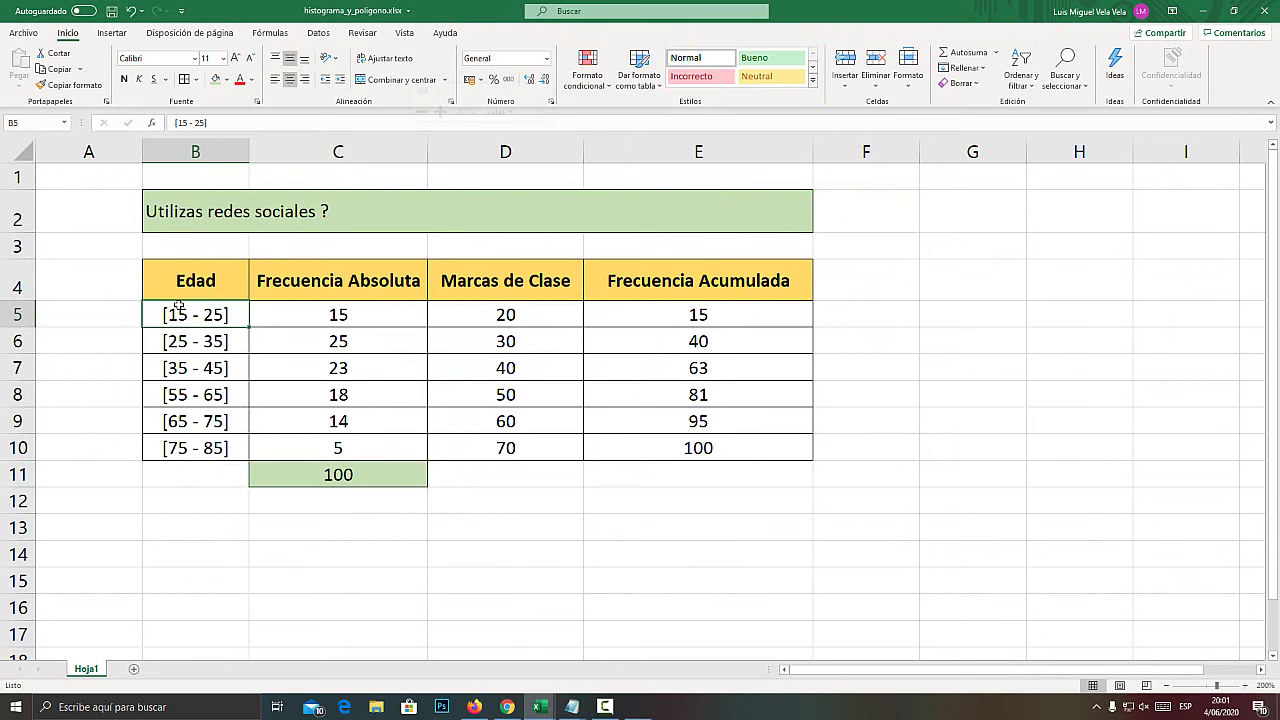
key("super+plus")
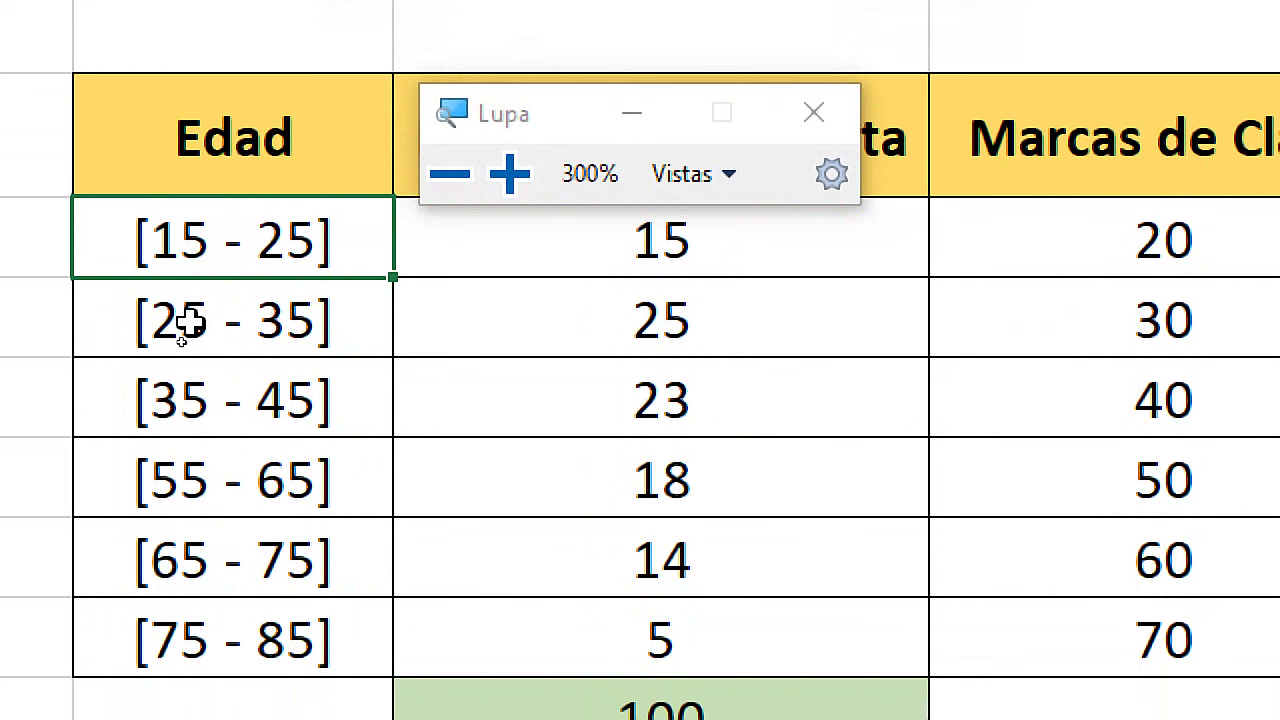
mouse_move(586, 124)
left_mouse_down()
mouse_move(890, 258)
mouse_move(1120, 250)
left_mouse_up()
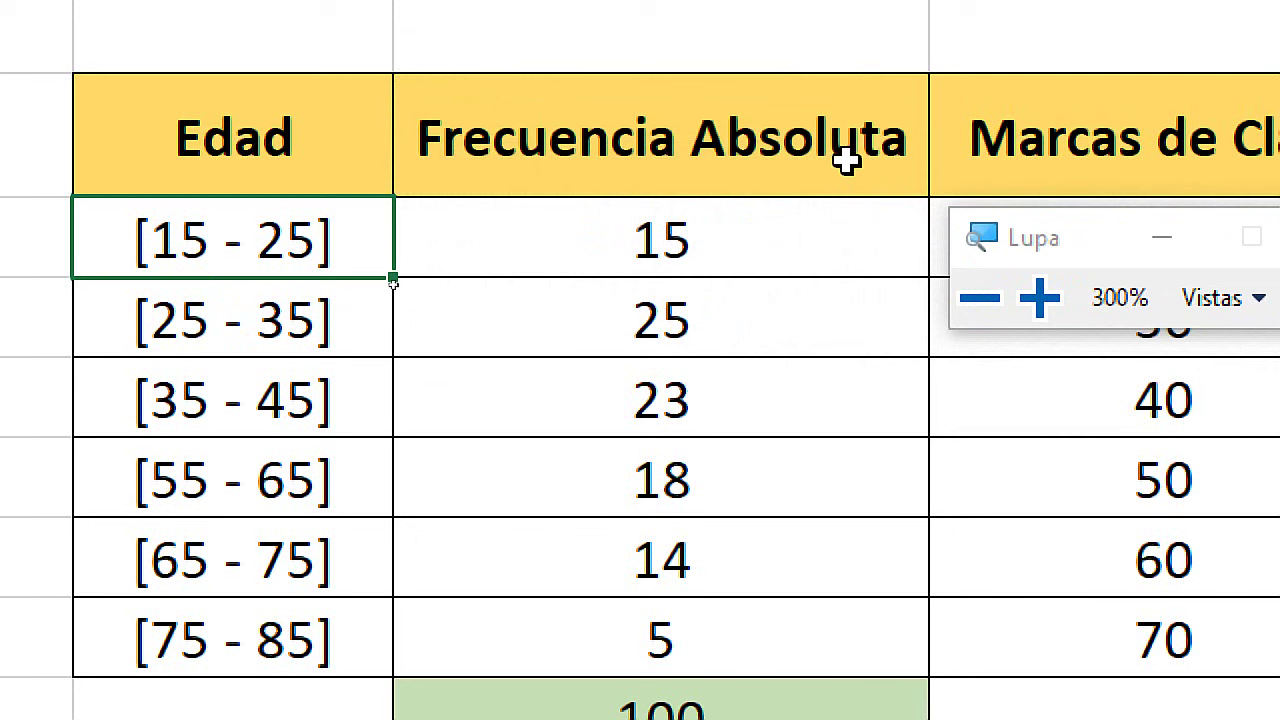
Check the absolute frequencies 15, 25 and 23 against their age intervals
left_click(678, 255)
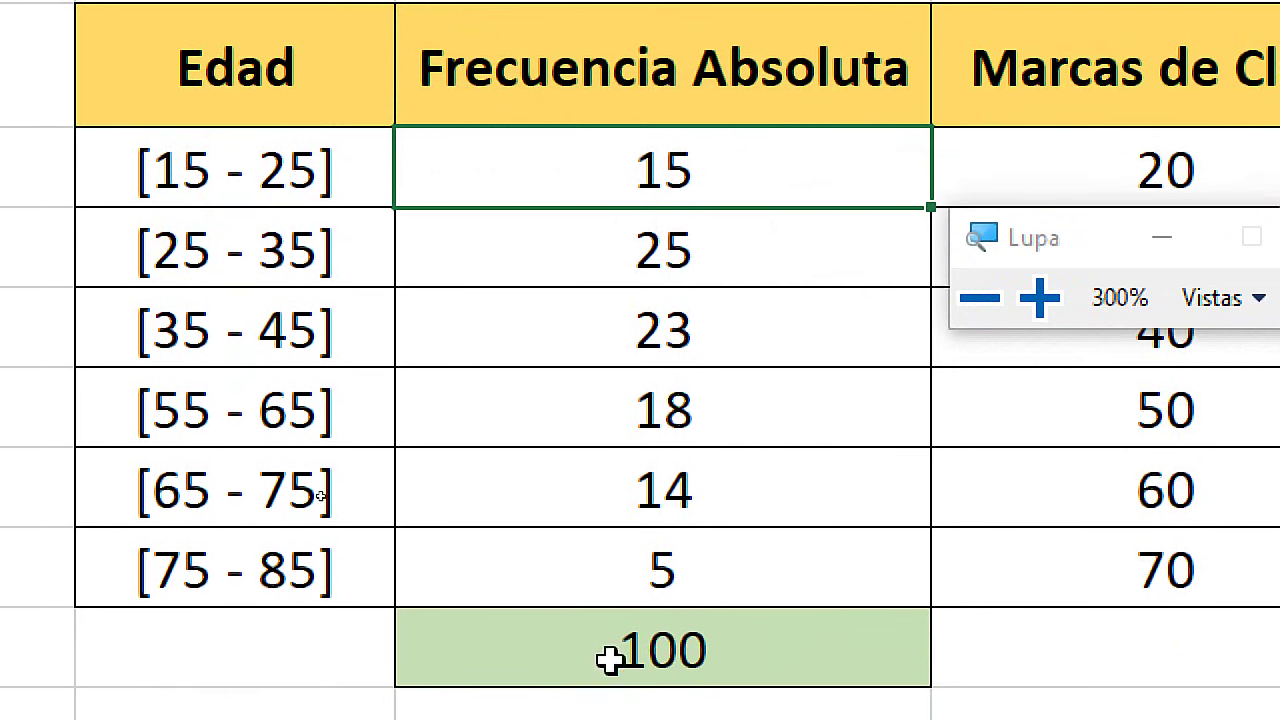
key("Down")
left_click(660, 705)
left_click(660, 245)
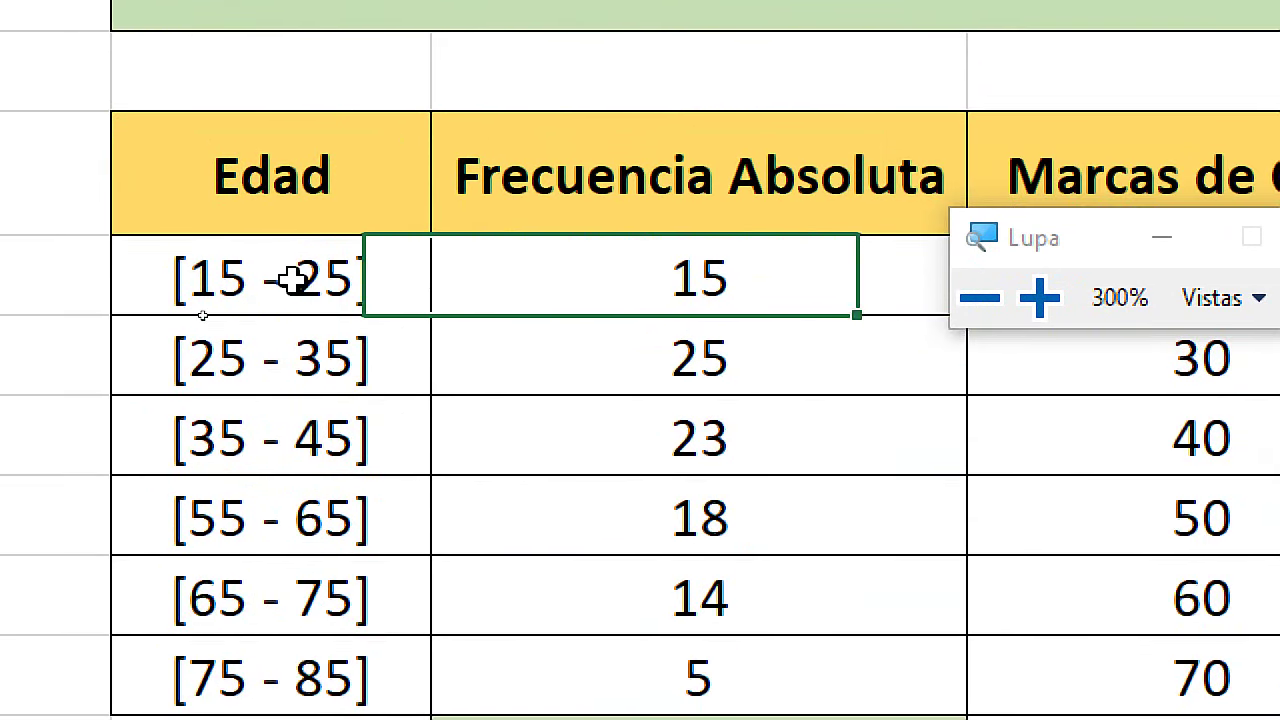
left_click(300, 284)
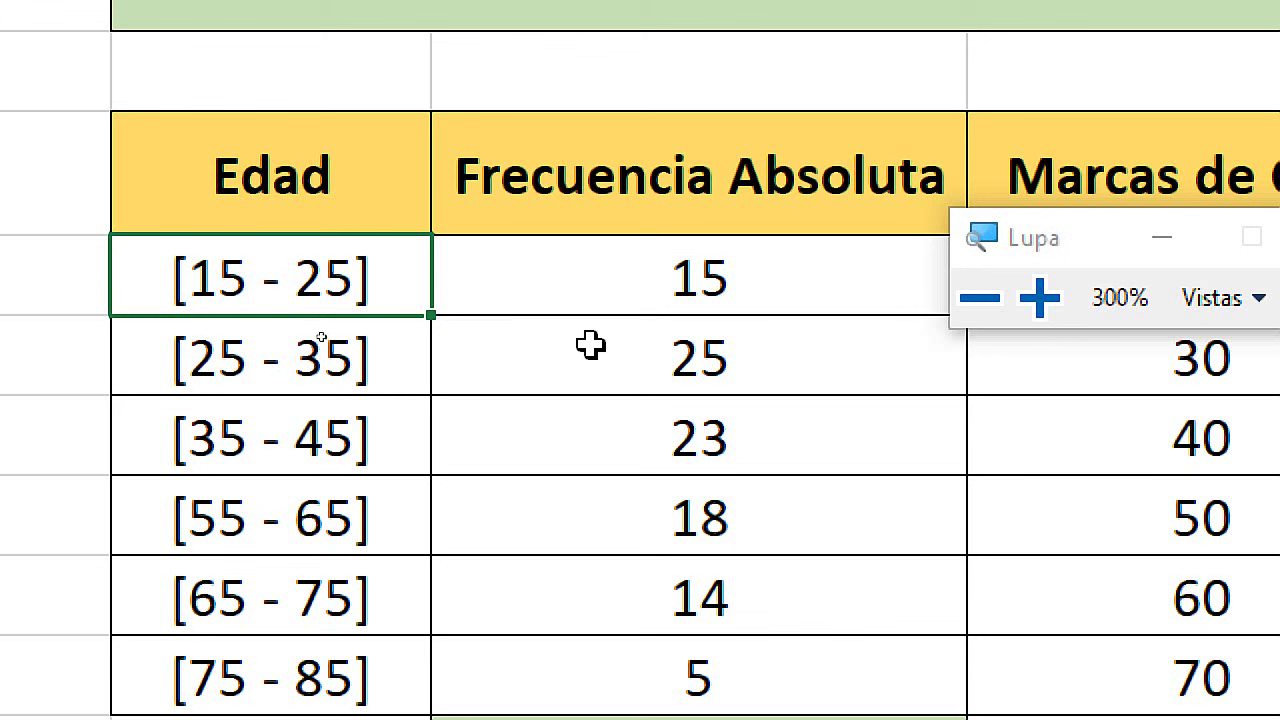
left_click(658, 351)
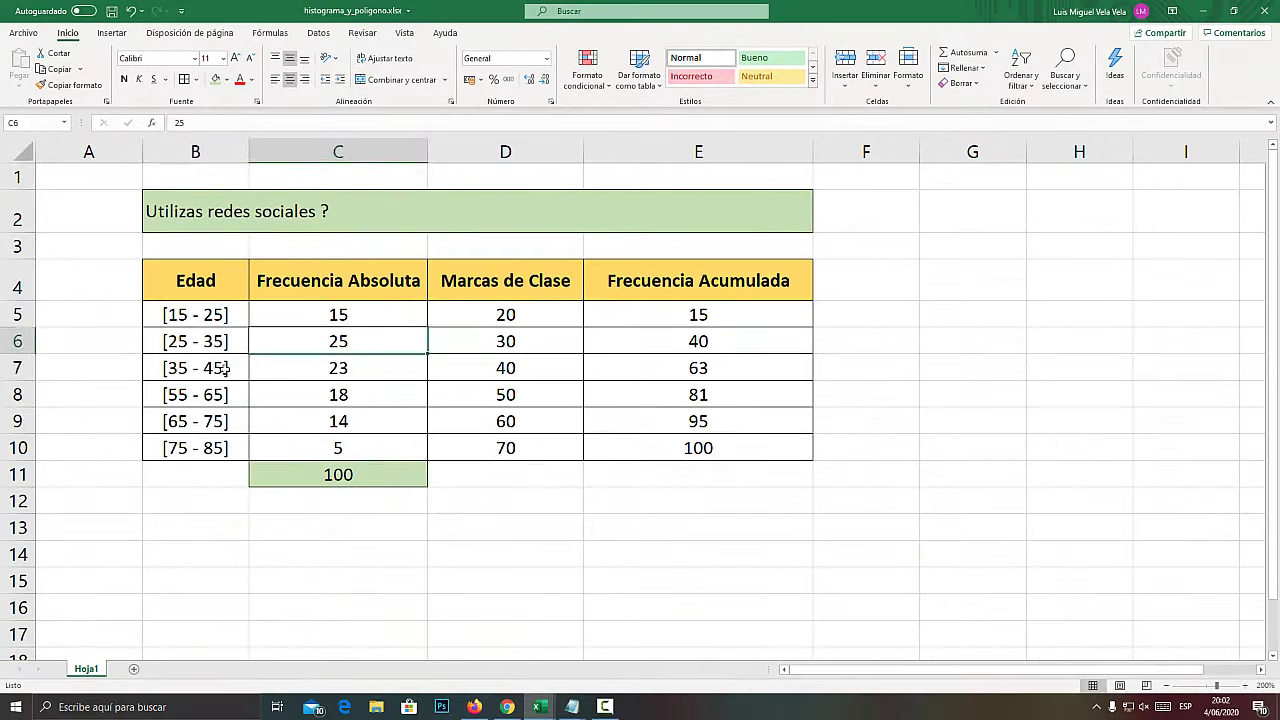
left_click(220, 369)
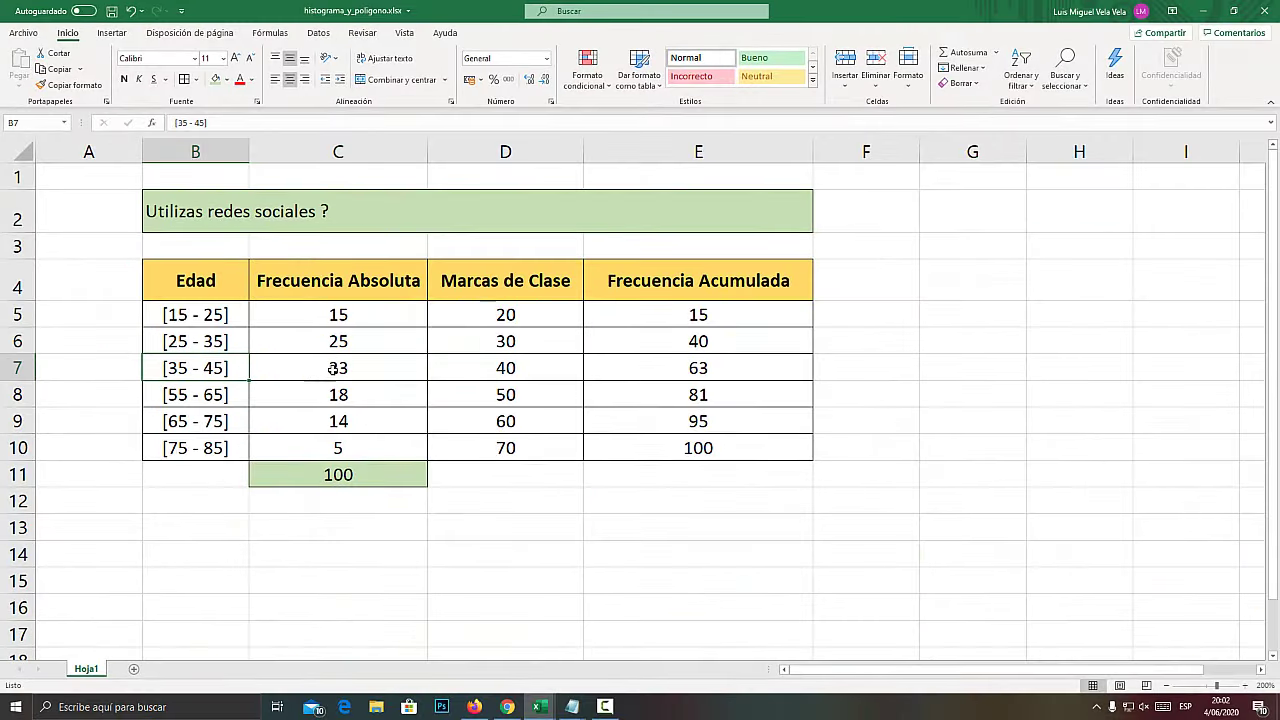
left_click(333, 370)
Zoom the sheet to 270% and clear the class marks in D5:D10
left_click(1245, 686)
left_click(1245, 686)
left_click(1245, 687)
left_click(1245, 687)
left_click(1245, 687)
left_click(1245, 687)
left_click(1245, 687)
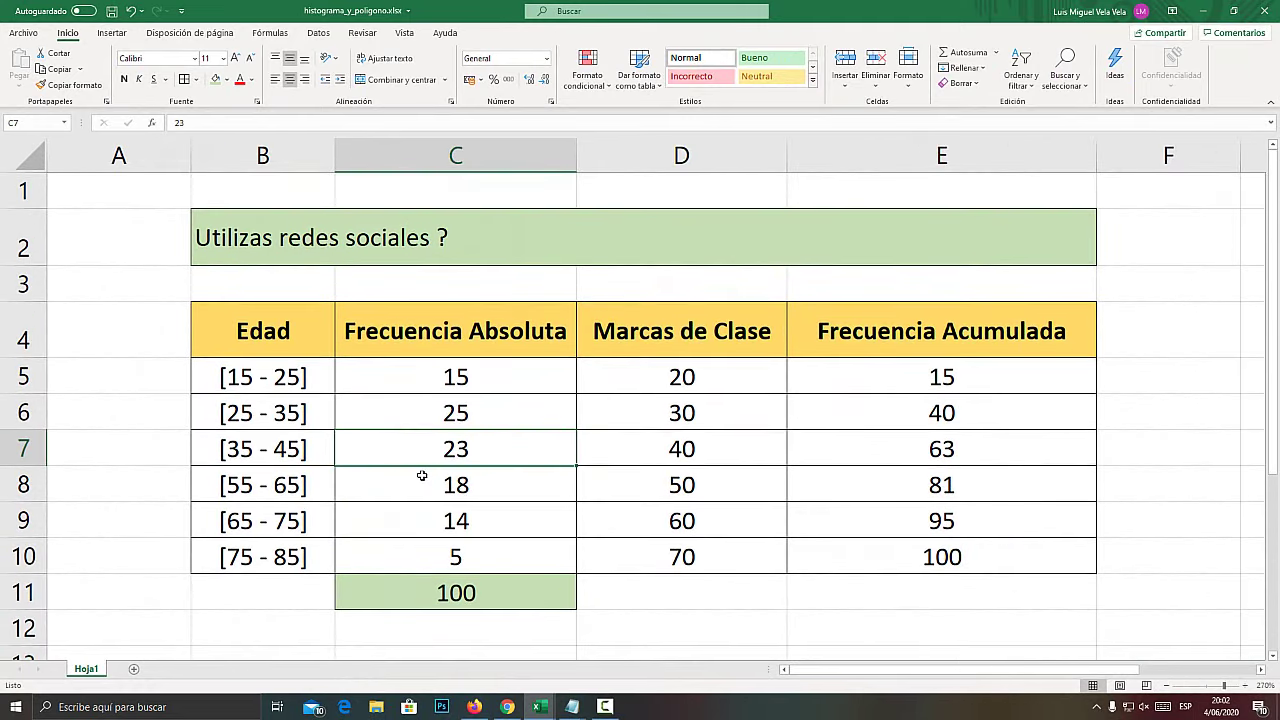
left_click(630, 390)
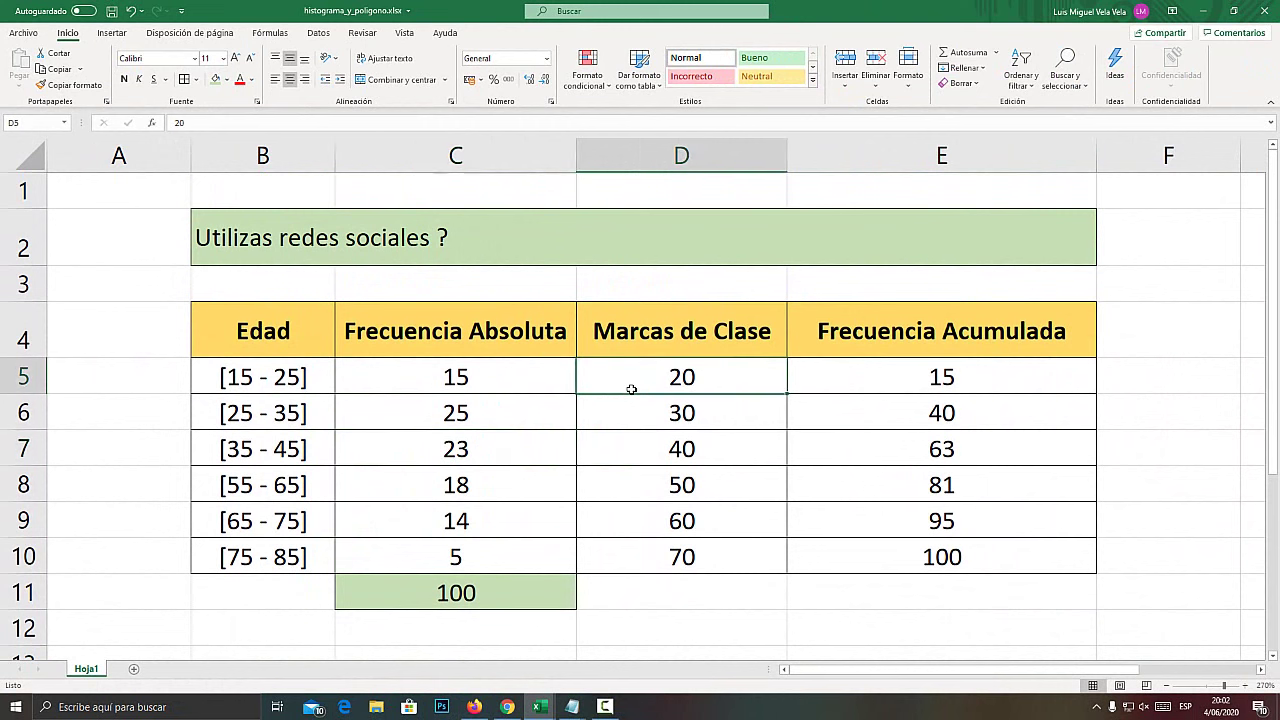
left_click_drag(686, 553, 673, 381)
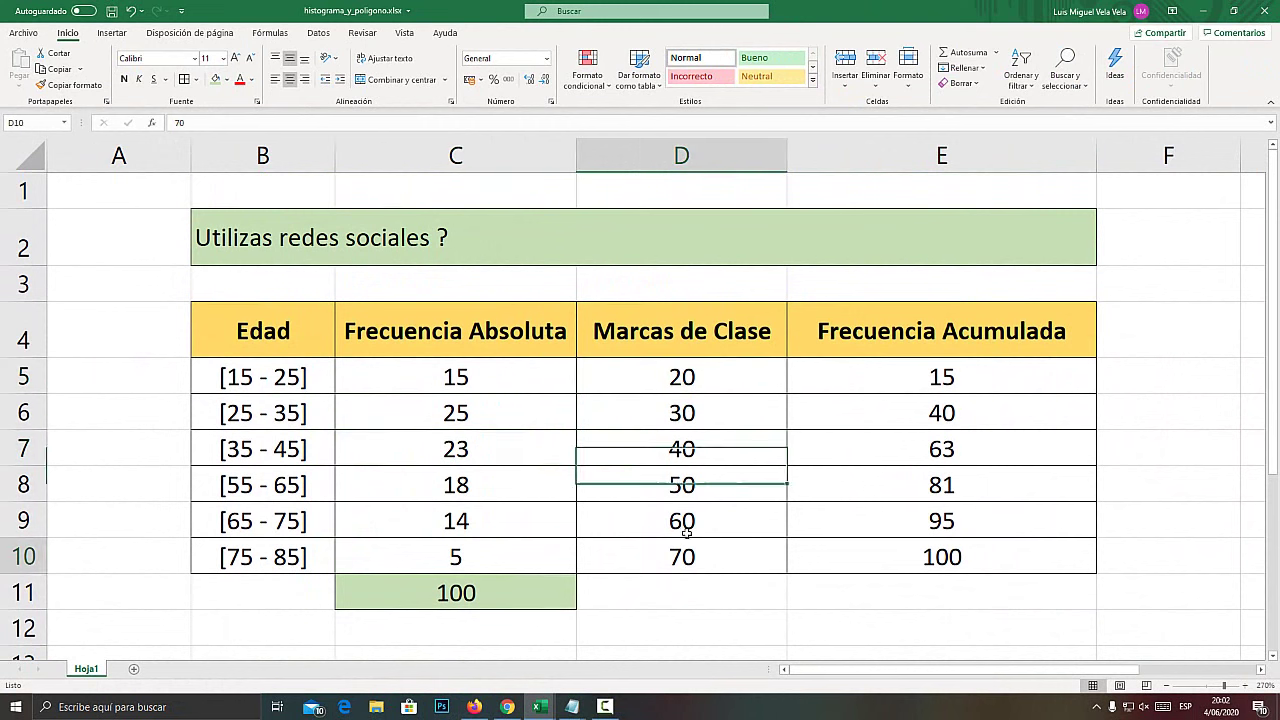
key("Delete")
Clear the Frecuencia Acumulada values and return to cell D5
left_click_drag(889, 385, 920, 557)
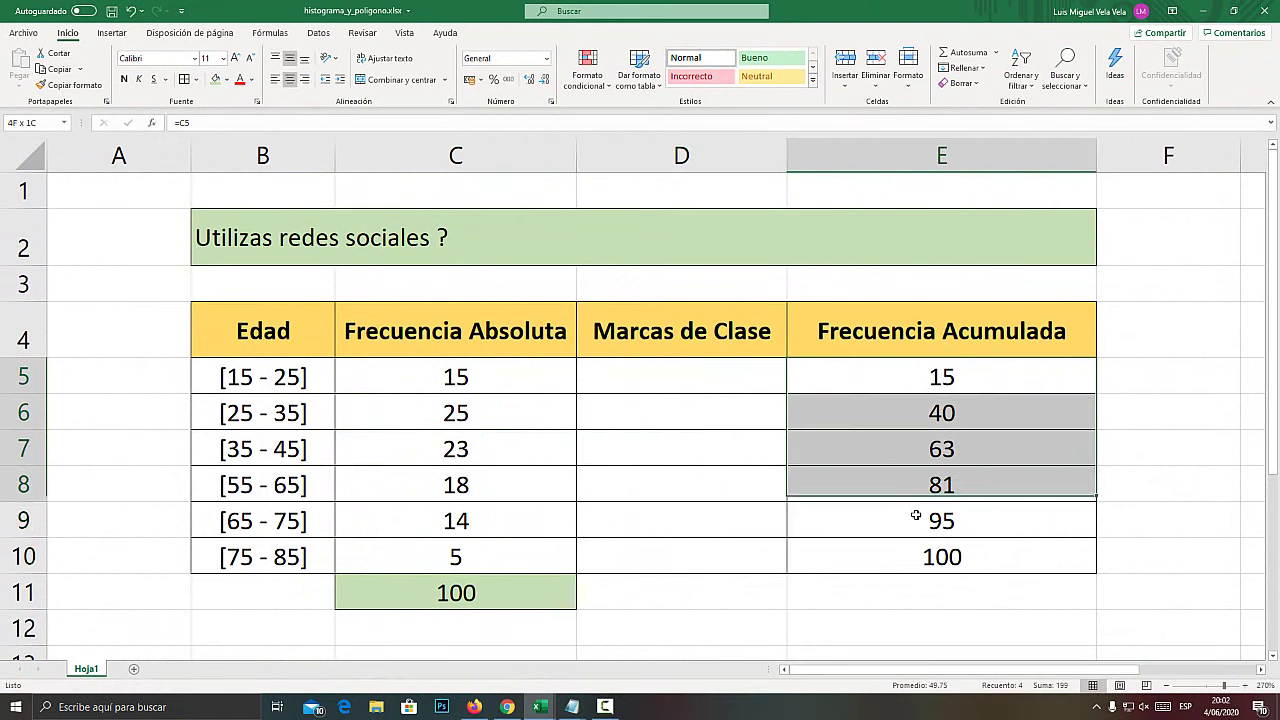
key("Delete")
left_click(689, 378)
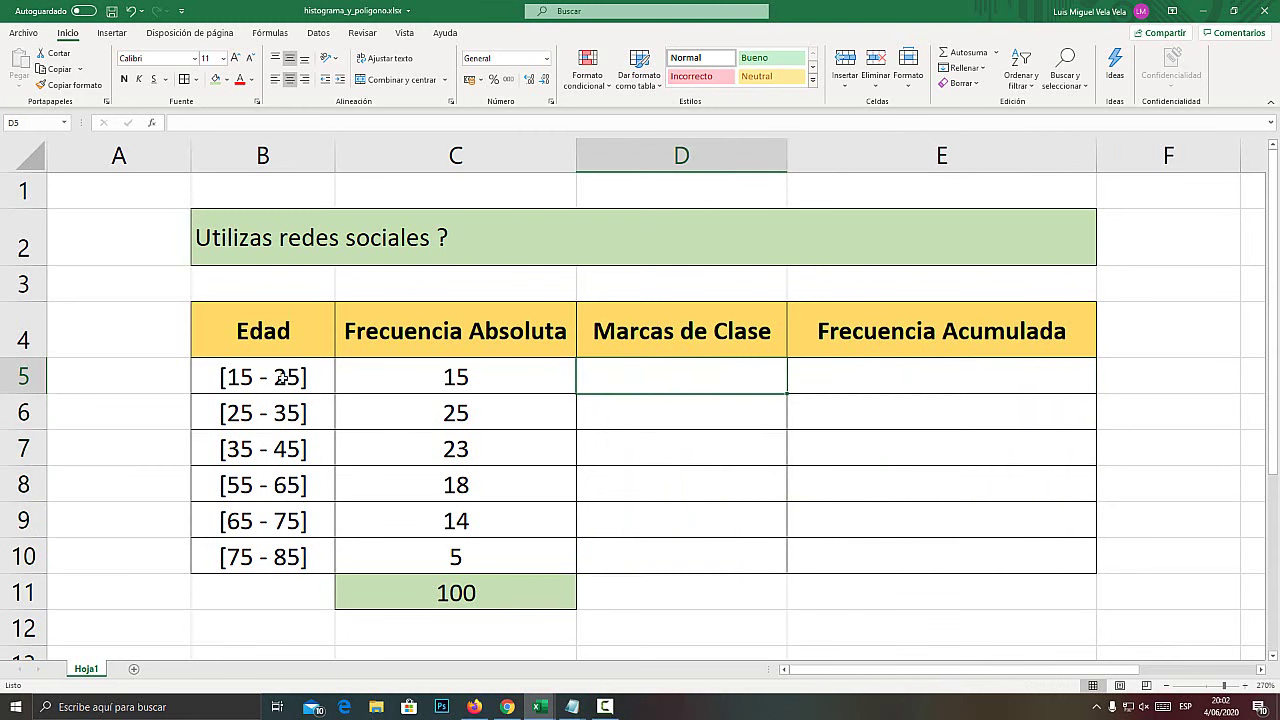
key("super+plus")
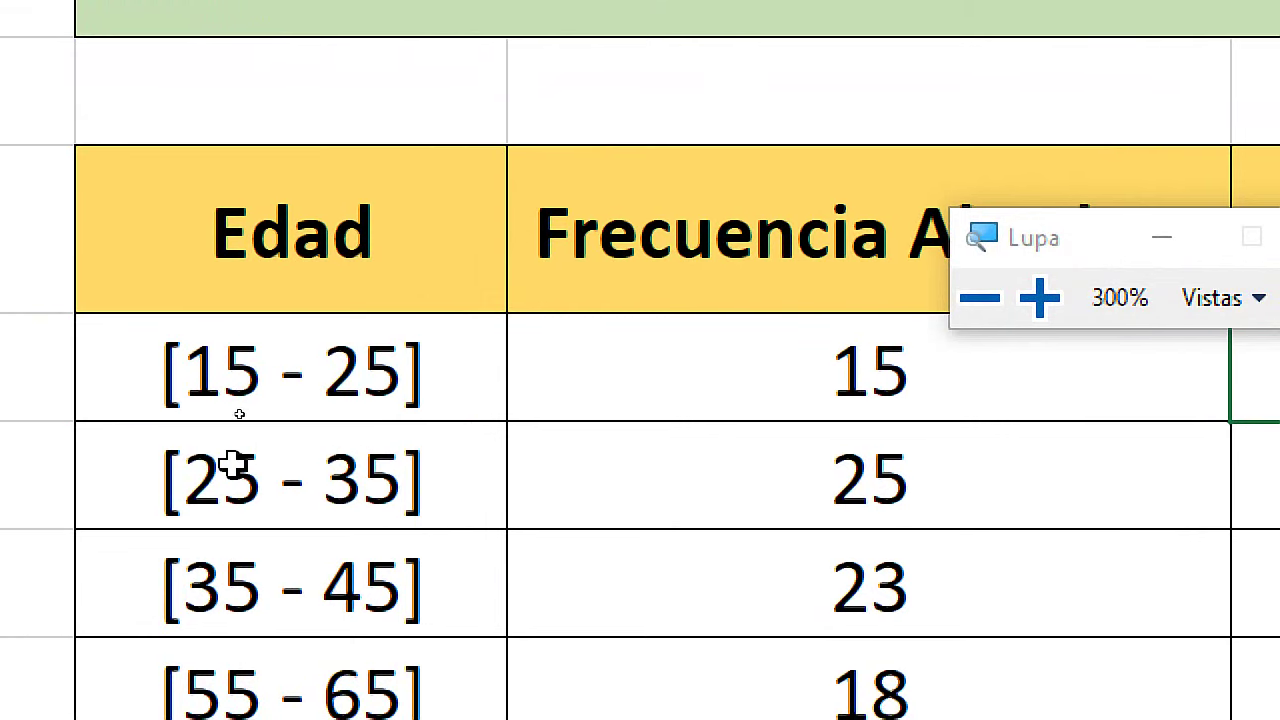
key("super+Escape")
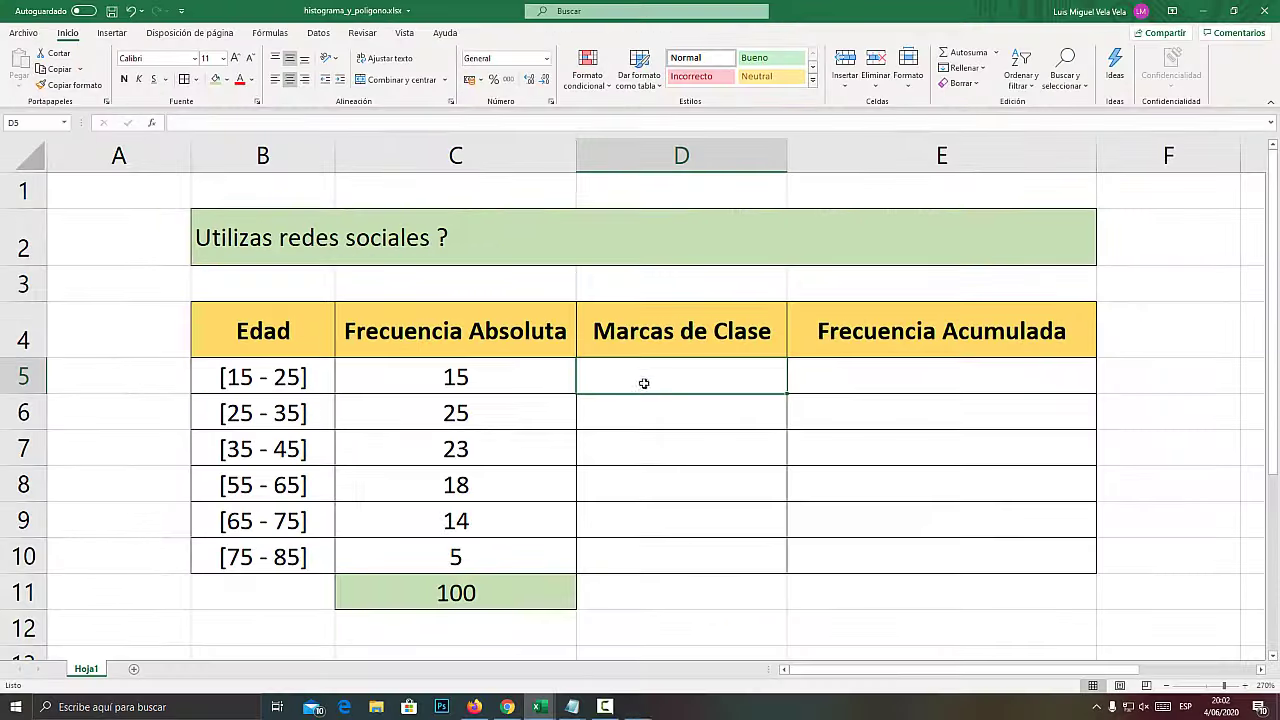
key("super+plus")
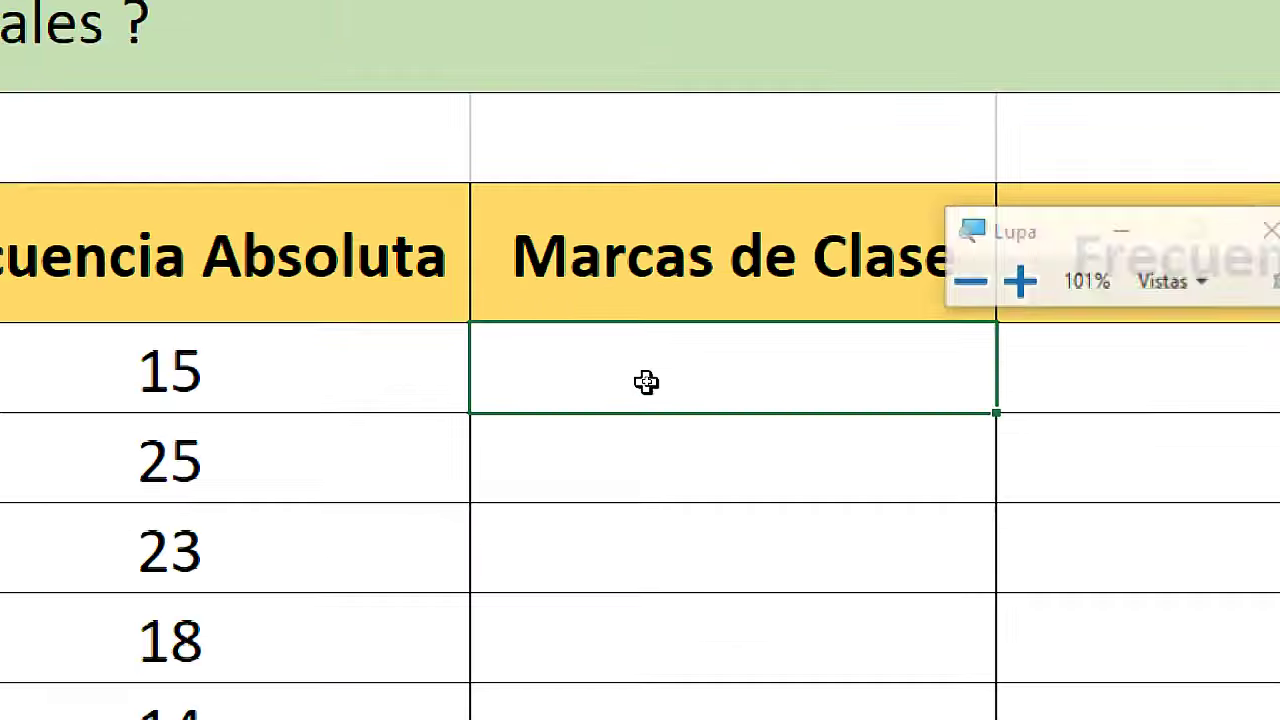
key("super+Escape")
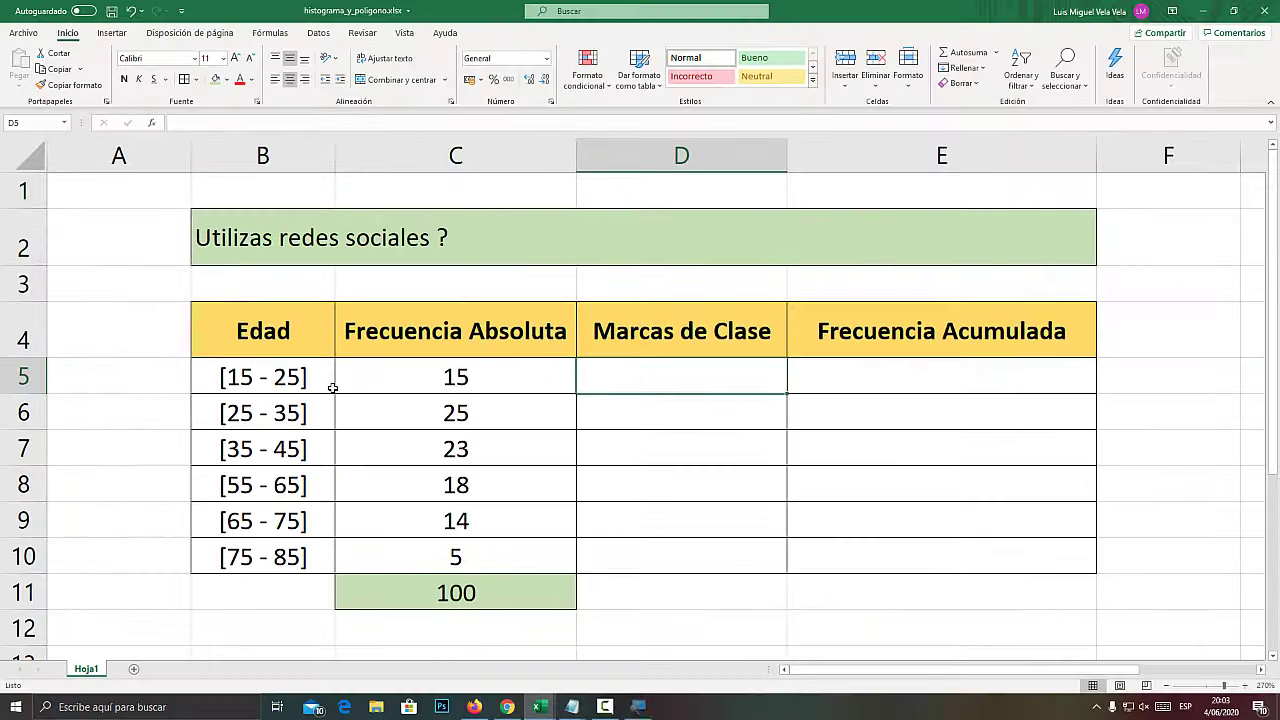
Enter the class marks 20, 30, 40, 50, 60 and 70 into D5:D10
type("20")
key("Return")
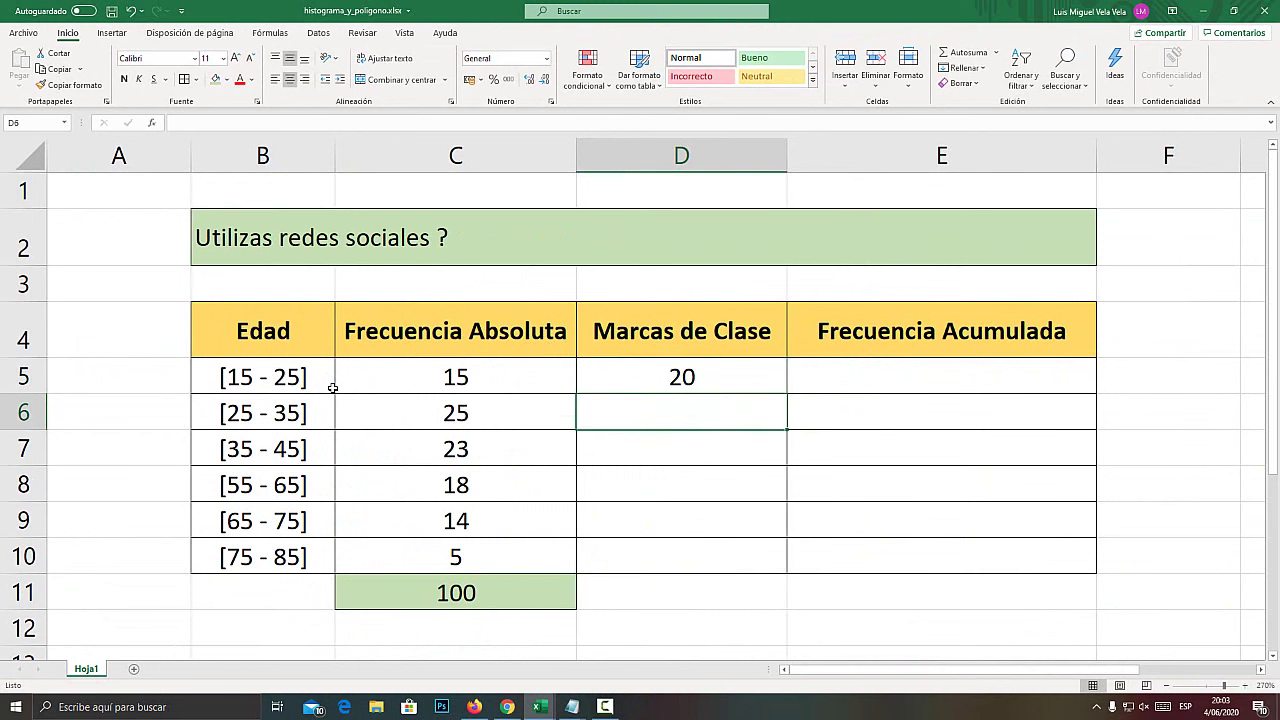
type("30")
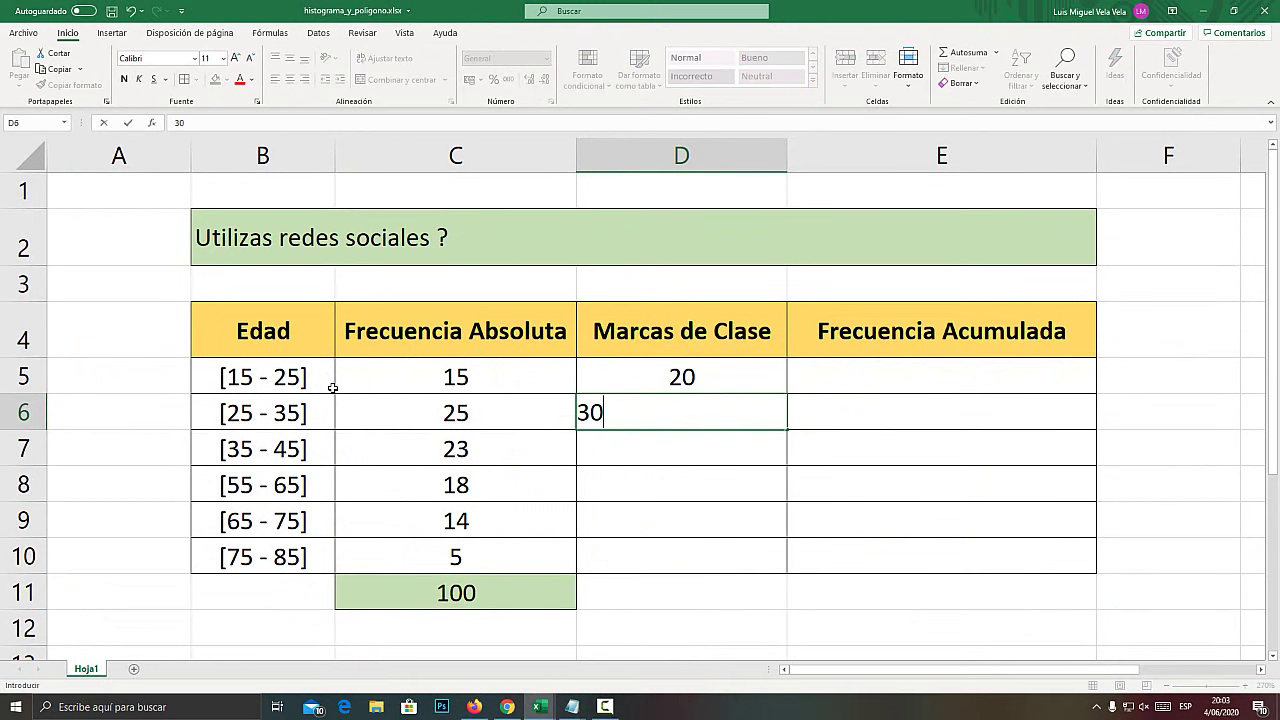
key("Return")
type("40")
key("Return")
type("50")
key("Return")
type("60")
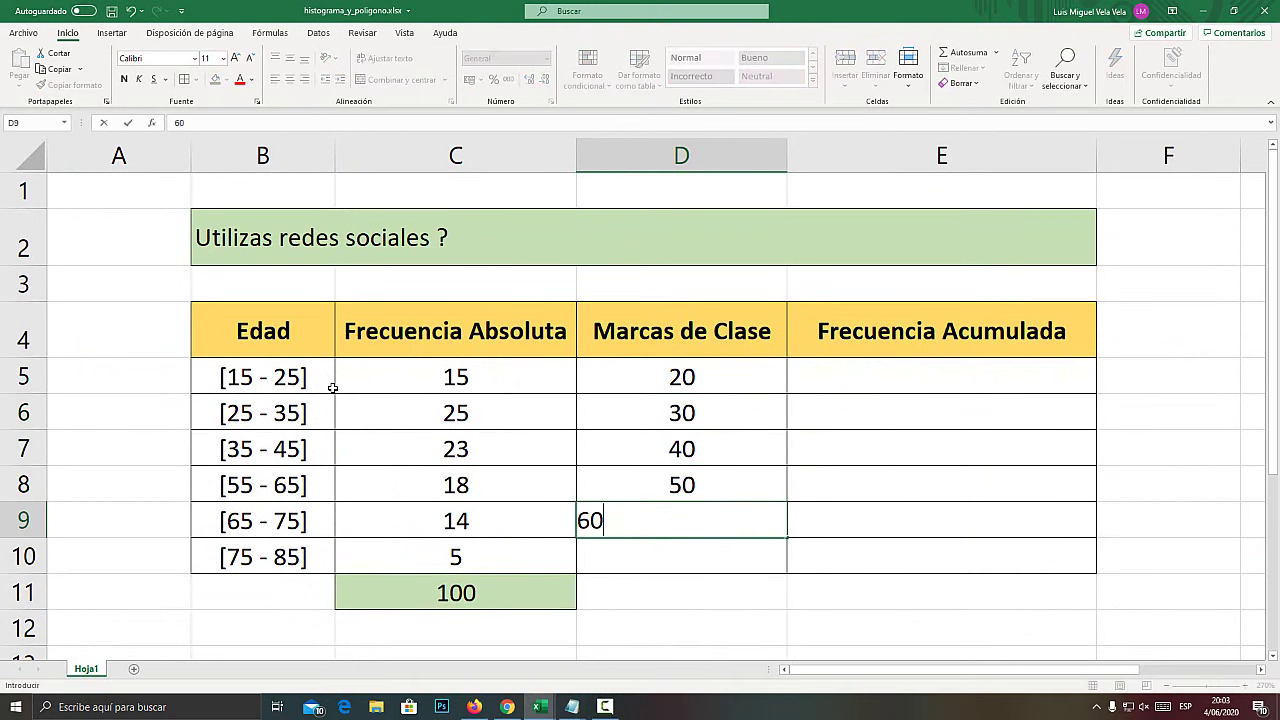
key("Return")
type("70")
key("Return")
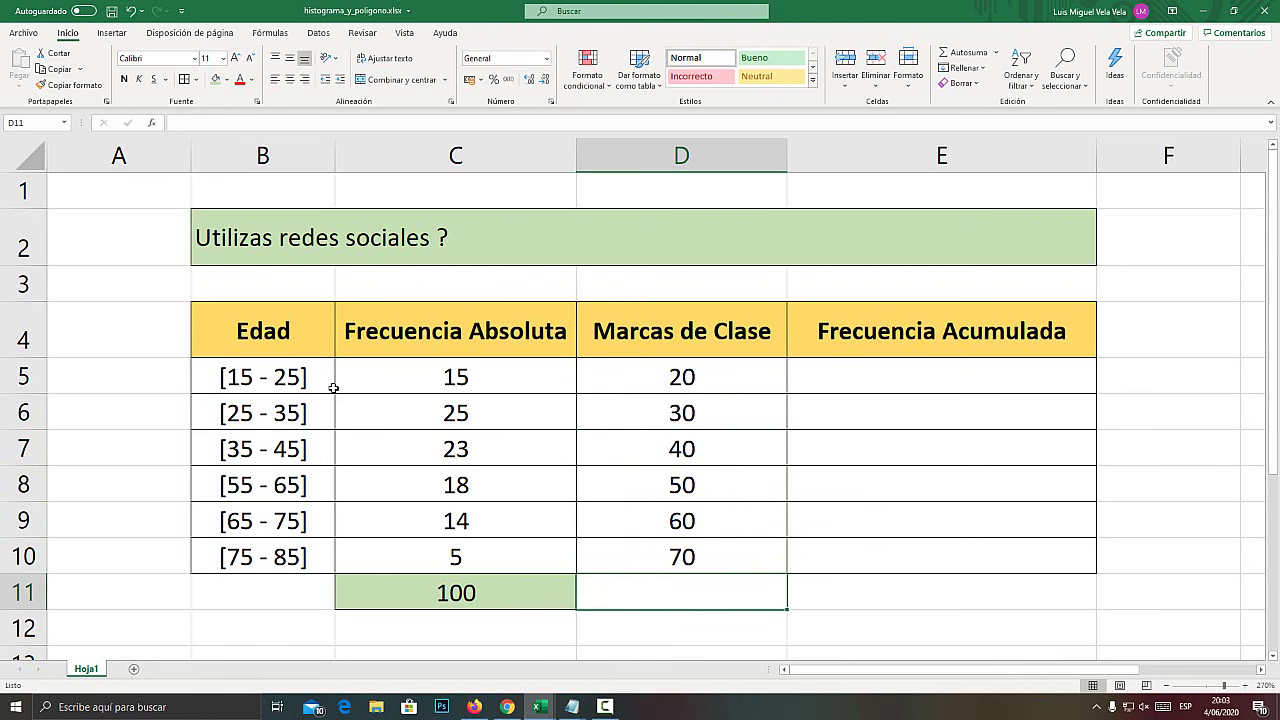
left_click(938, 368)
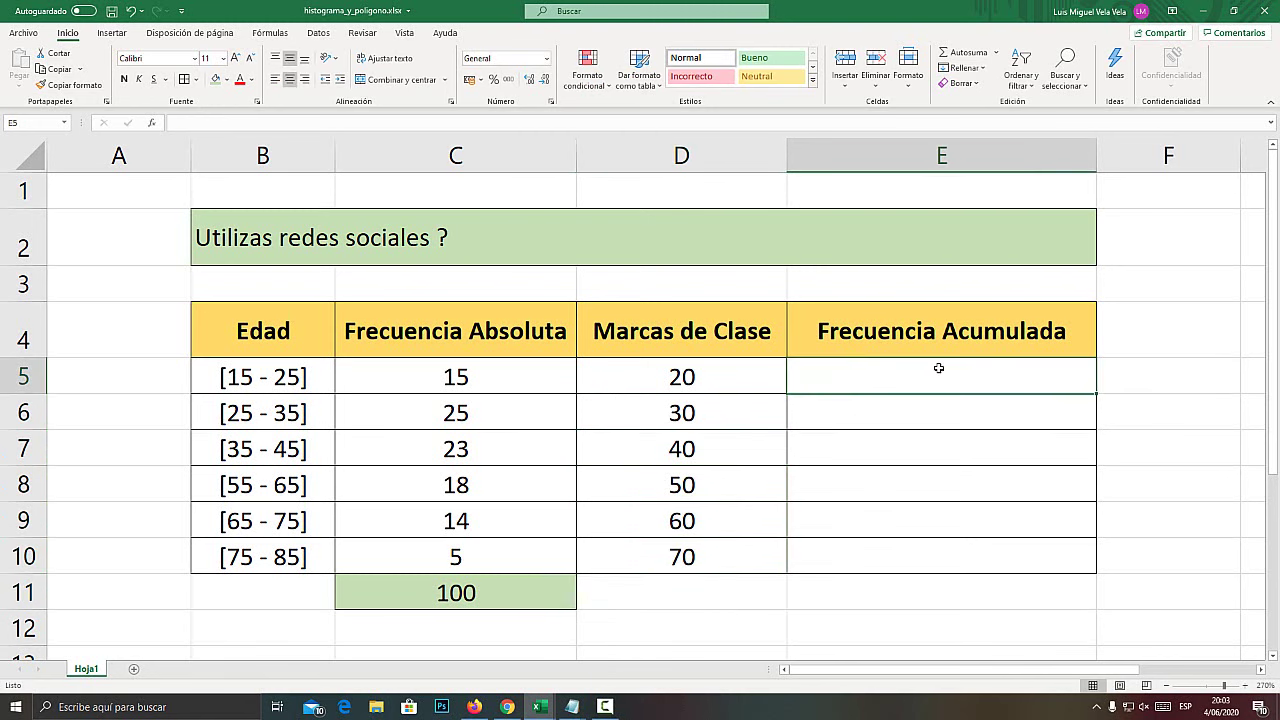
Enter =C5 in E5 as the first cumulative frequency
key("super+plus")
key("super+Escape")
type("=")
left_click(435, 376)
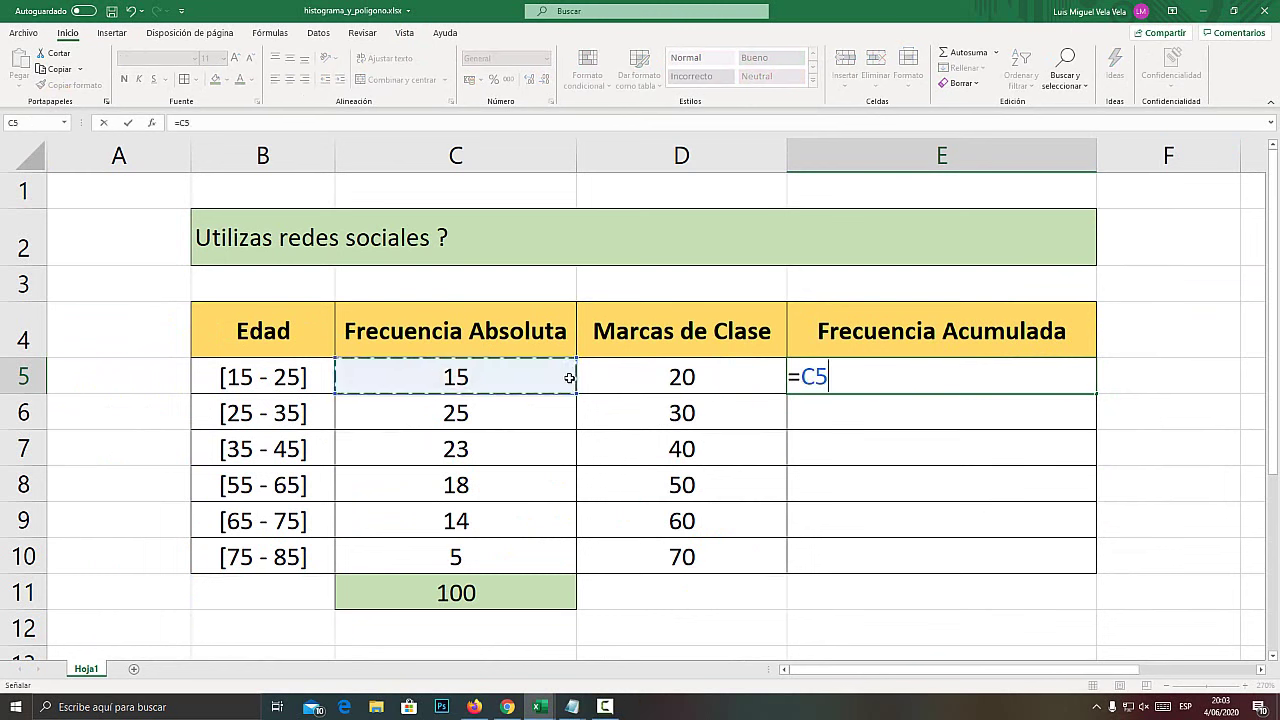
key("Return")
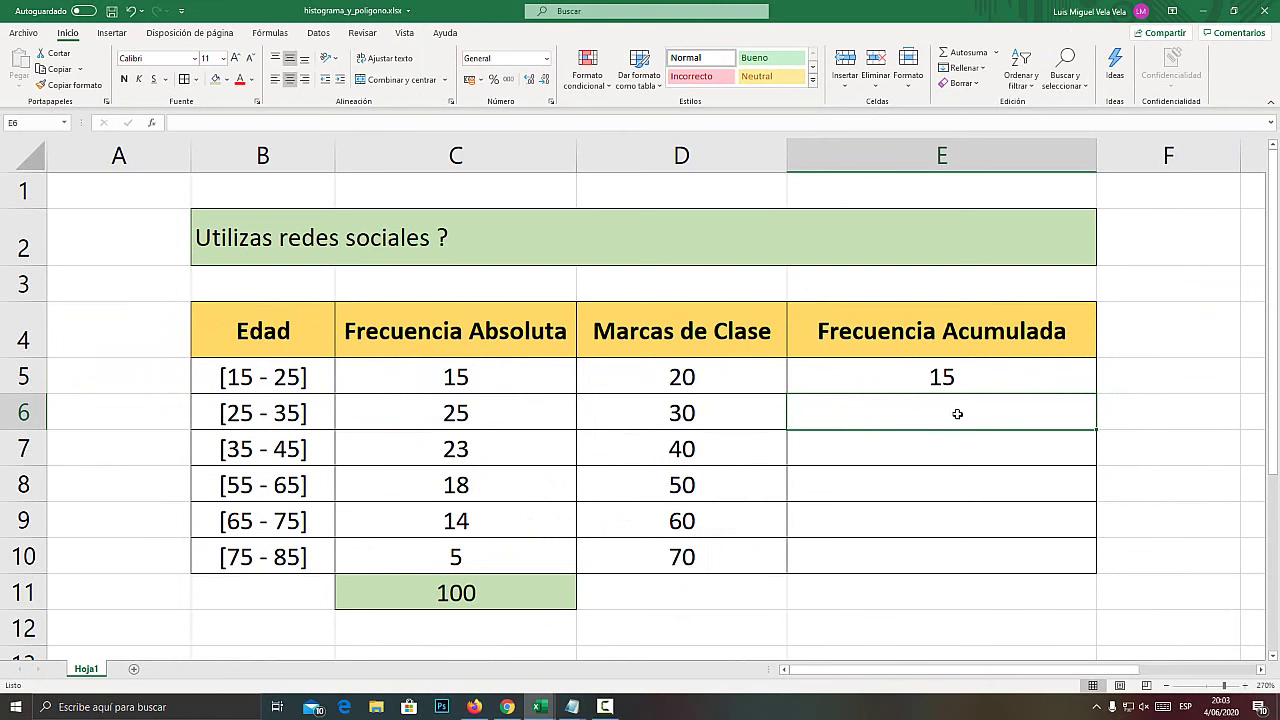
Enter the running-total formula =E5+C6 in E6
key("super+plus")
key("super+Escape")
type("=")
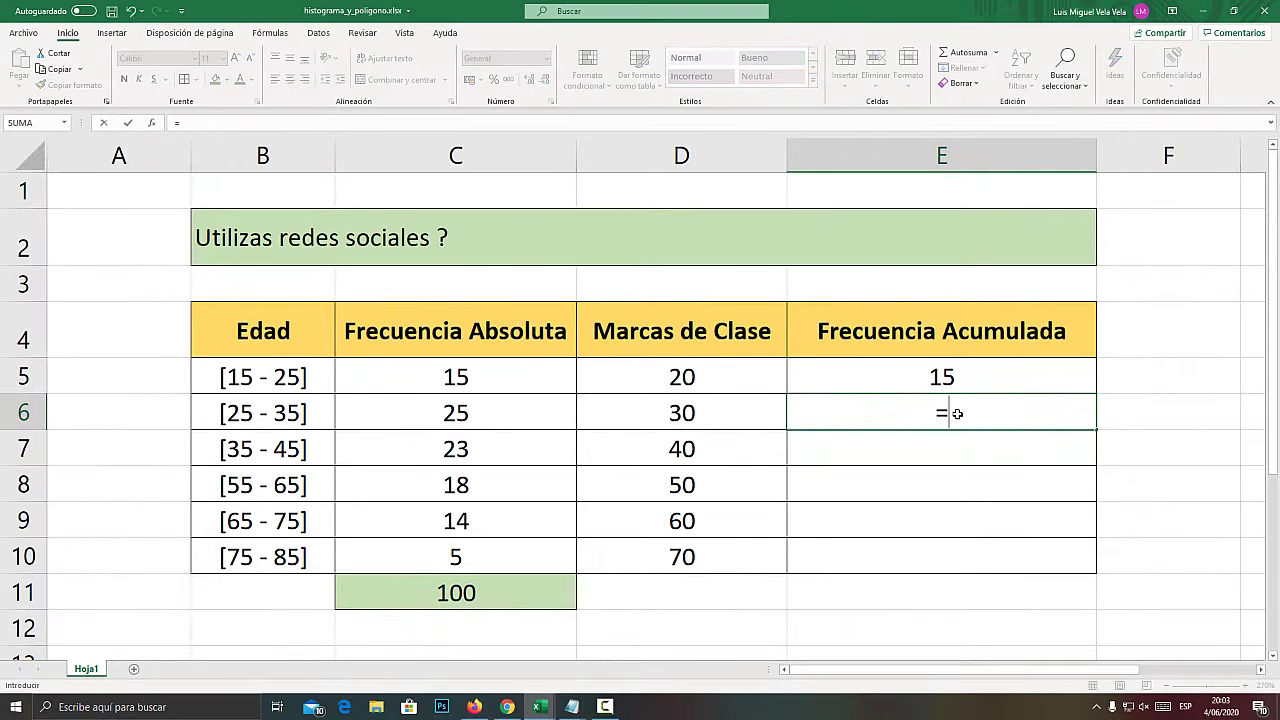
left_click(950, 380)
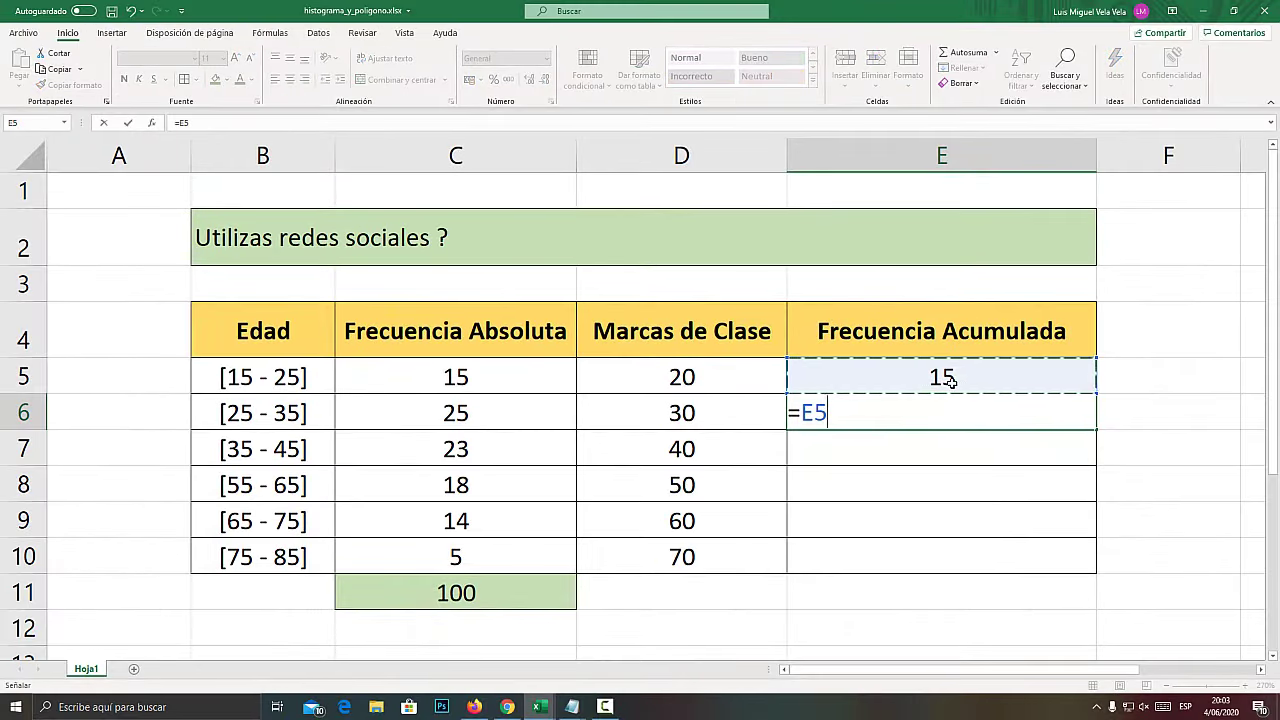
type("+")
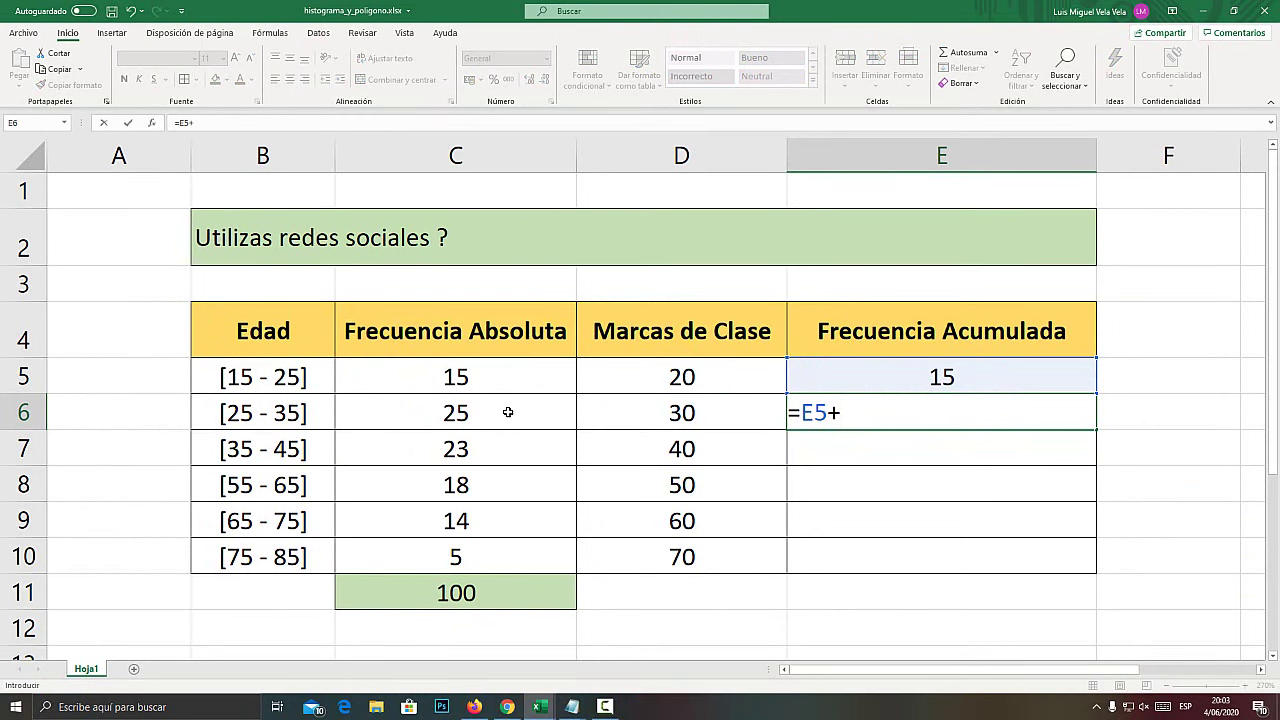
key("super+plus")
key("super+Escape")
left_click(470, 410)
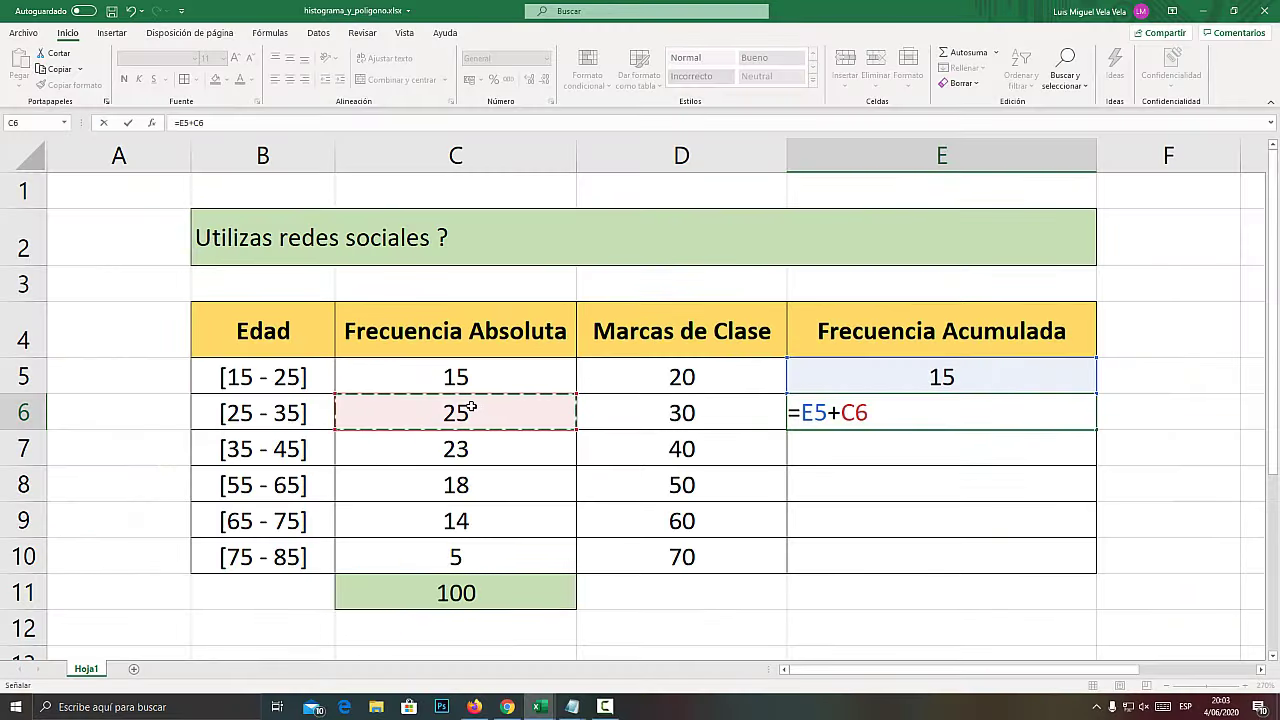
key("Return")
Fill the E6 formula down to E10, ending at a cumulative total of 100
left_click(944, 413)
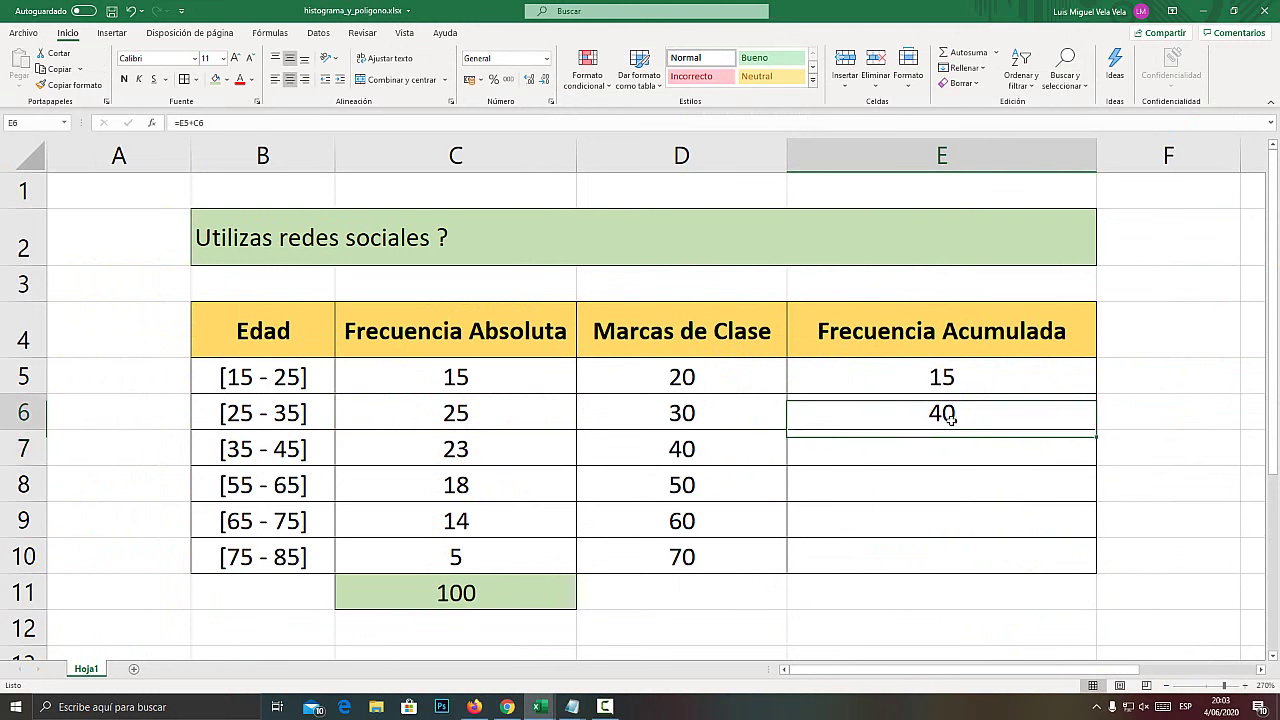
left_click_drag(1096, 430, 1096, 562)
left_click(957, 559)
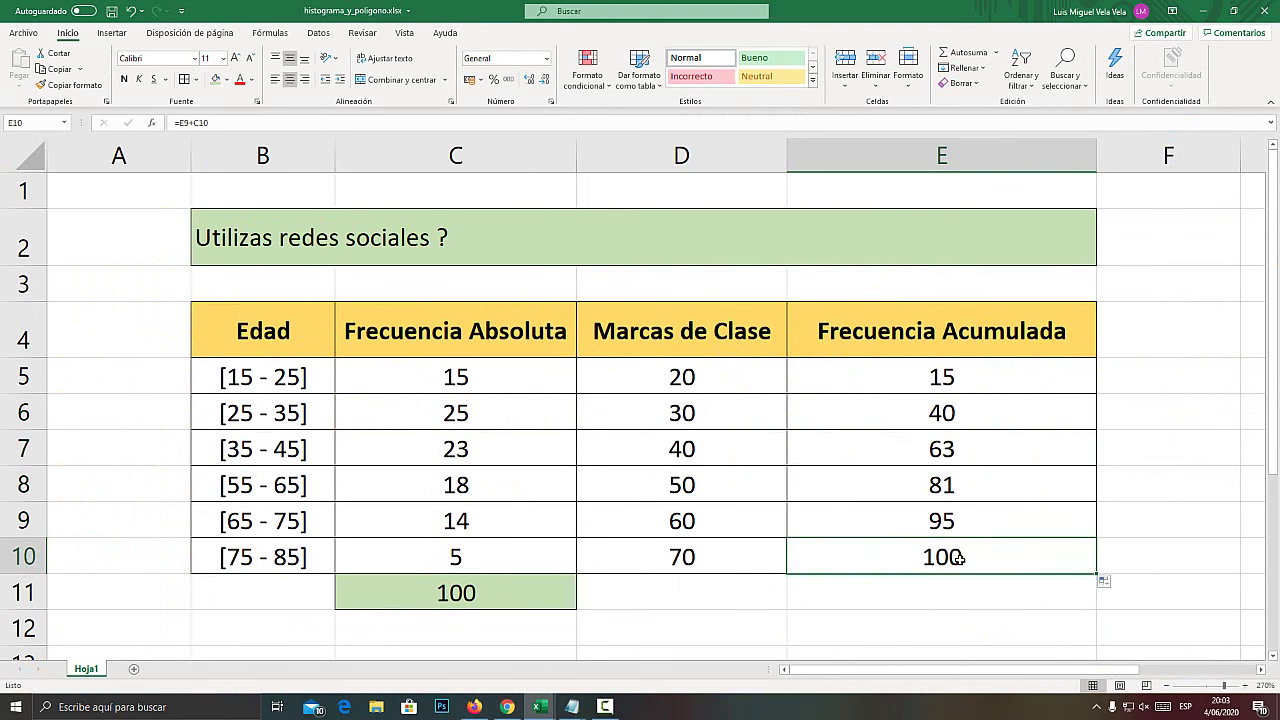
key("super+plus")
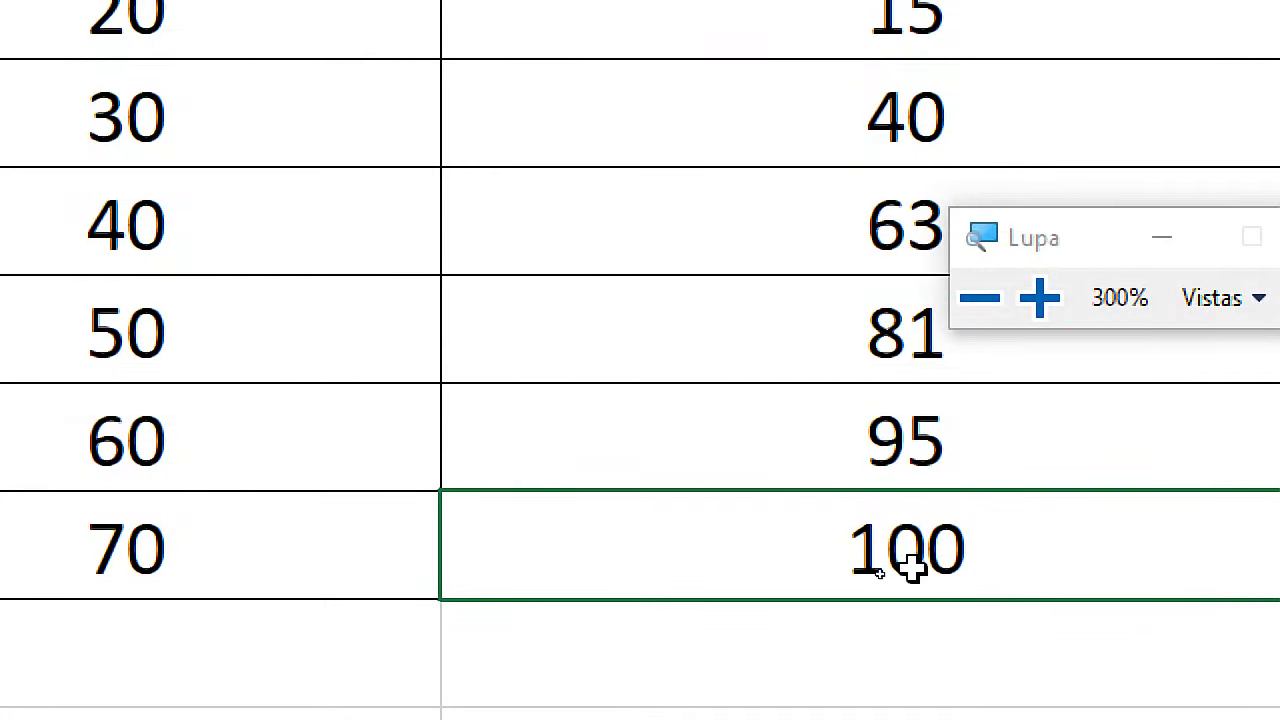
key("super+Escape")
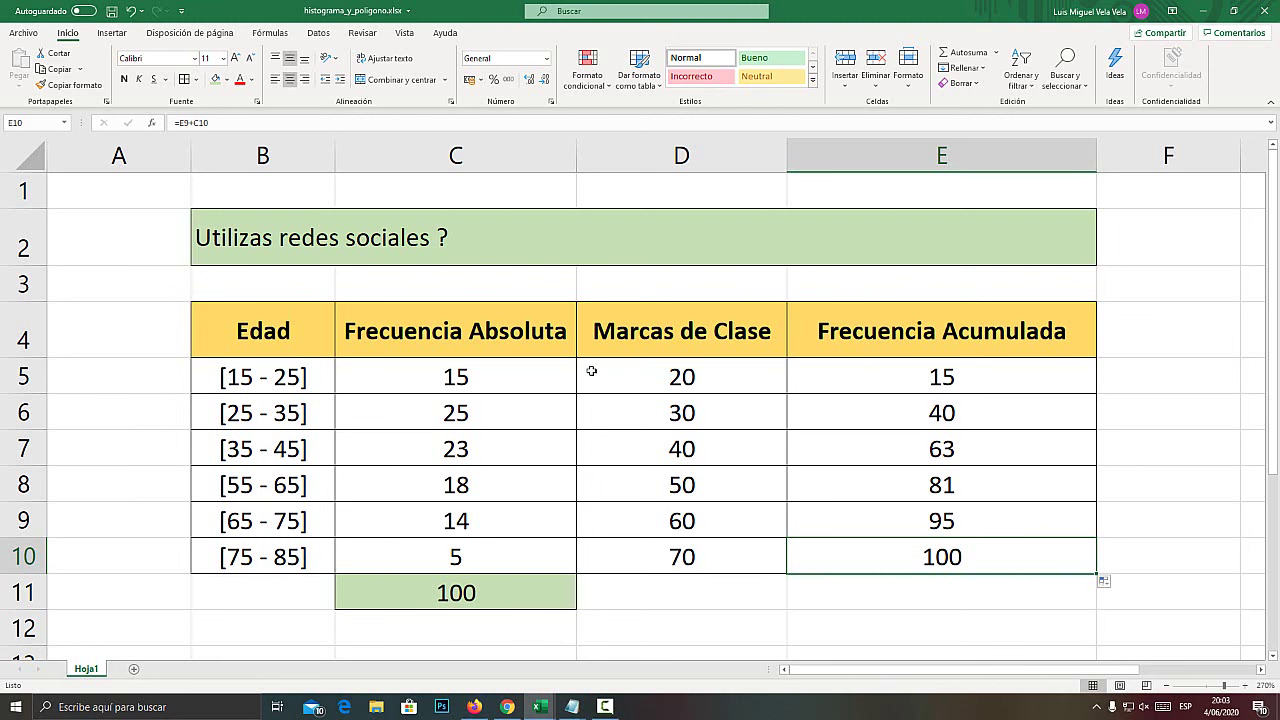
Review the Frecuencia Absoluta, Marcas de Clase and Frecuencia Acumulada columns
left_click(455, 157)
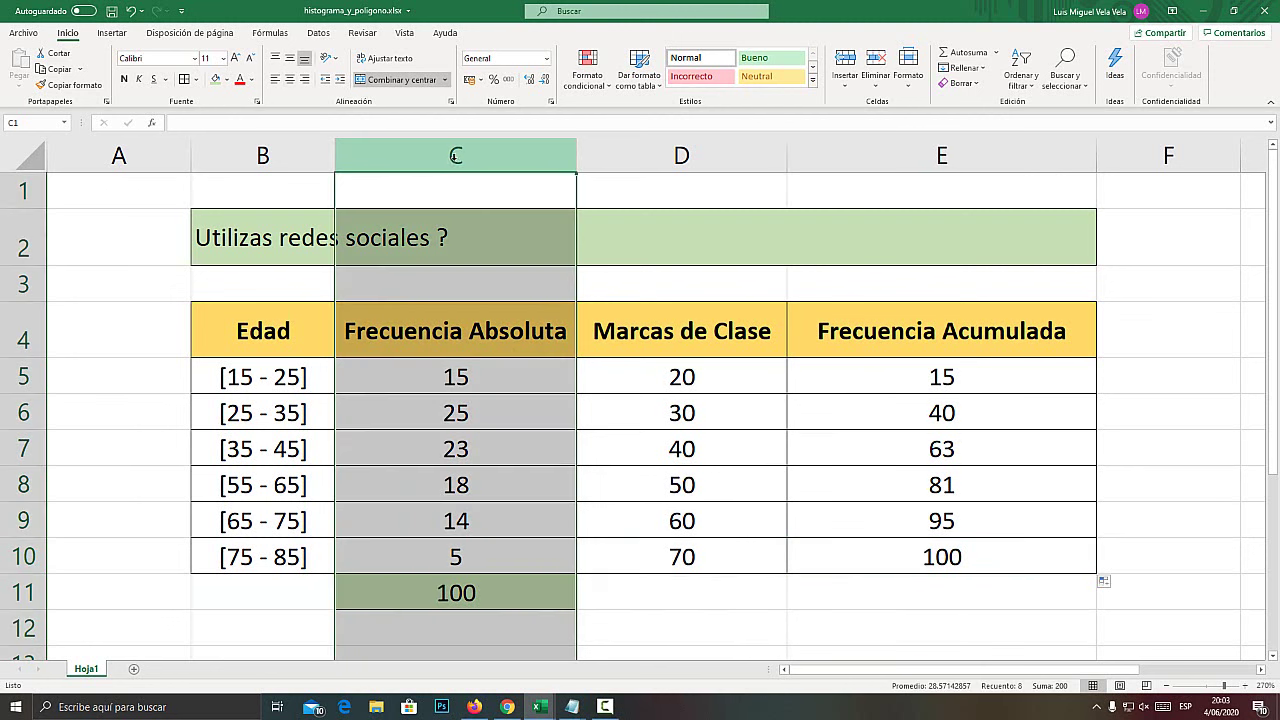
left_click(671, 156)
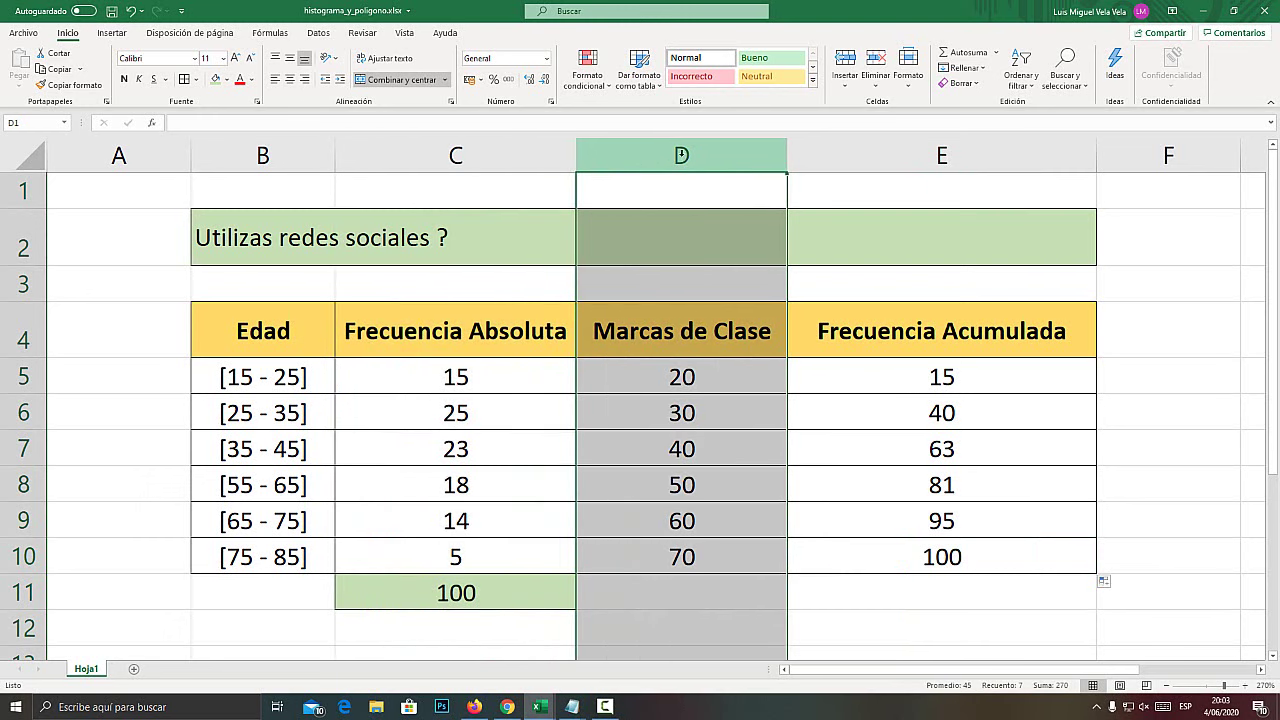
left_click(891, 147)
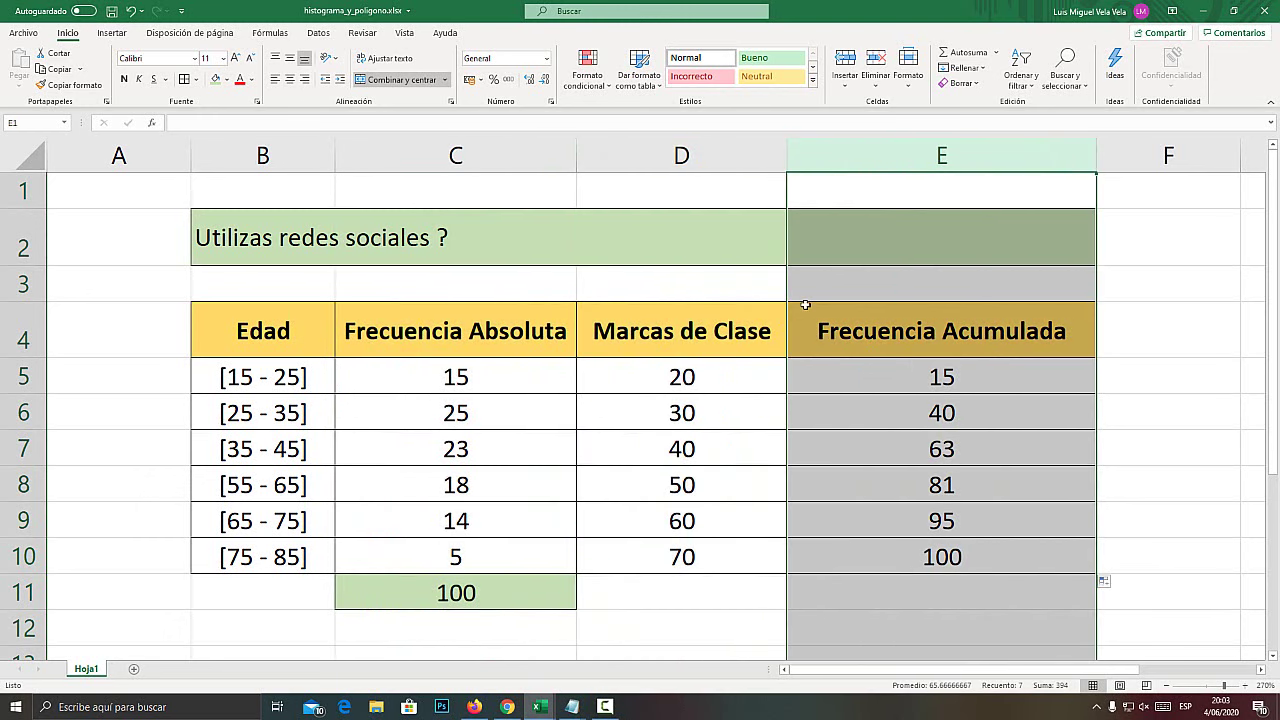
left_click(168, 423)
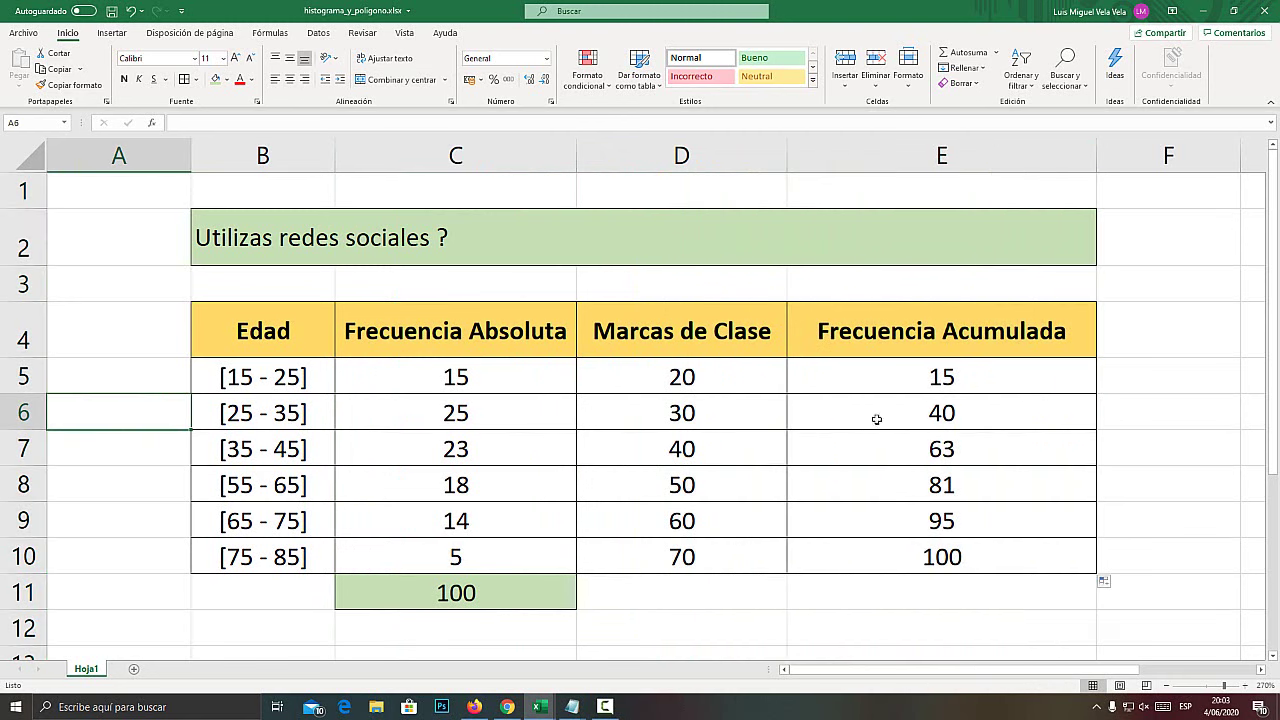
scroll(771, 486, "down", 2)
left_click(520, 480)
scroll(600, 450, "up", 2)
scroll(840, 533, "down", 3)
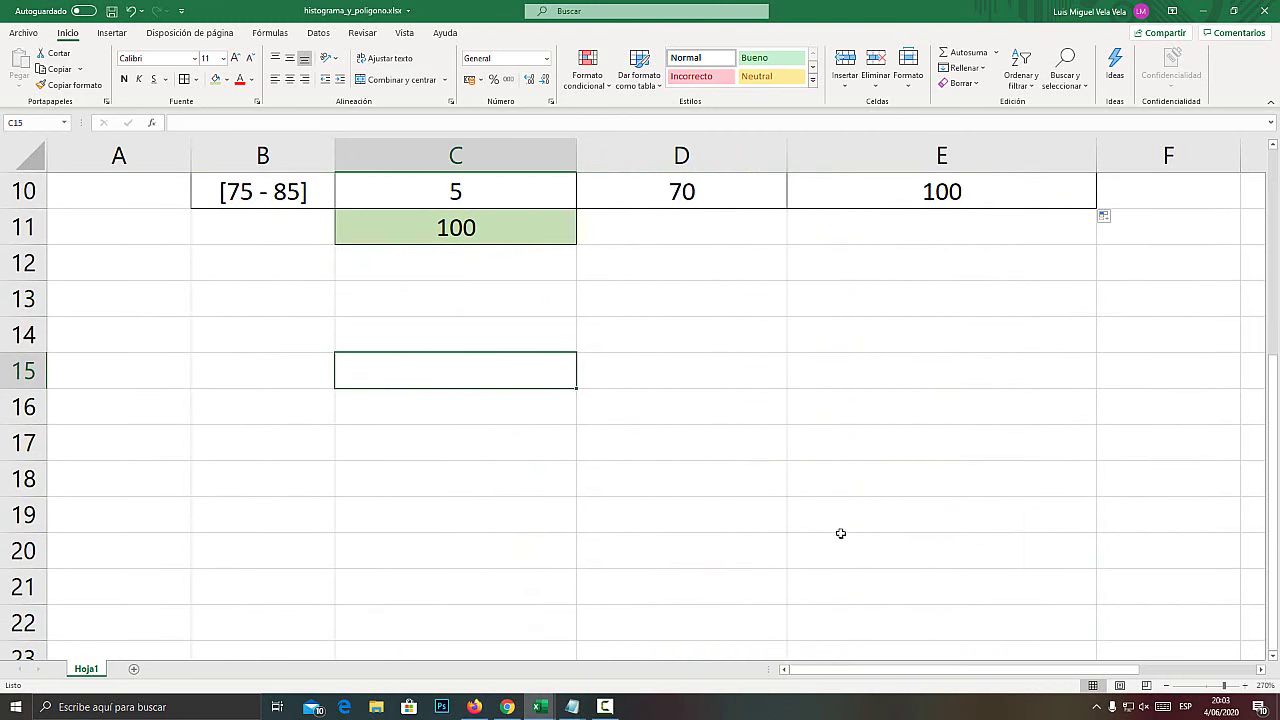
key("super+plus")
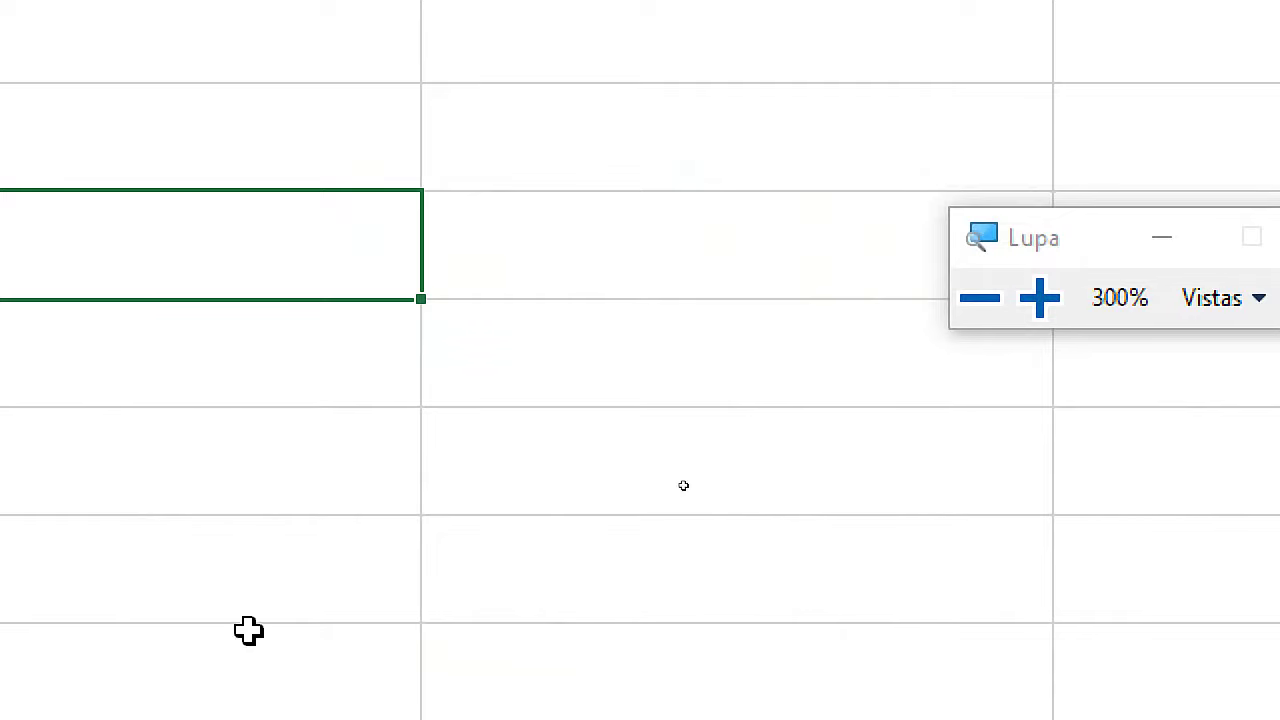
Select an empty cell below the frequency table for the chart
key("super+Escape")
left_click(536, 465)
scroll(540, 463, "up", 1)
scroll(583, 449, "up", 1)
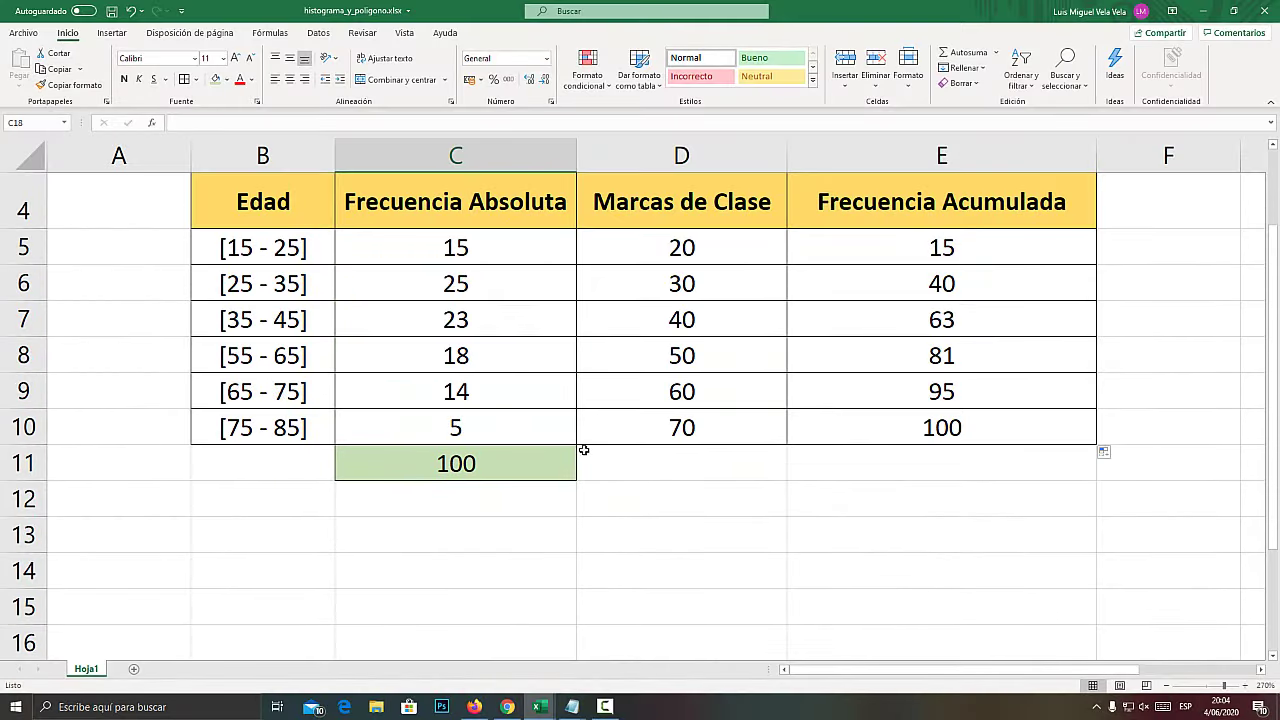
scroll(550, 352, "up", 1)
scroll(771, 413, "down", 2)
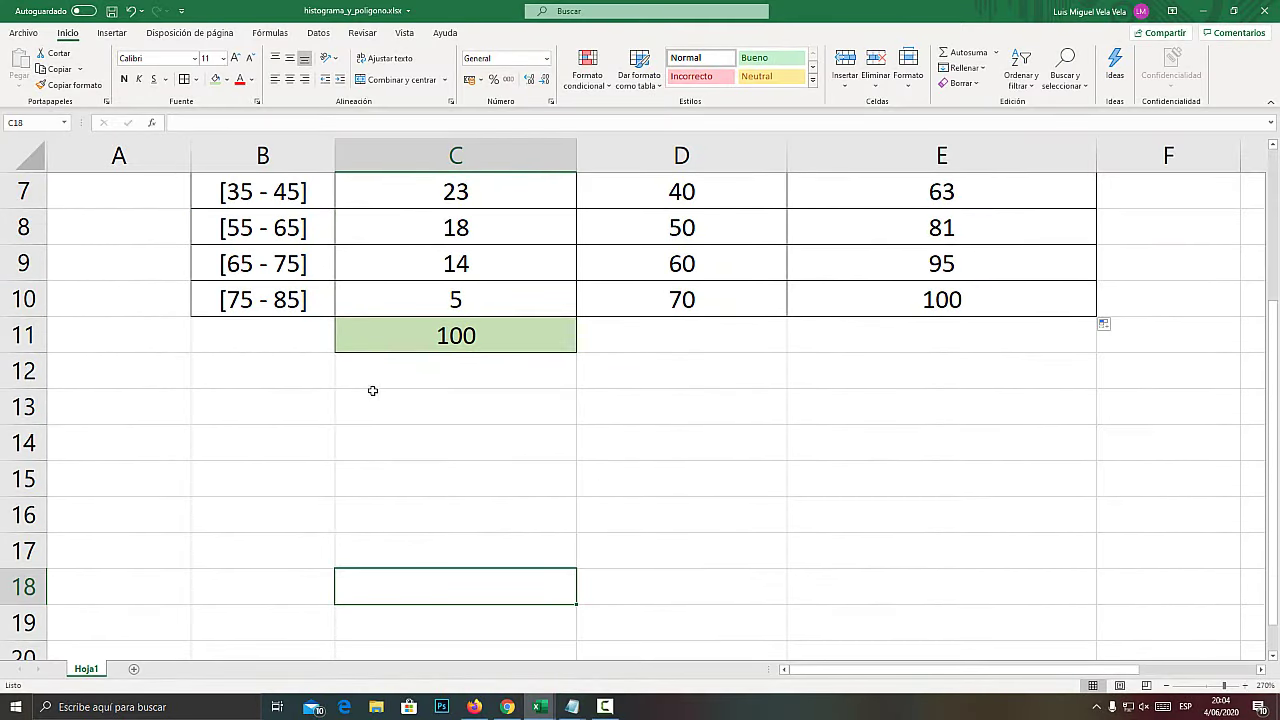
left_click(480, 484)
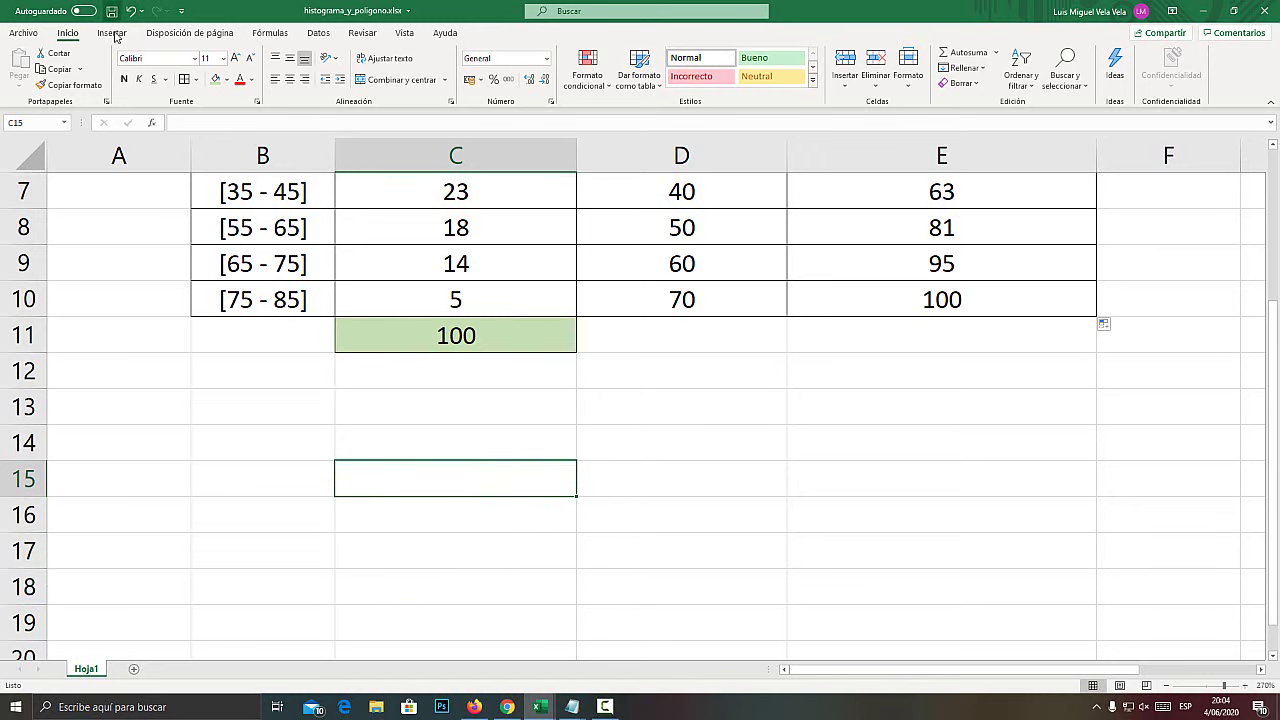
Insert a blank 2-D clustered column chart and place it beside the table
key("super+plus")
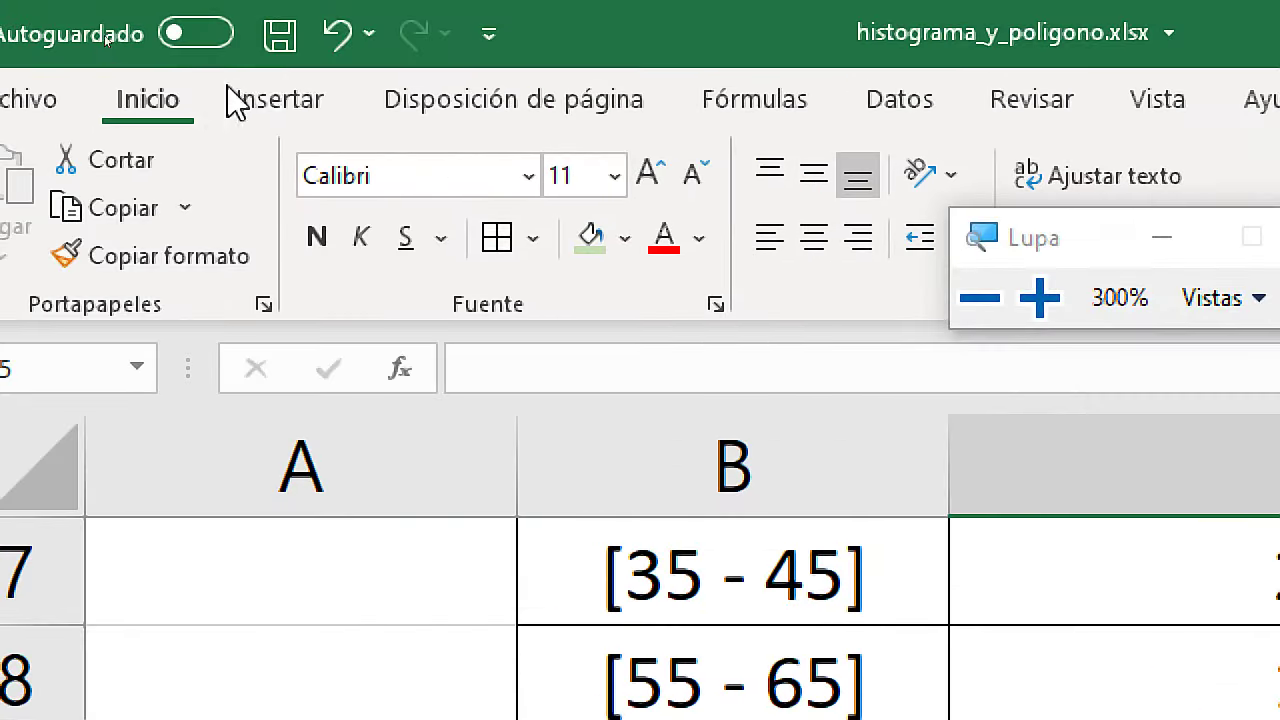
left_click(112, 34)
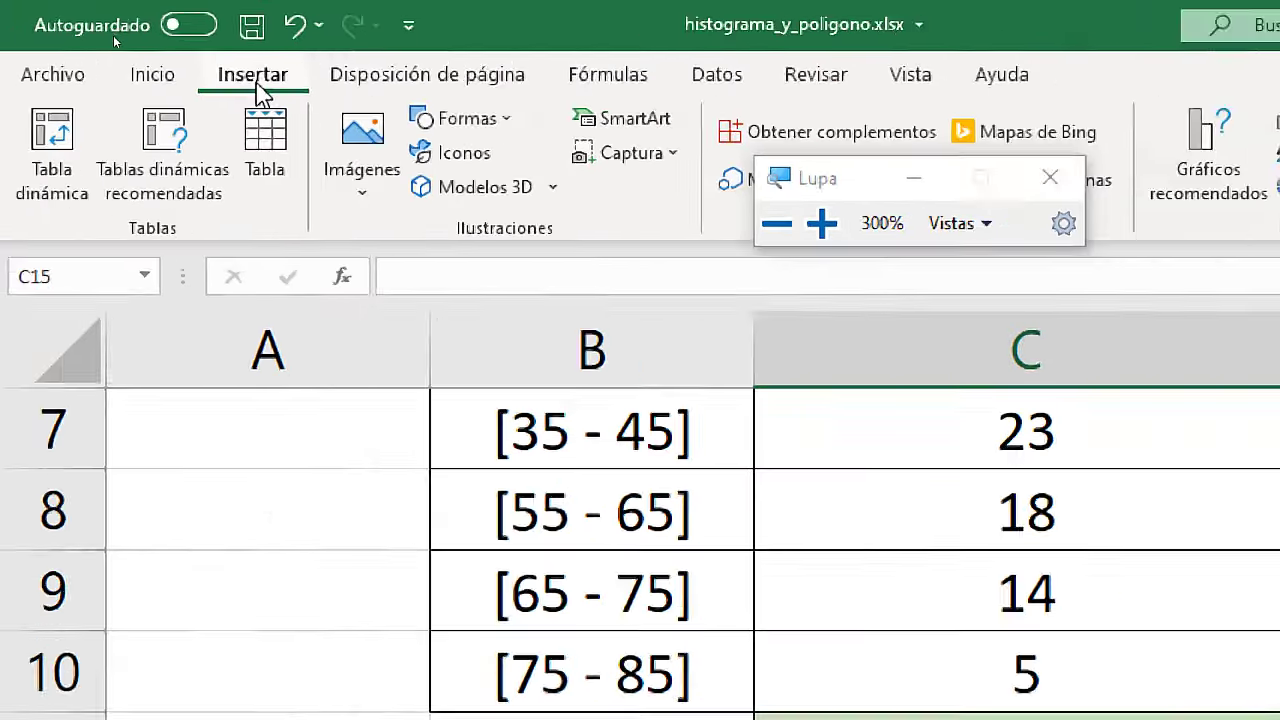
key("super+Escape")
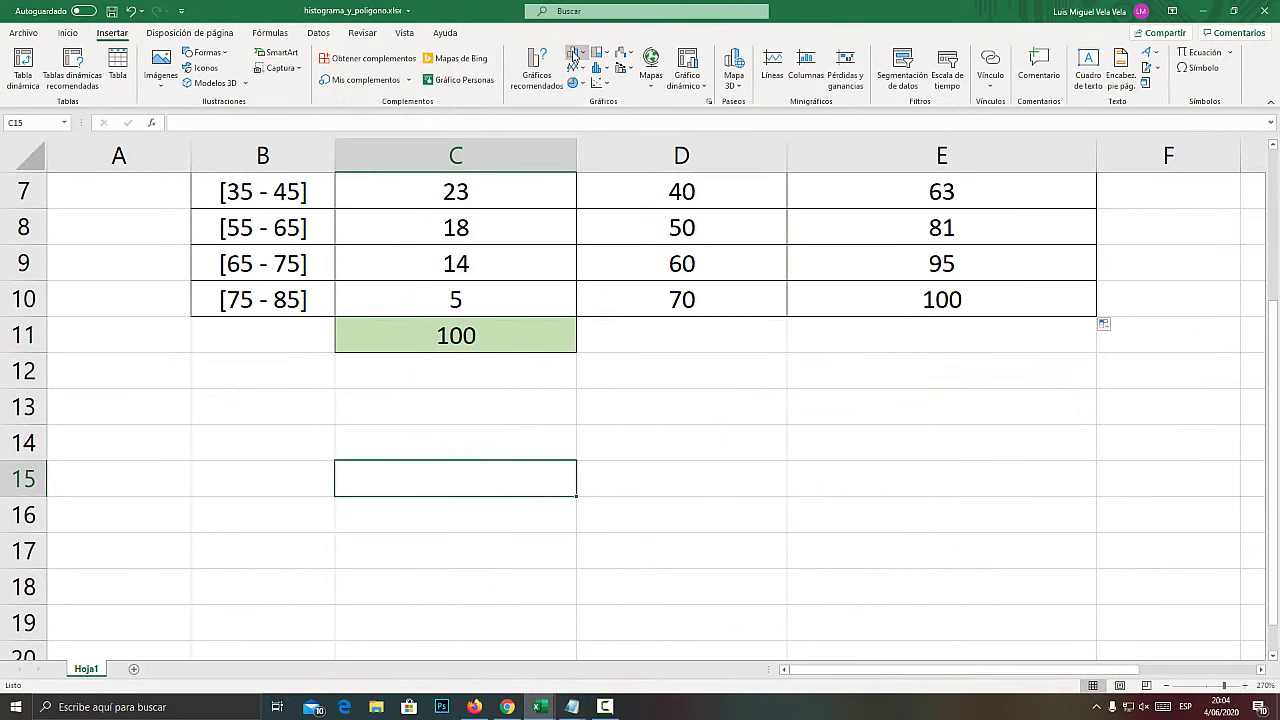
key("super+plus")
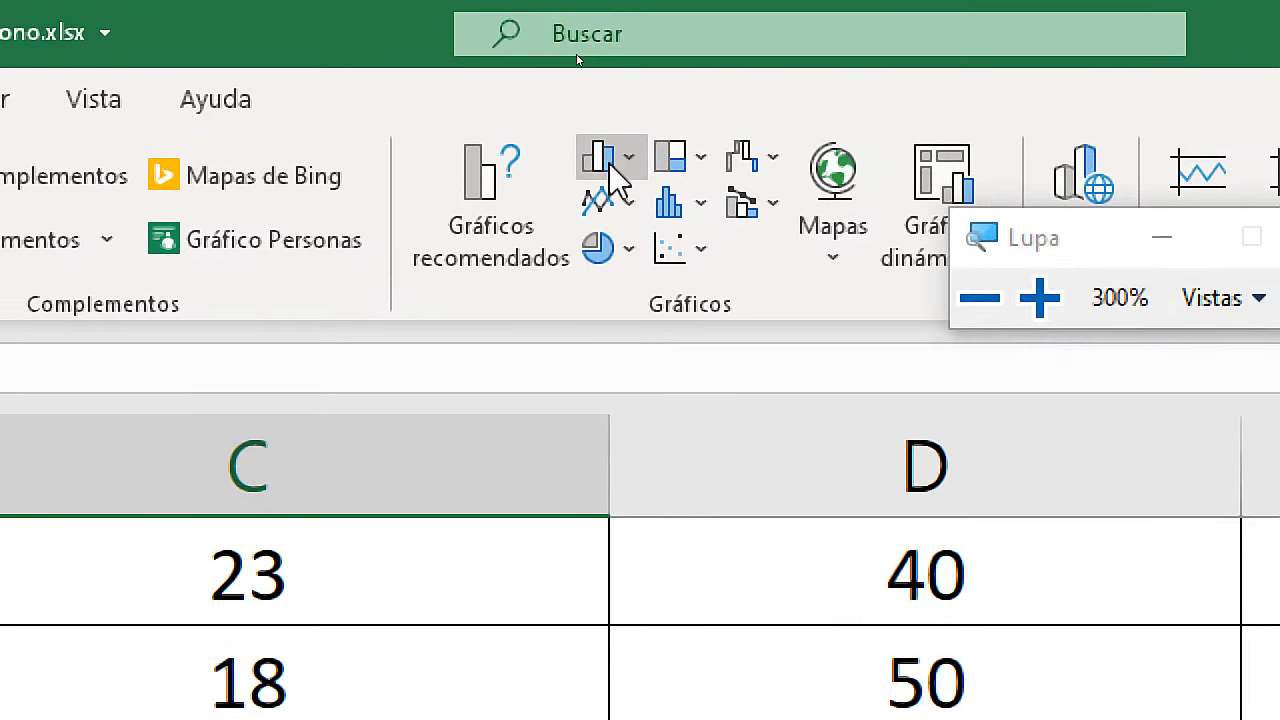
left_click(575, 55)
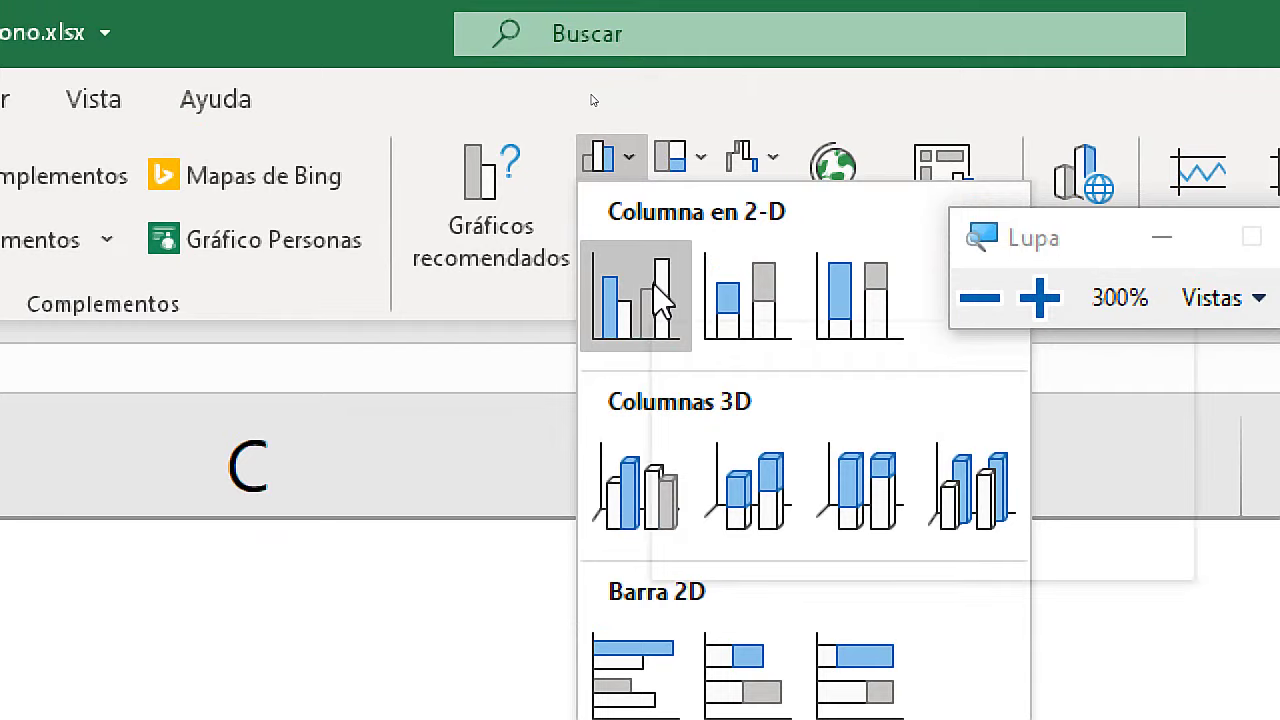
key("super+Escape")
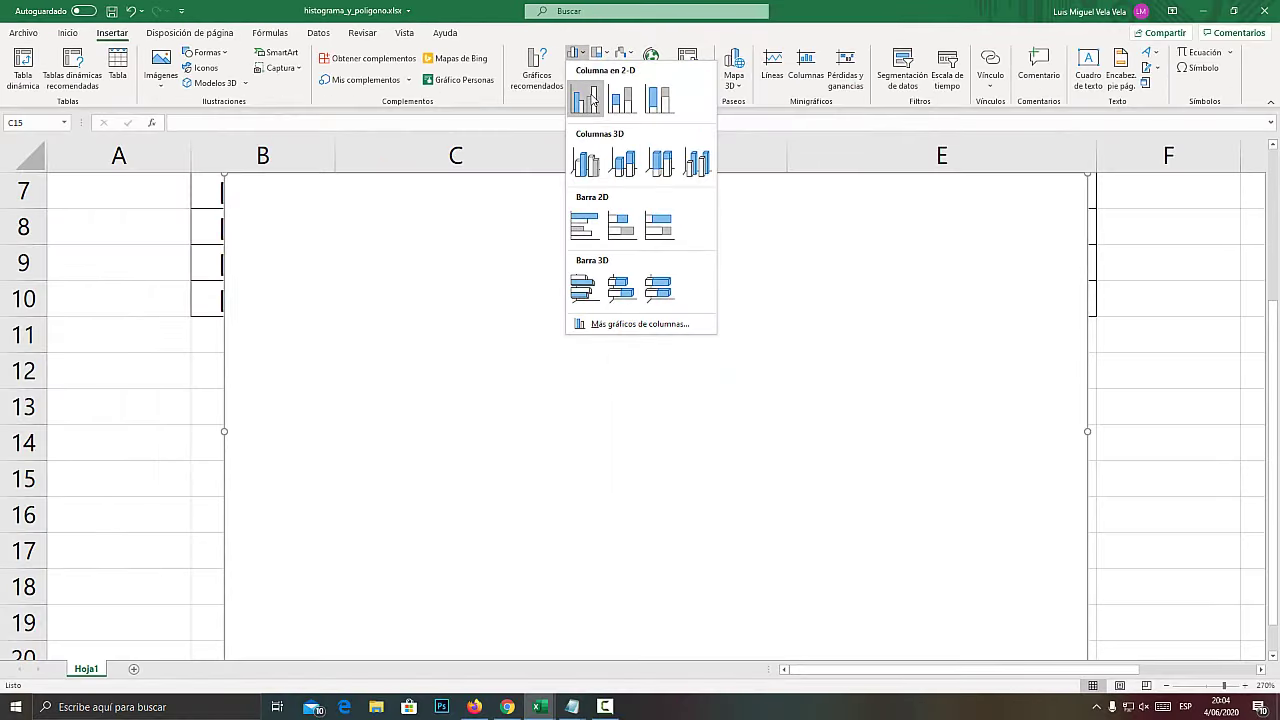
left_click(583, 95)
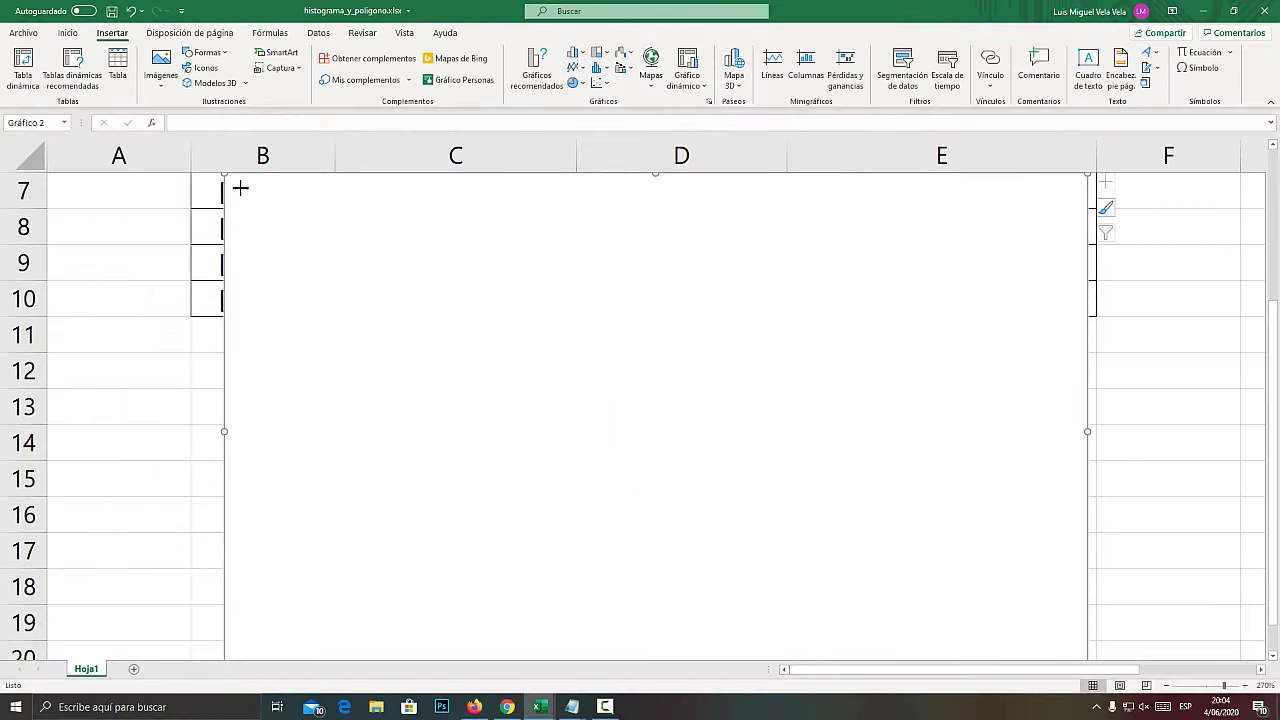
left_click_drag(225, 176, 565, 330)
left_click_drag(650, 378, 521, 353)
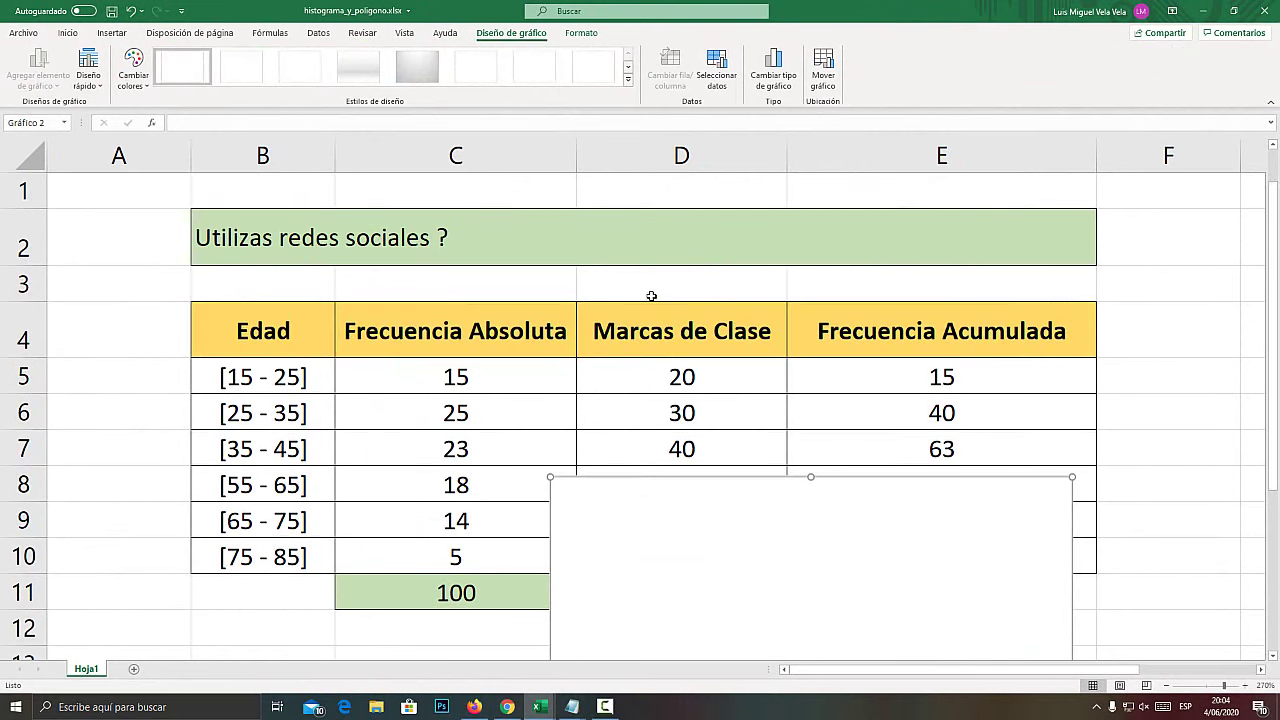
mouse_move(573, 326)
left_mouse_down()
mouse_move(748, 309)
mouse_move(759, 286)
mouse_move(696, 276)
left_mouse_up()
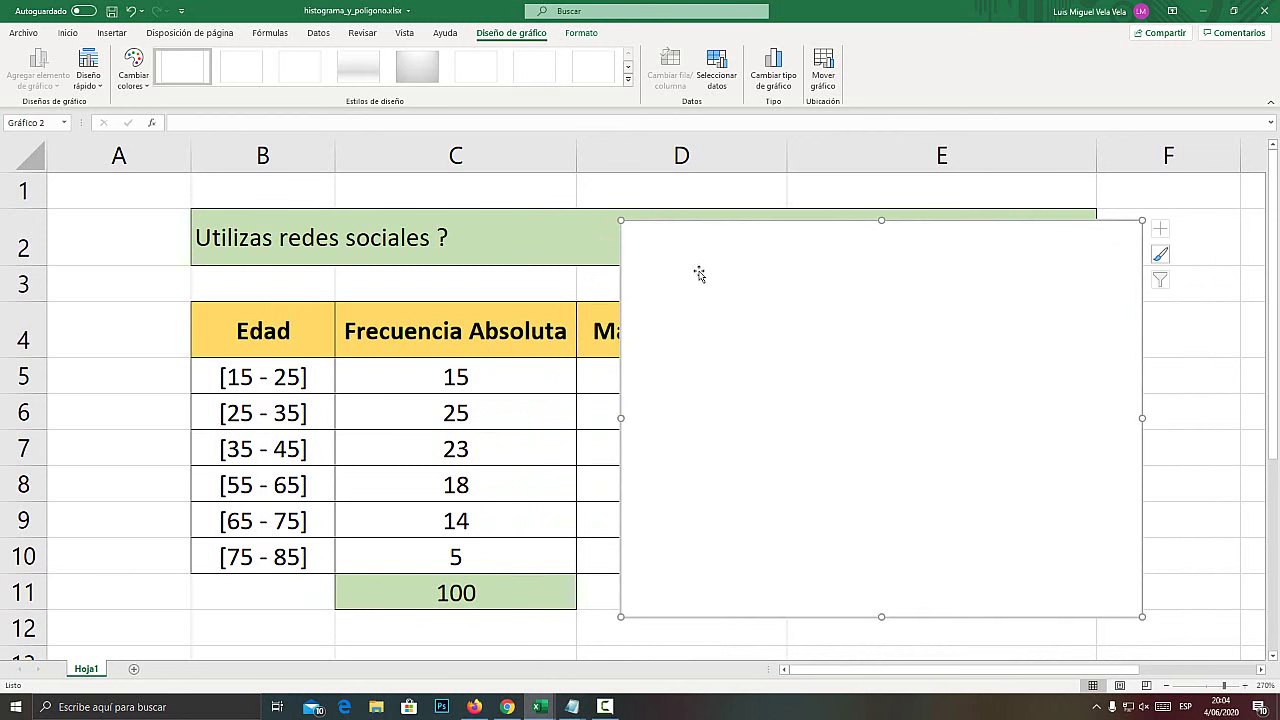
Look for data source options in the chart's right-click menu, then dismiss it
right_click(700, 257)
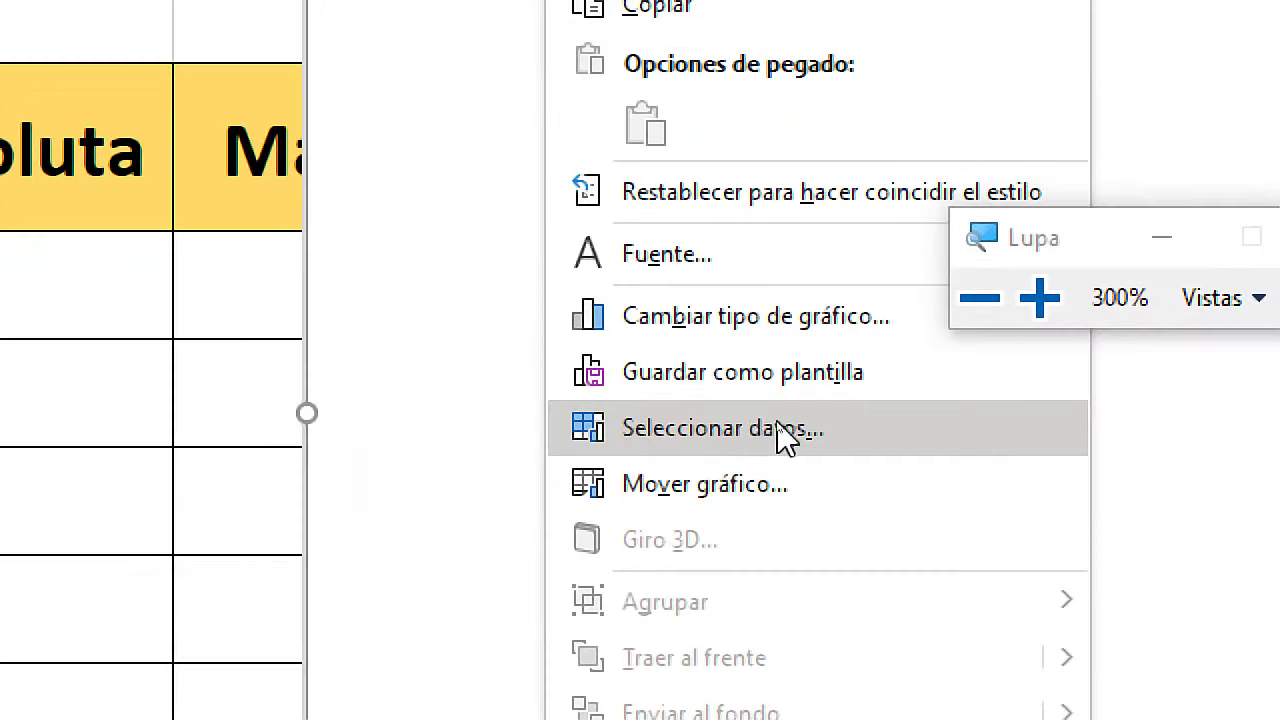
left_click(779, 424)
right_click(763, 387)
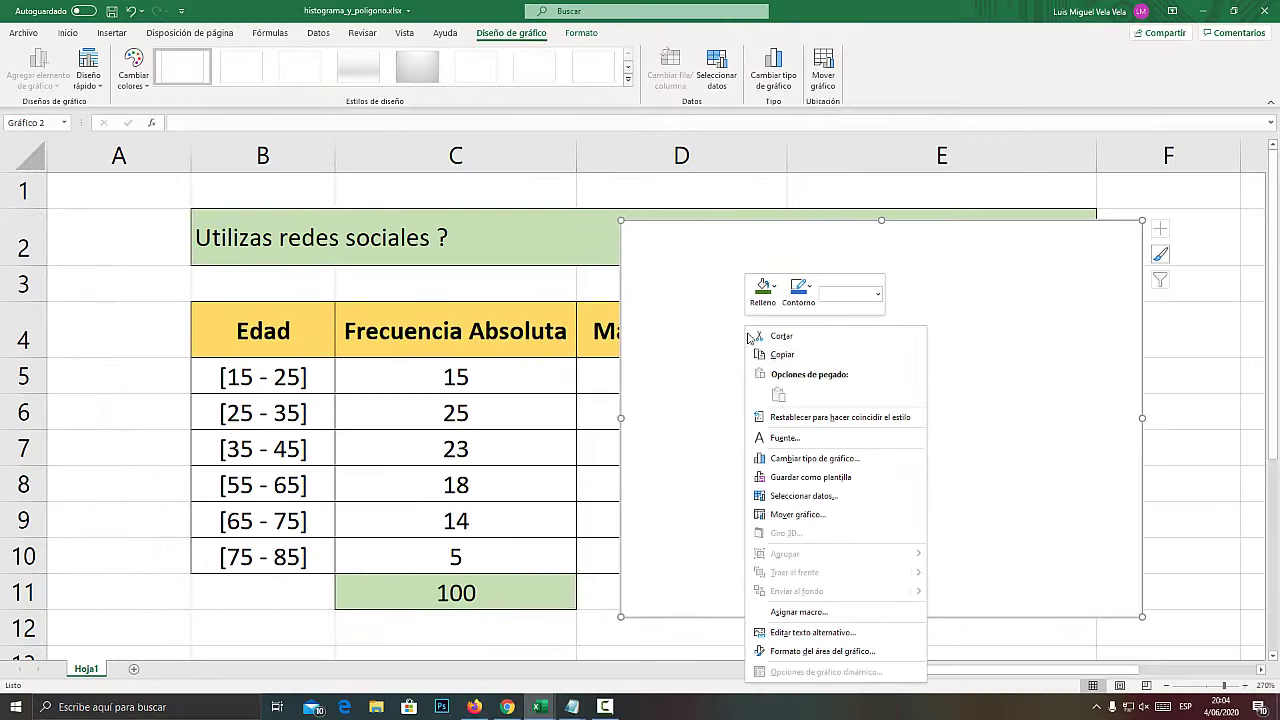
left_click(798, 494)
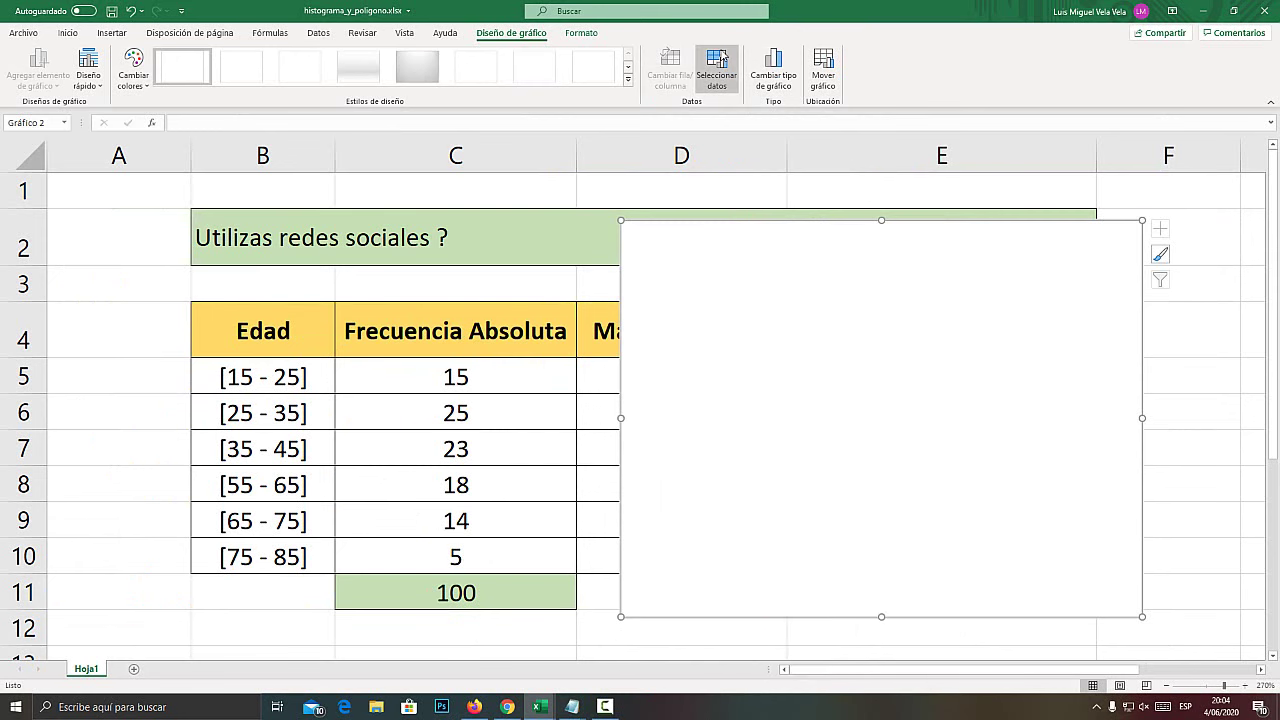
key("super+plus")
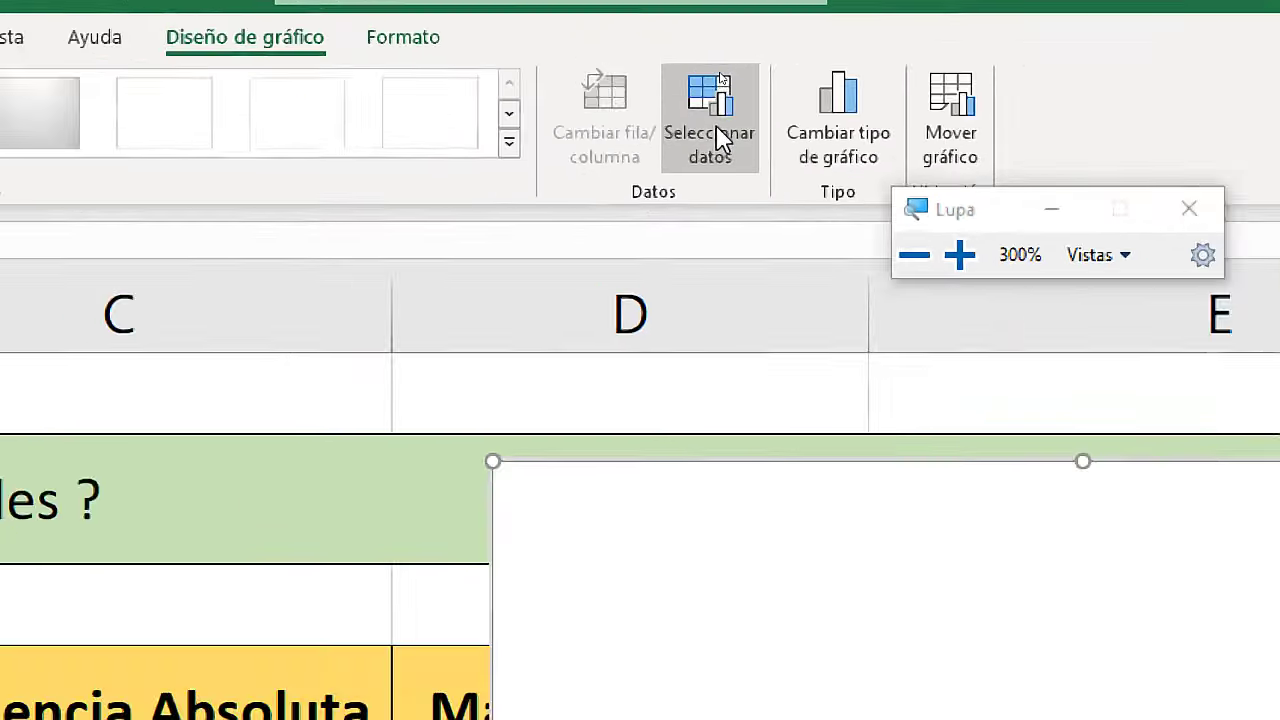
key("super+minus")
Open Select Data Source for the chart and add a new series
left_click(720, 78)
mouse_move(741, 284)
left_mouse_down()
mouse_move(750, 243)
mouse_move(803, 267)
left_mouse_up()
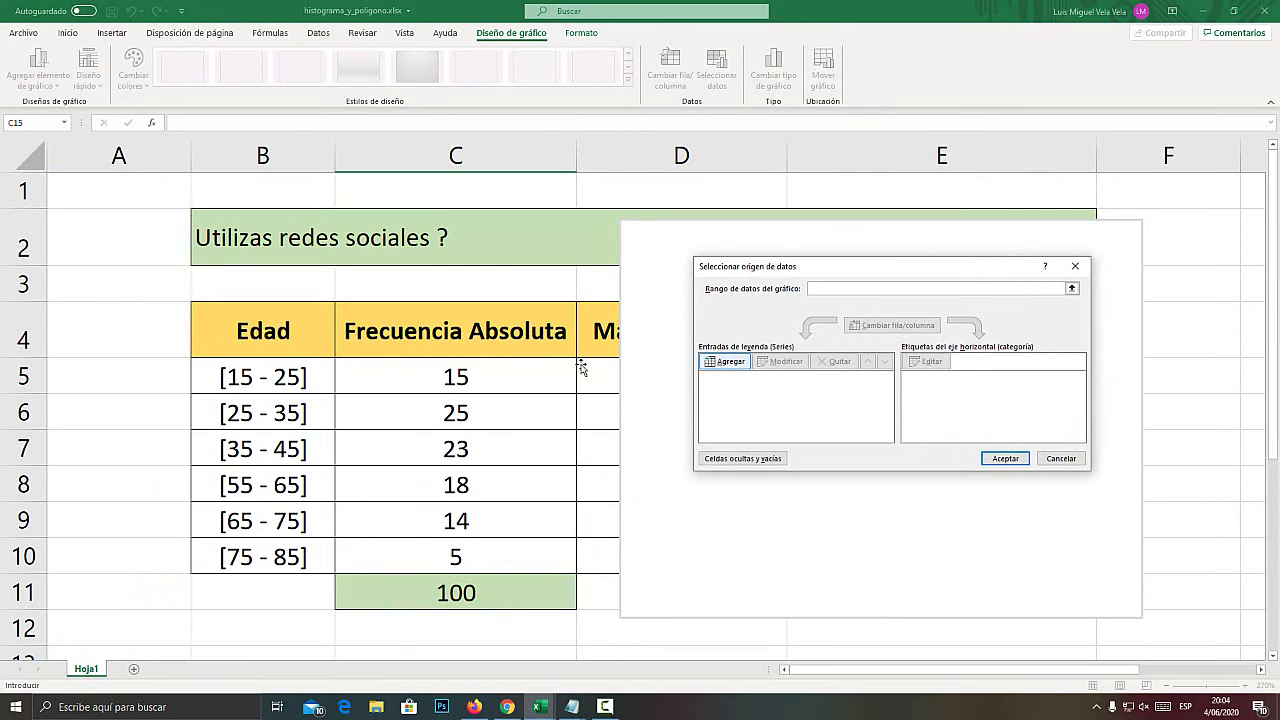
key("super+plus")
key("super+plus")
key("super+minus")
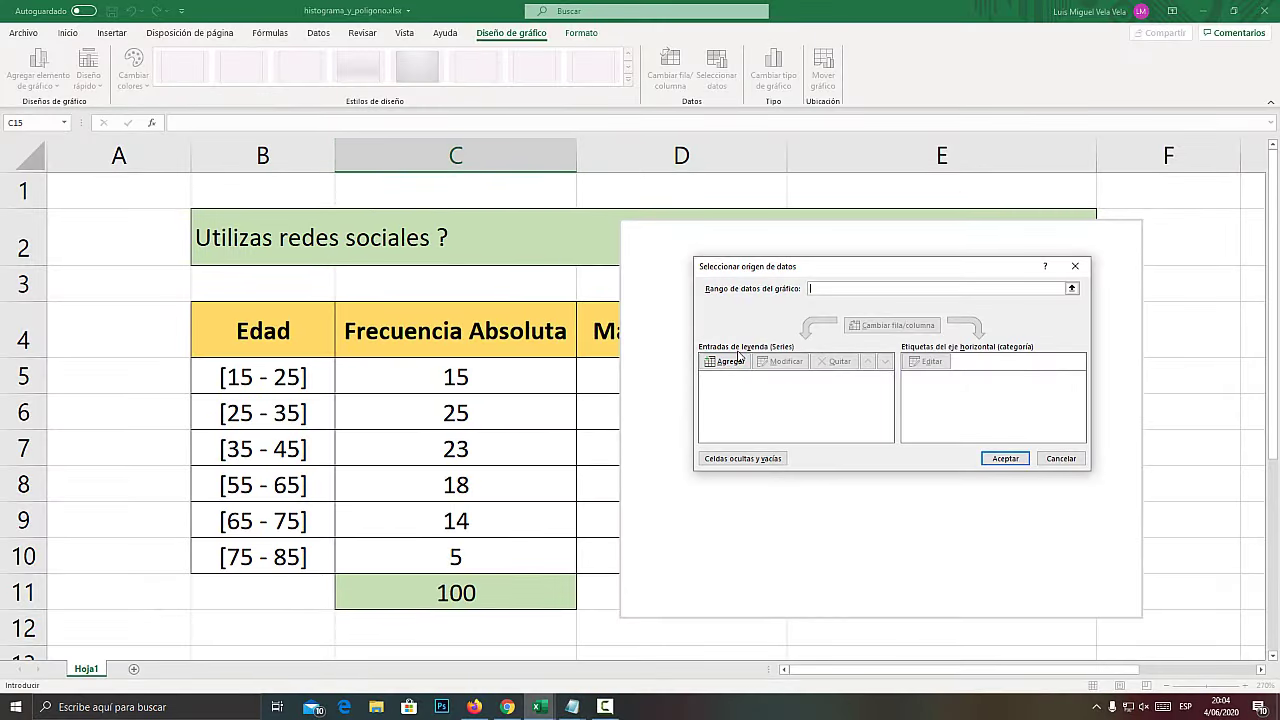
key("super+plus")
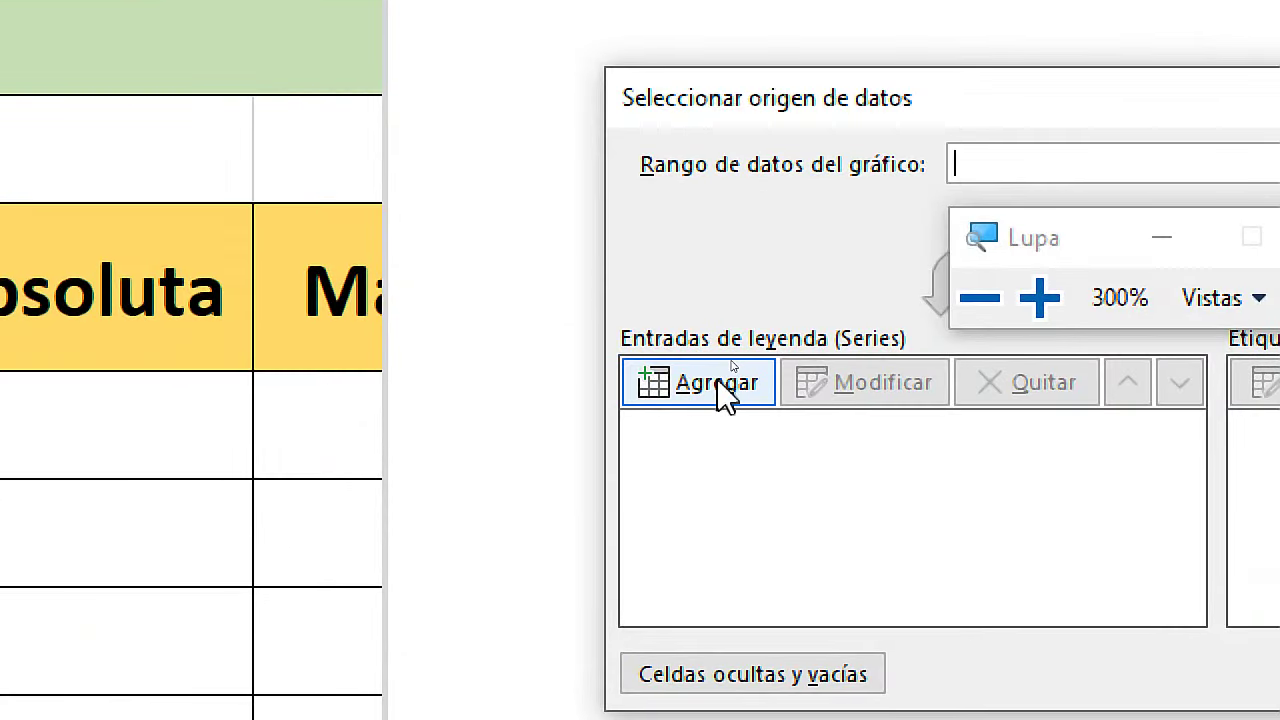
left_click(727, 392)
Replace the placeholder series values with the frequencies in C5:C10
key("super+minus")
key("super+minus")
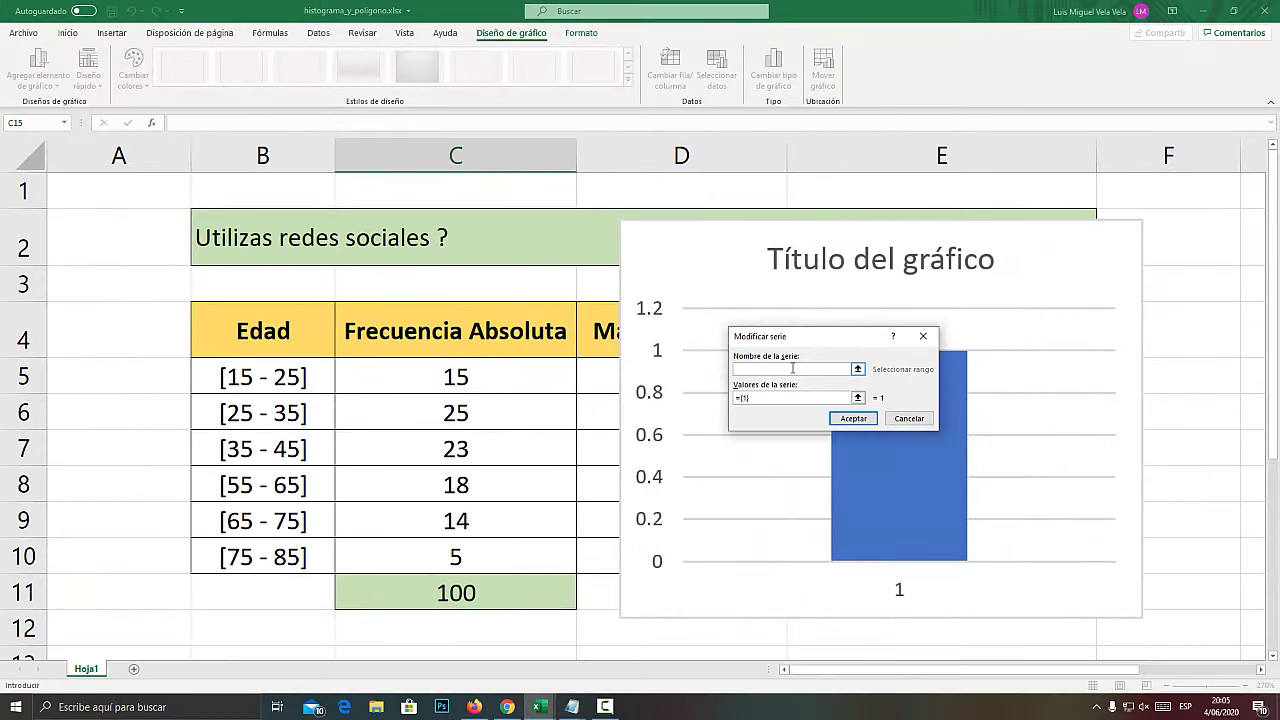
key("super+plus")
key("super+plus")
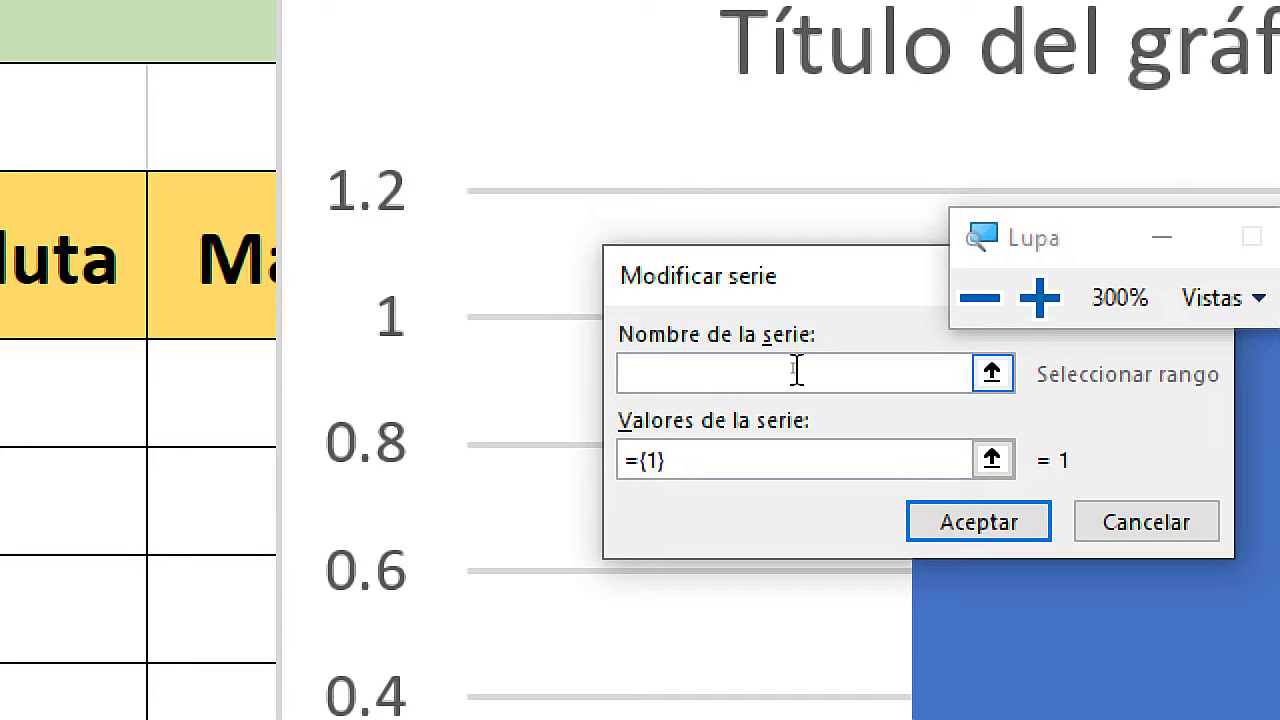
key("super+minus")
key("super+minus")
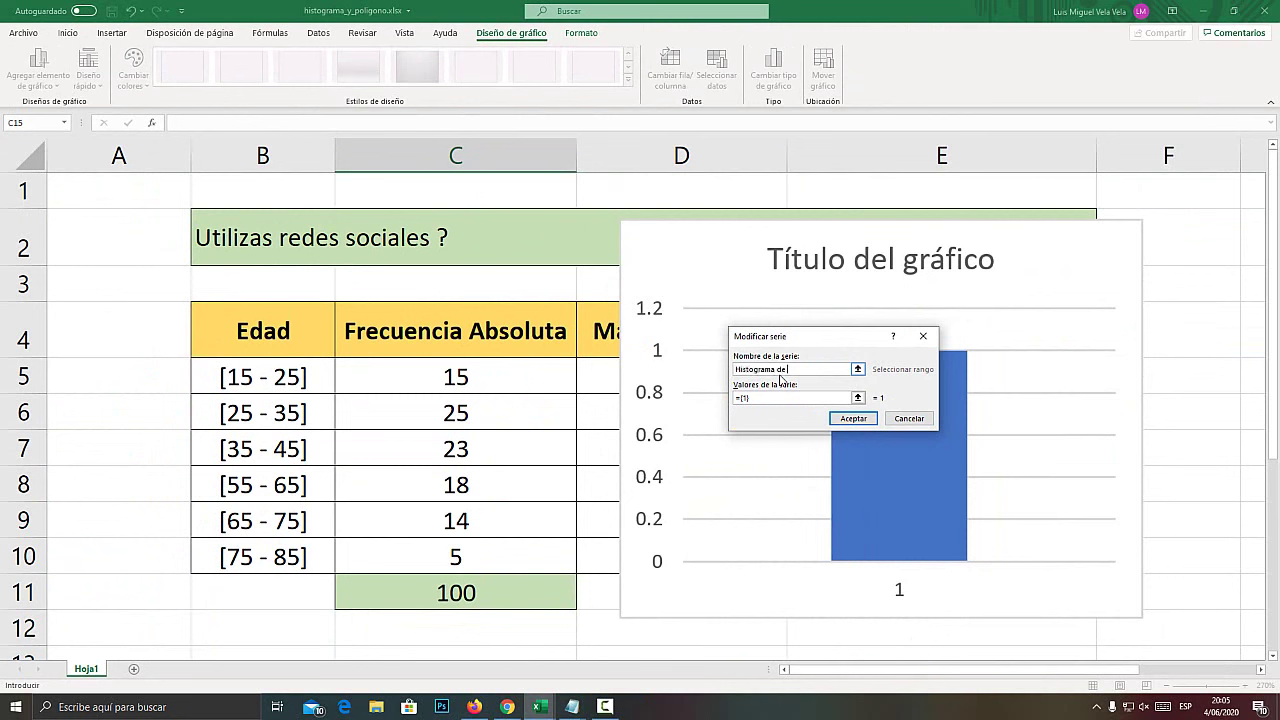
type("frecuencia")
left_click(788, 400)
key("super+plus")
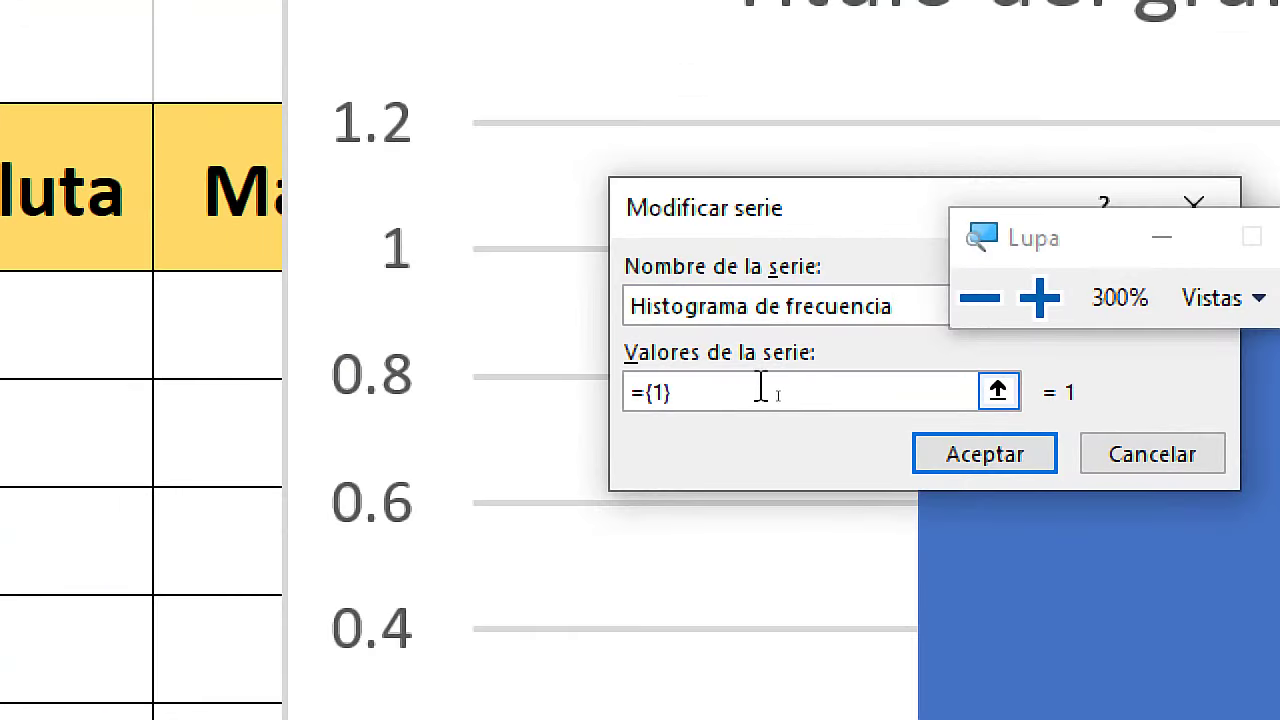
left_click_drag(760, 388, 569, 400)
key("BackSpace")
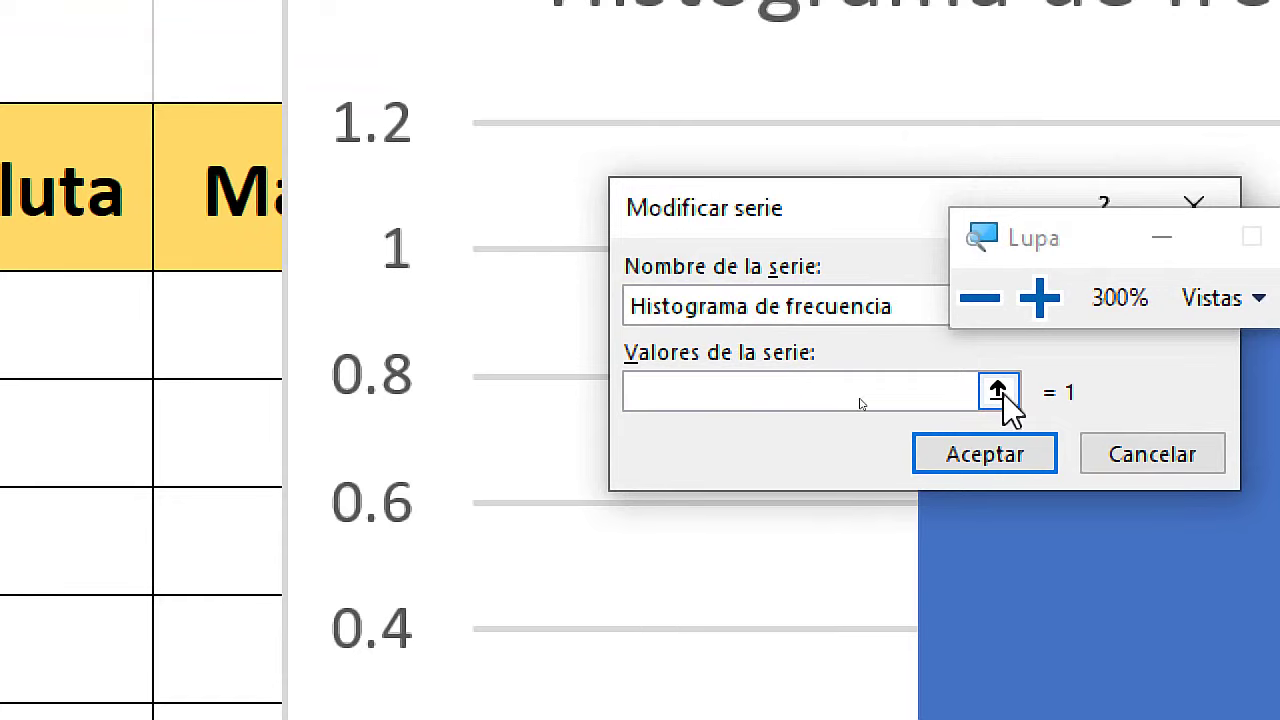
left_click(999, 393)
key("super+Escape")
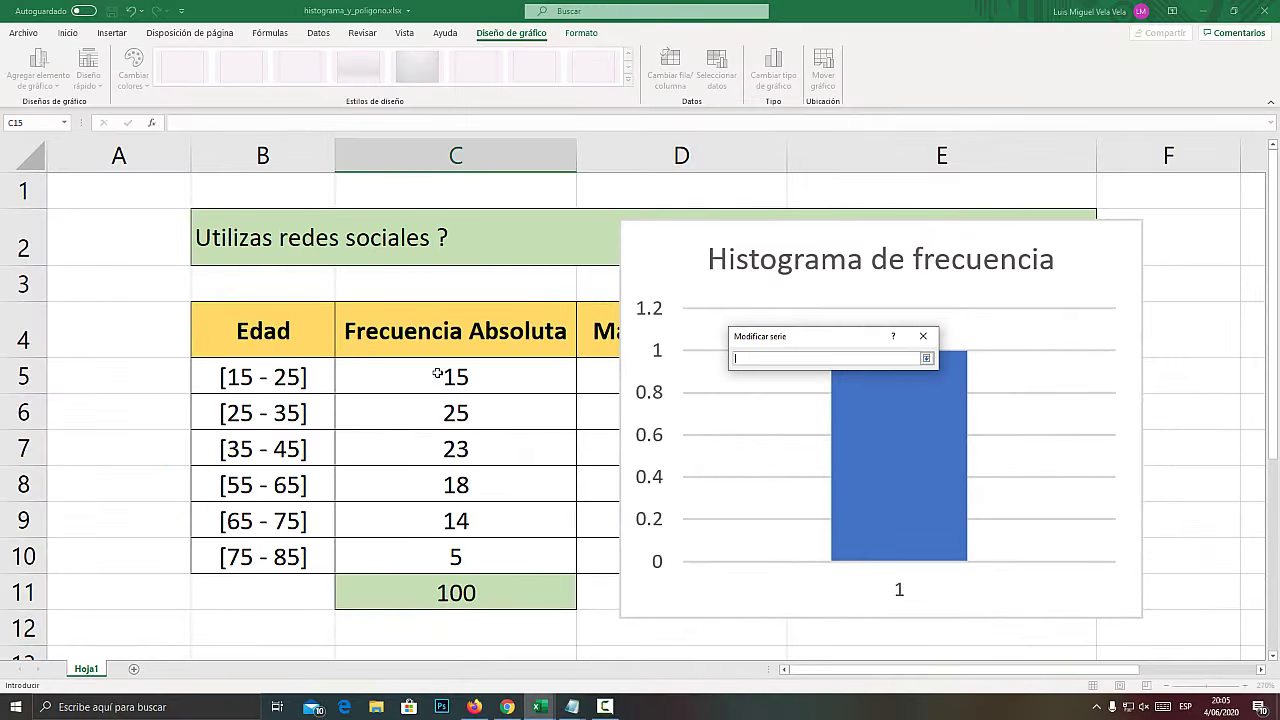
left_click_drag(437, 373, 445, 556)
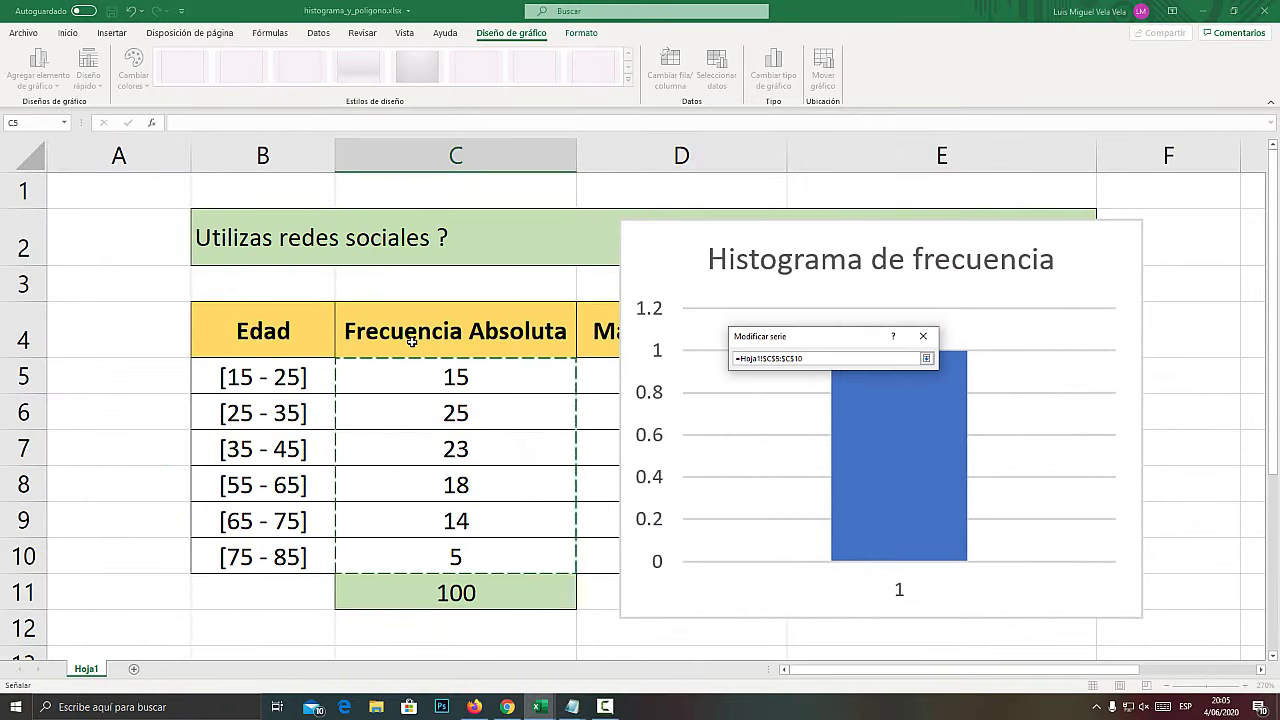
Confirm the 'Histograma de frecuencia' series and close Select Data Source
key("super+plus")
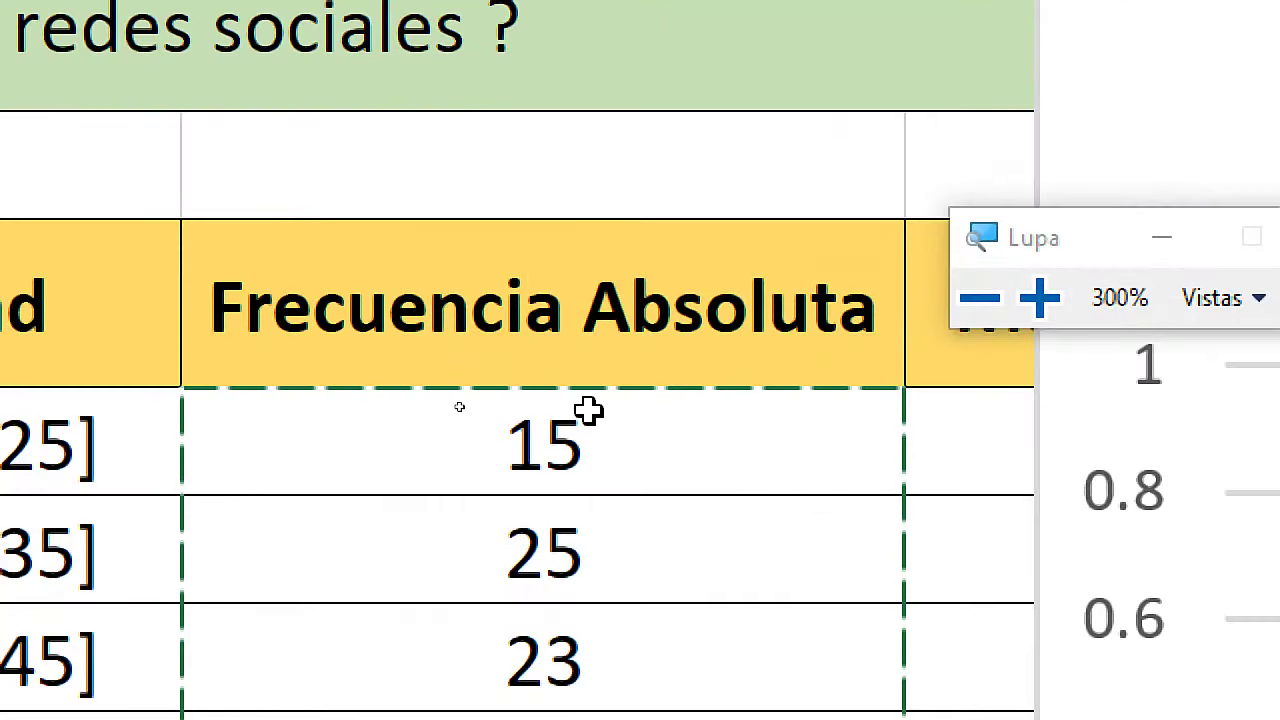
key("super+Escape")
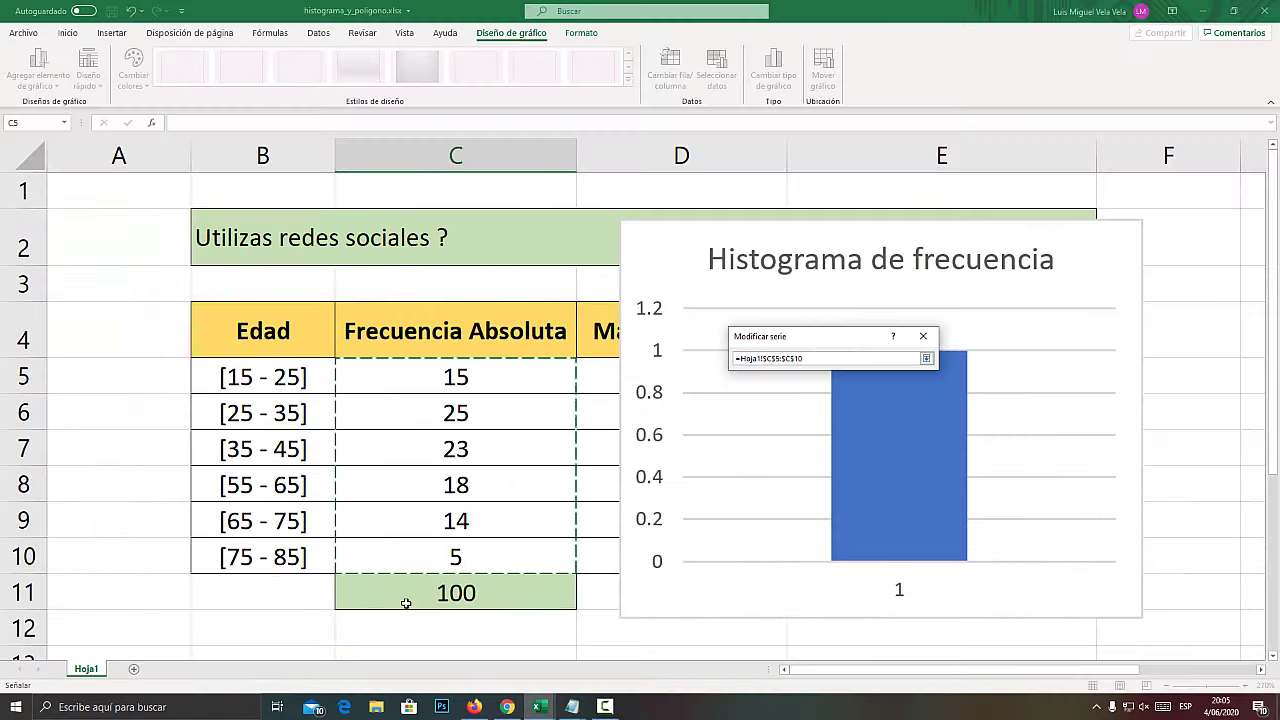
key("super+plus")
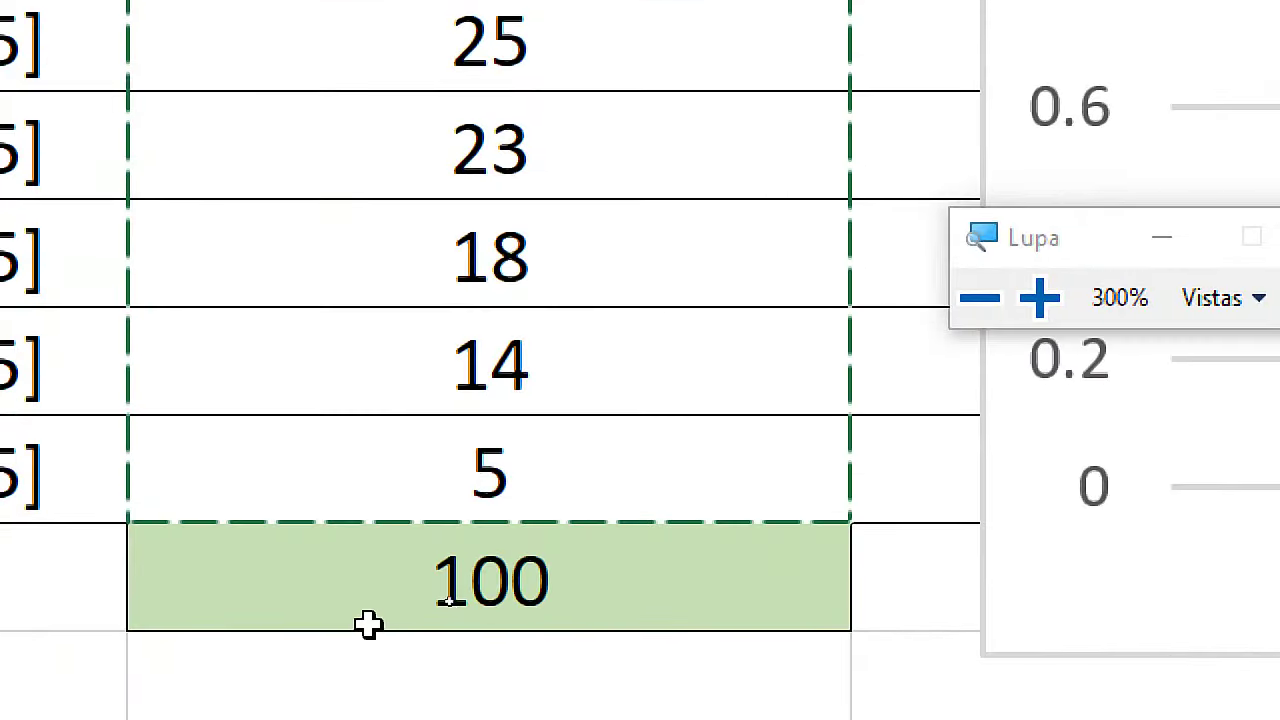
key("super+Escape")
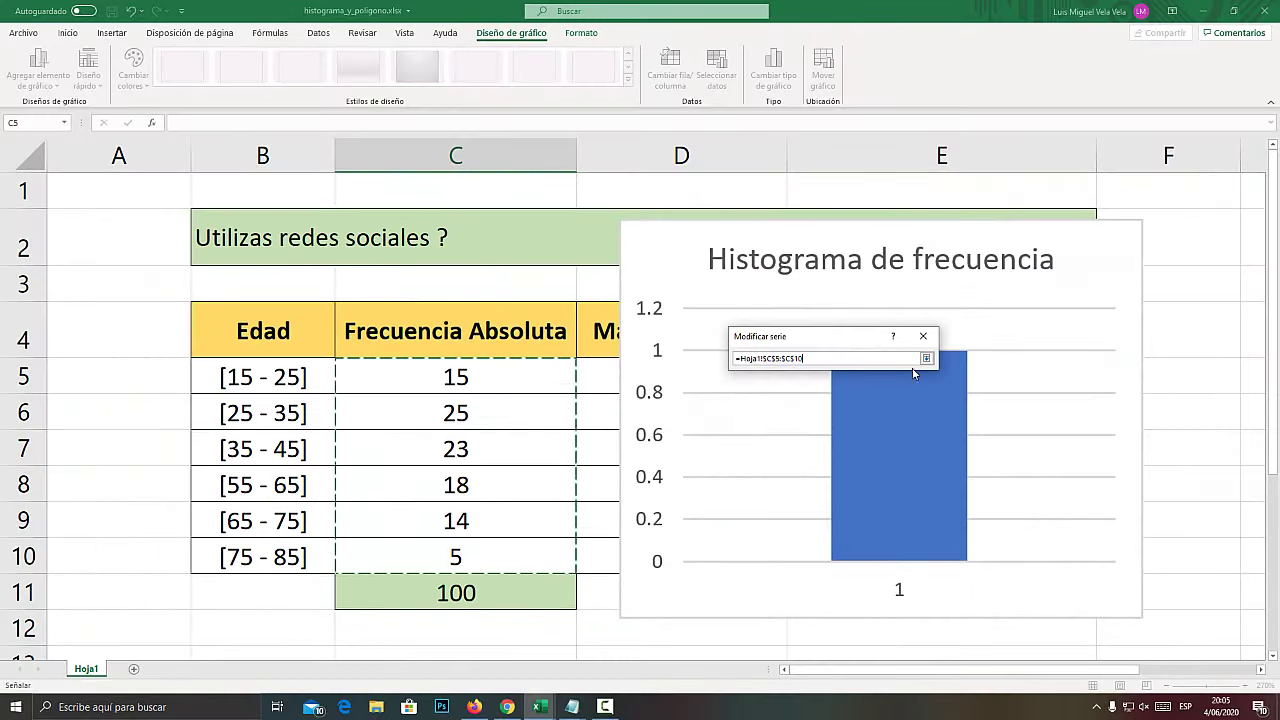
left_click(926, 358)
left_click(856, 421)
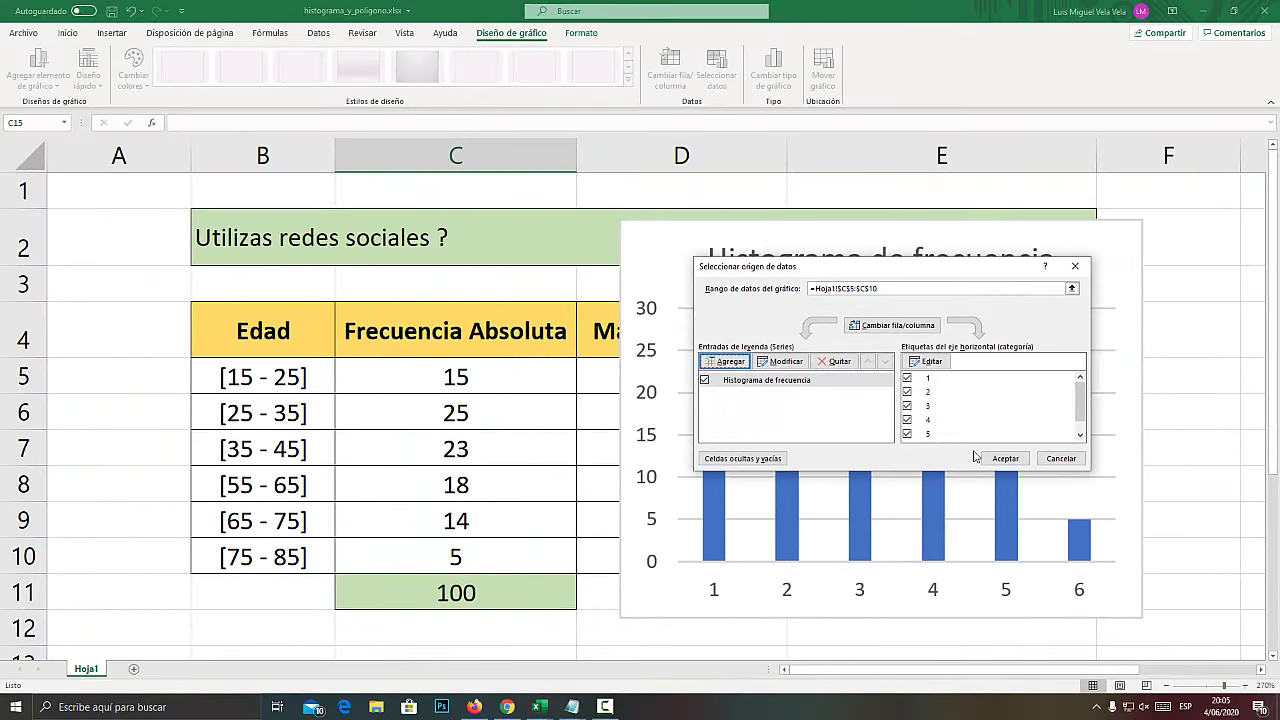
left_click(1000, 458)
Resize the chart and move it to the right of the table
mouse_move(860, 223)
left_mouse_down()
mouse_move(661, 180)
mouse_move(812, 214)
mouse_move(568, 188)
left_mouse_up()
left_click_drag(884, 571, 1079, 637)
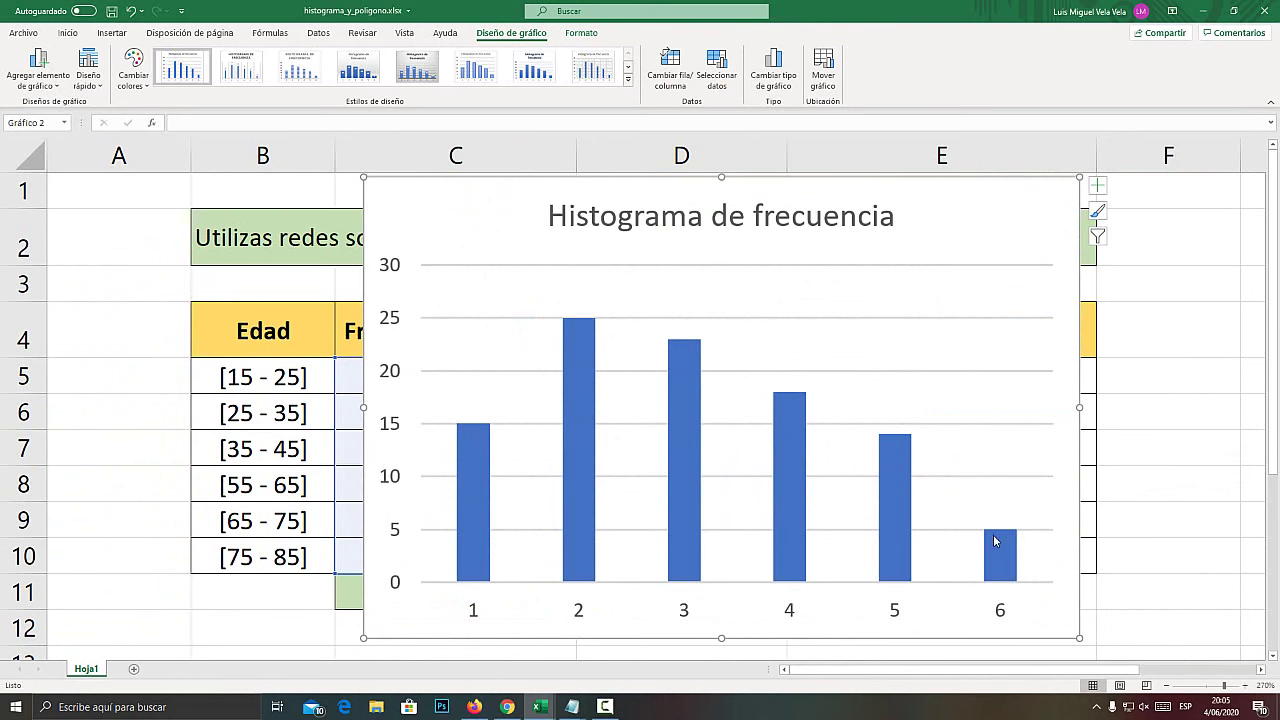
left_click_drag(1077, 641, 862, 528)
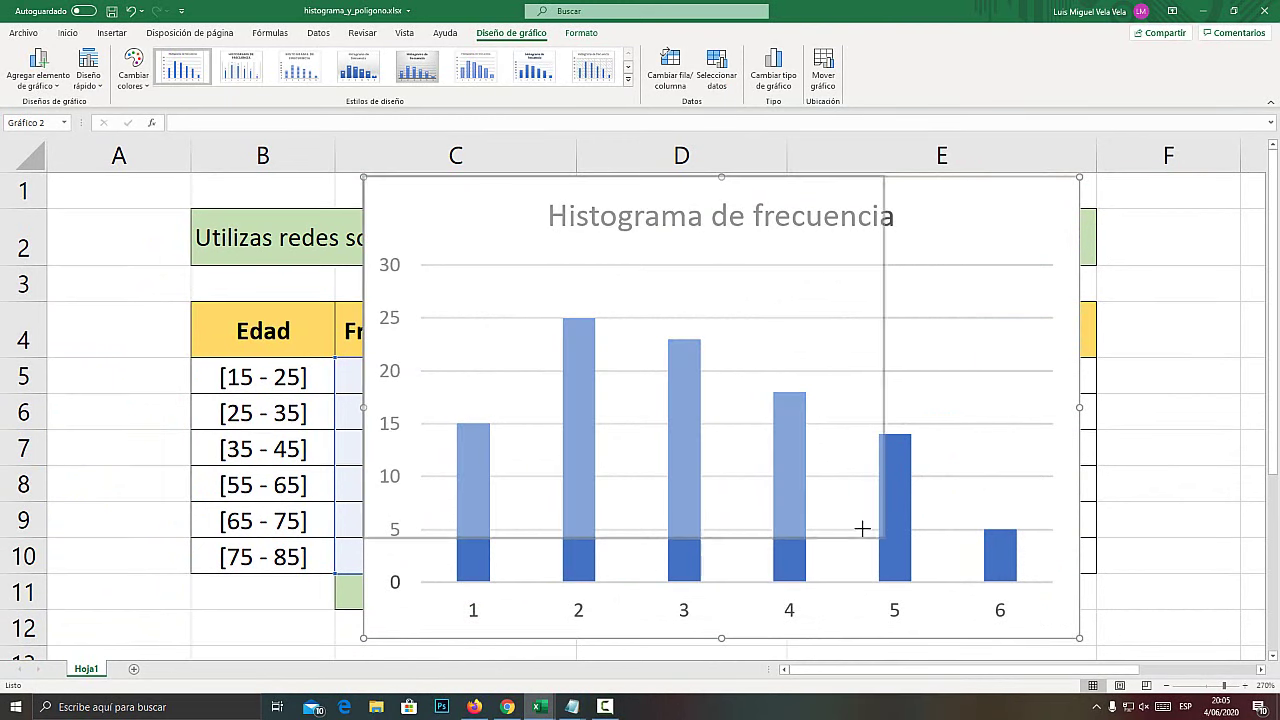
left_click_drag(672, 185, 936, 205)
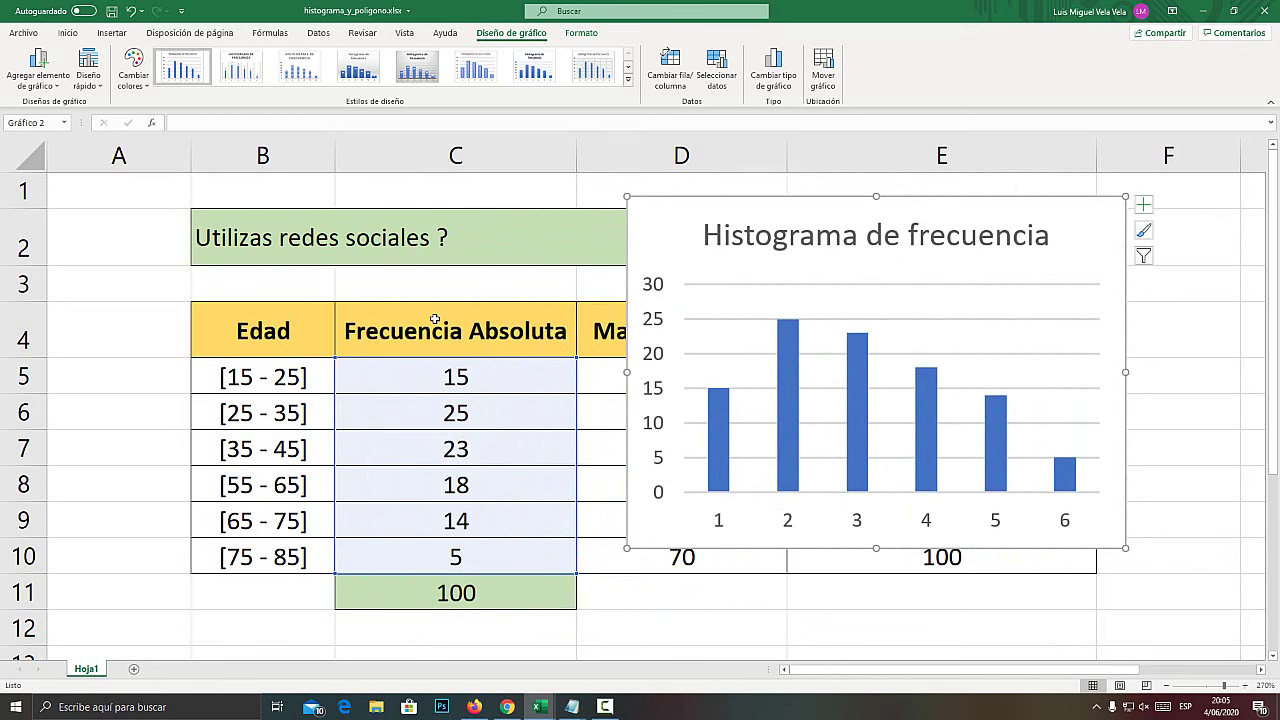
Open the chart's Select Data Source dialog and start adding a second series
key("super+plus")
key("super+Escape")
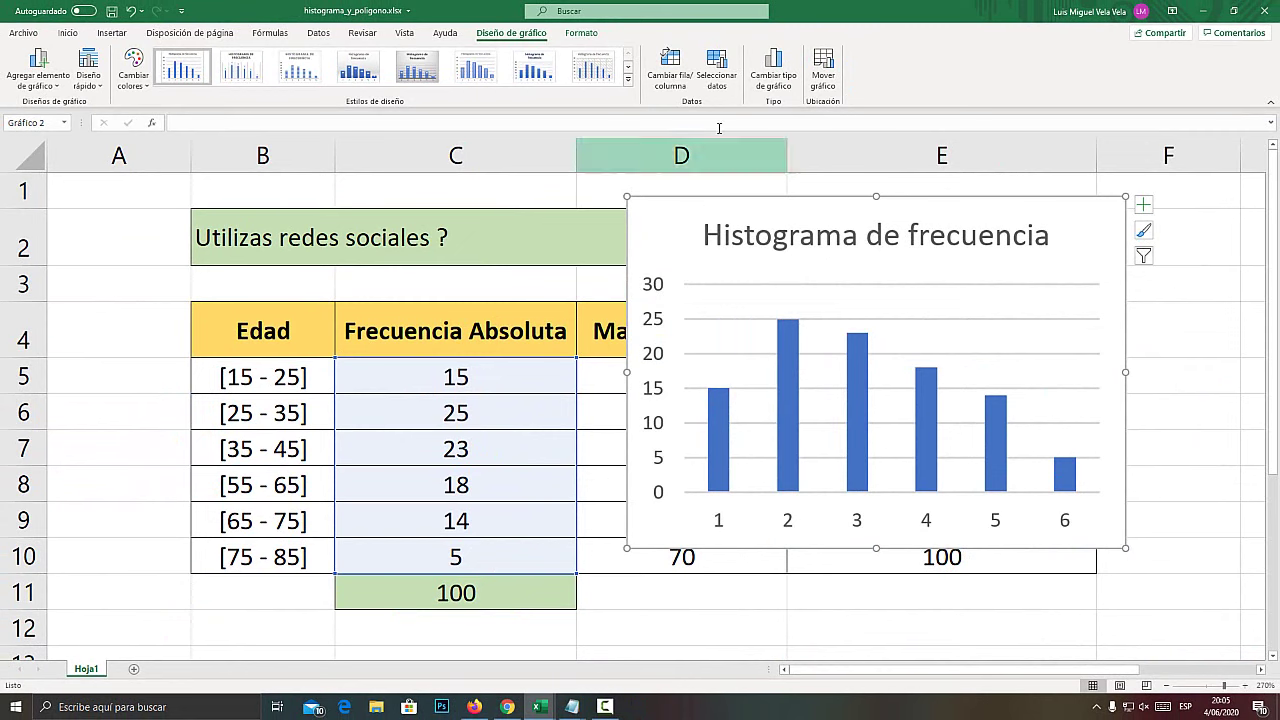
key("super+plus")
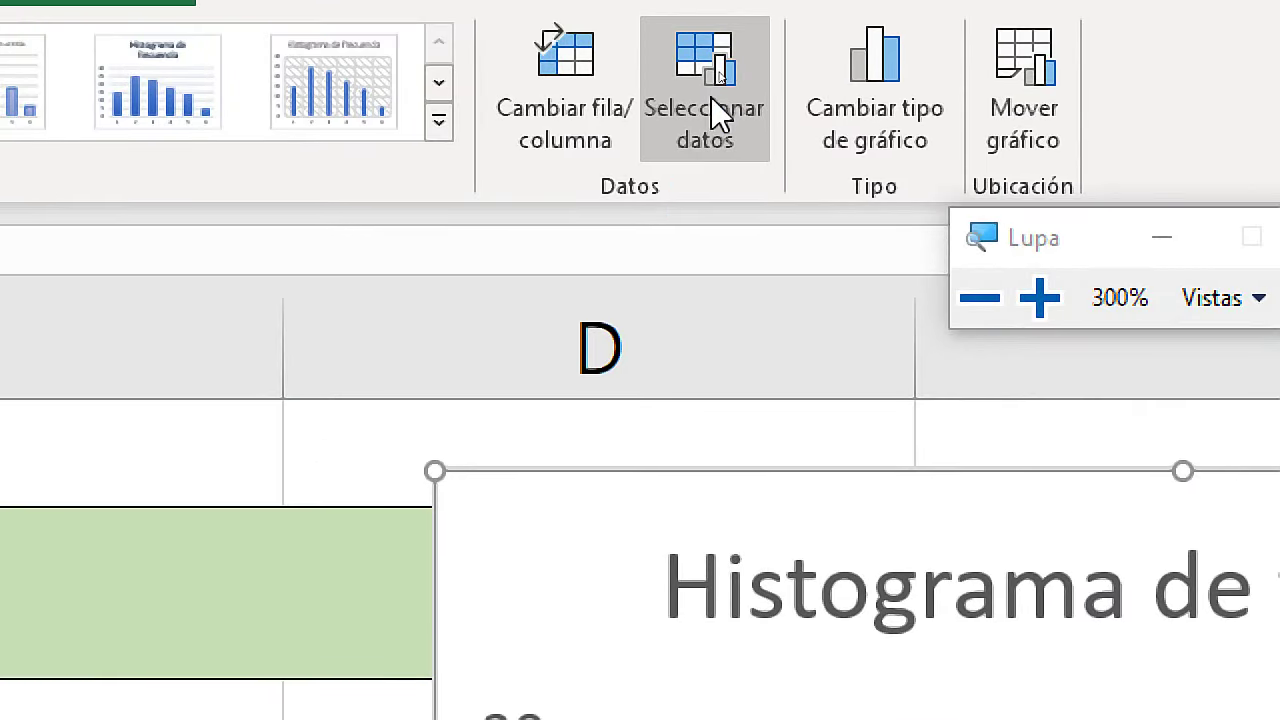
key("super+Escape")
right_click(716, 210)
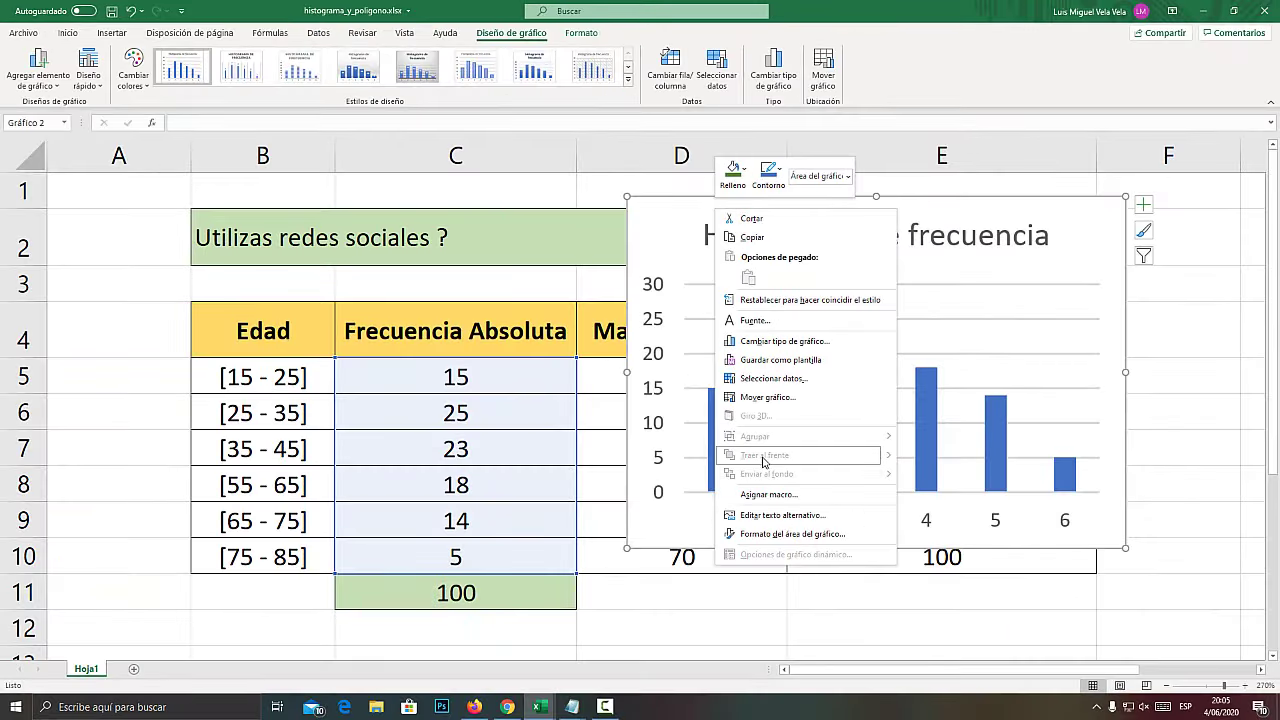
left_click(767, 379)
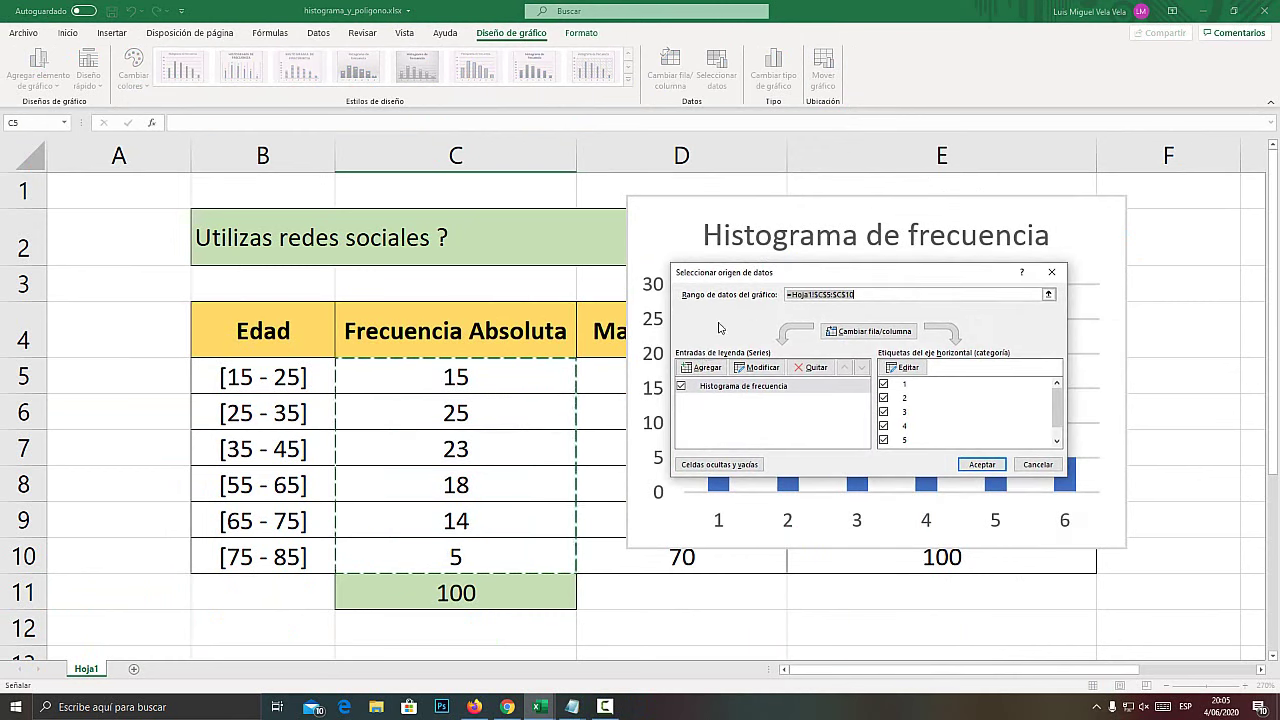
key("super+plus")
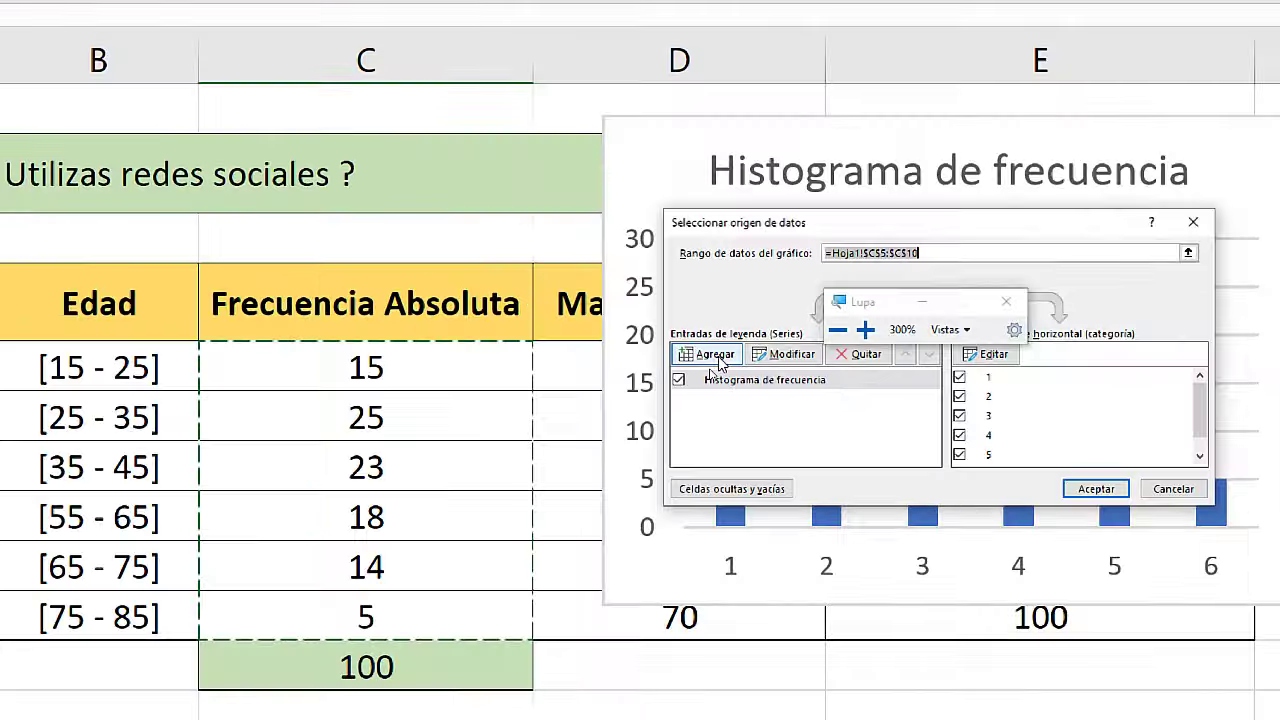
key("super+Escape")
left_click(710, 372)
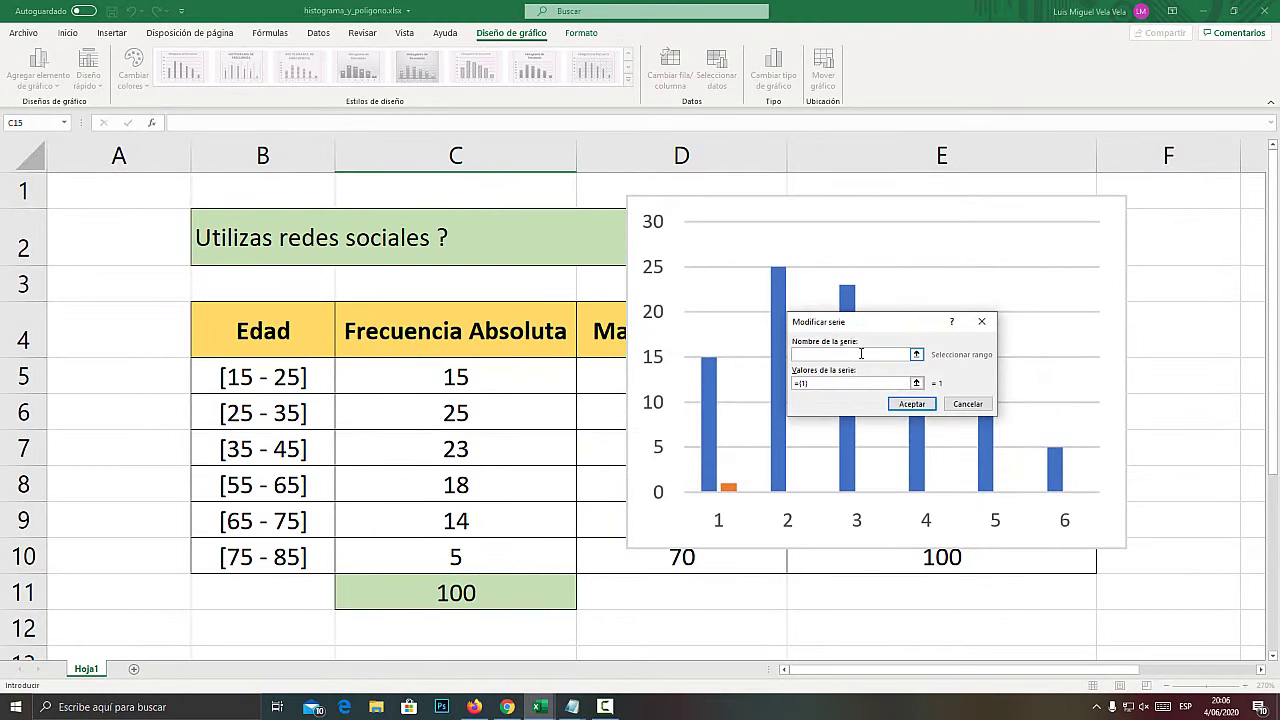
Name the series 'Poligono de frecuencia' with values =Hoja1!$C$5:$C$10 and confirm
key("super+plus")
type("Poligono de frecue")
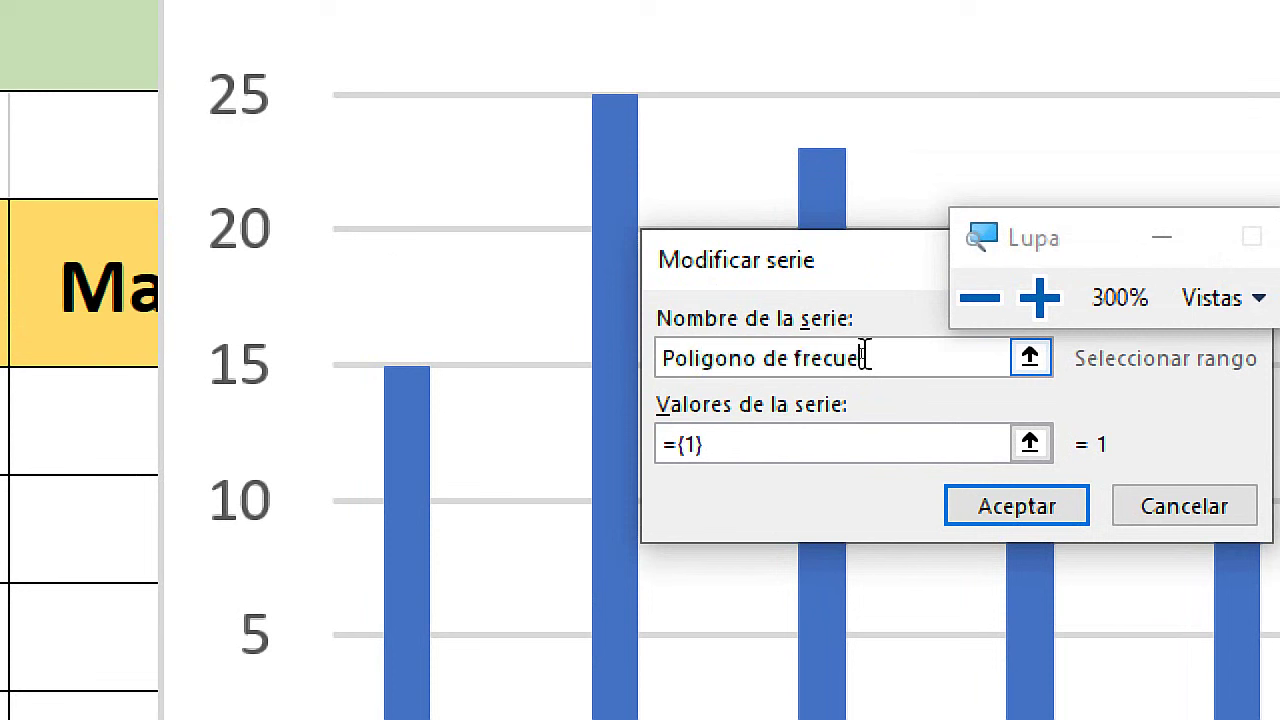
type("ncia")
key("super+Escape")
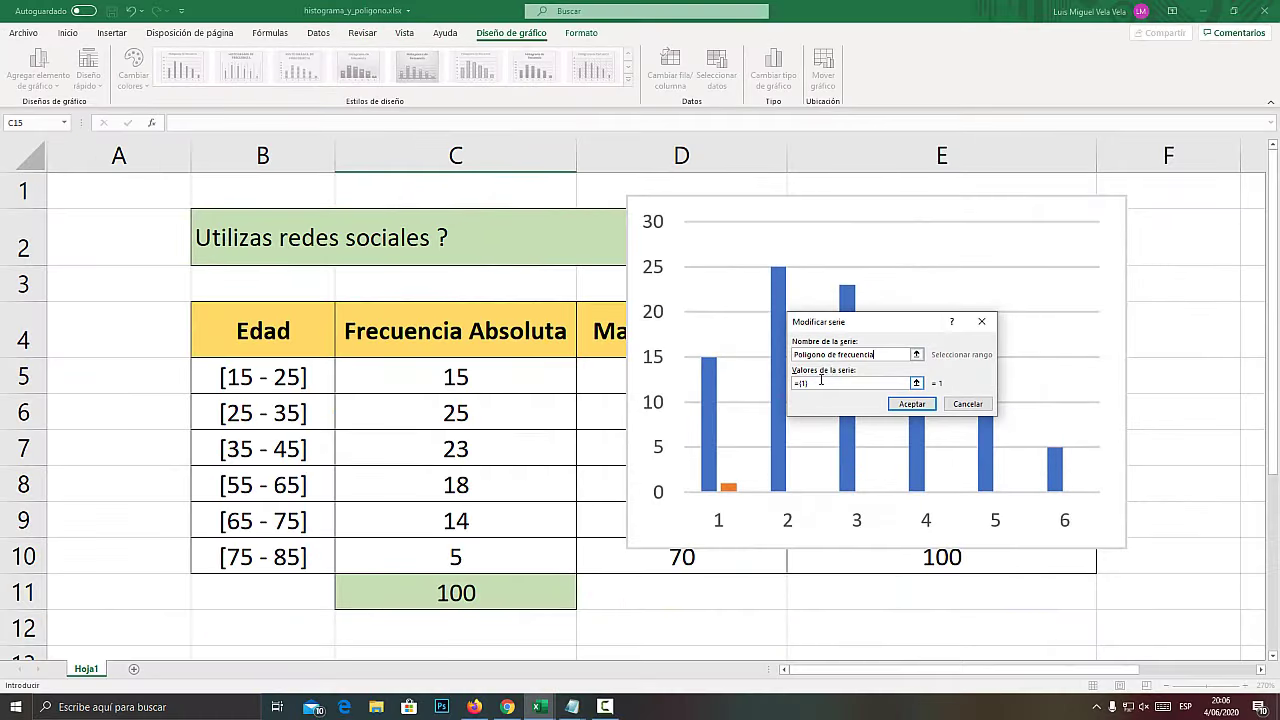
key("BackSpace")
left_click_drag(480, 372, 511, 555)
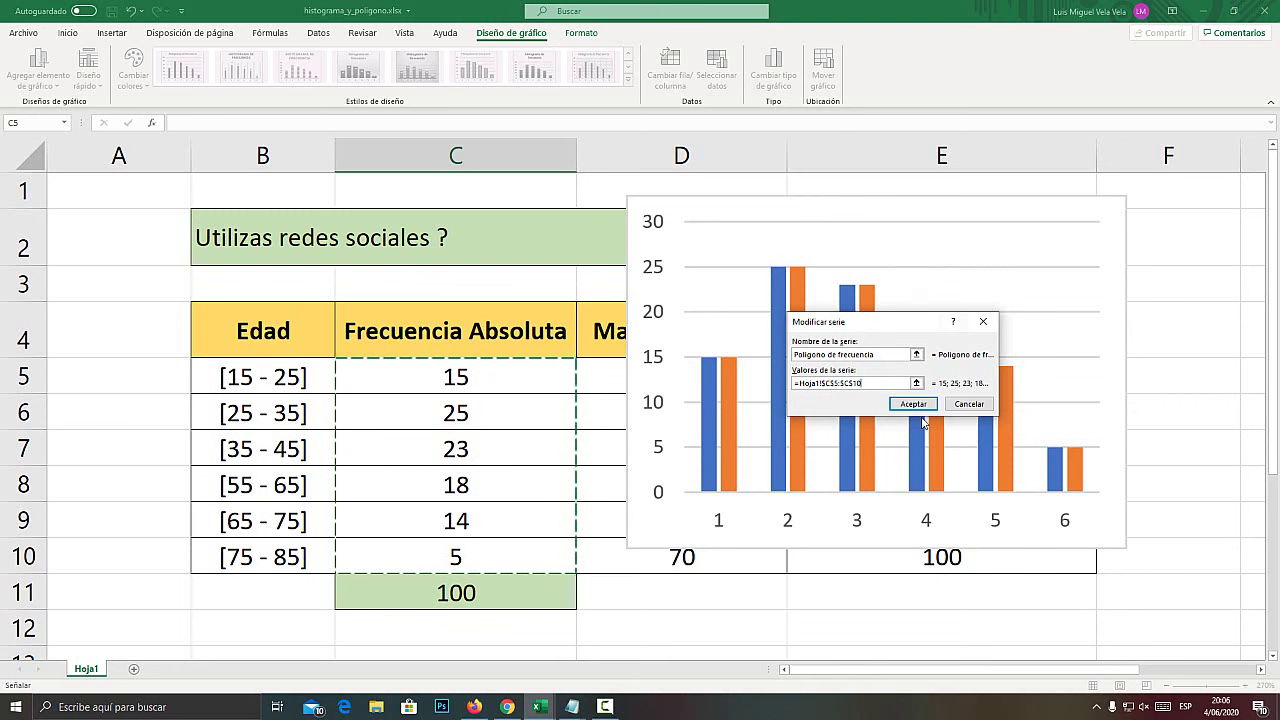
left_click(913, 404)
left_click(982, 464)
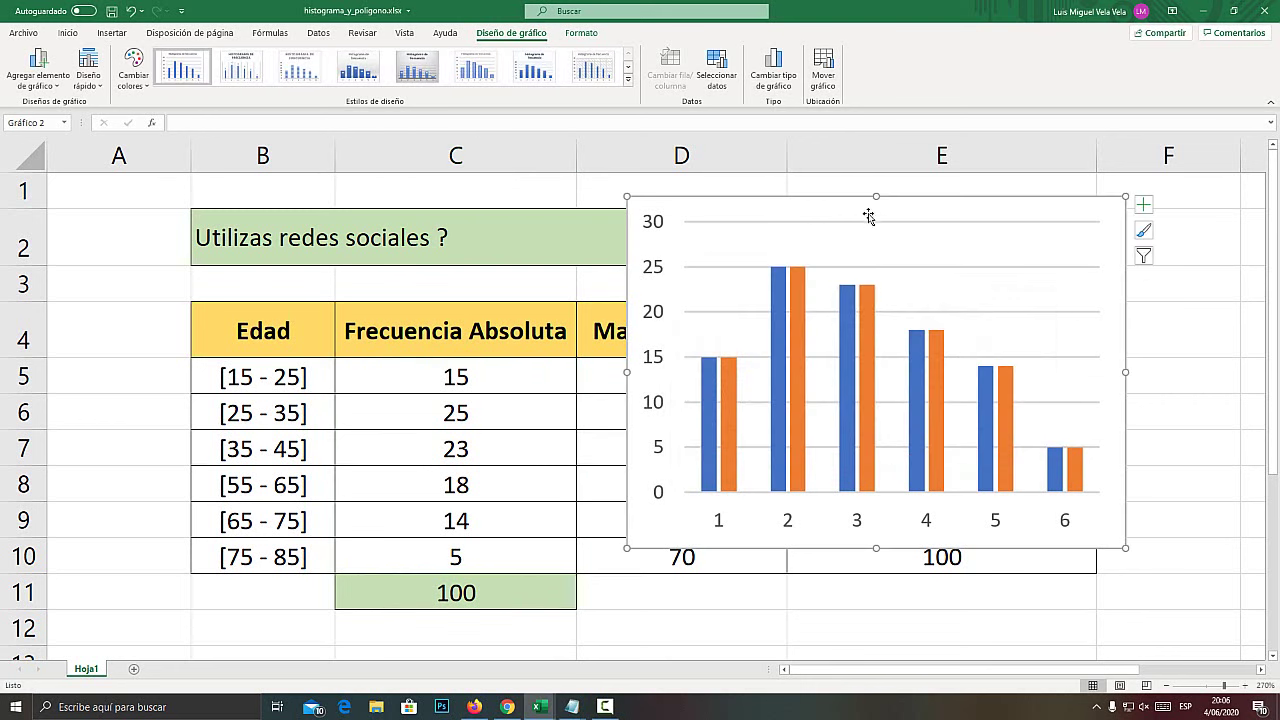
Move the chart up-left and enlarge it over the table, then select the Poligono de frecuencia series
left_click_drag(855, 205, 554, 188)
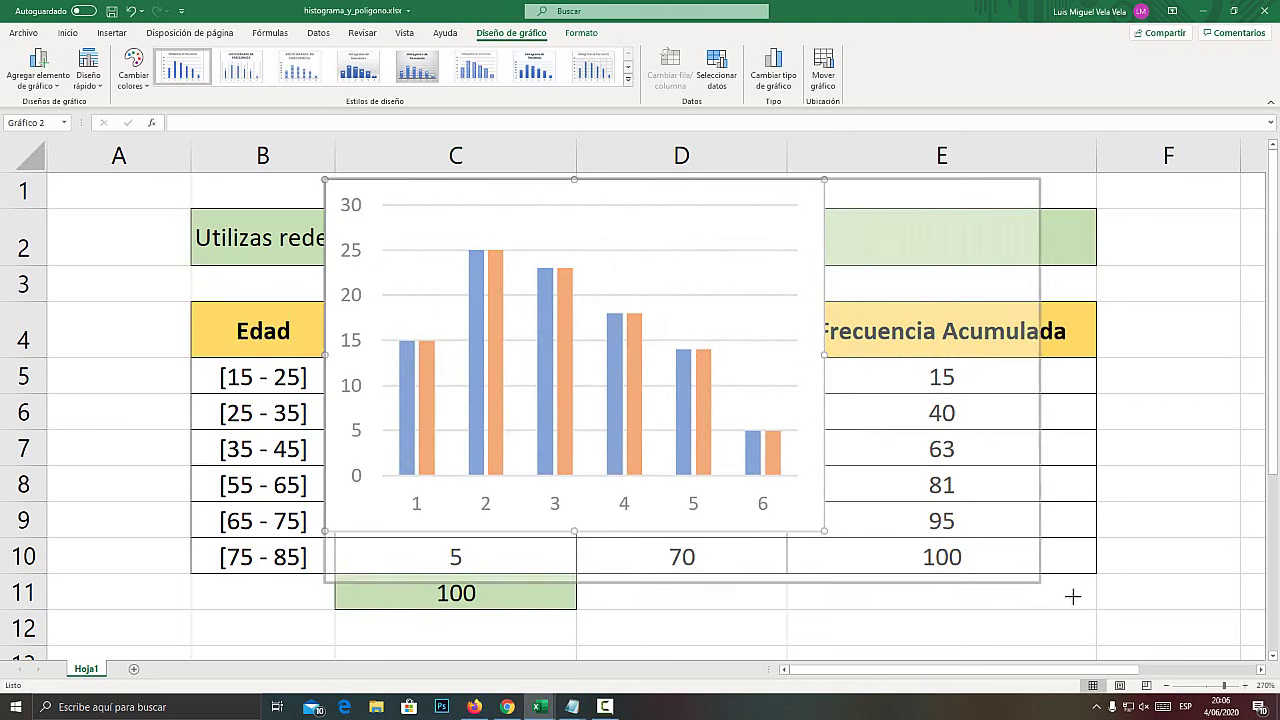
left_click_drag(822, 530, 1088, 605)
mouse_move(563, 323)
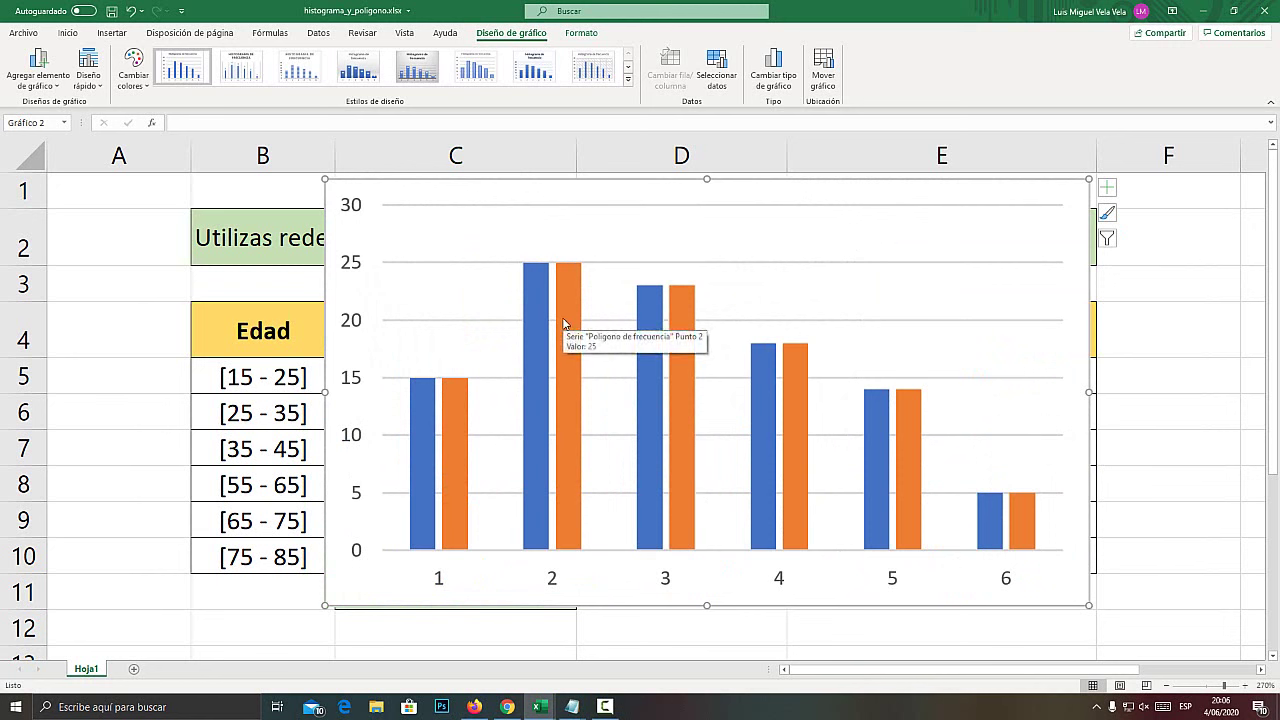
key("super+plus")
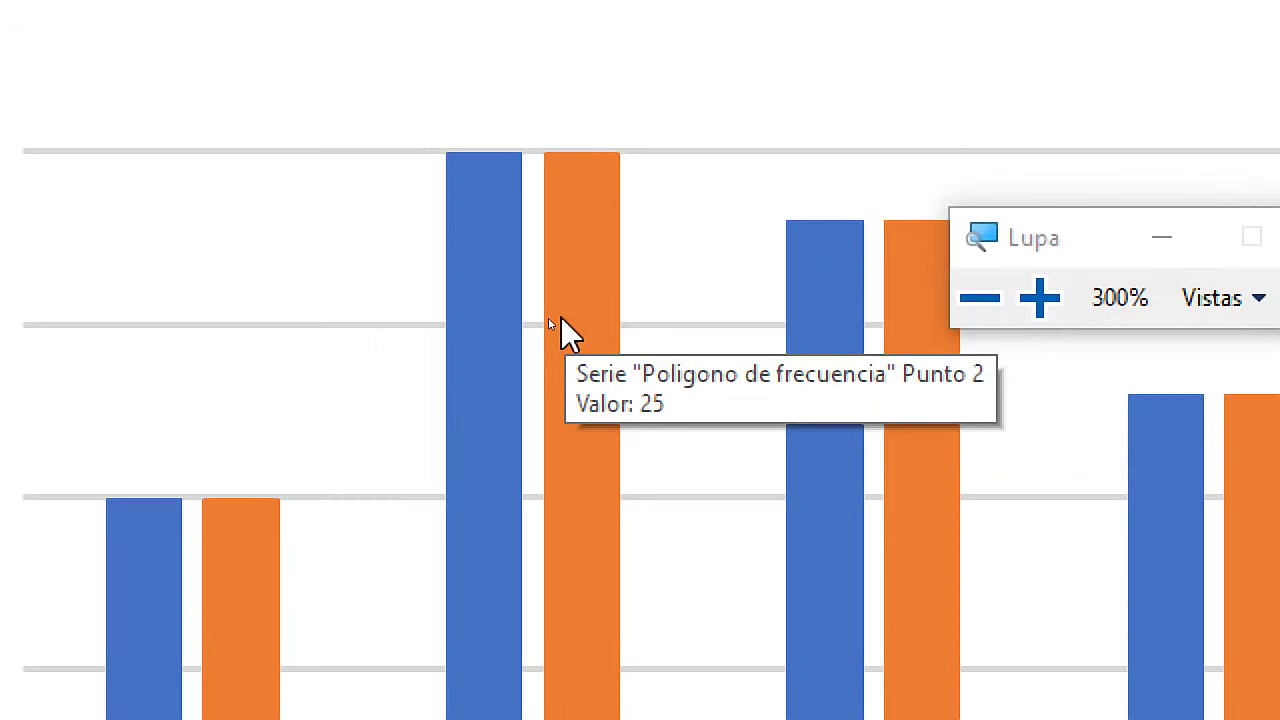
key("super+Escape")
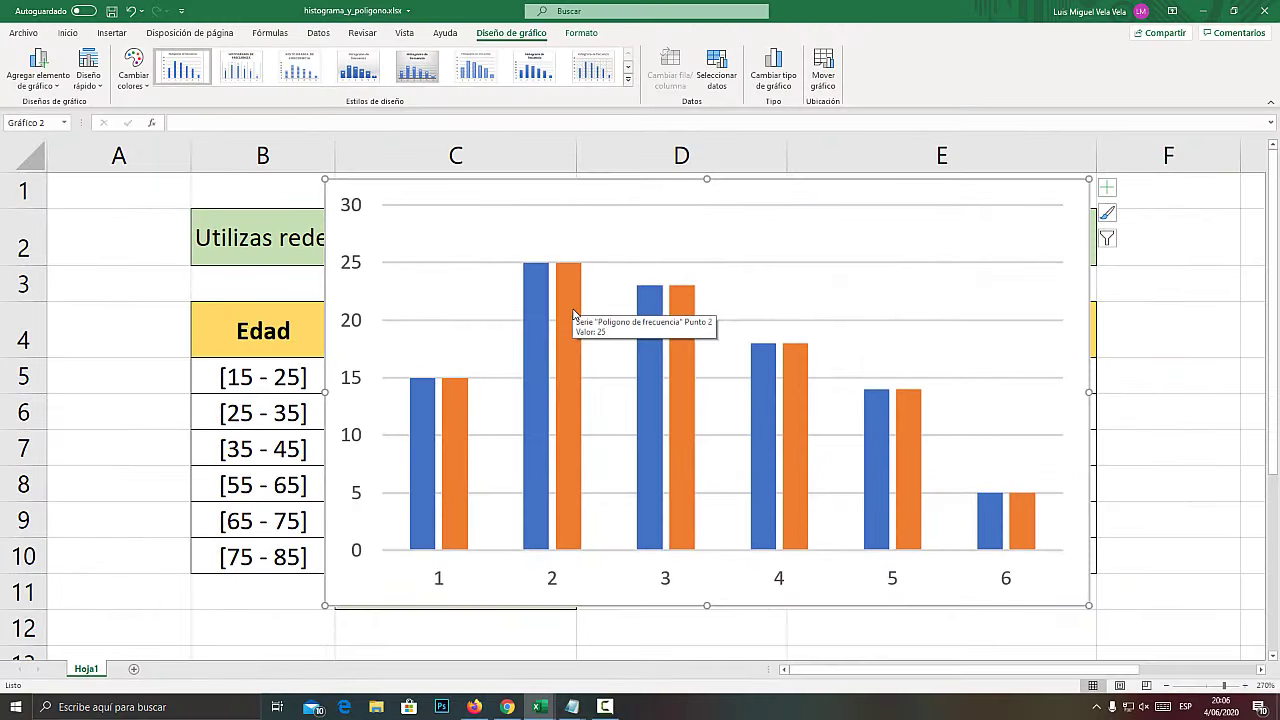
left_click(573, 314)
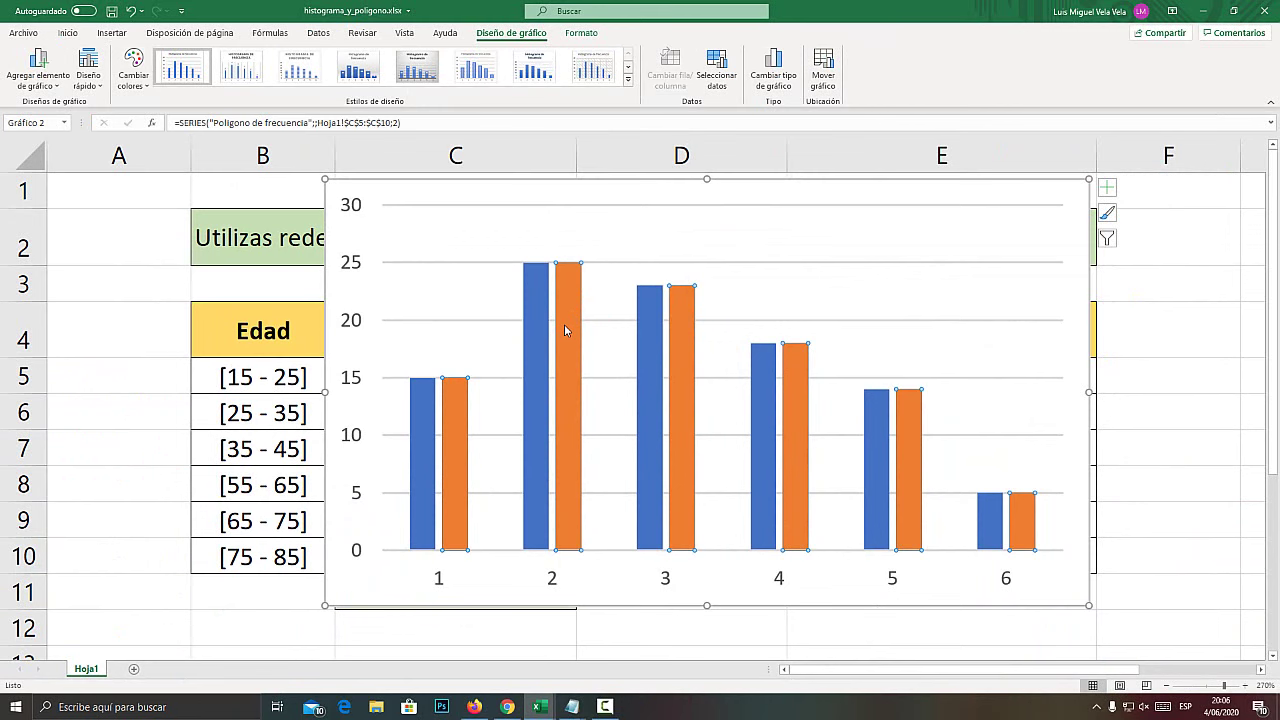
key("super+plus")
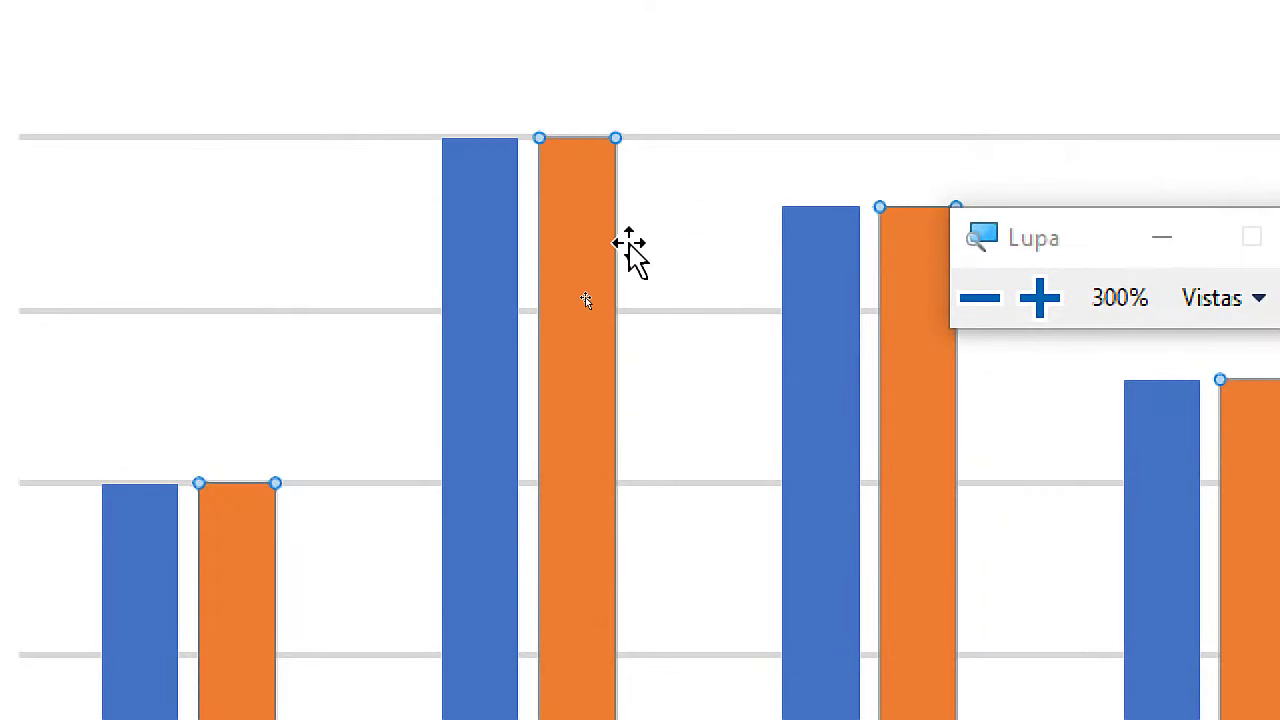
key("super+Escape")
Make Poligono de frecuencia a Líneas series in a Combinado chart, then move the chart over columns A–D
right_click(572, 312)
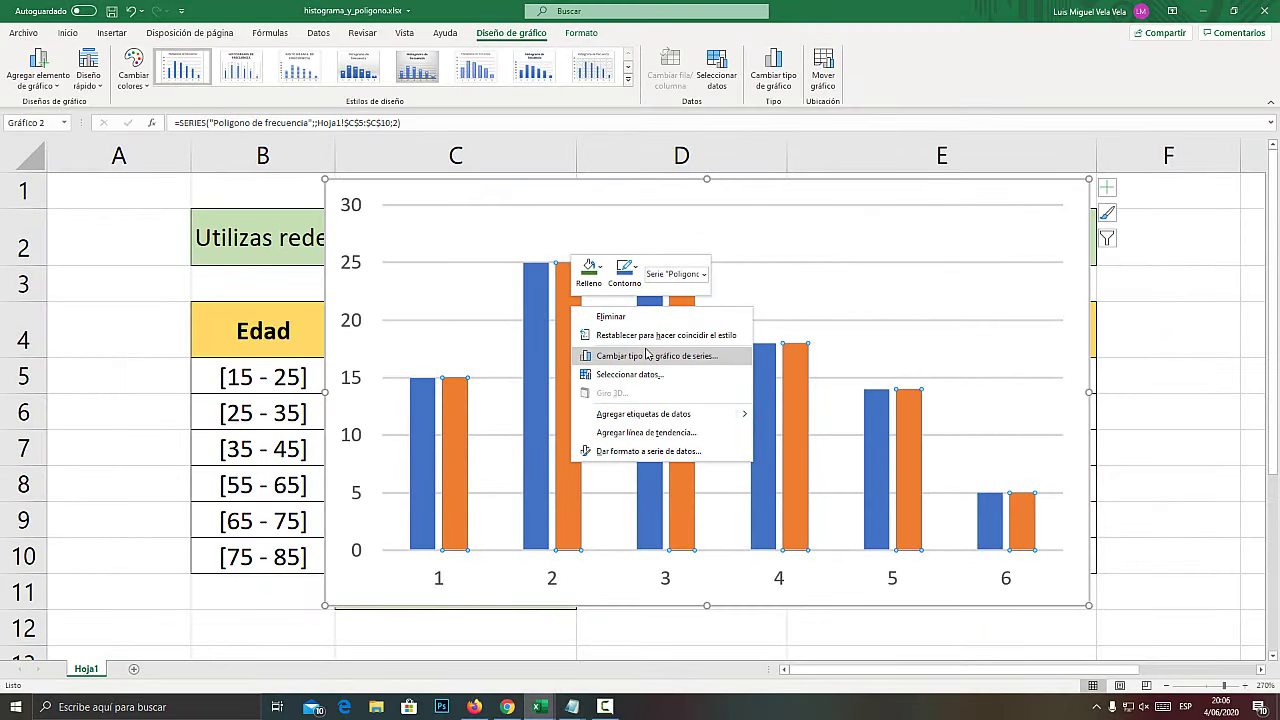
key("super+plus")
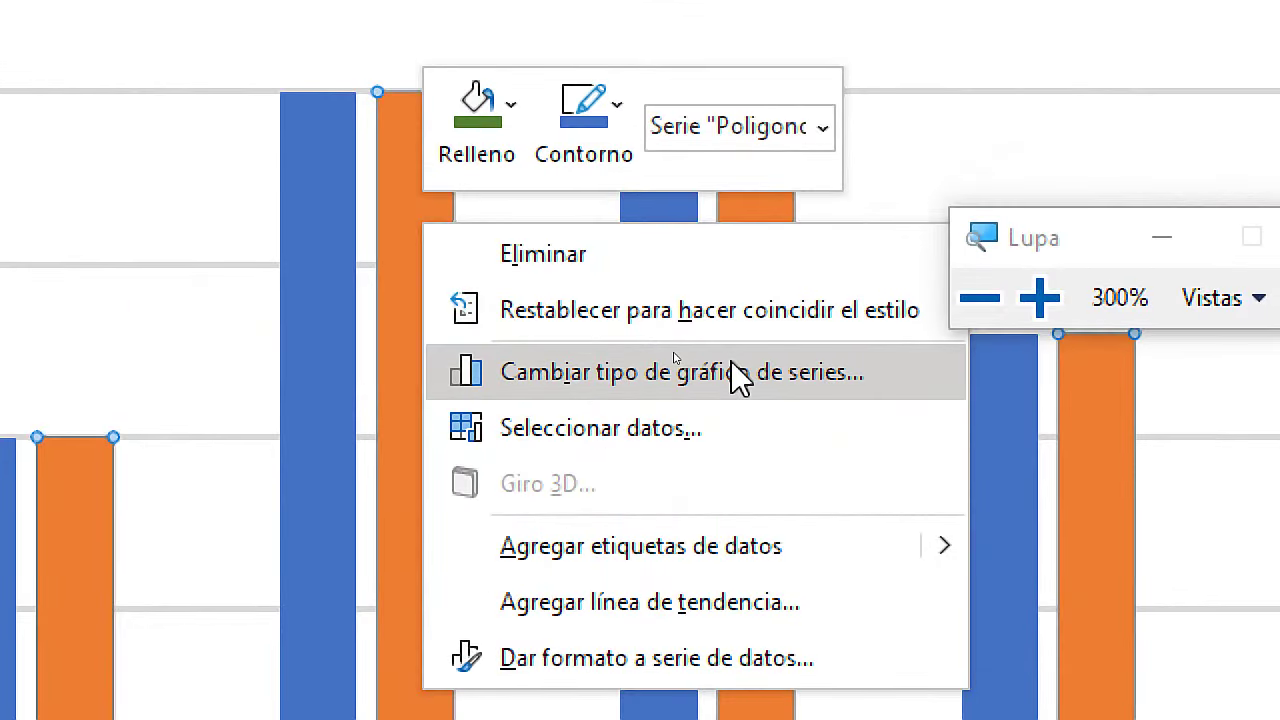
left_click(786, 378)
key("super+Escape")
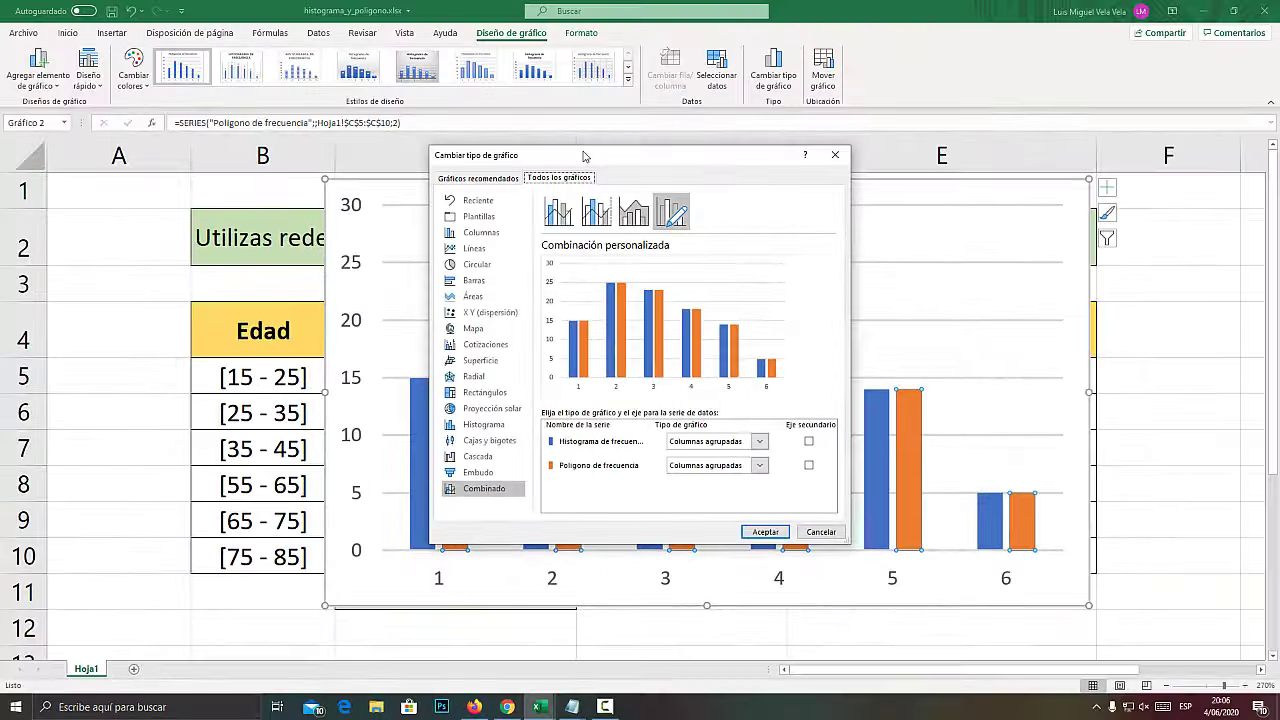
left_click_drag(584, 156, 639, 155)
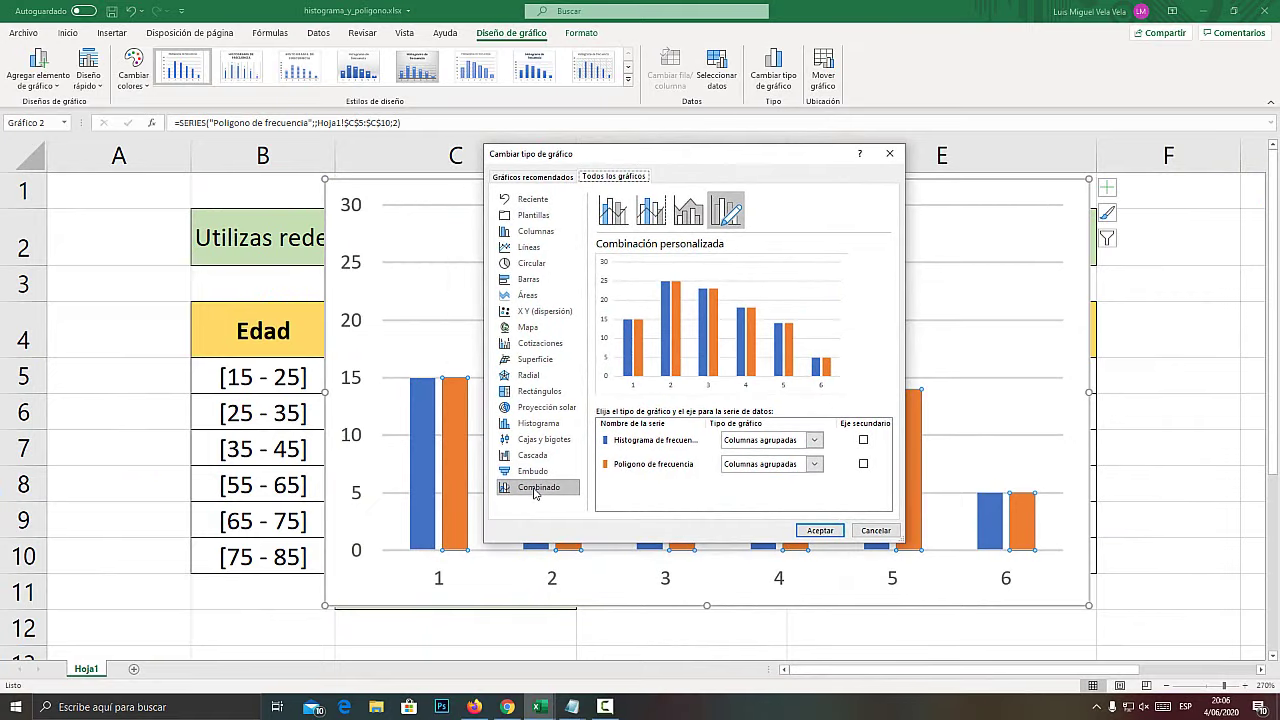
key("super+plus")
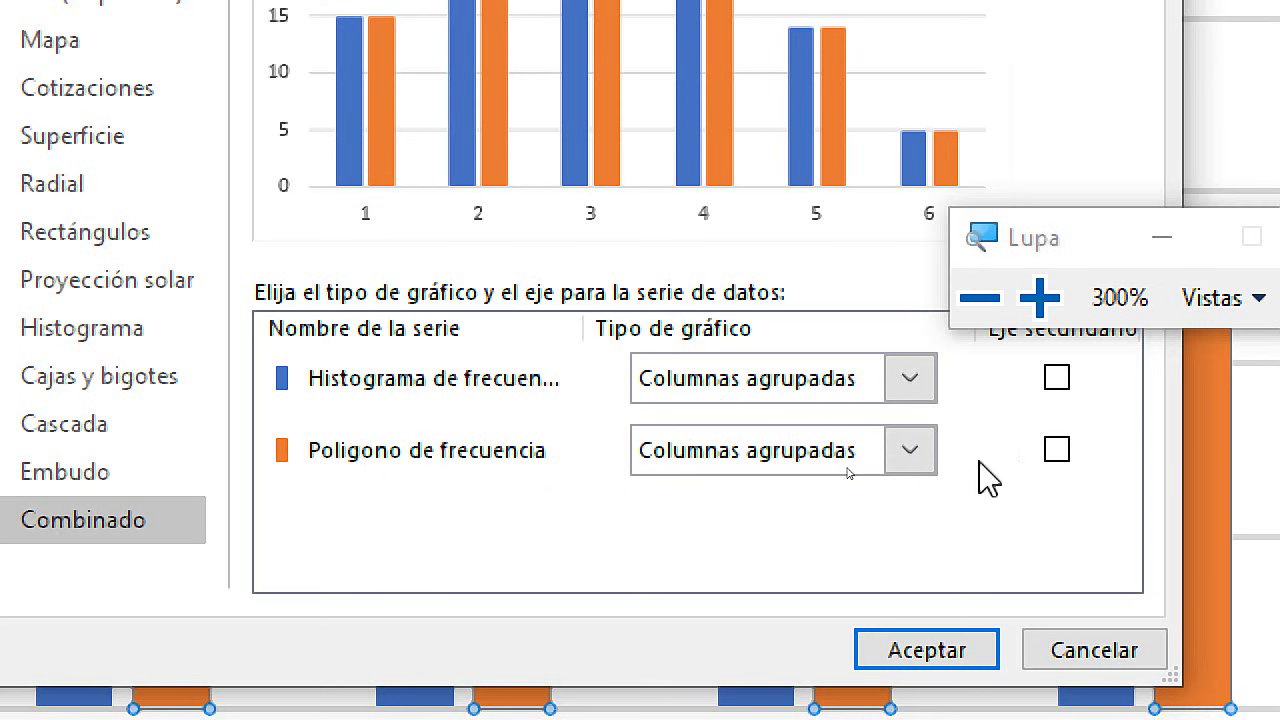
left_click(922, 450)
key("super+Escape")
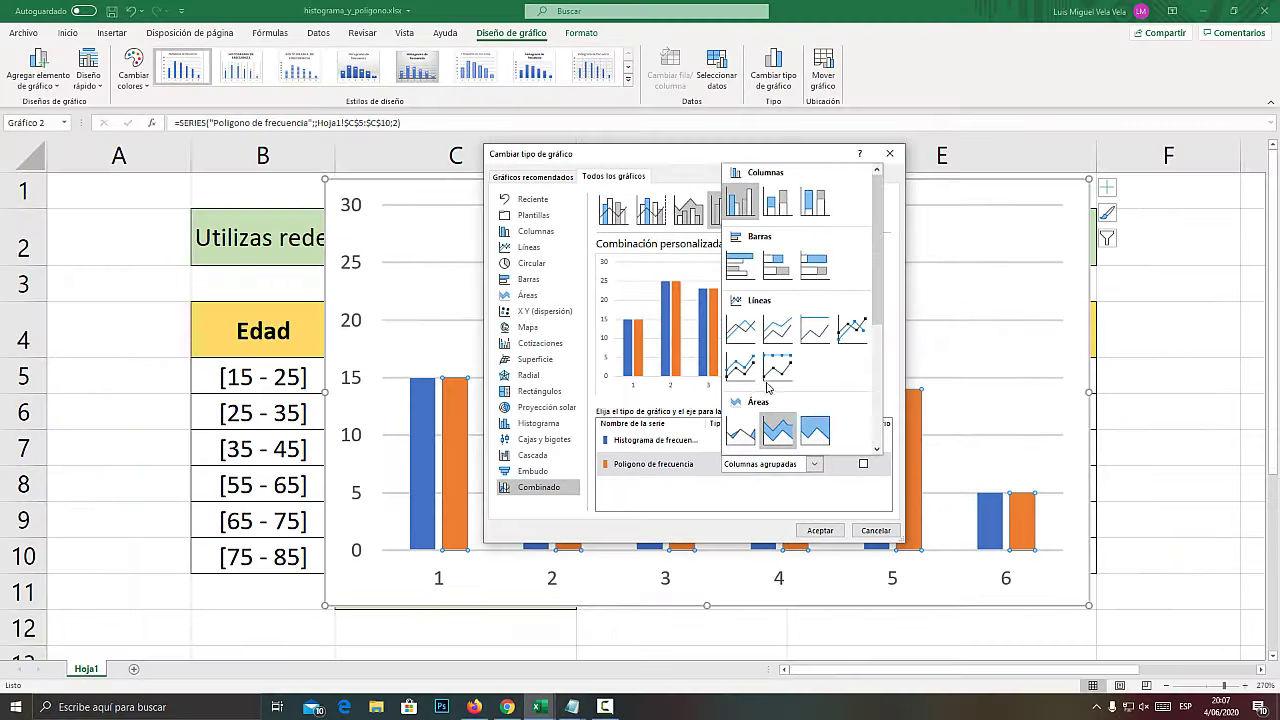
key("super+plus")
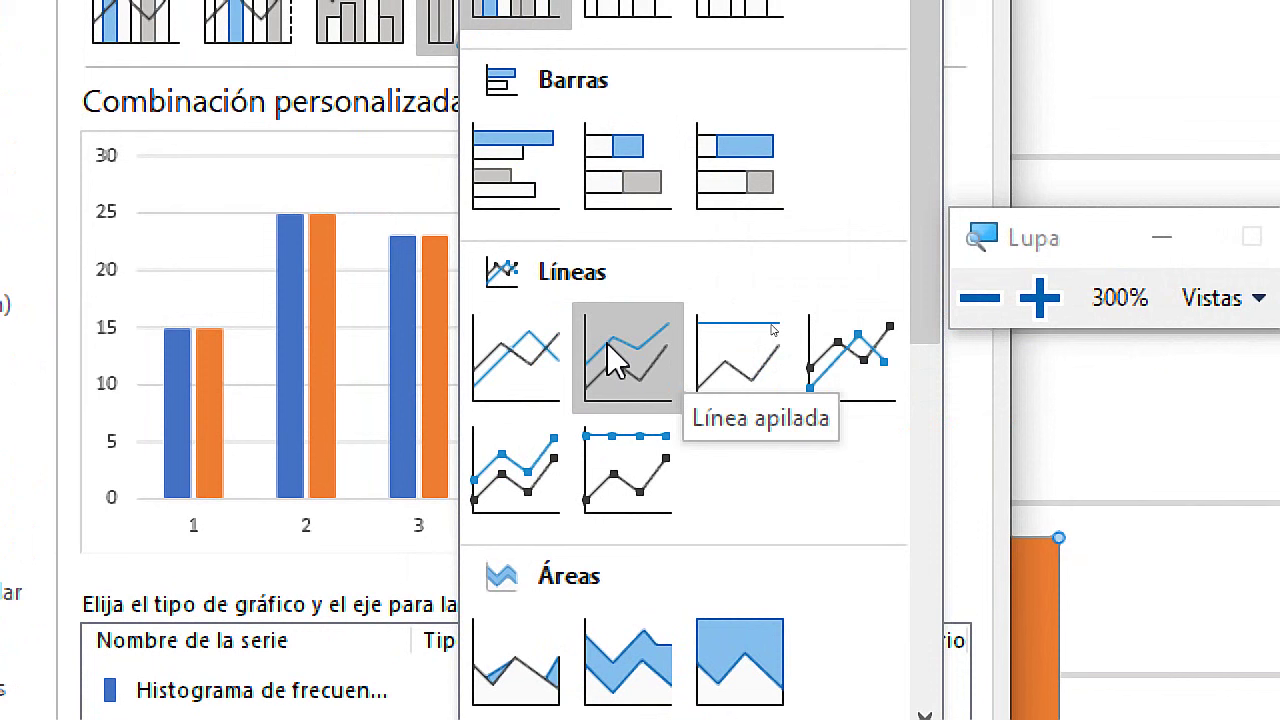
left_click(505, 364)
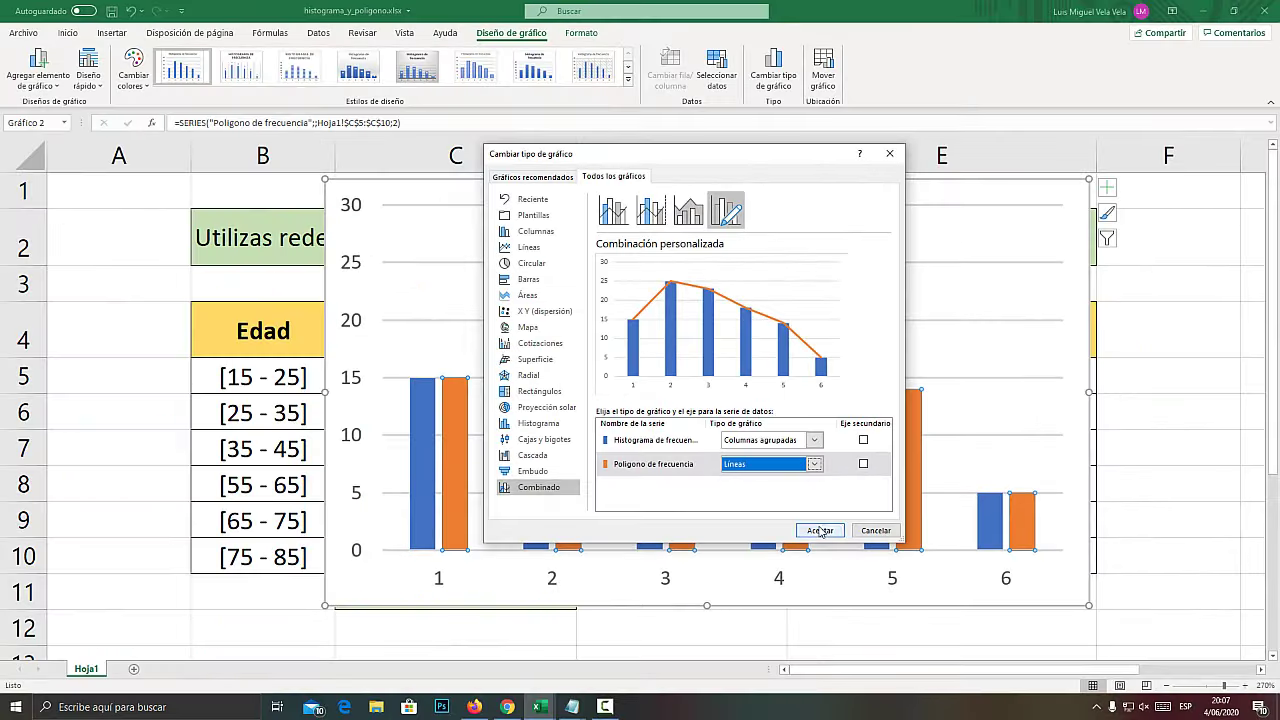
left_click(815, 528)
mouse_move(750, 200)
left_mouse_down()
mouse_move(554, 245)
mouse_move(543, 201)
left_mouse_up()
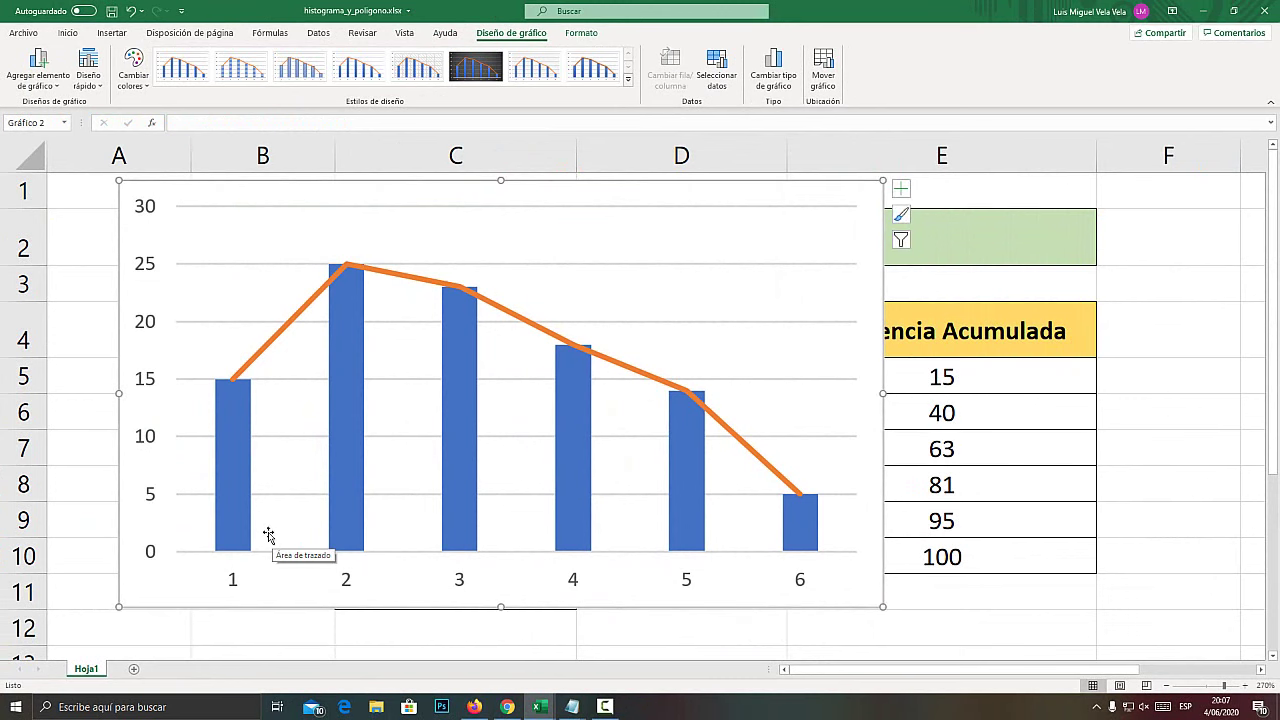
Open Dar formato a serie de datos for the blue histogram bars
left_click(230, 493)
key("super+plus")
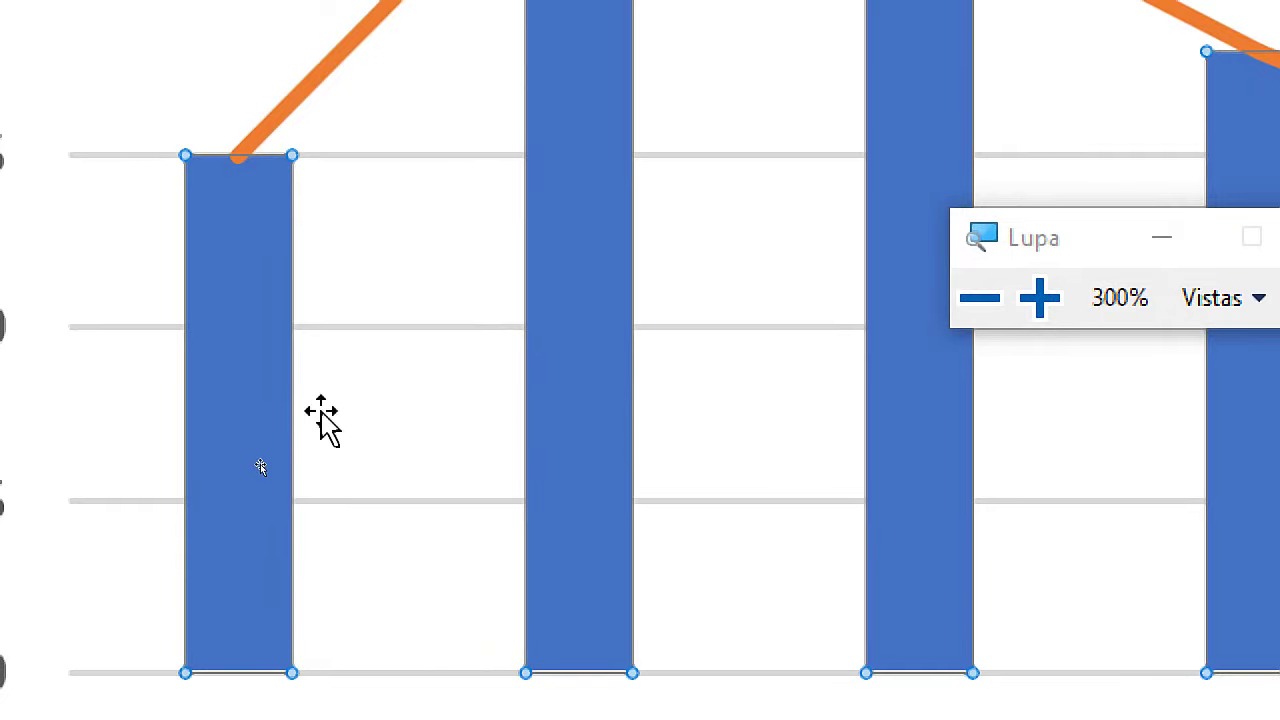
key("super+Escape")
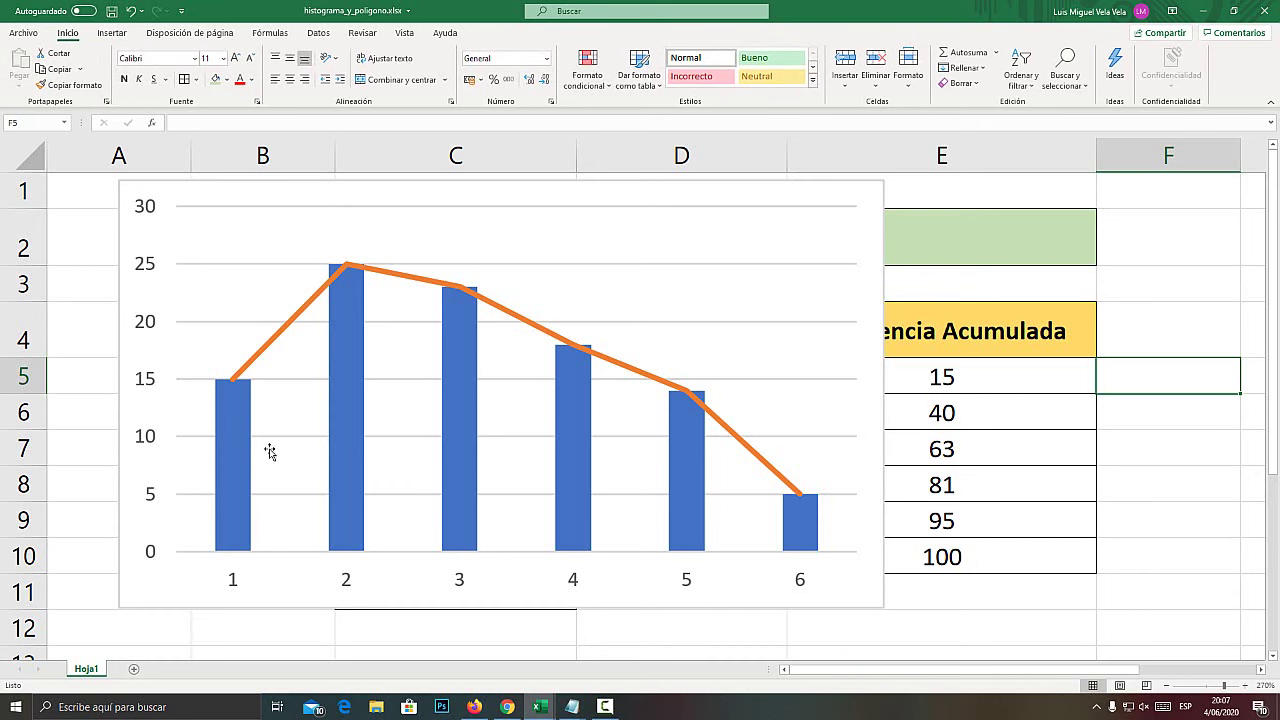
key("super+plus")
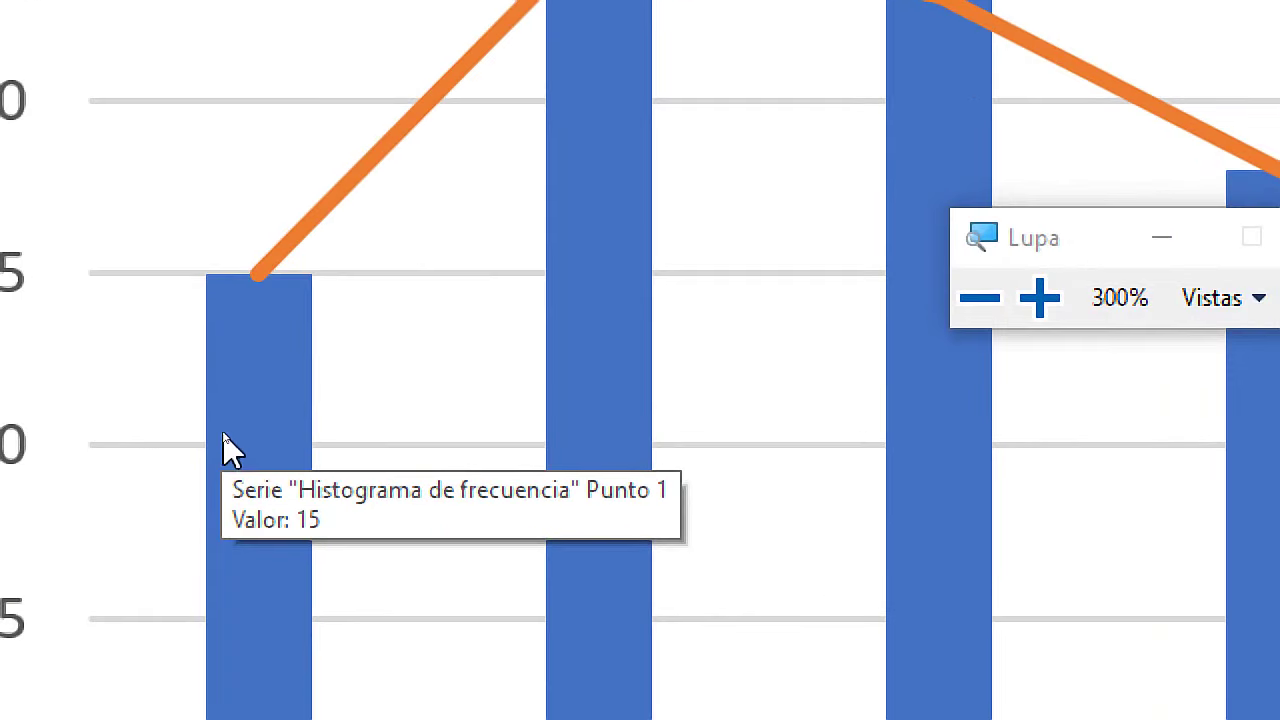
key("super+Escape")
right_click(232, 412)
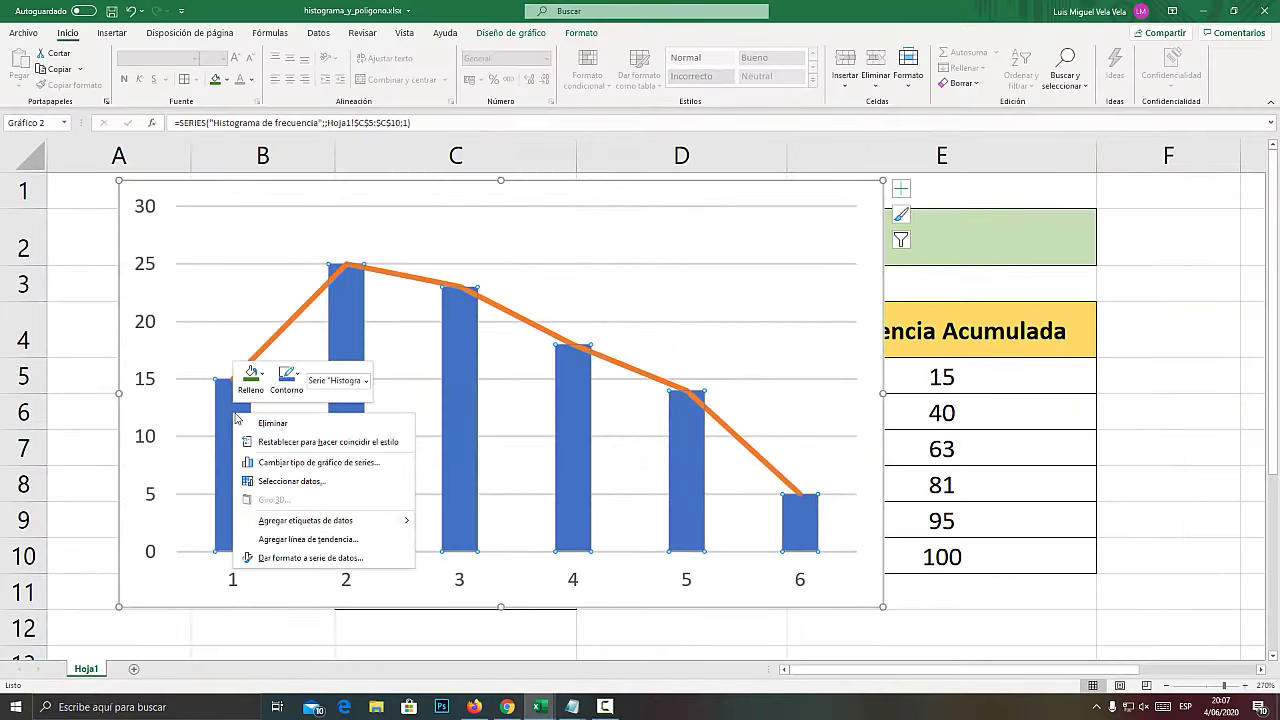
key("super+plus")
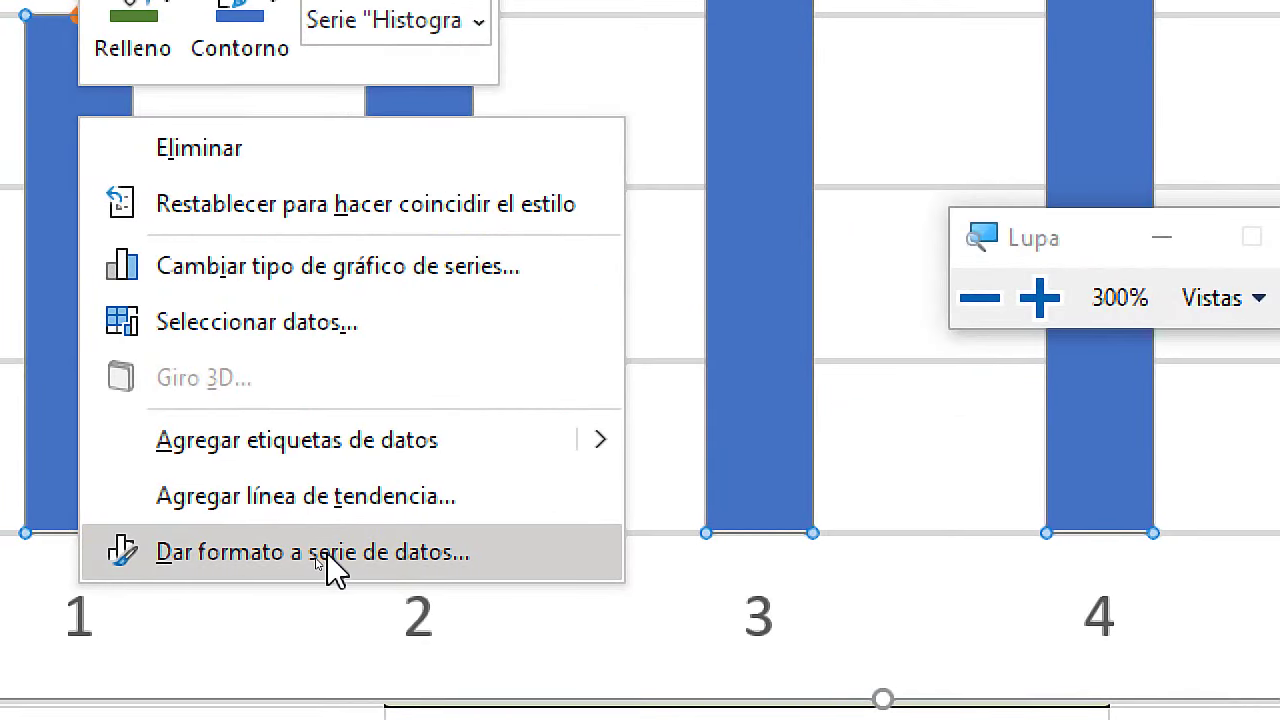
left_click(328, 558)
key("super+Escape")
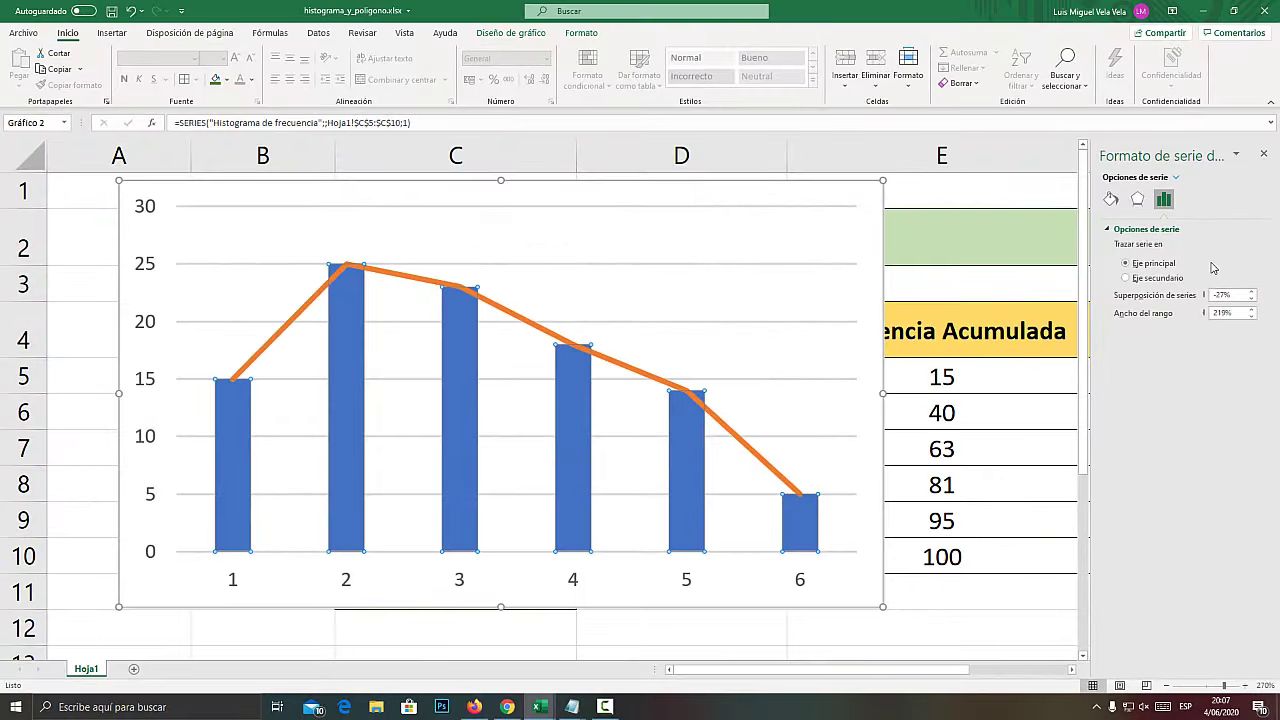
Lower Ancho del rango to 0% so the bars touch each other
key("super+plus")
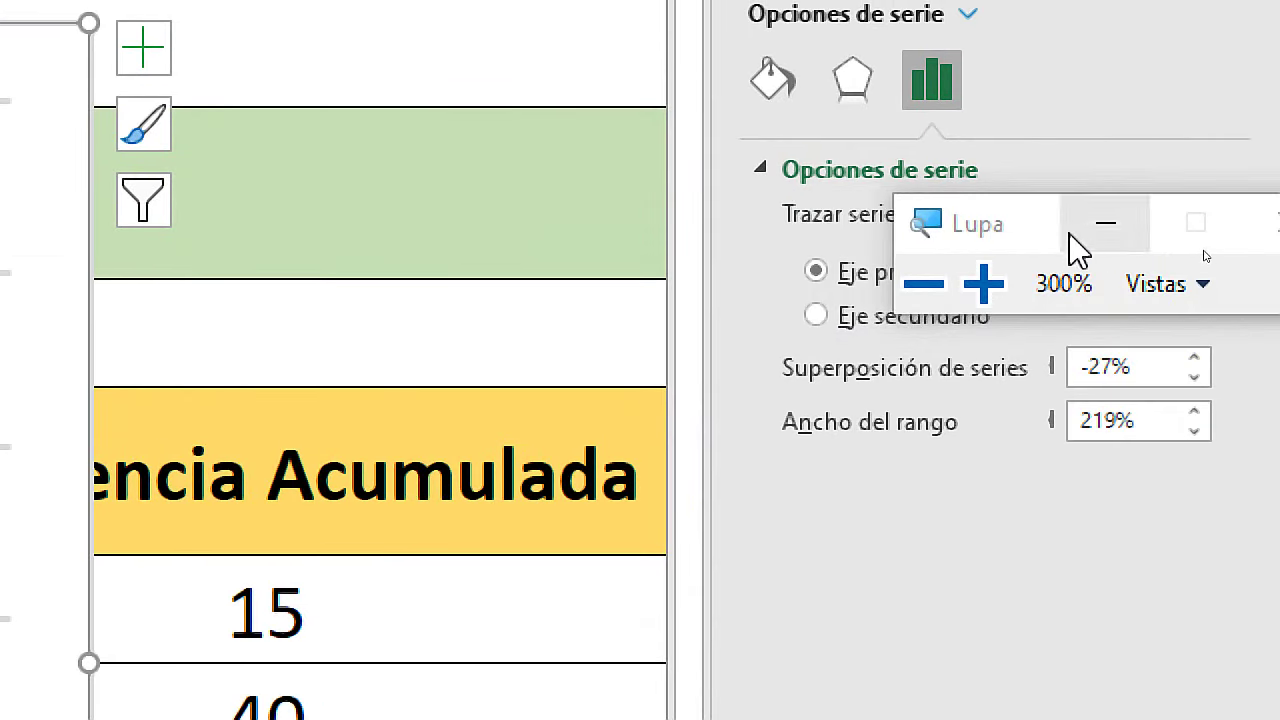
left_click_drag(1072, 245, 323, 163)
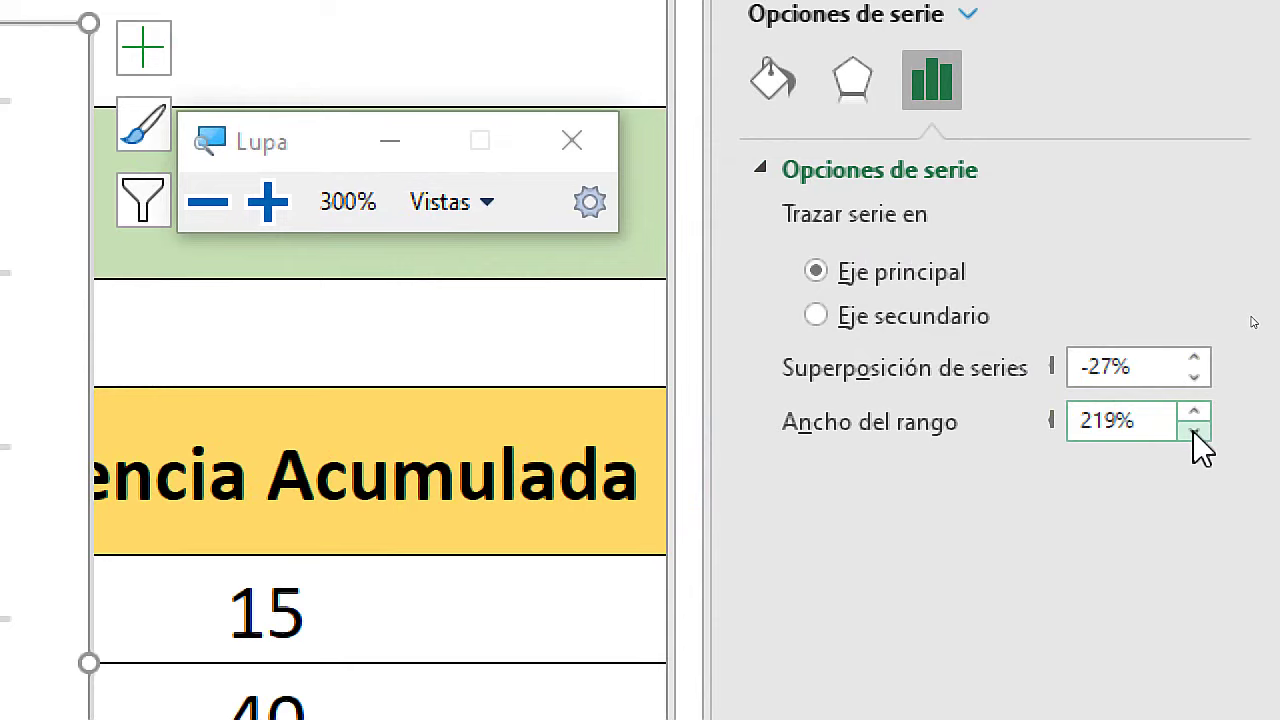
key("super+Escape")
left_click(1251, 317)
left_click_drag(1251, 317, 1251, 317)
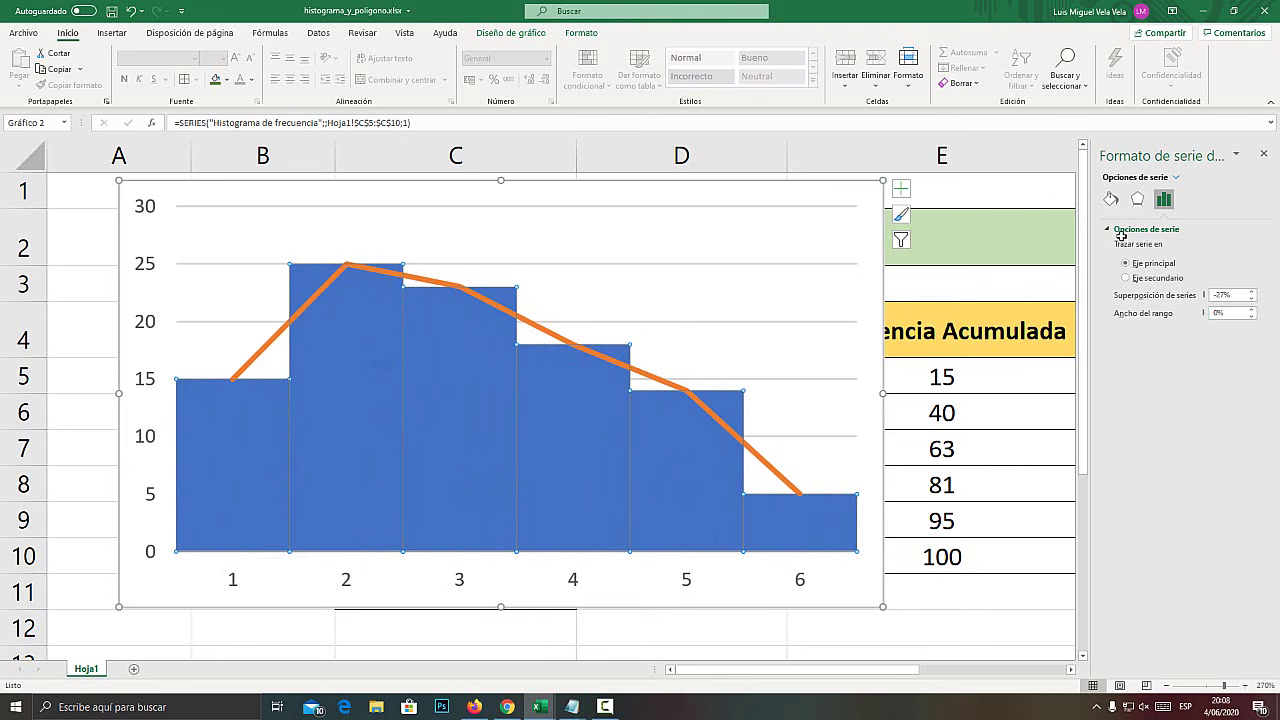
Give the histogram bars a solid yellow fill
key("super+plus")
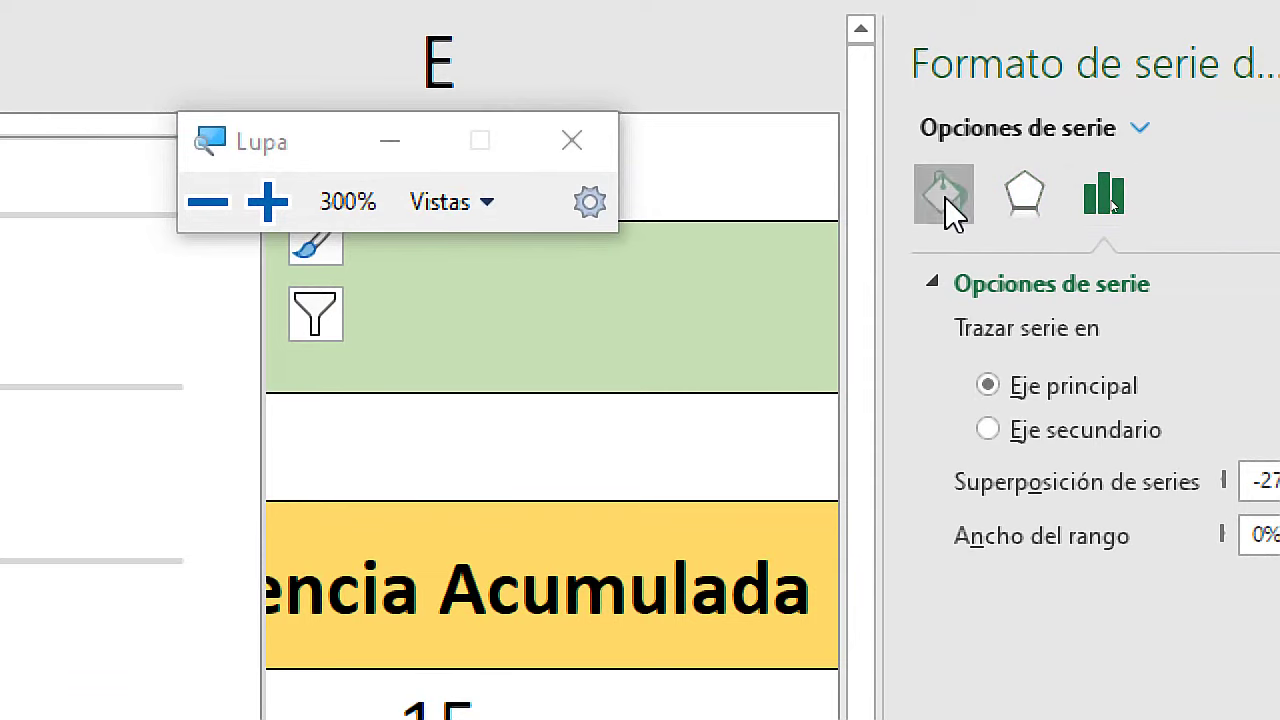
left_click(948, 197)
key("super+Escape")
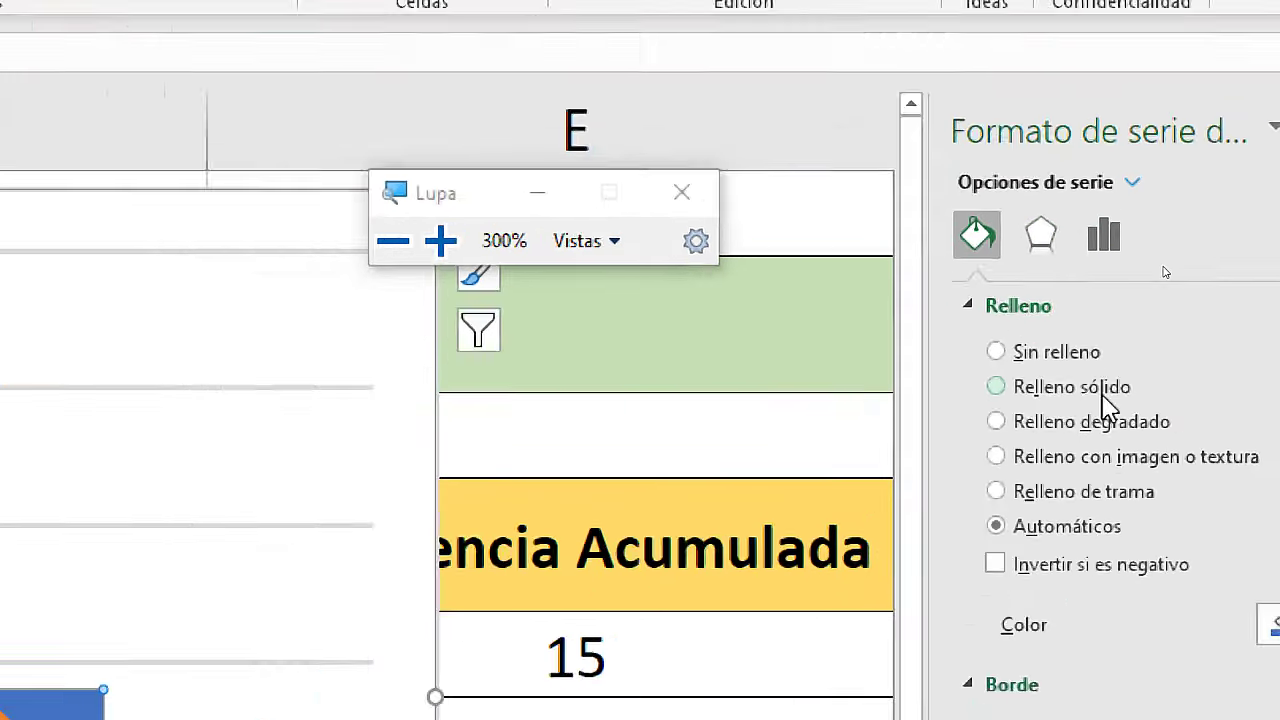
left_click(1163, 264)
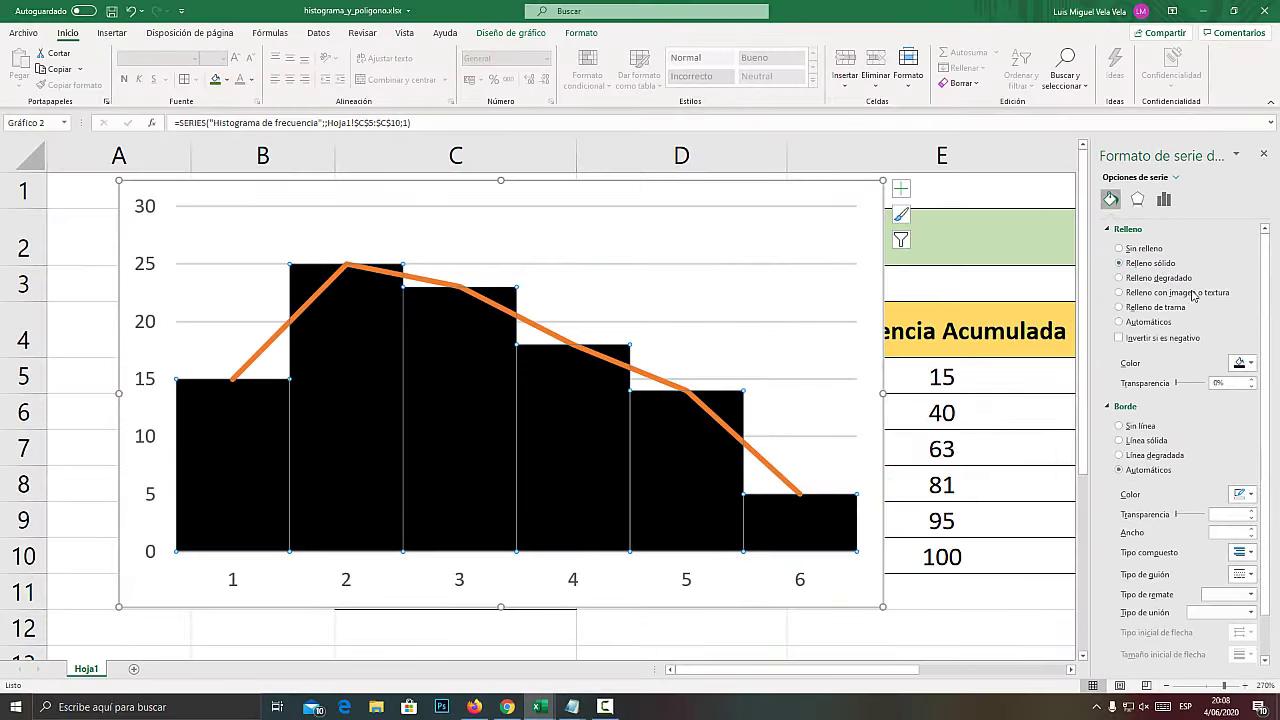
left_click(1245, 362)
left_click(1240, 432)
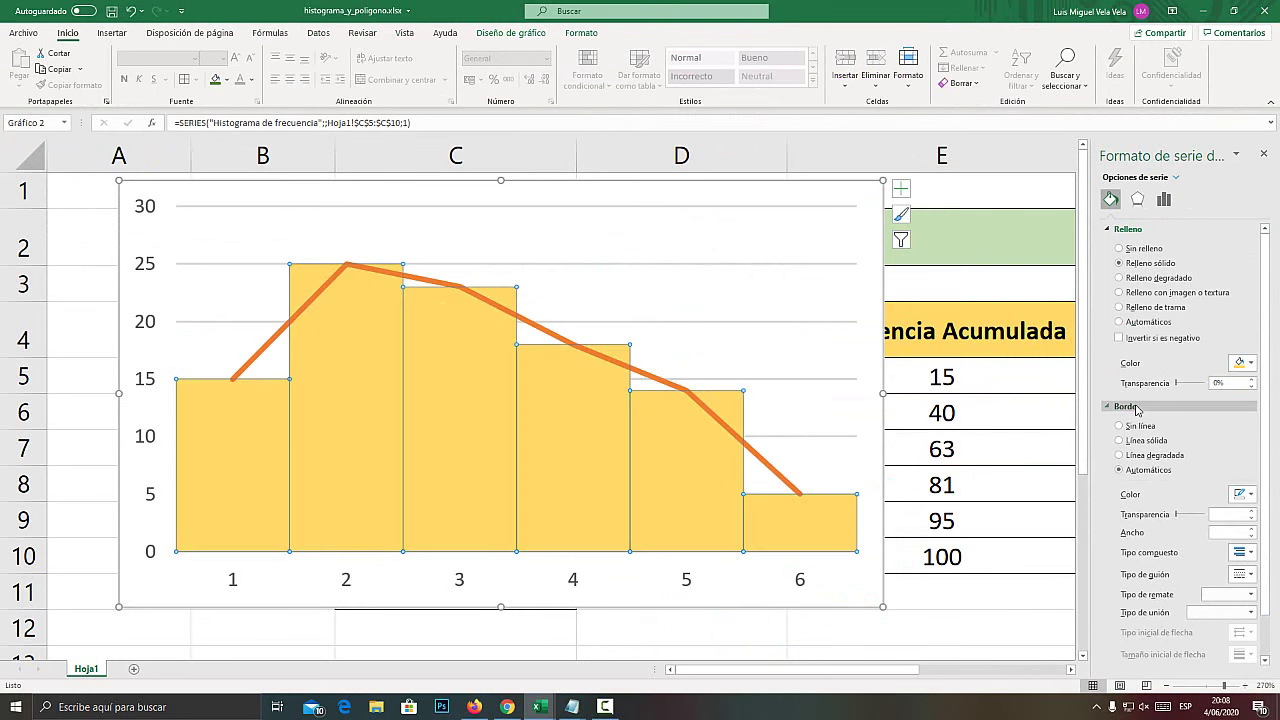
Outline the bars with a 0.75 pt solid black border and move the chart right beside the table
key("super+plus")
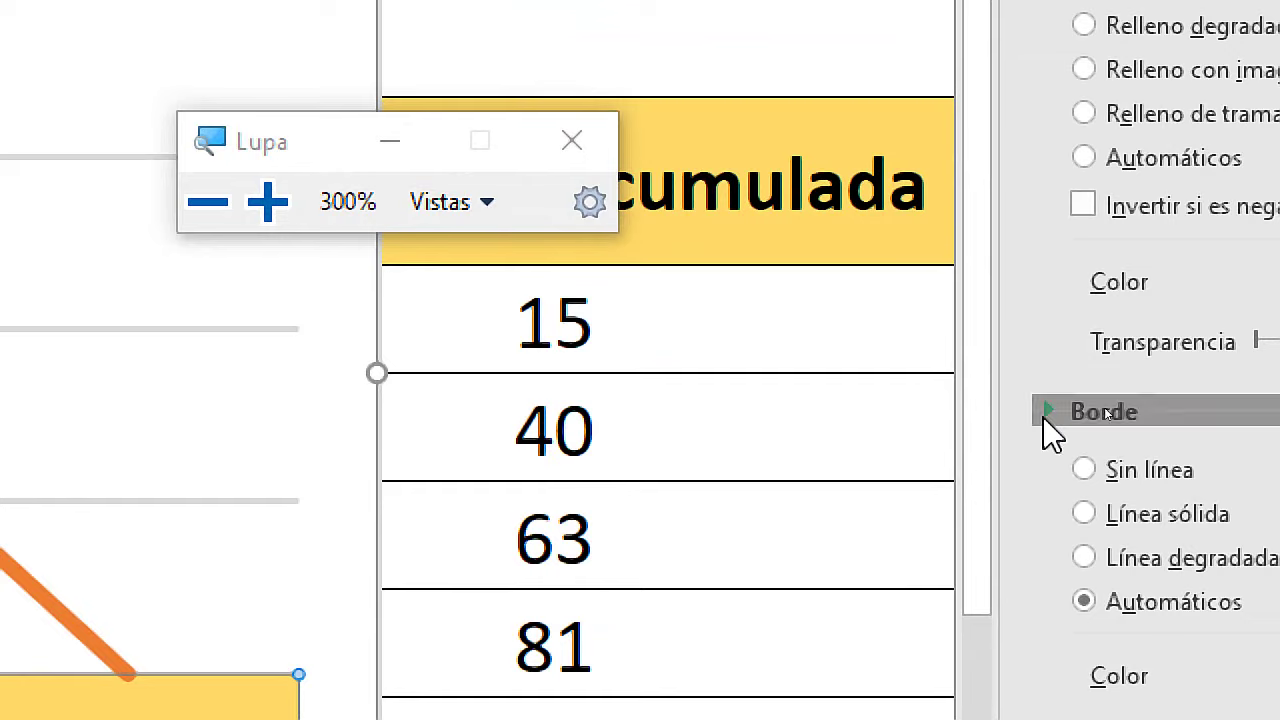
left_click(1105, 408)
key("super+Escape")
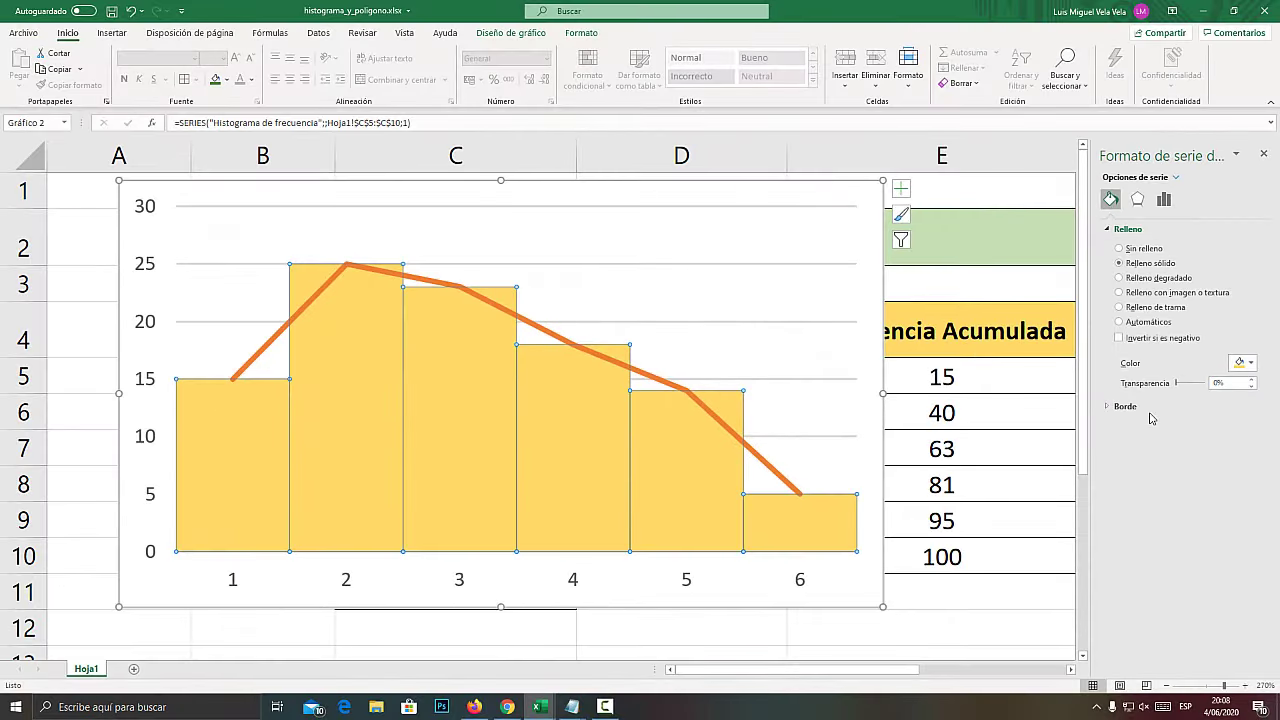
key("super+plus")
left_click(1108, 410)
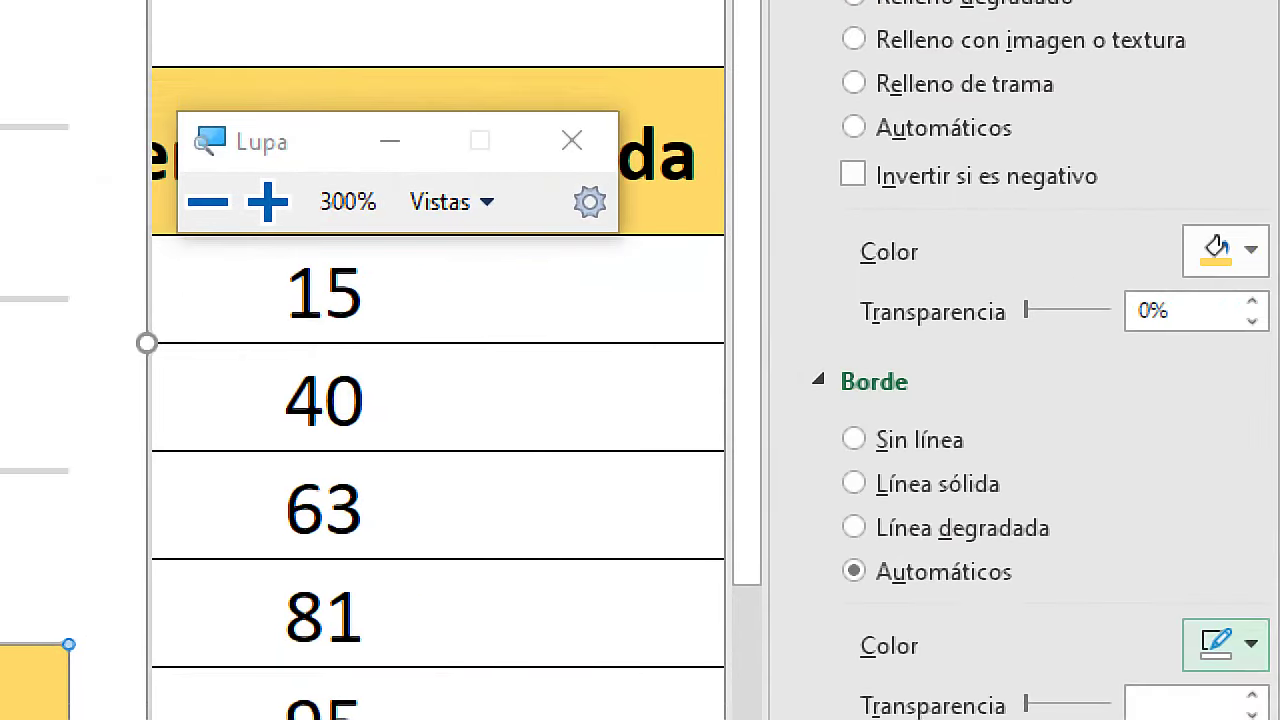
left_click(1183, 407)
key("Escape")
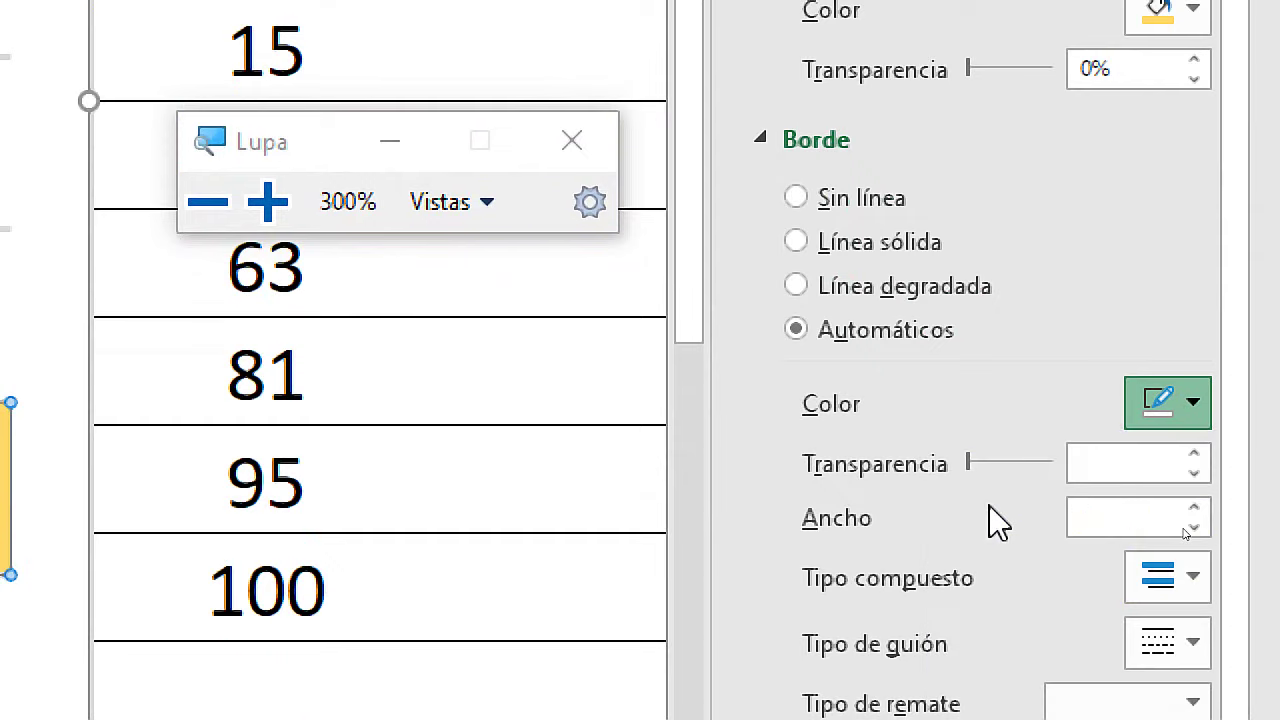
key("super+Escape")
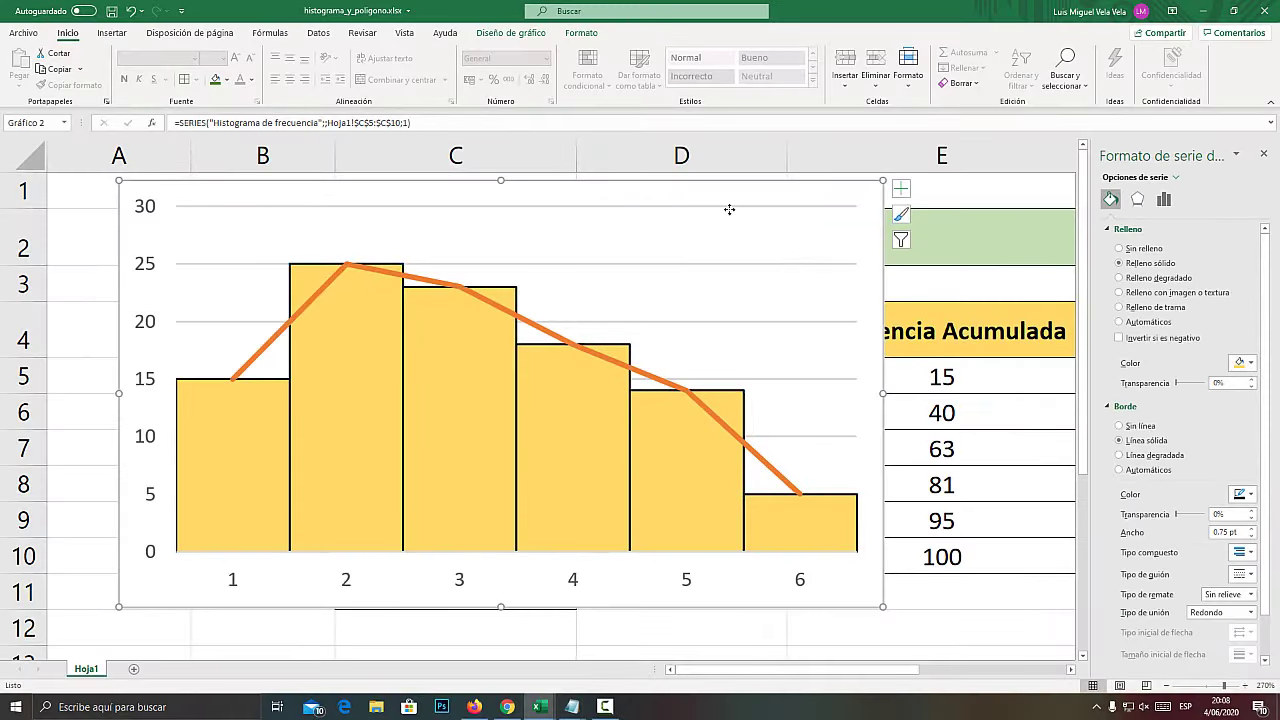
left_click_drag(680, 216, 1001, 223)
left_click(1263, 153)
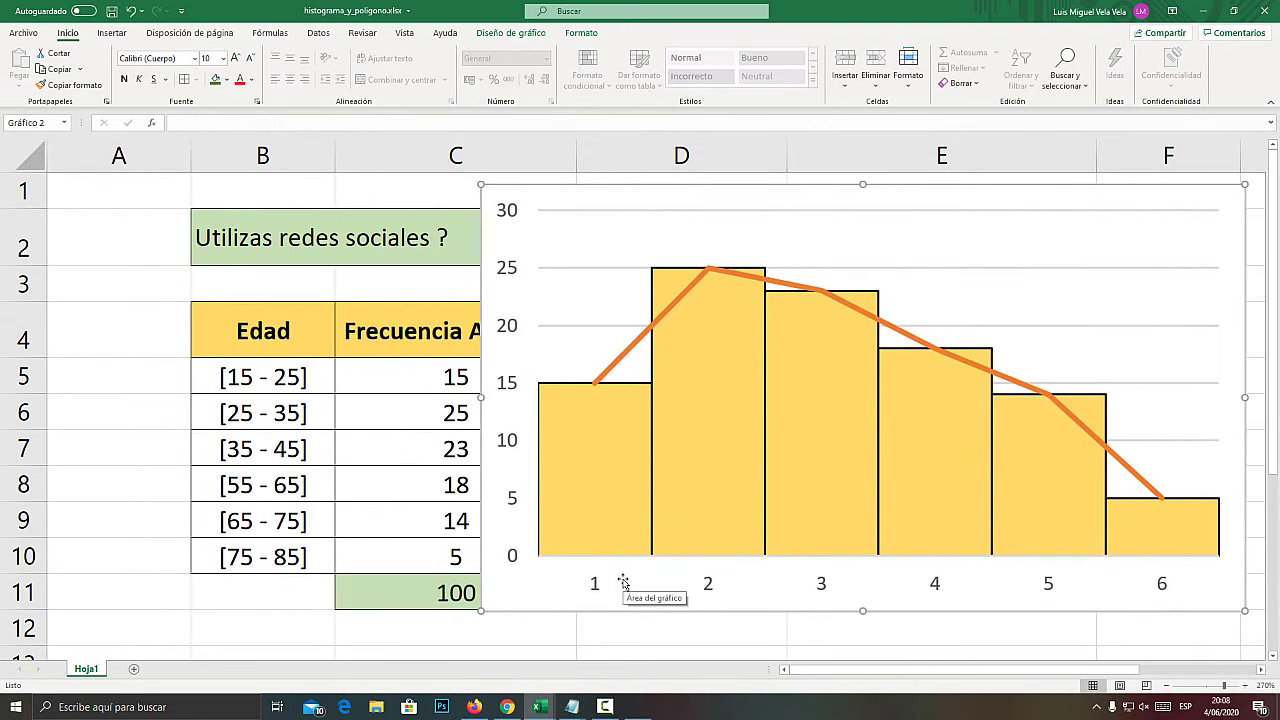
Shift the chart right to check the Marcas de Clase column, then move it back left over the table
key("super+plus")
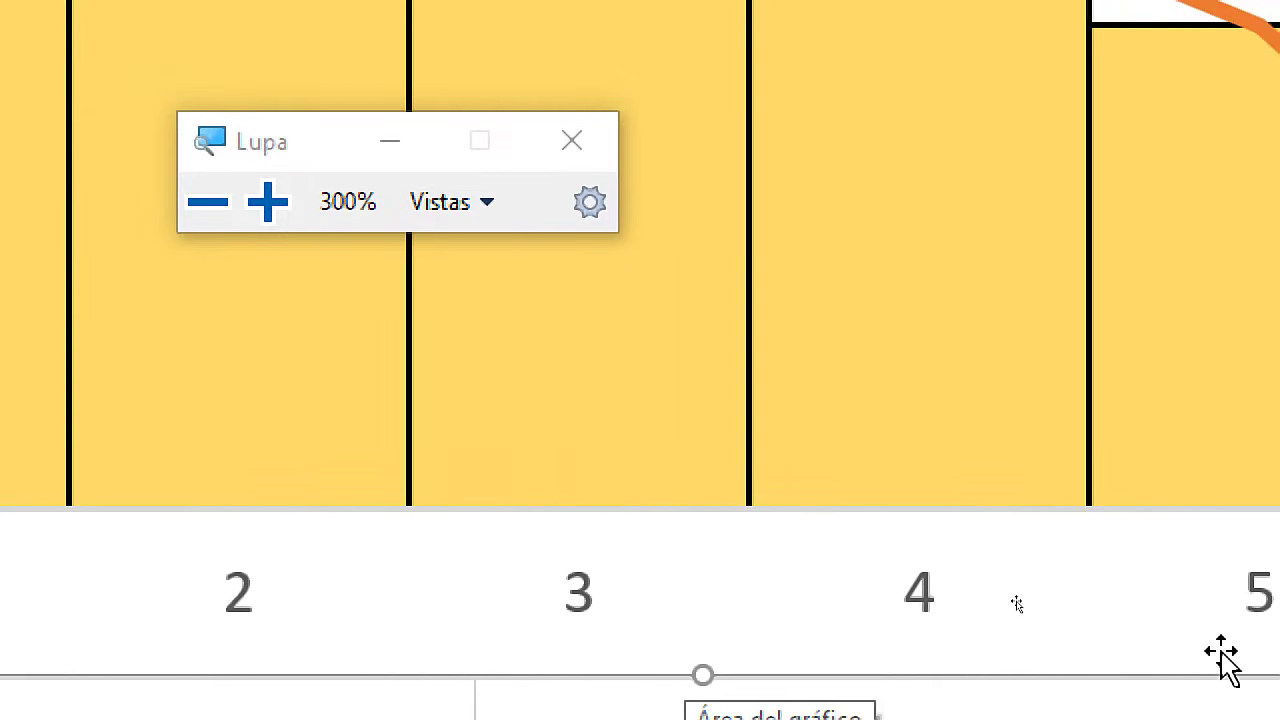
key("super+Escape")
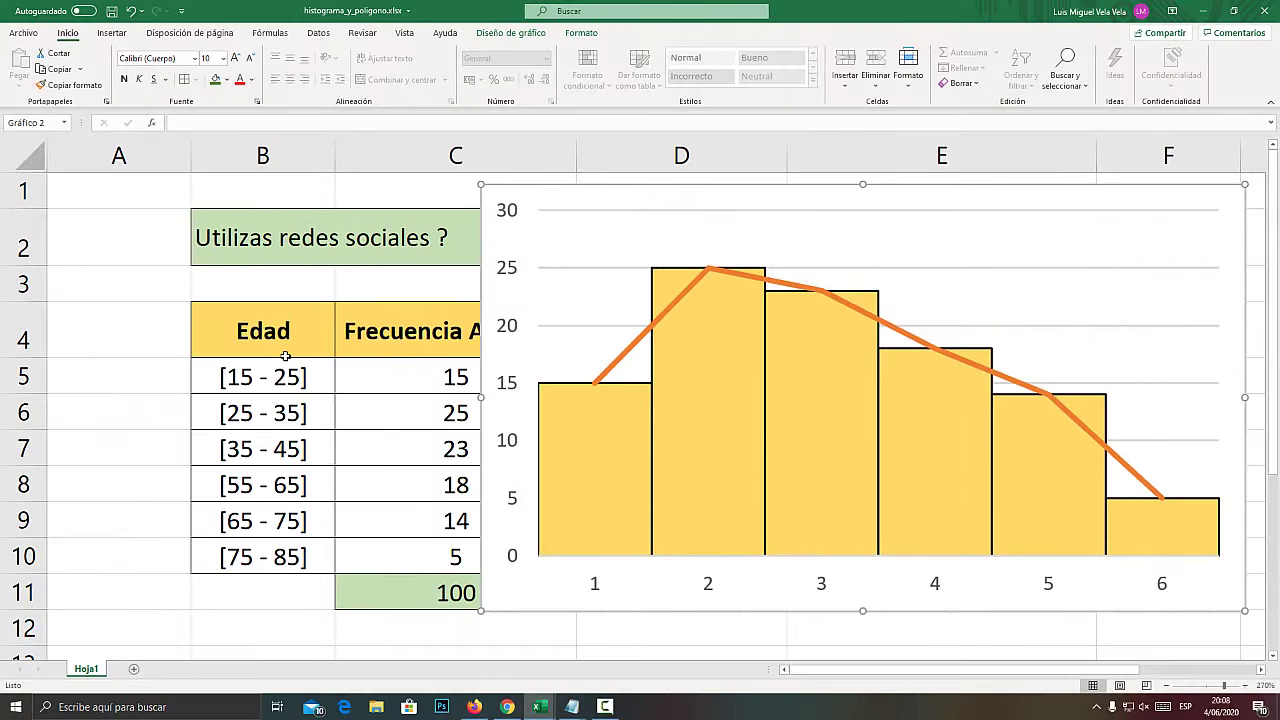
key("super+plus")
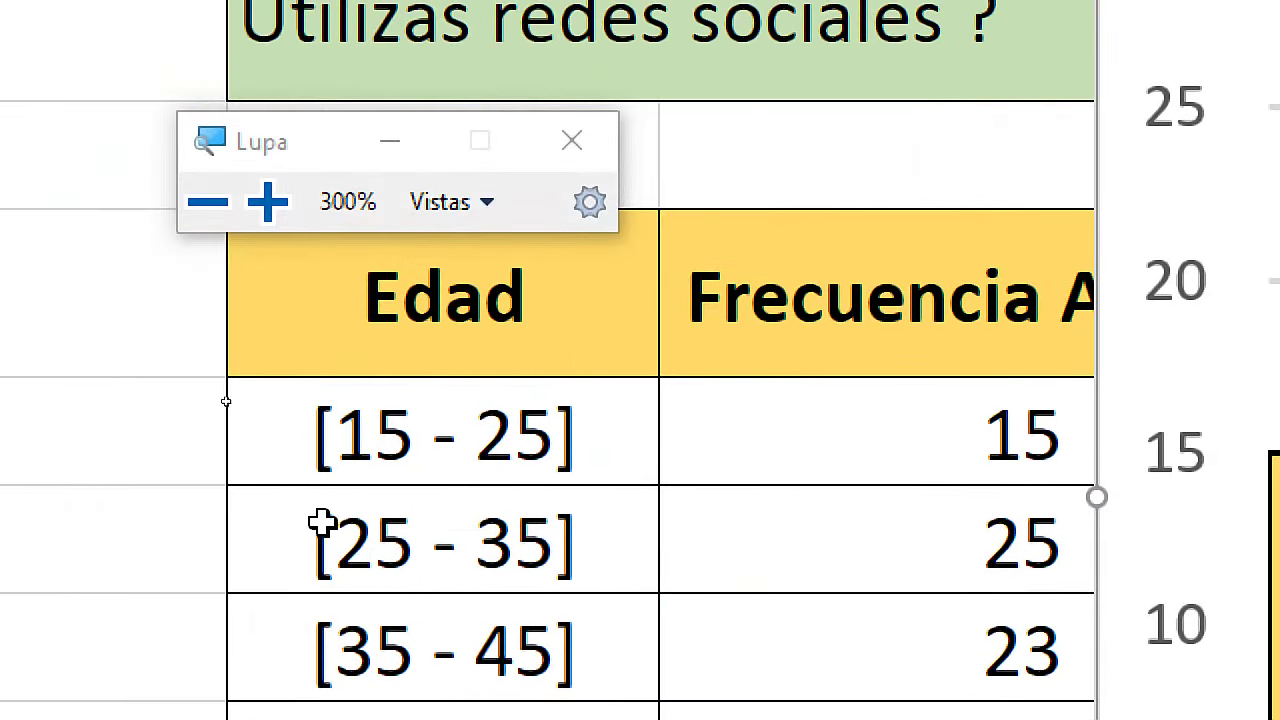
key("super+Escape")
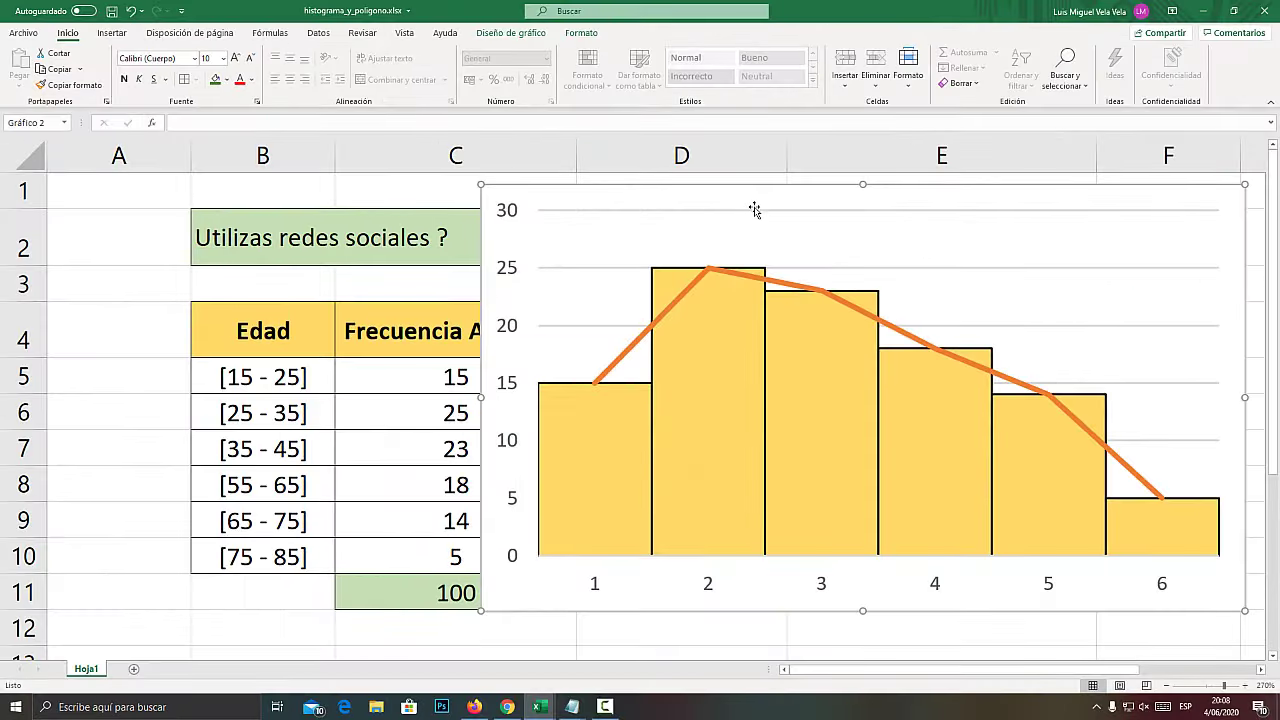
left_click_drag(755, 209, 815, 283)
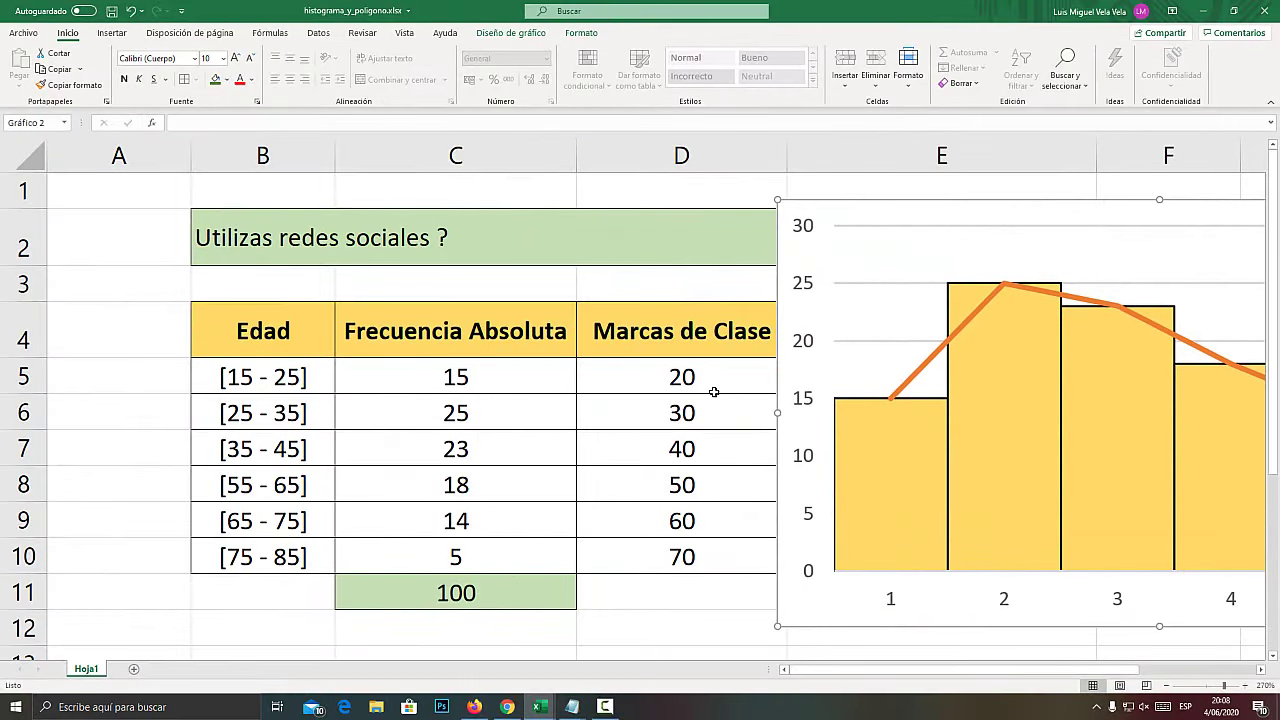
key("super+plus")
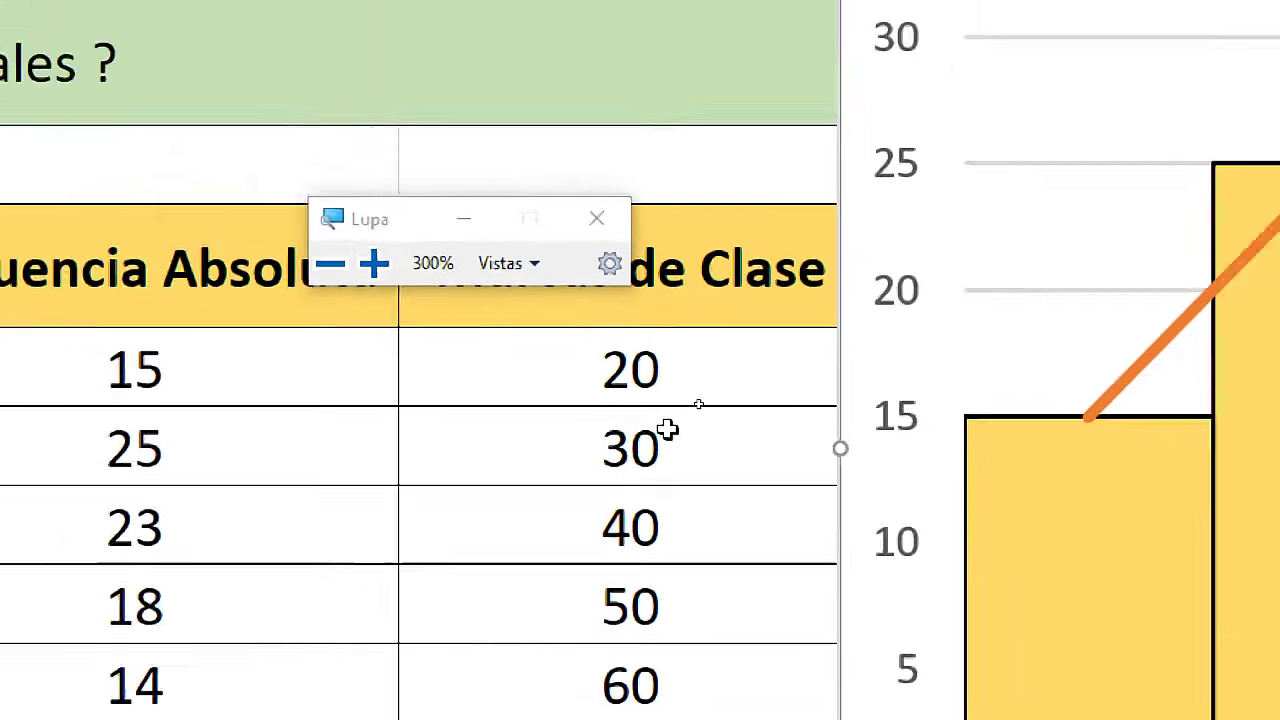
key("super+Escape")
mouse_move(876, 221)
left_mouse_down()
mouse_move(472, 194)
mouse_move(451, 228)
left_mouse_up()
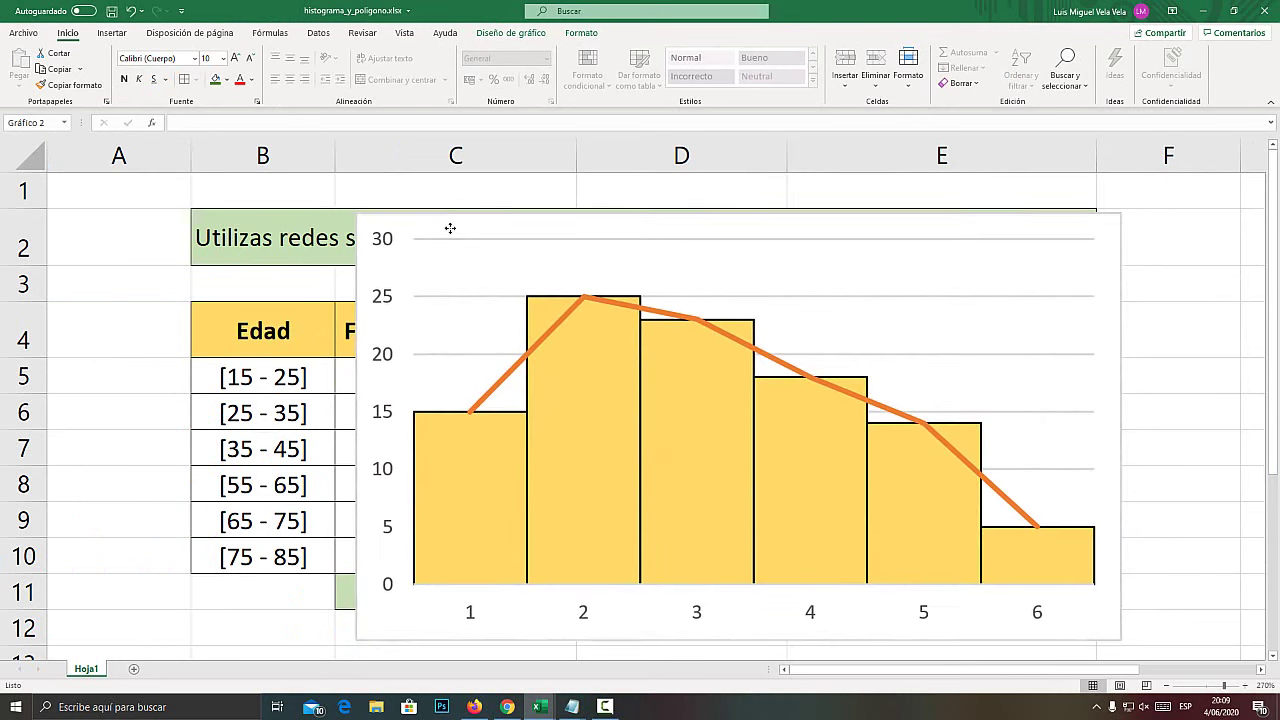
Use the Edad intervals in column B, [15 - 25] through [75 - 85], as horizontal axis labels
right_click(484, 227)
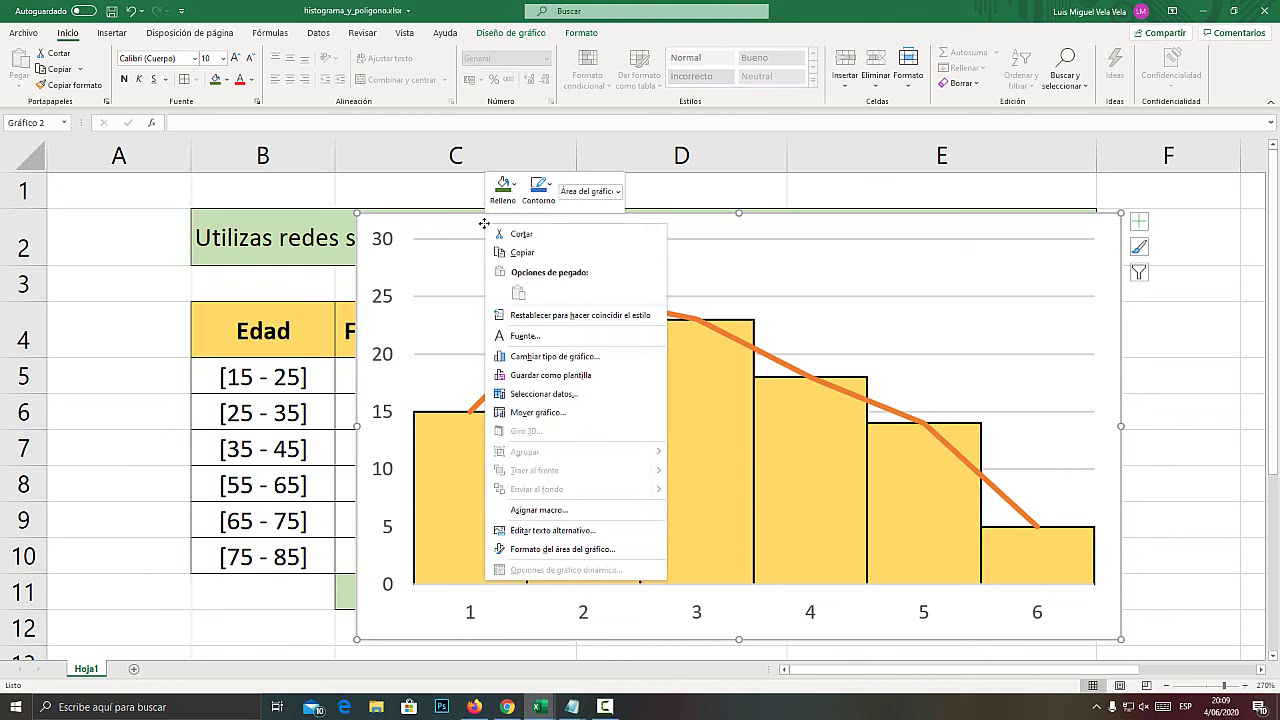
left_click(554, 394)
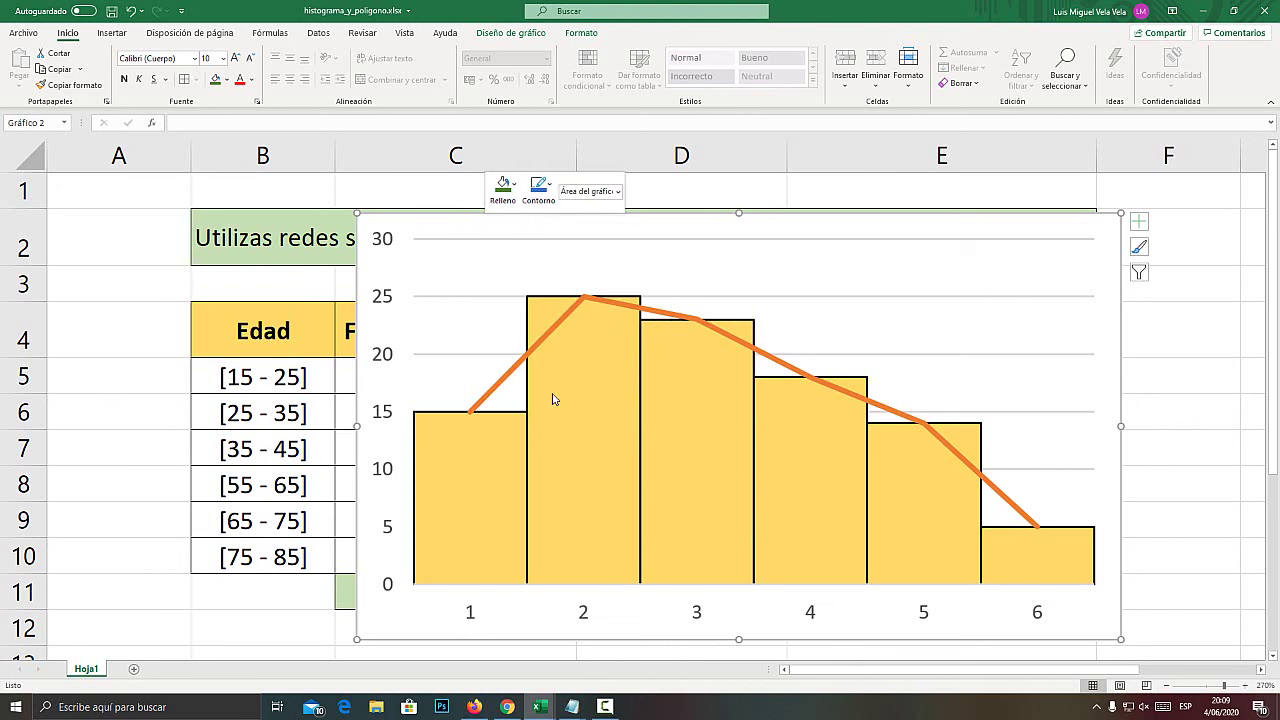
left_click_drag(786, 266, 641, 229)
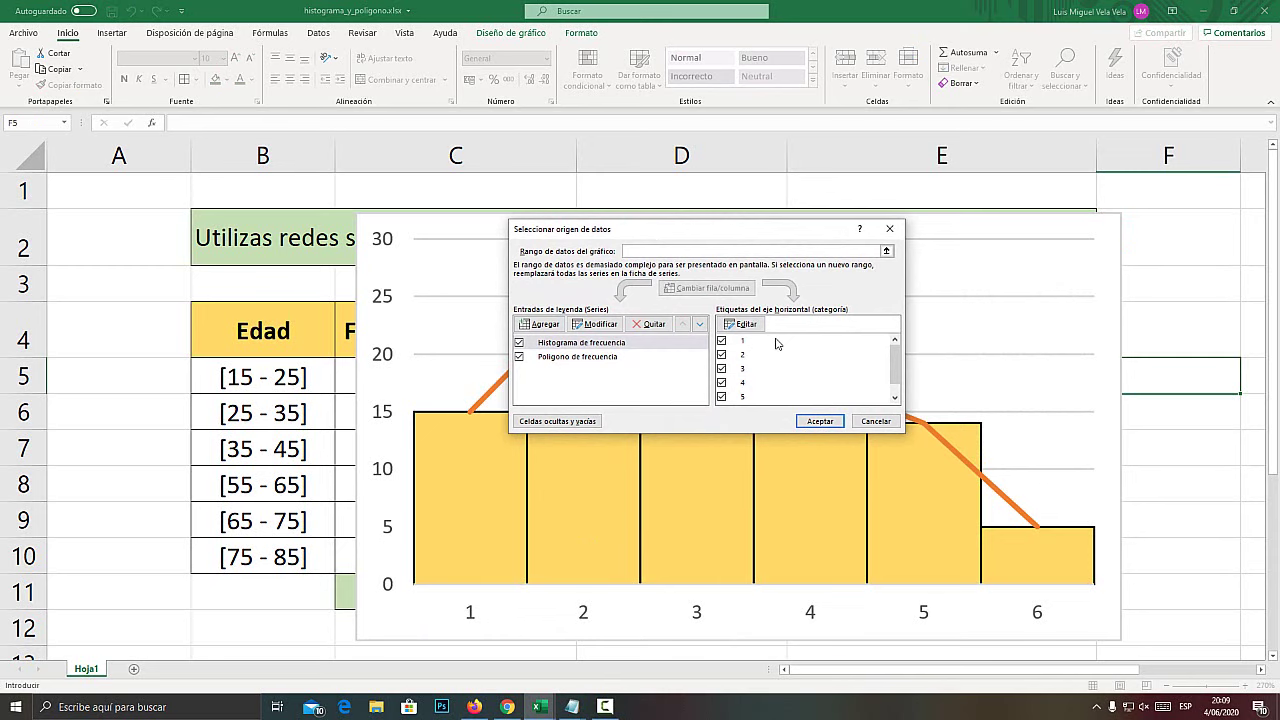
key("super+plus")
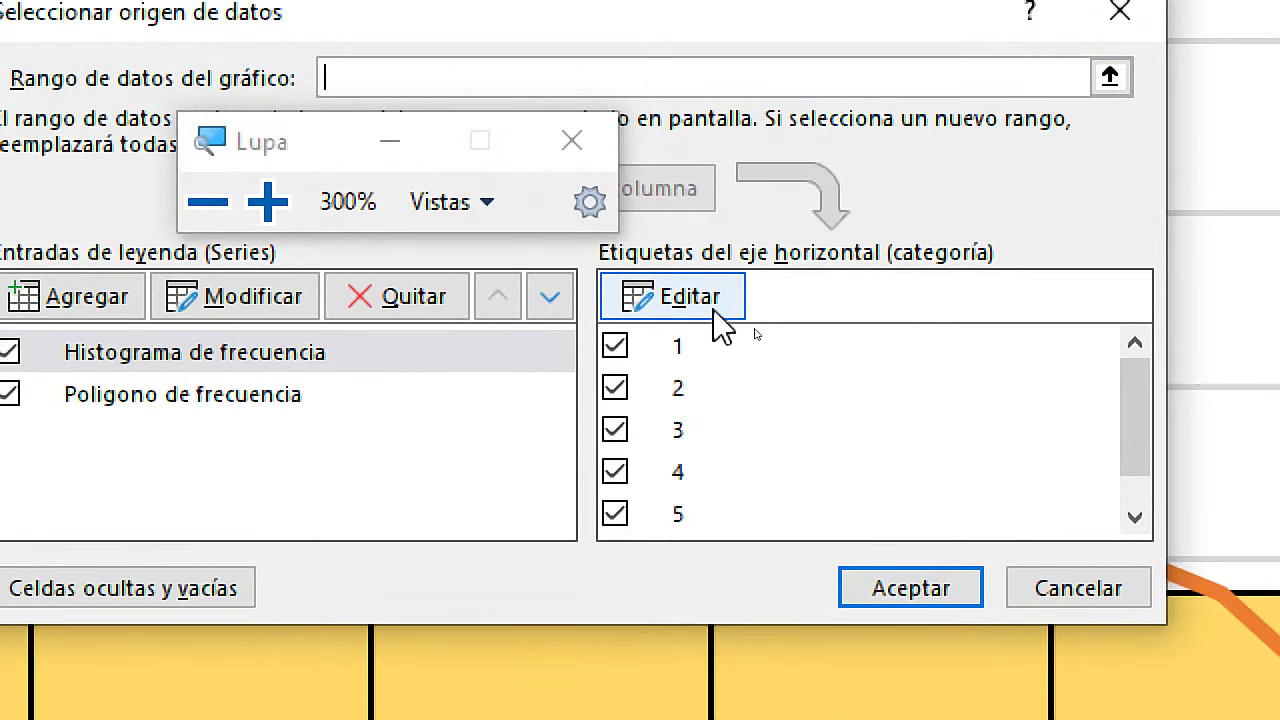
key("super+Escape")
left_click(806, 326)
left_click_drag(262, 377, 280, 557)
key("super+plus")
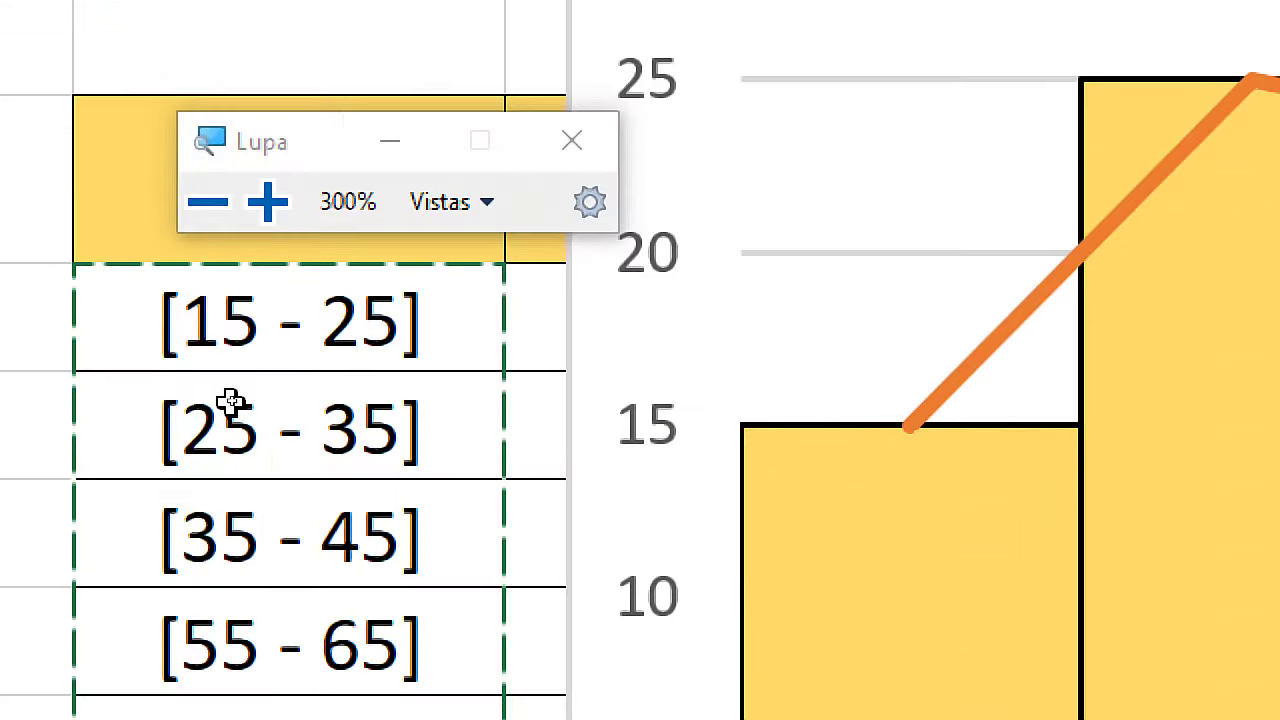
key("super+Escape")
left_click(889, 393)
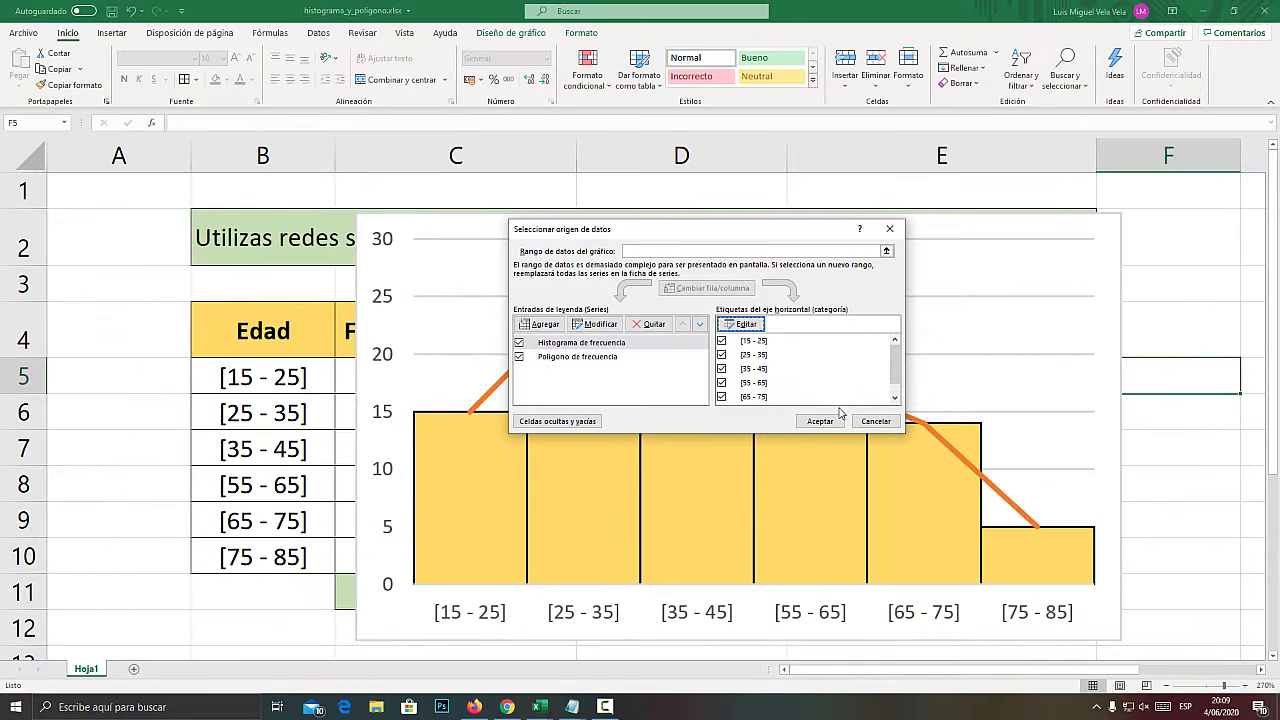
left_click(820, 421)
Resize the chart from its top-left corner and reposition it over the data table
left_click_drag(356, 212, 176, 177)
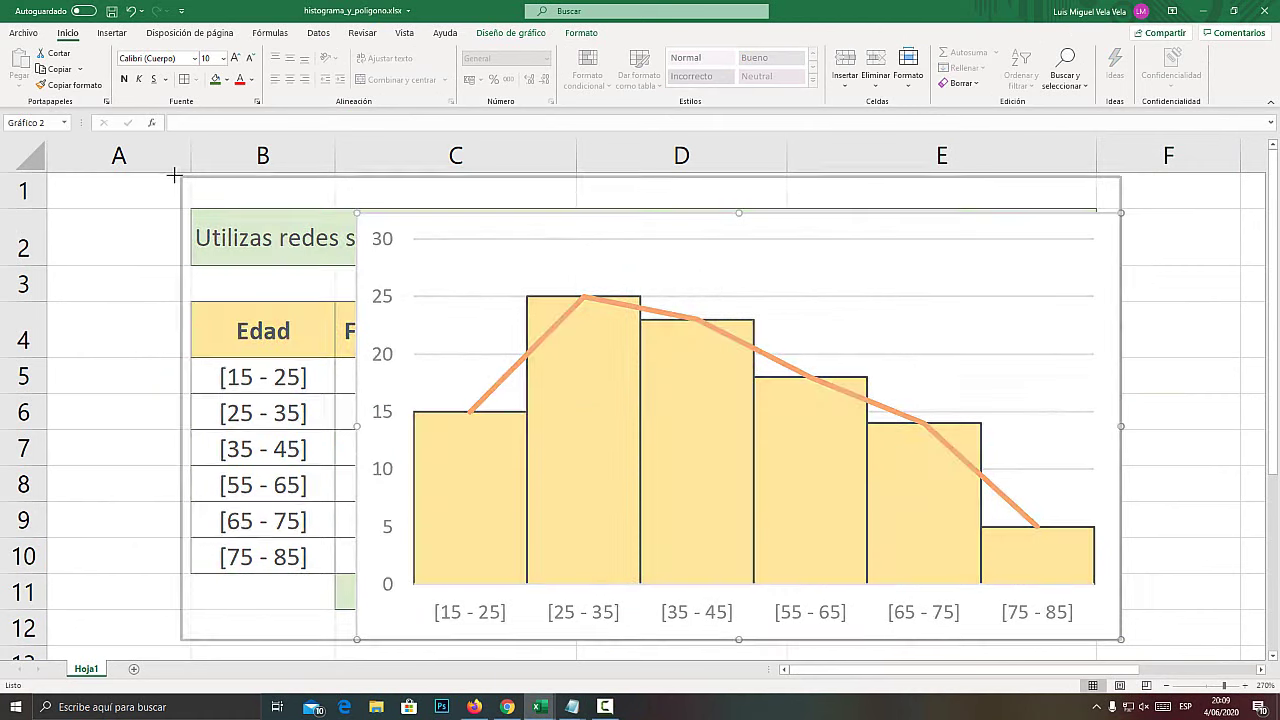
key("super+plus")
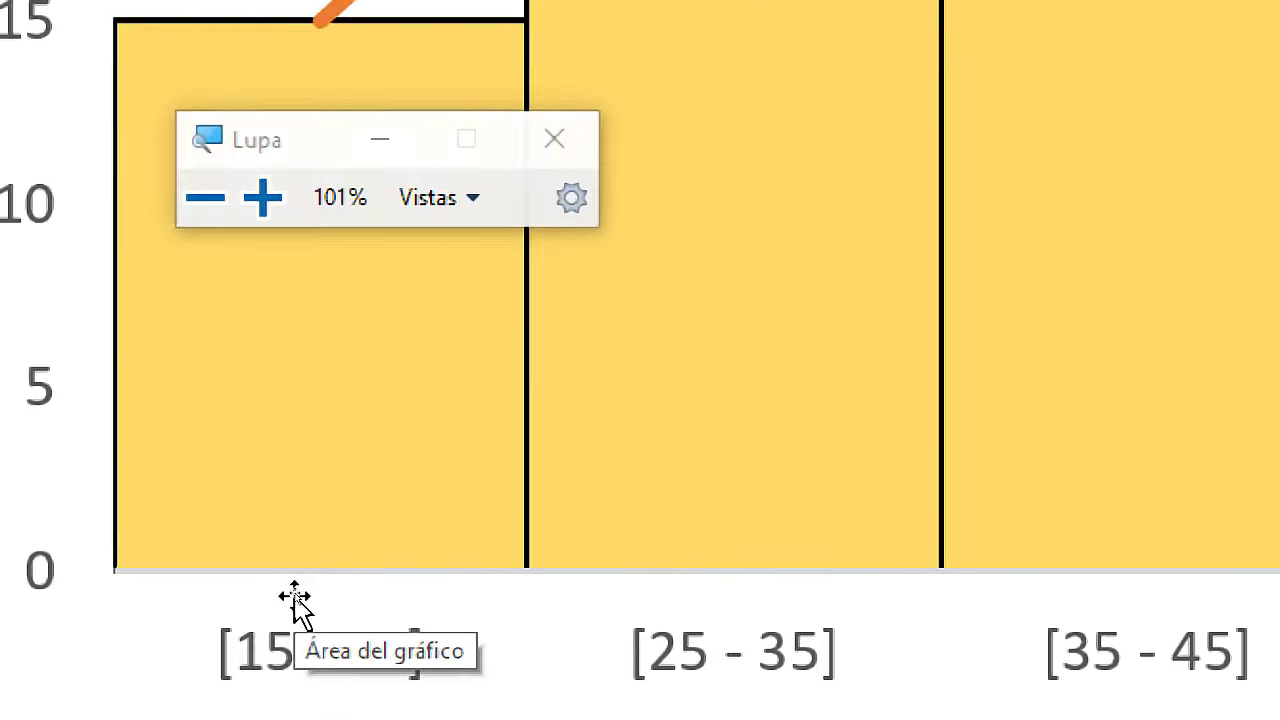
key("super+Escape")
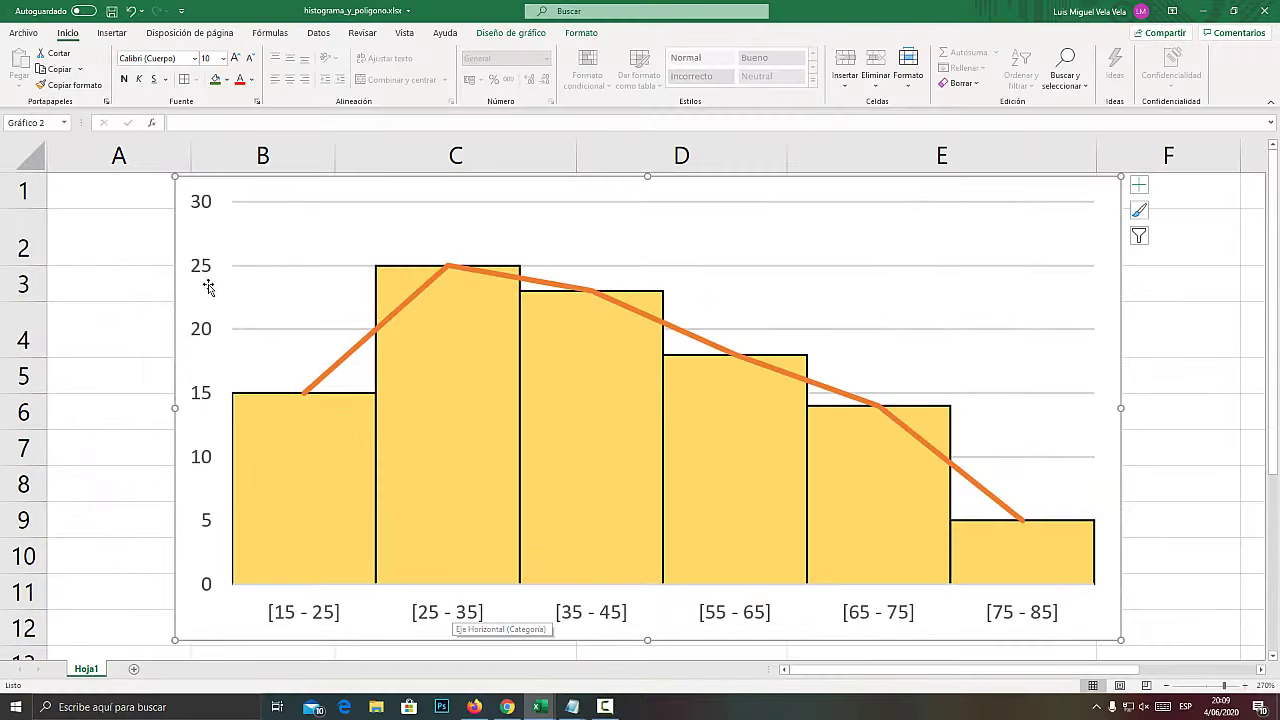
left_click_drag(176, 177, 369, 231)
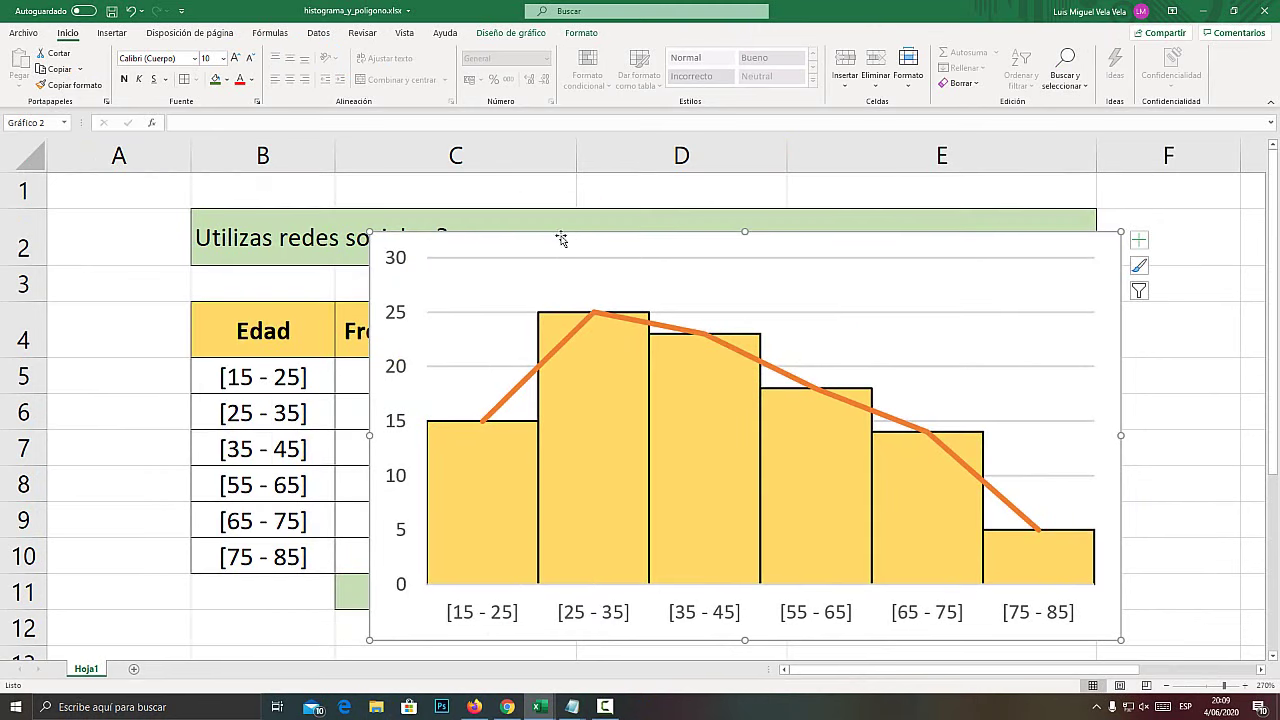
mouse_move(563, 240)
left_mouse_down()
mouse_move(347, 404)
mouse_move(466, 207)
mouse_move(460, 234)
left_mouse_up()
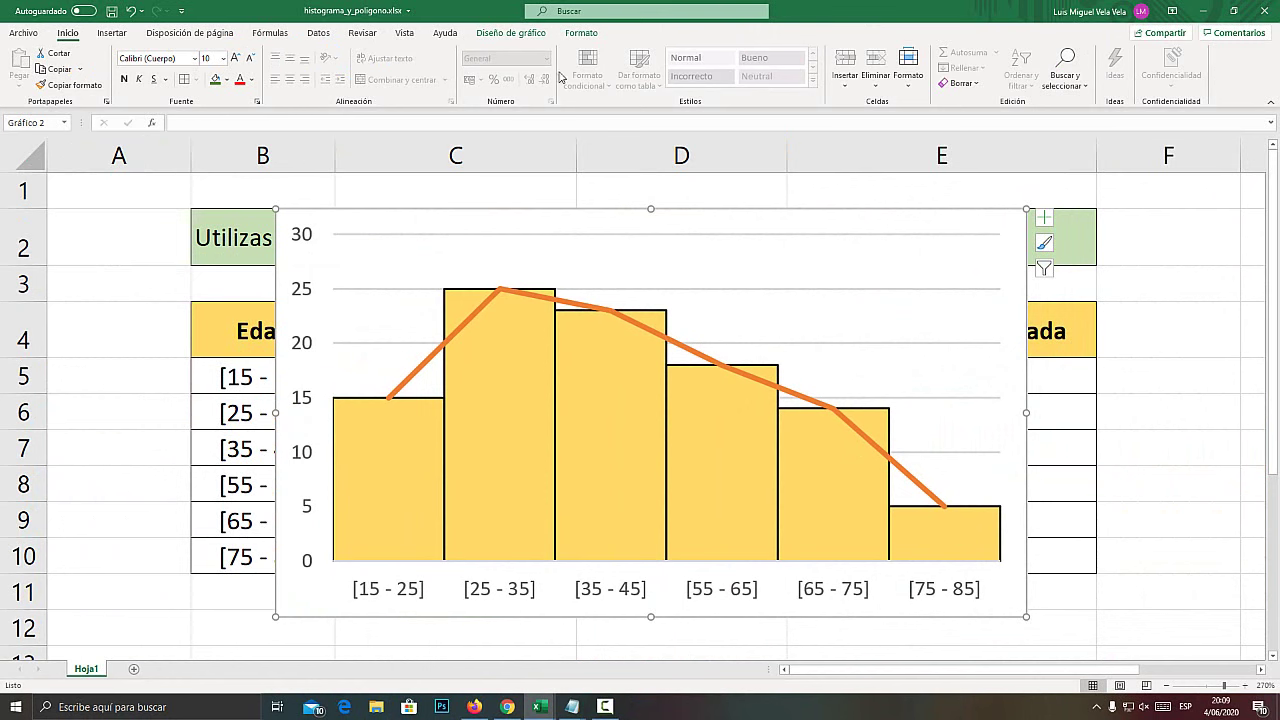
Dismiss the reopened data source window, then shrink the chart and place it left beside the table
right_click(451, 219)
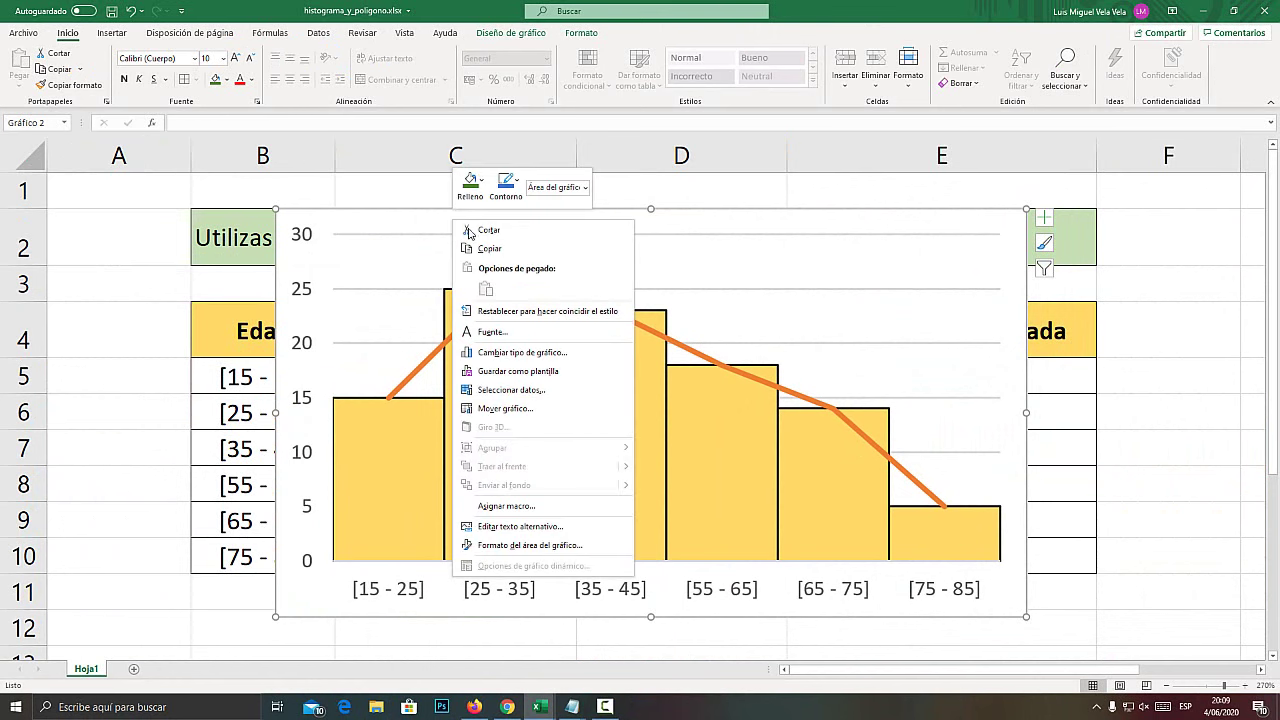
left_click(524, 396)
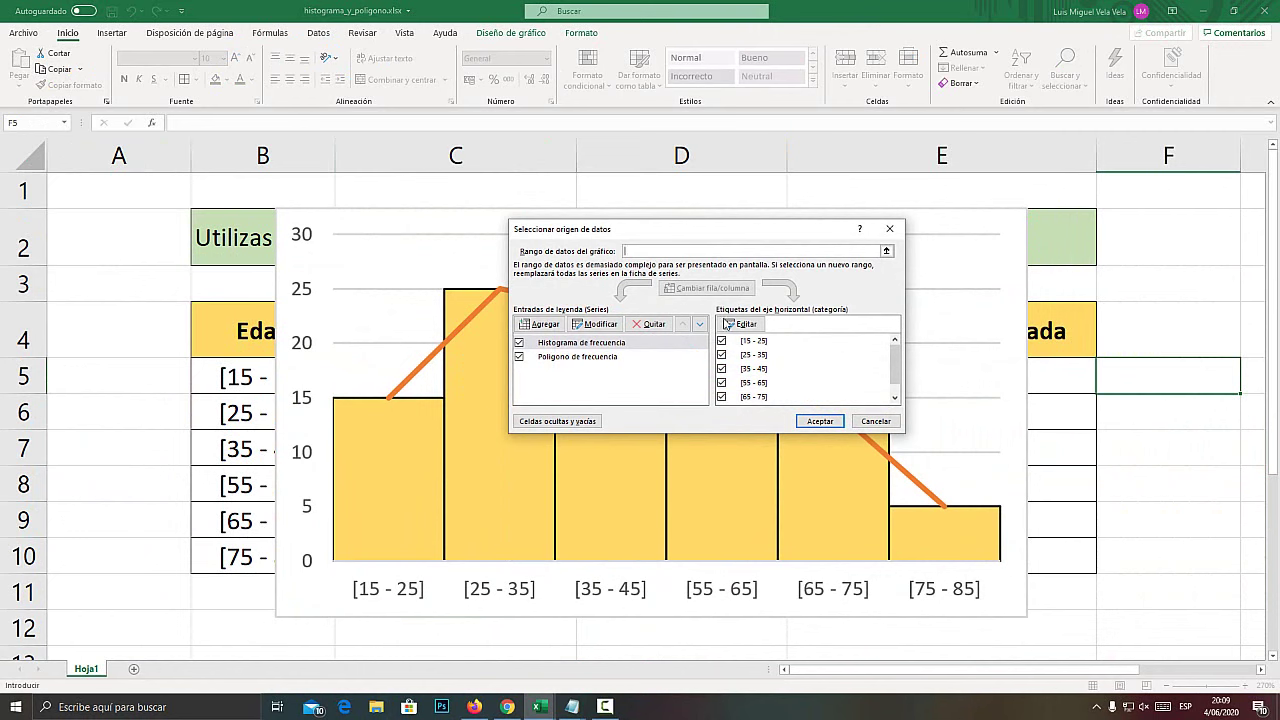
key("super+plus")
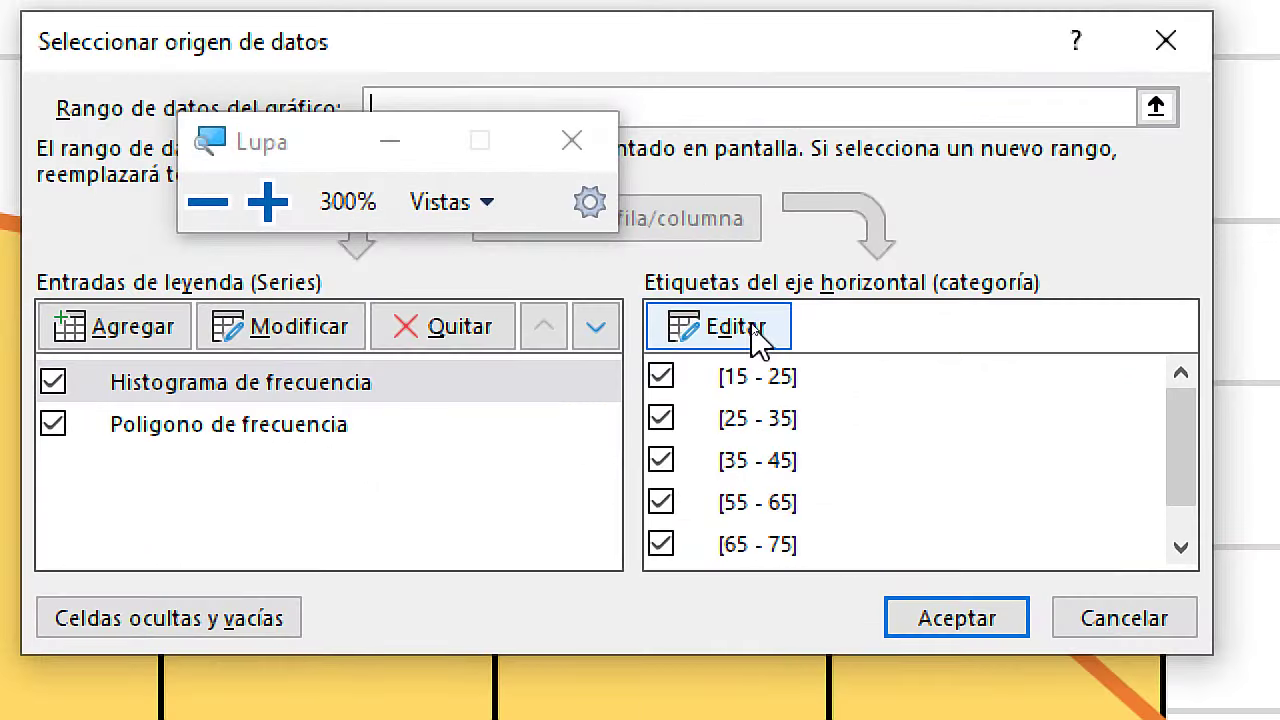
key("super+Escape")
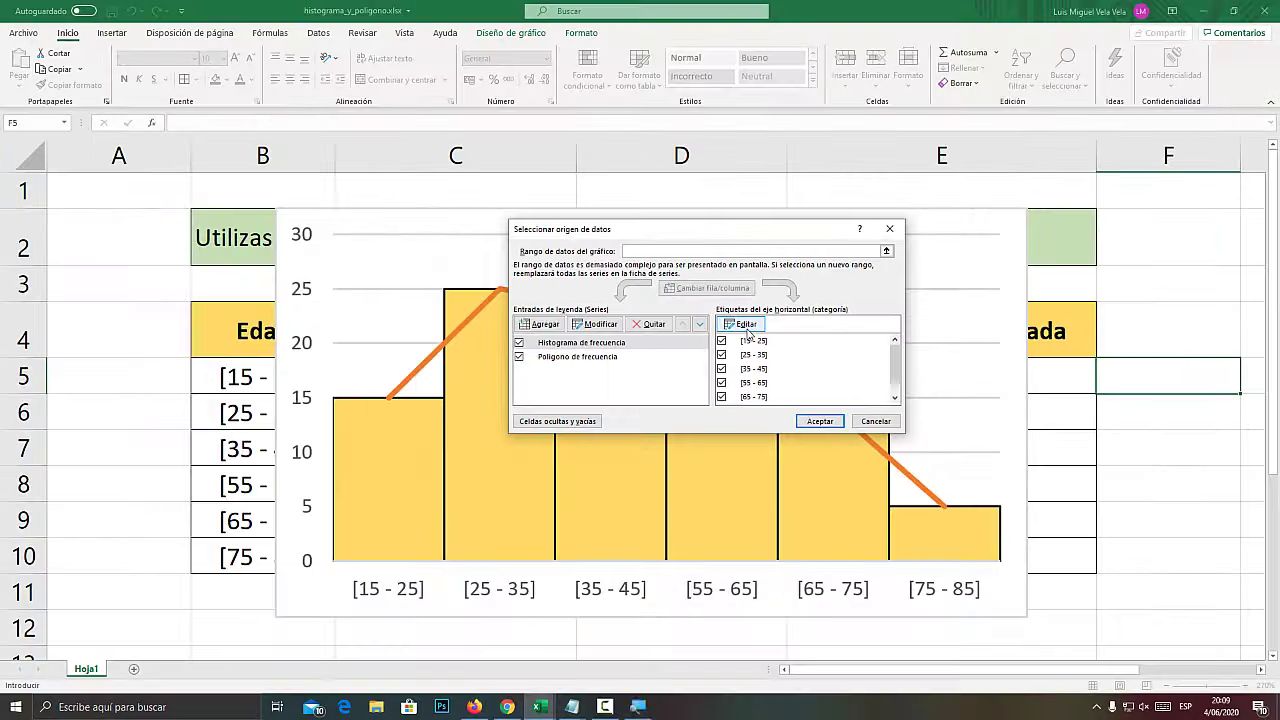
left_click(889, 231)
left_click_drag(717, 223, 658, 241)
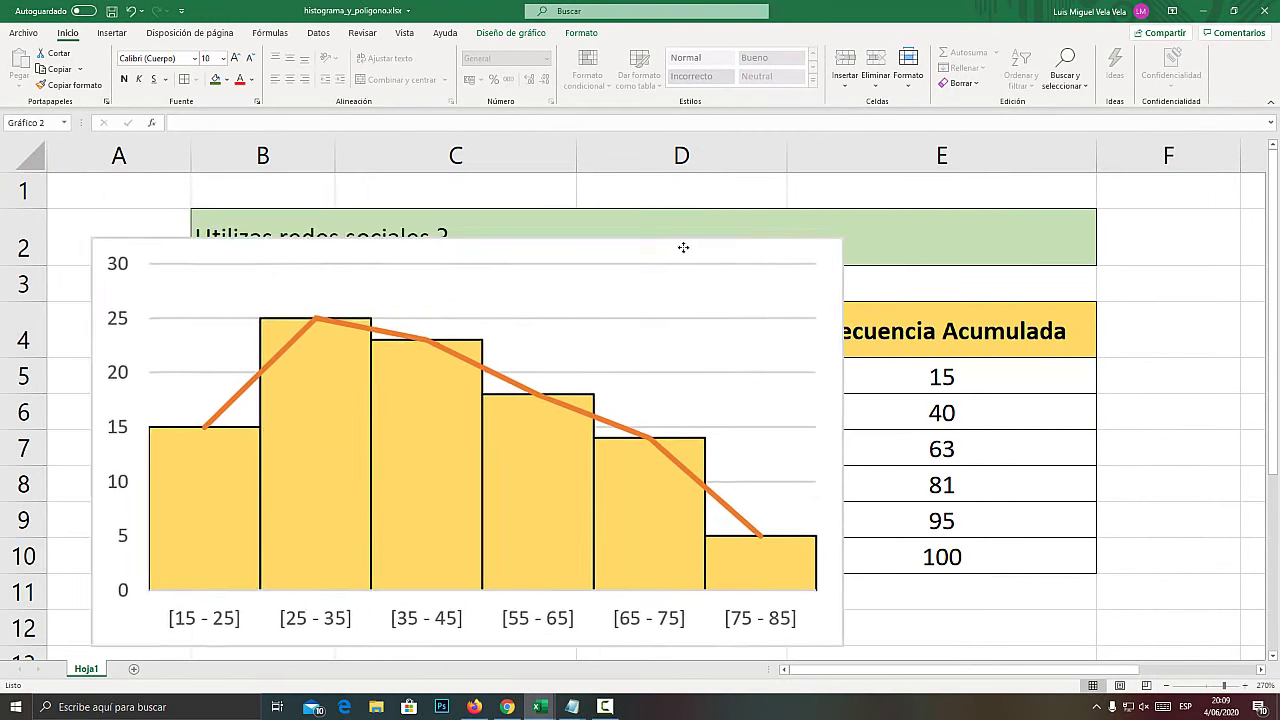
left_click_drag(966, 635, 572, 542)
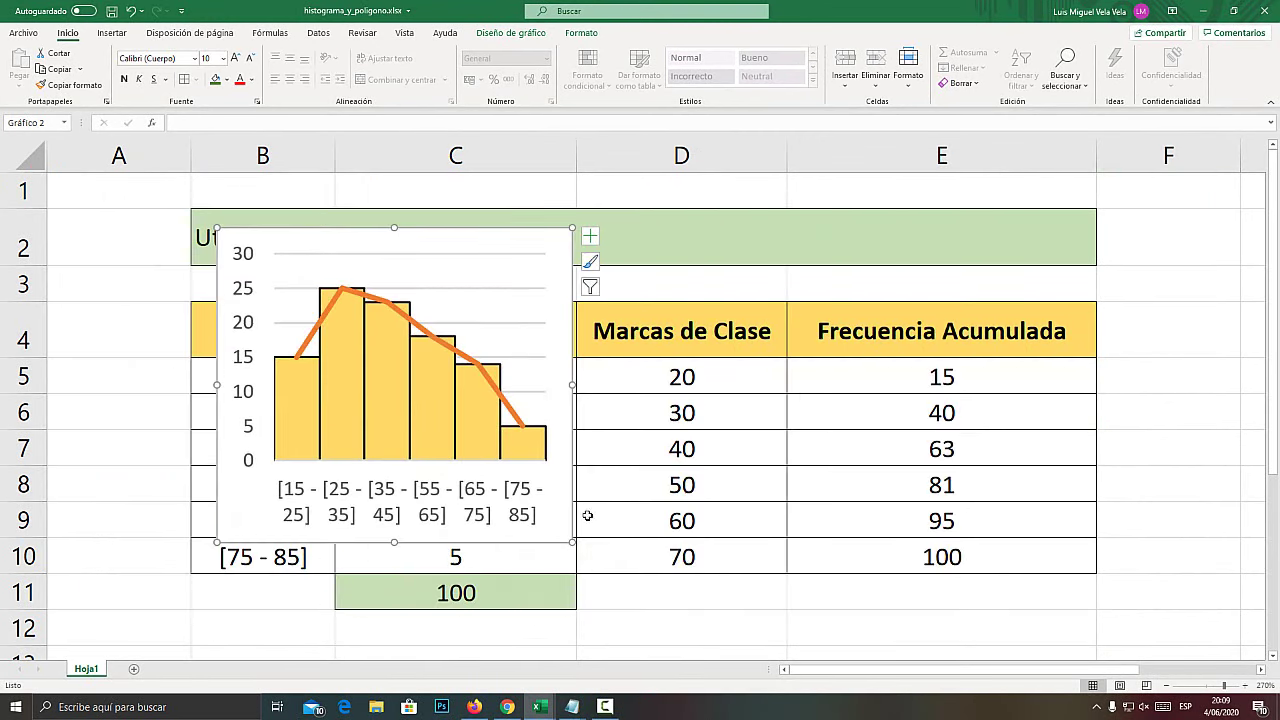
left_click_drag(447, 245, 385, 290)
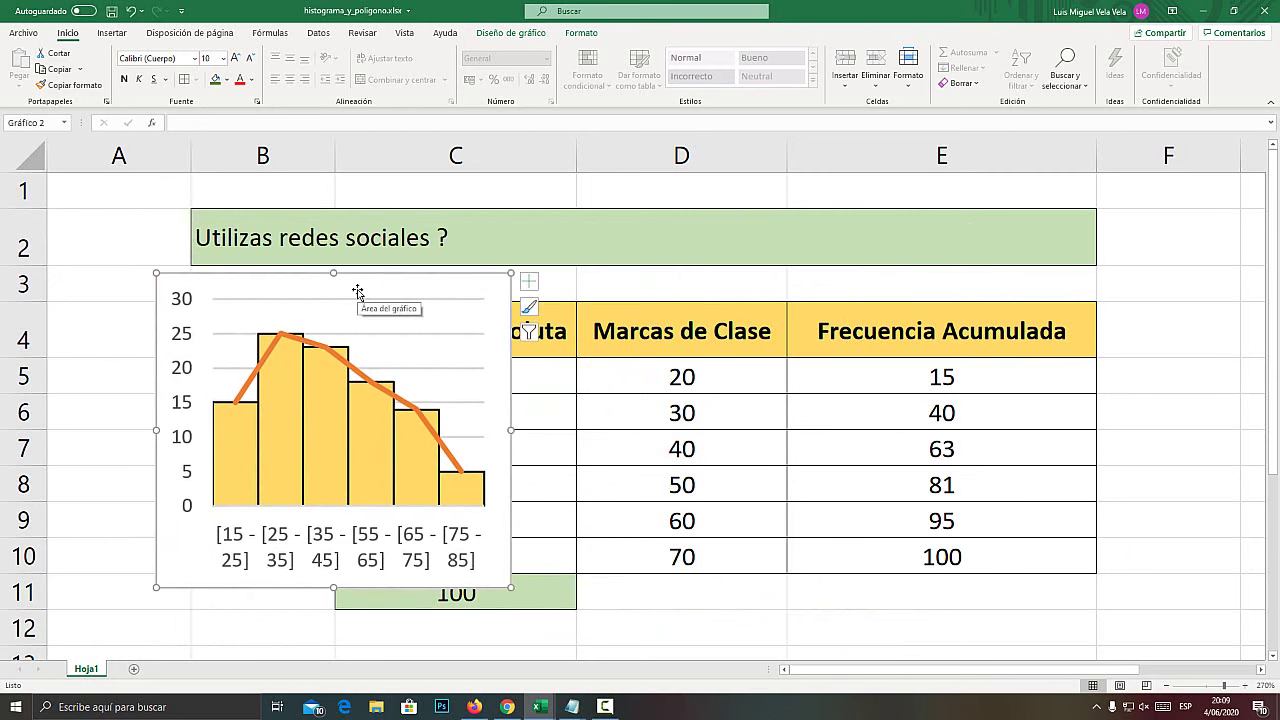
Use the class marks in D5:D10 (20–70) as axis labels and enlarge the chart across columns B–E
right_click(358, 291)
left_click(416, 459)
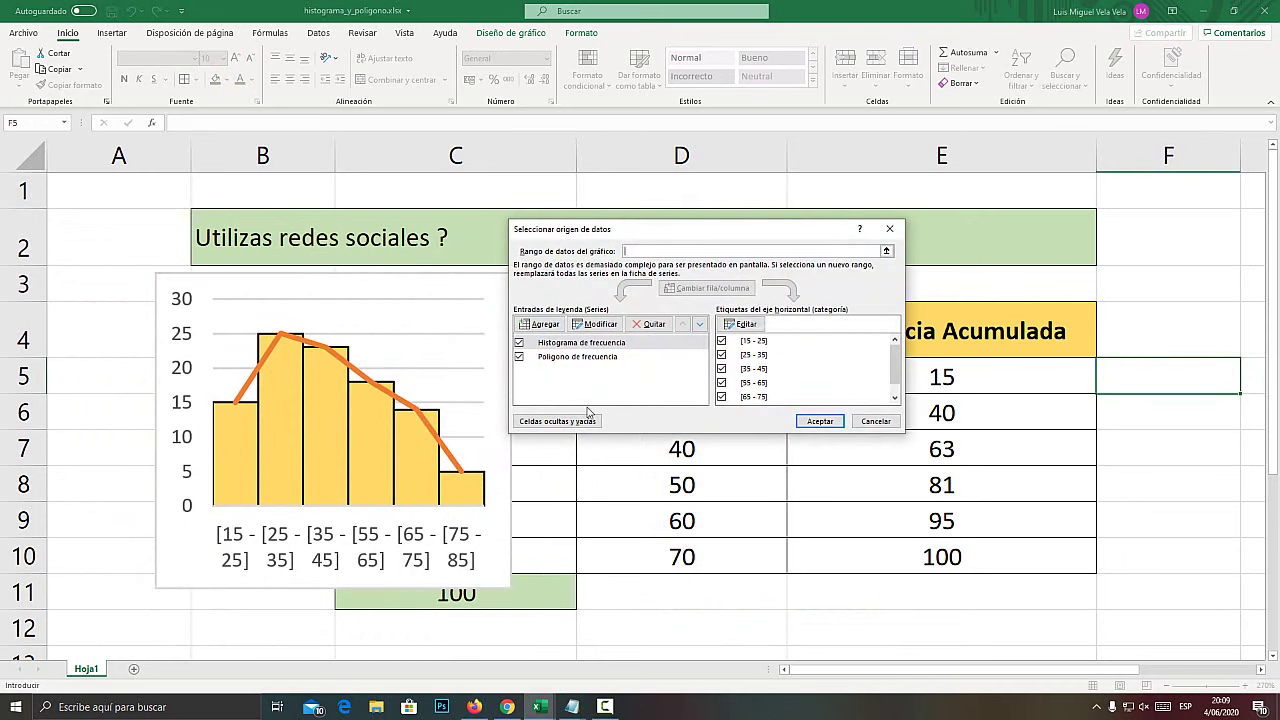
left_click(755, 326)
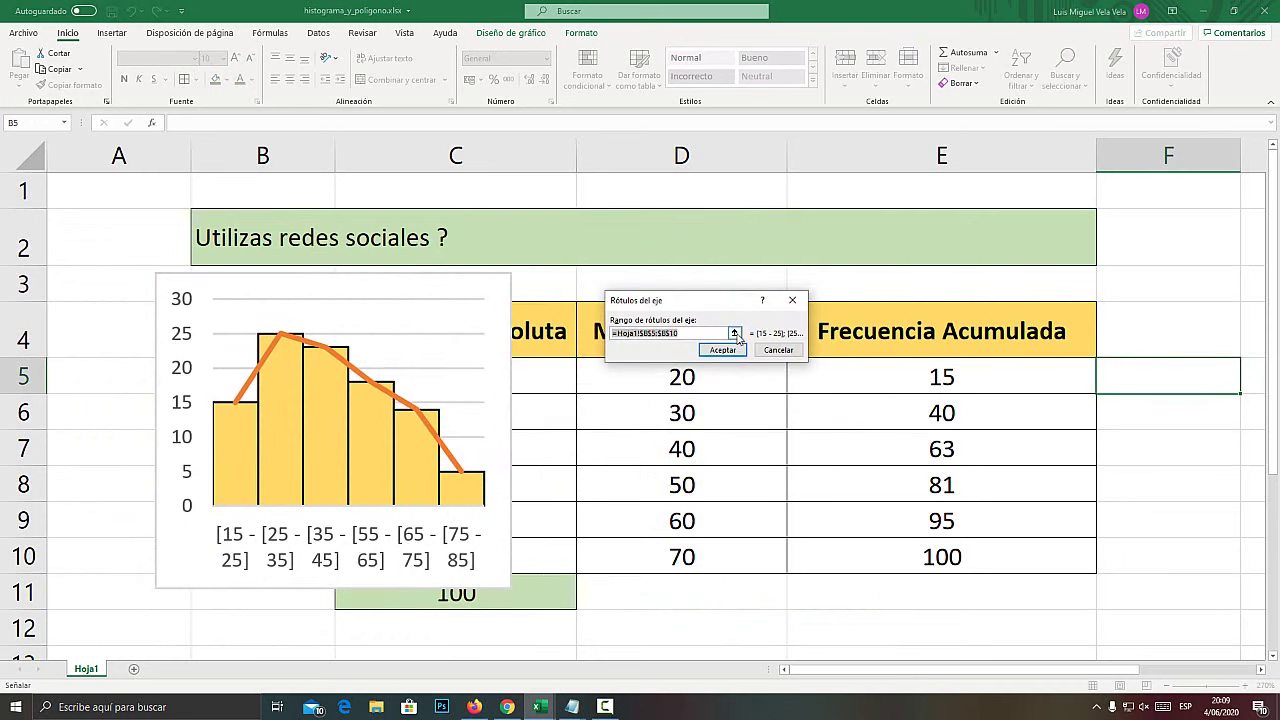
left_click(737, 336)
left_click_drag(655, 378, 675, 560)
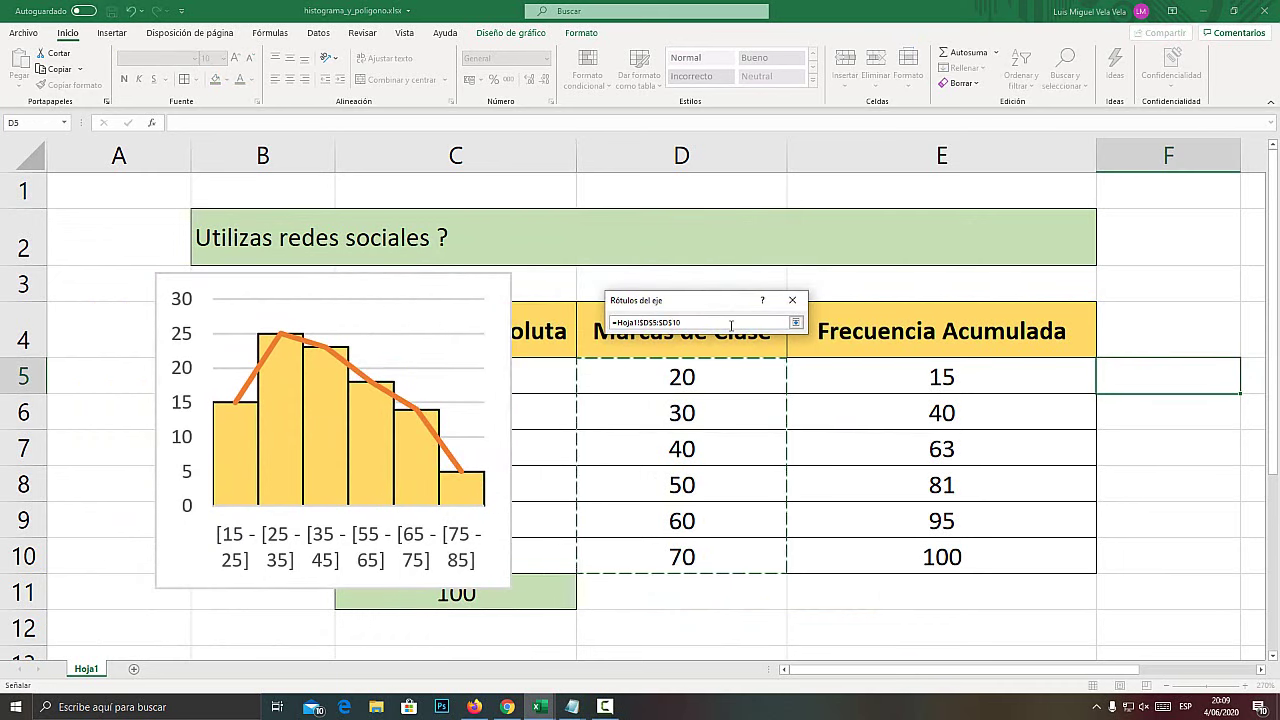
left_click_drag(730, 300, 956, 287)
left_click(980, 263)
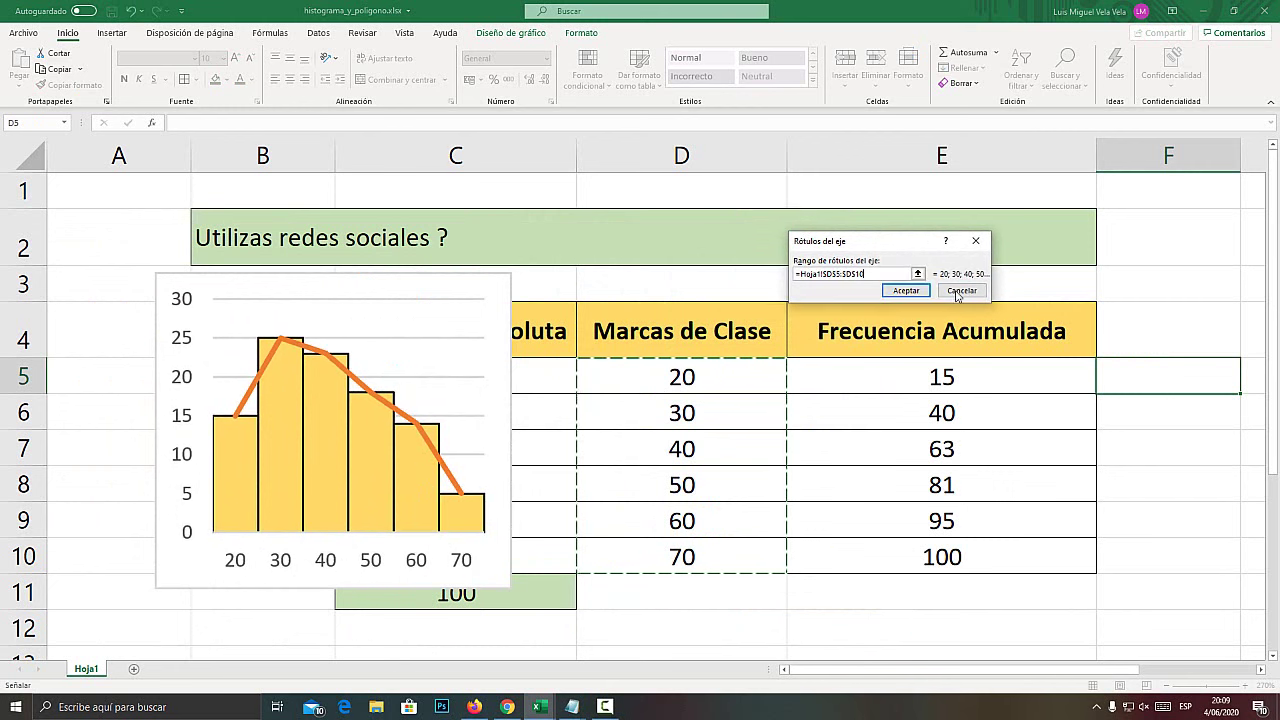
left_click(907, 291)
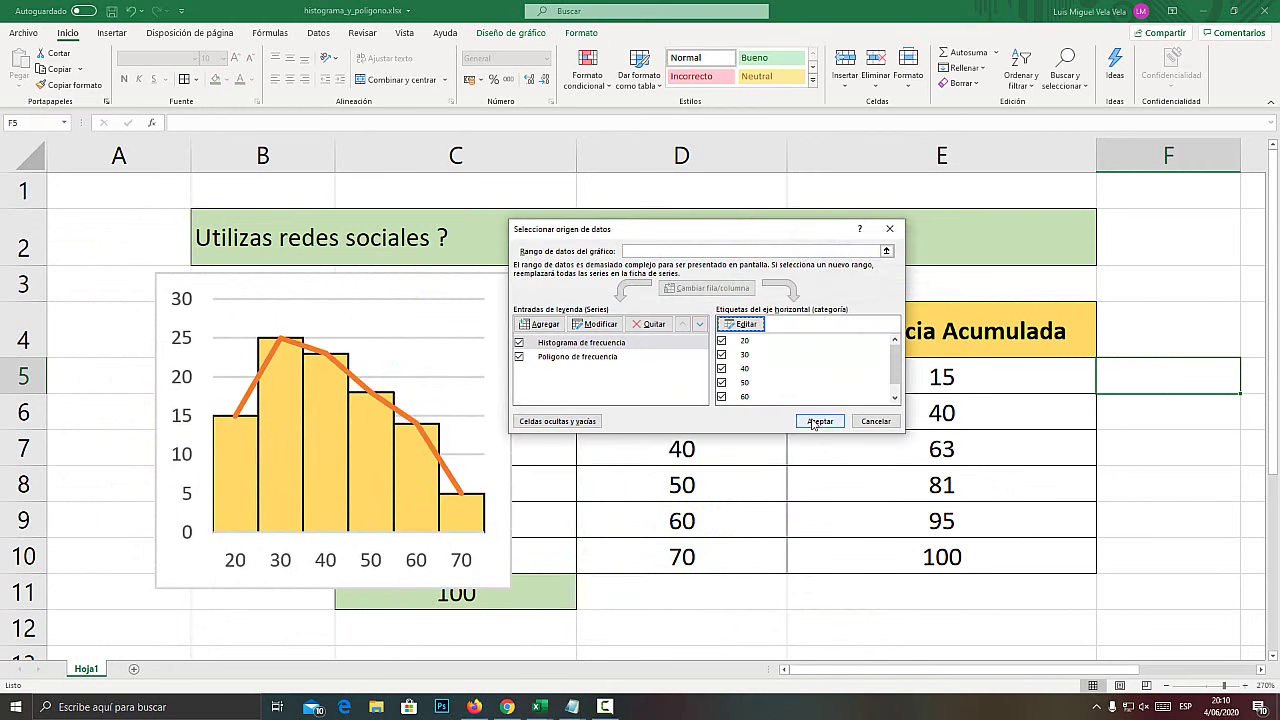
left_click(816, 422)
left_click_drag(509, 592, 1160, 647)
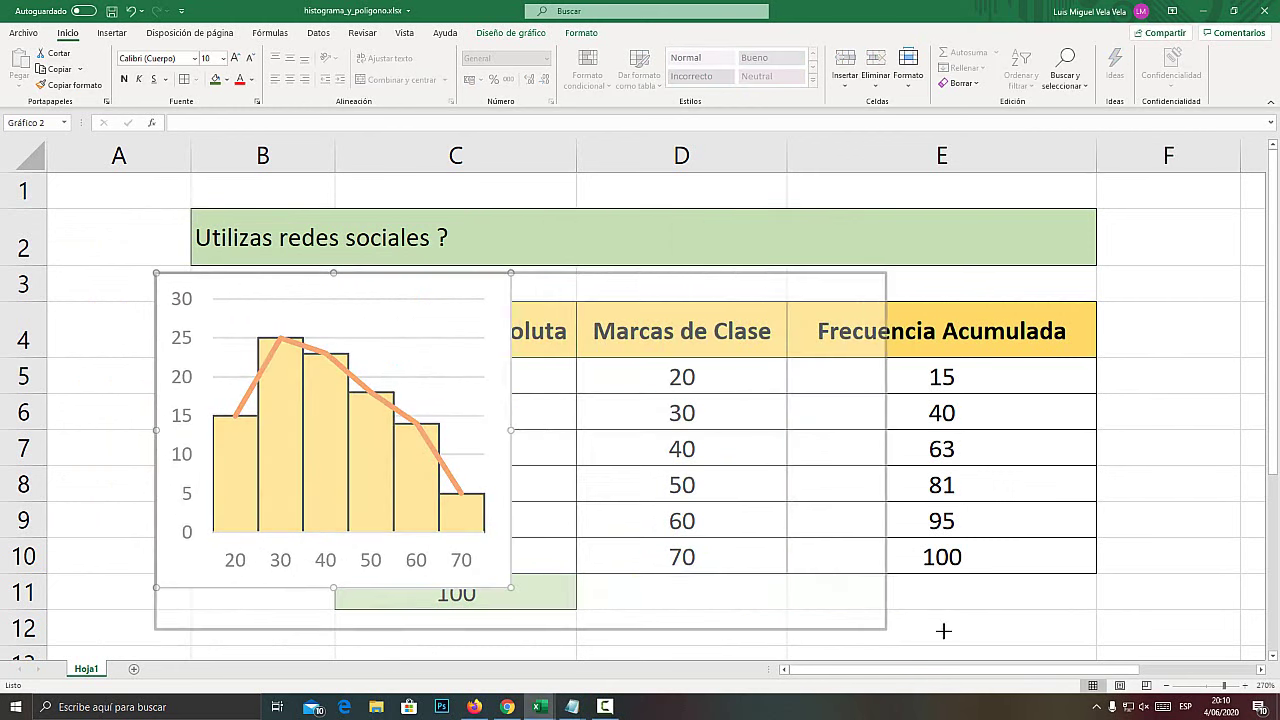
Enlarge the chart to fill rows 1–12 and open Format Data Series for the Poligono de frecuencia line
left_click_drag(1160, 272, 1191, 189)
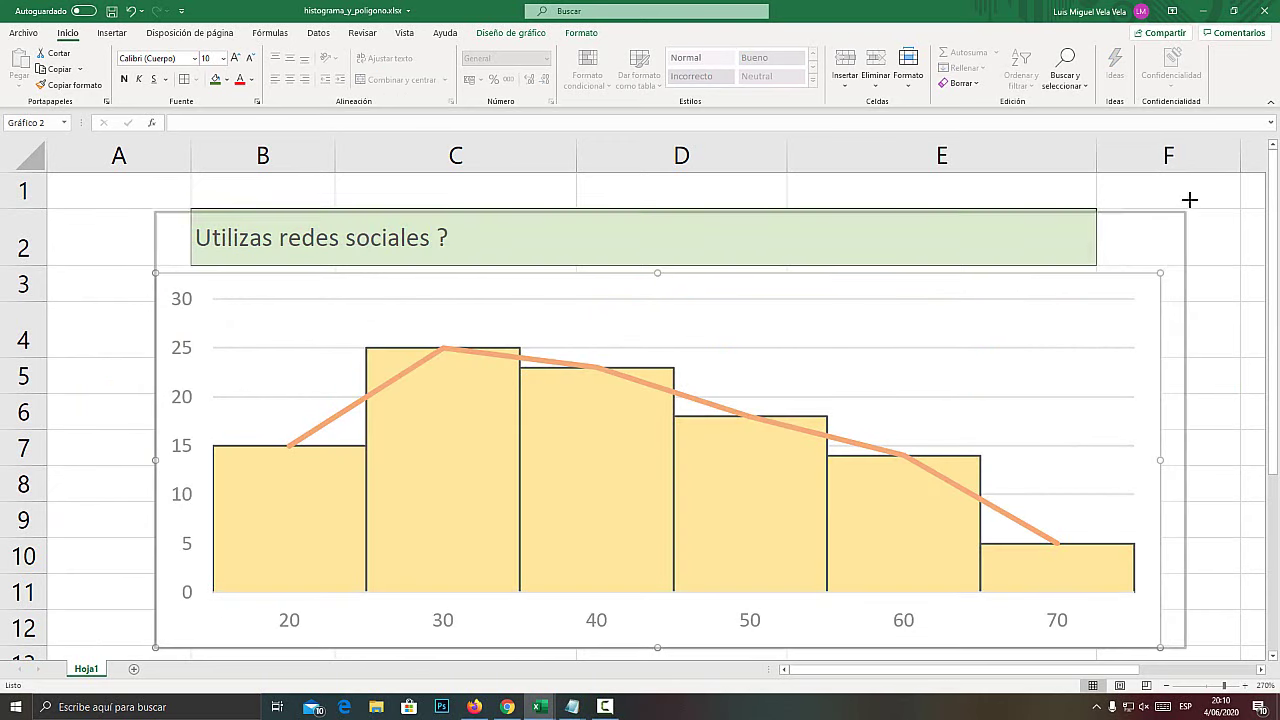
mouse_move(477, 377)
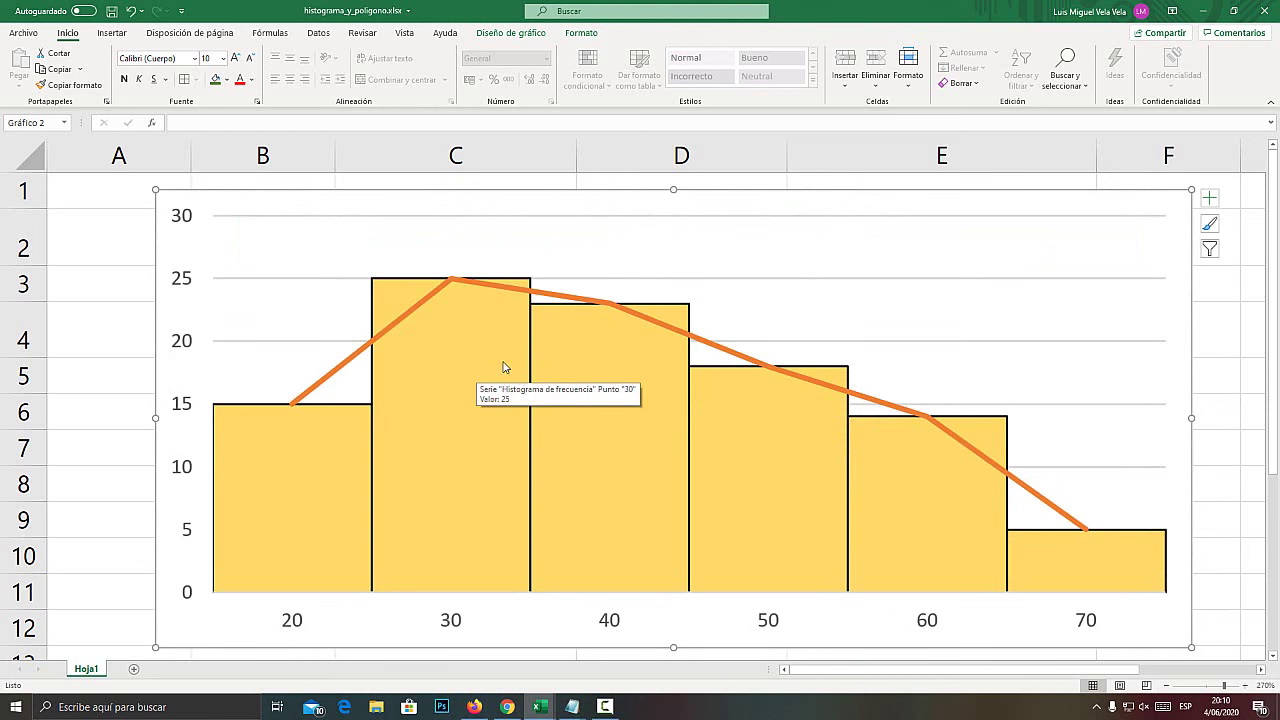
left_click(474, 289)
mouse_move(452, 292)
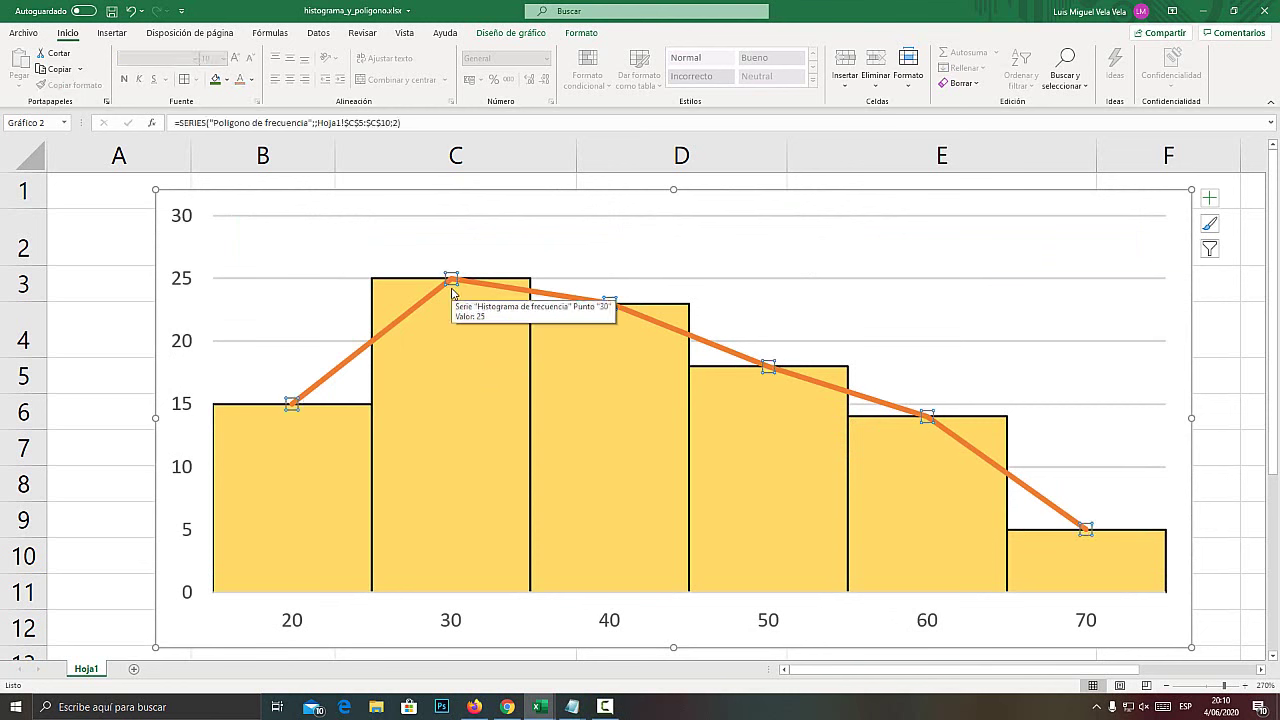
key("super+plus")
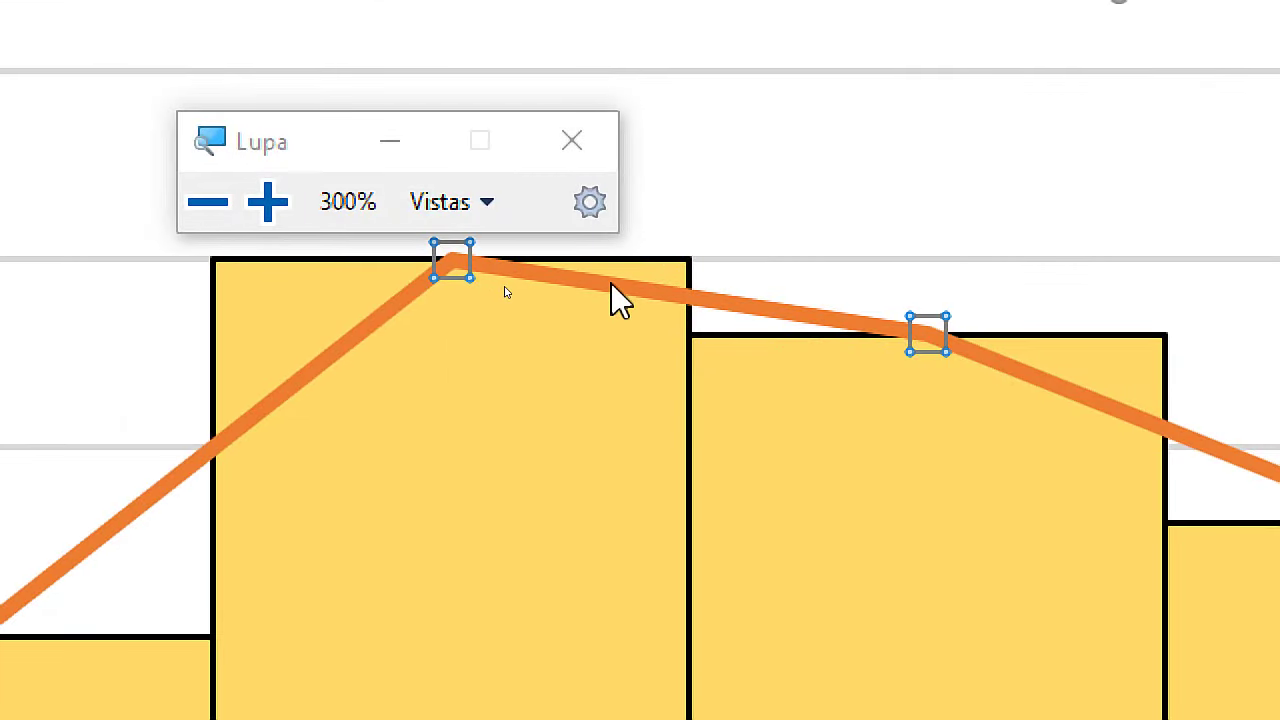
key("super+Escape")
right_click(481, 284)
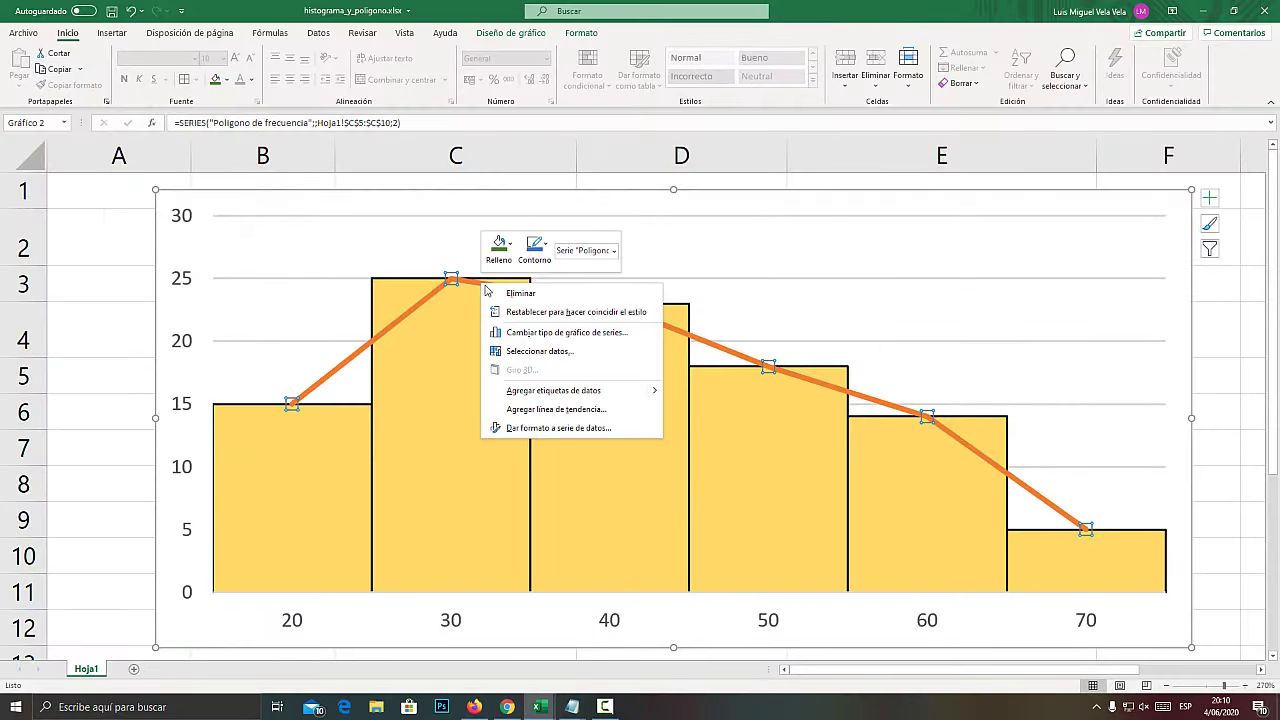
left_click(577, 428)
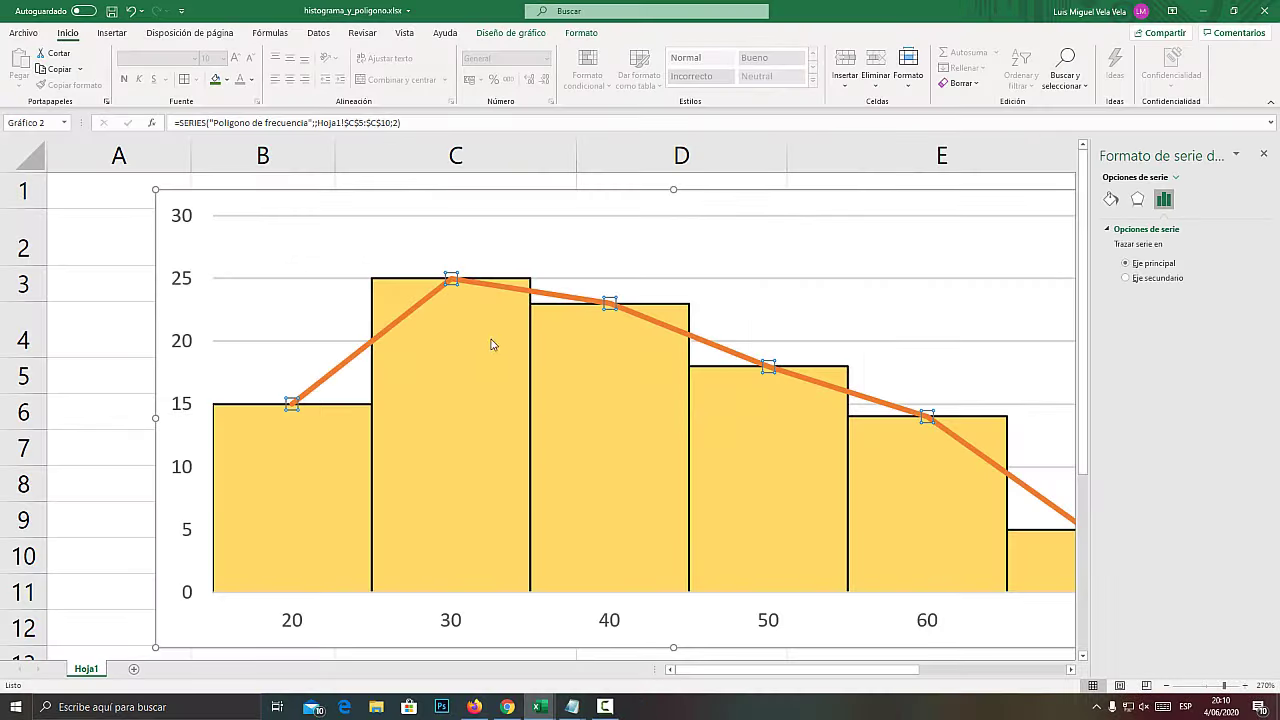
right_click(452, 280)
key("Escape")
right_click(452, 280)
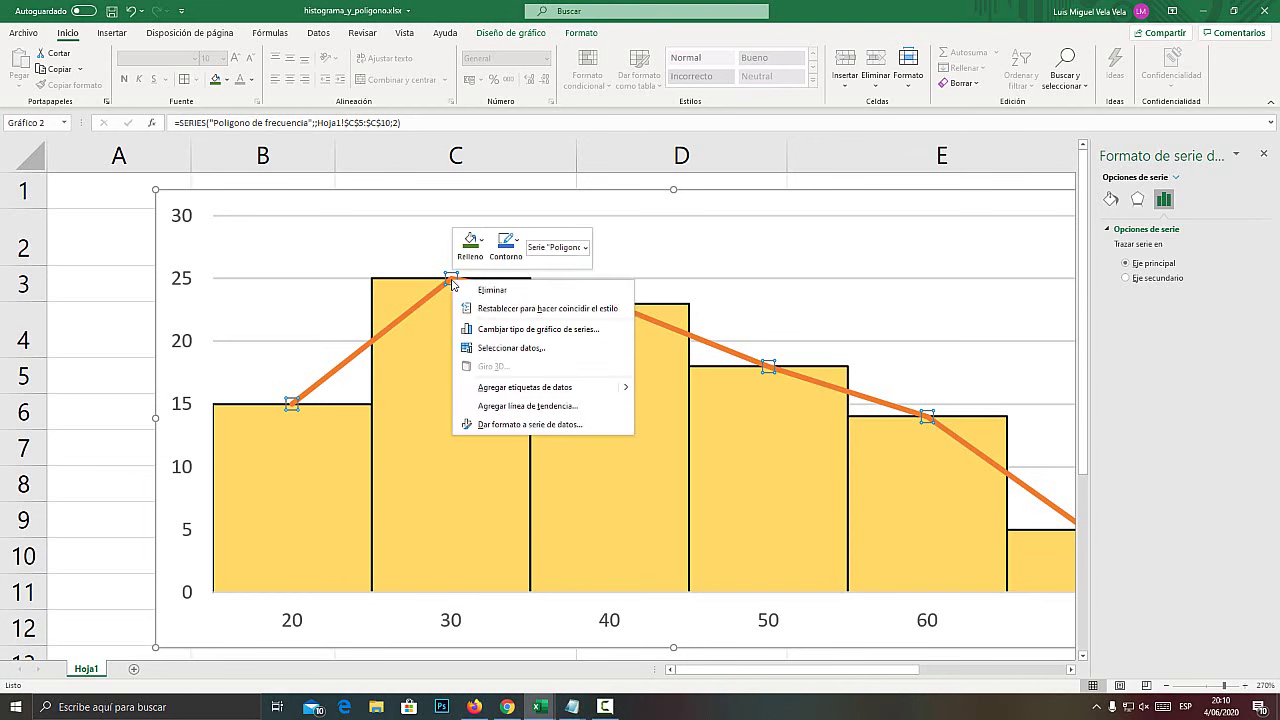
left_click(528, 424)
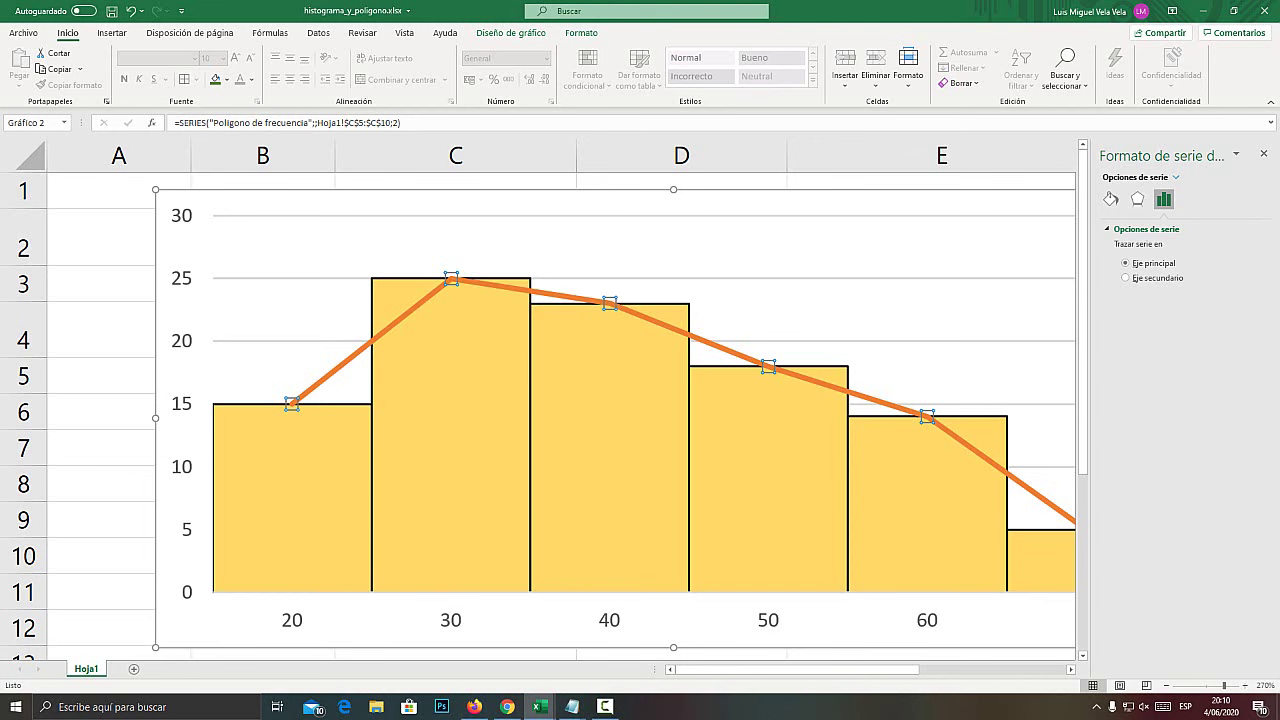
Make the frequency polygon's line solid black
key("super+plus")
left_click(1111, 200)
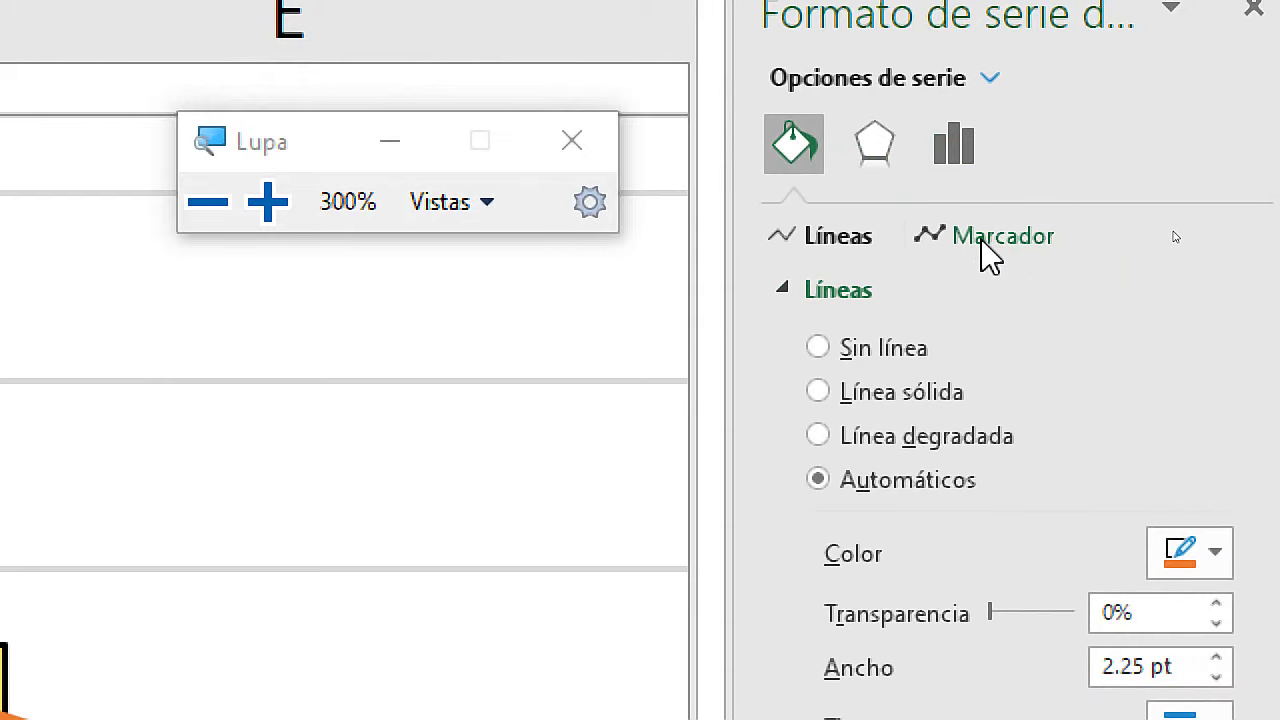
key("super+Escape")
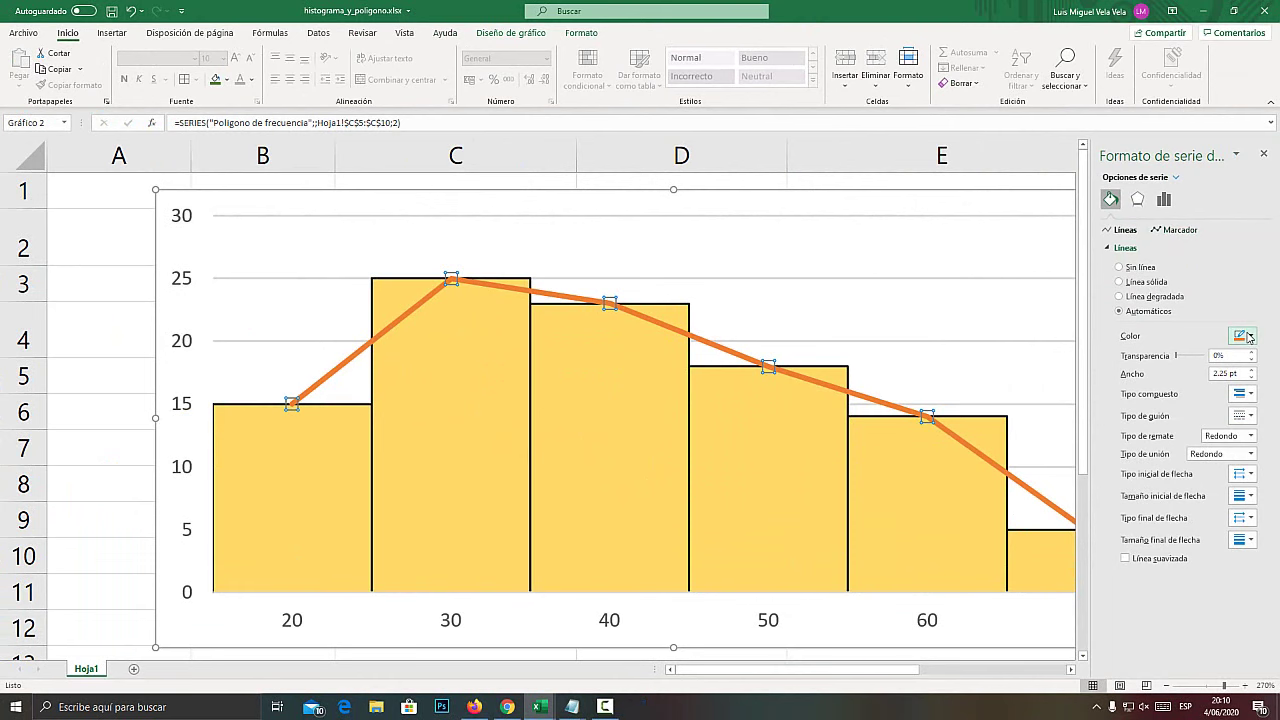
key("super+plus")
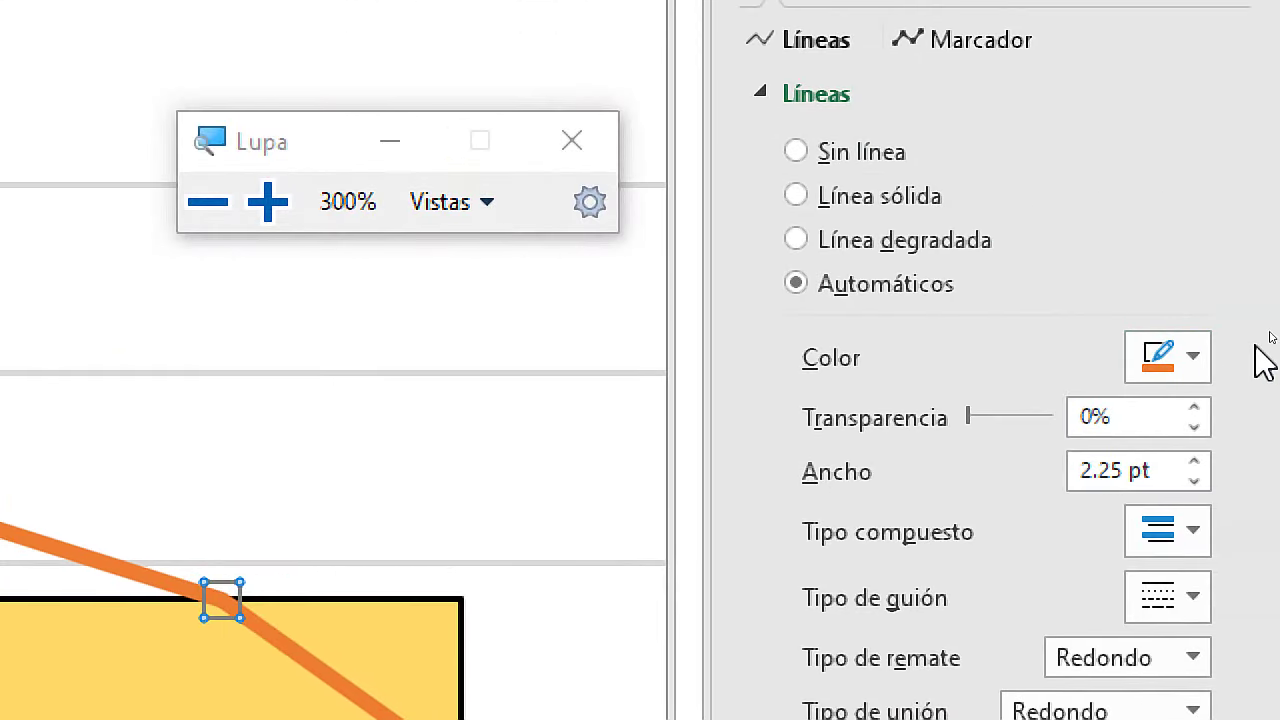
left_click(1249, 337)
left_click(980, 461)
key("super+Escape")
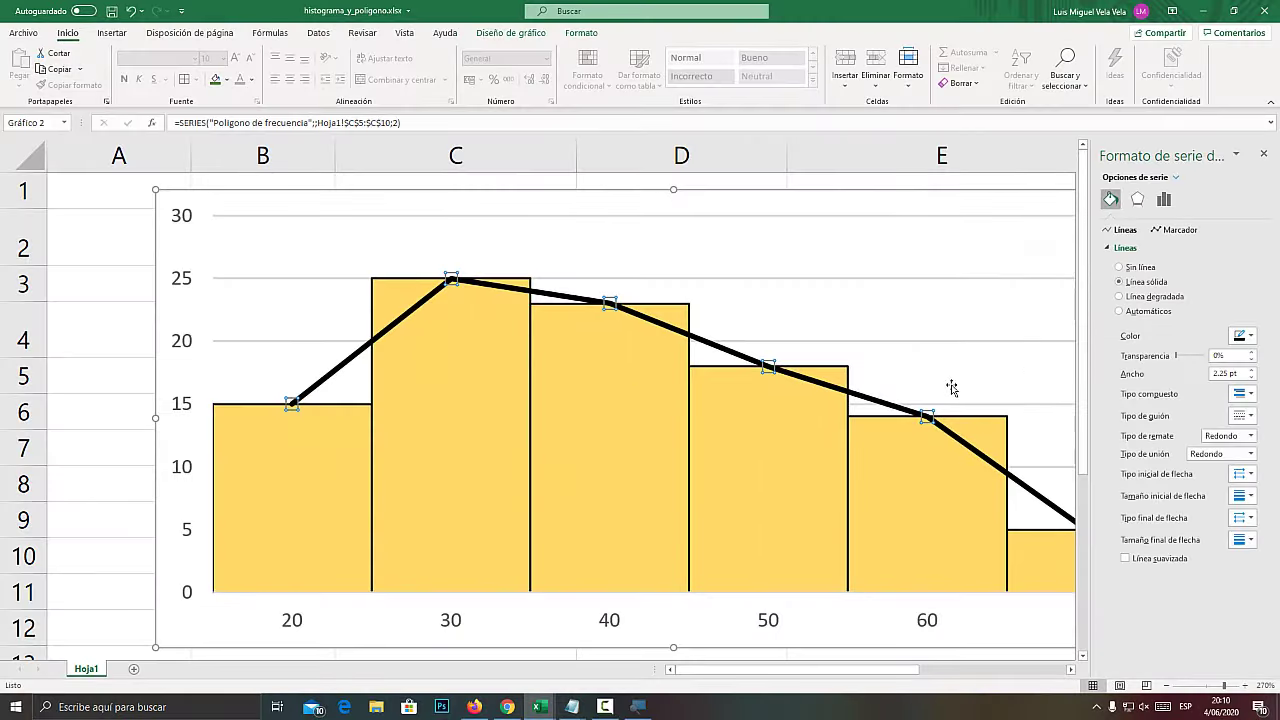
Turn on built-in markers for the frequency polygon
left_click(1176, 232)
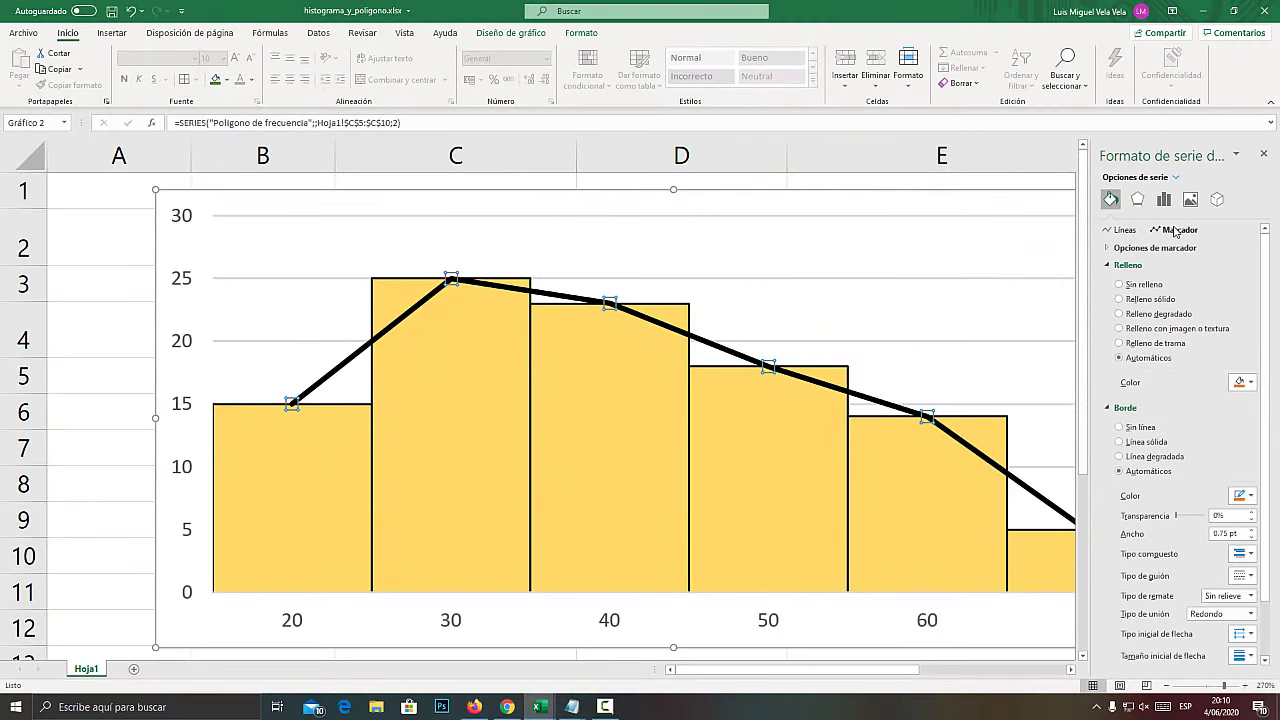
left_click(1248, 384)
left_click(1248, 384)
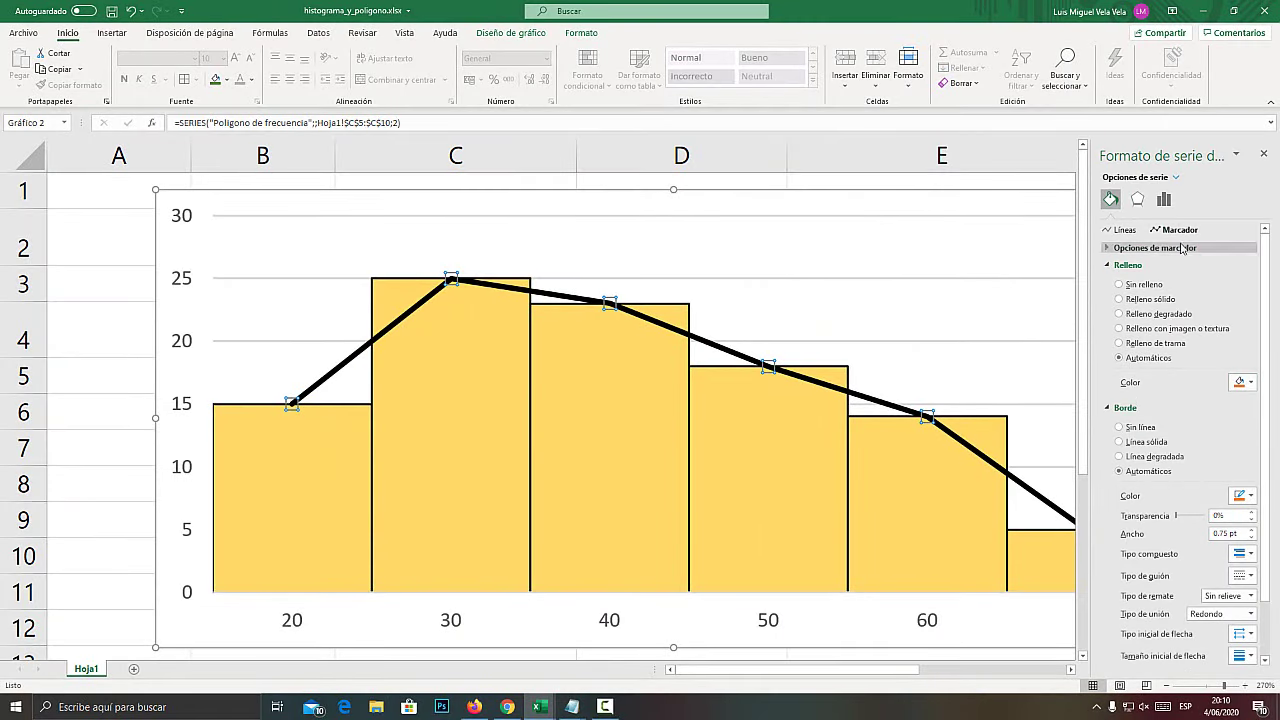
key("super+plus")
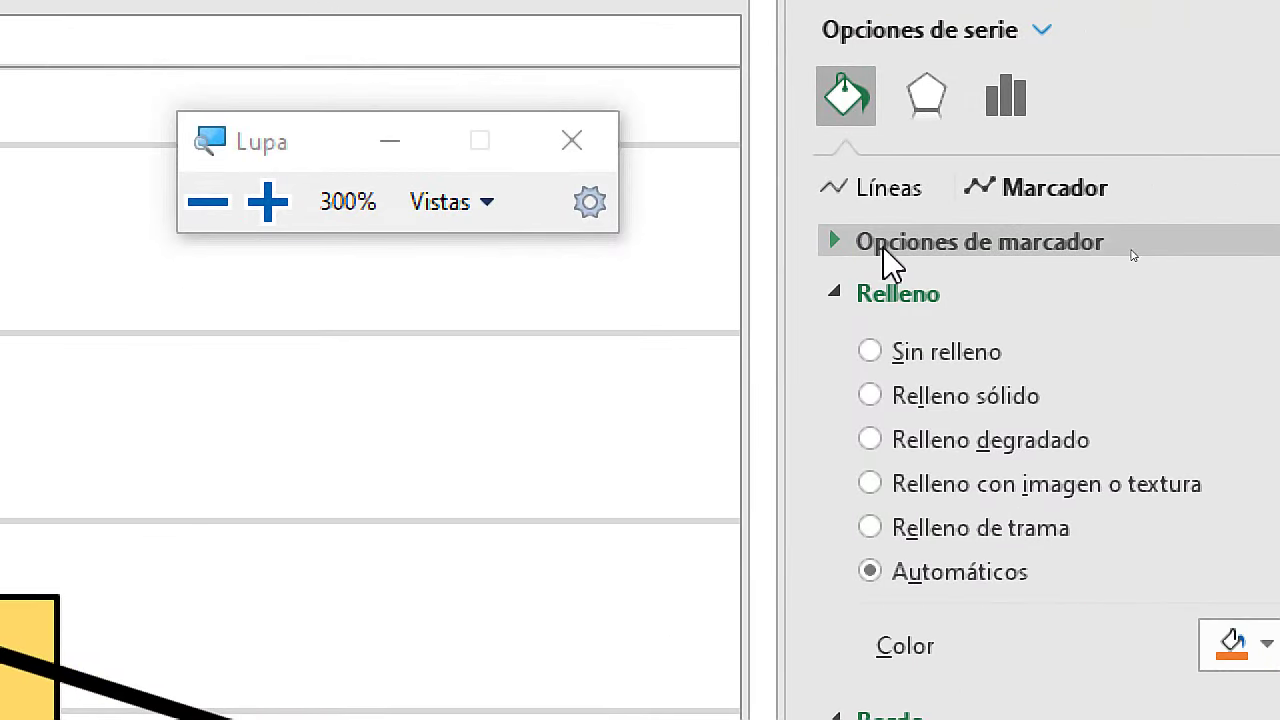
left_click(949, 242)
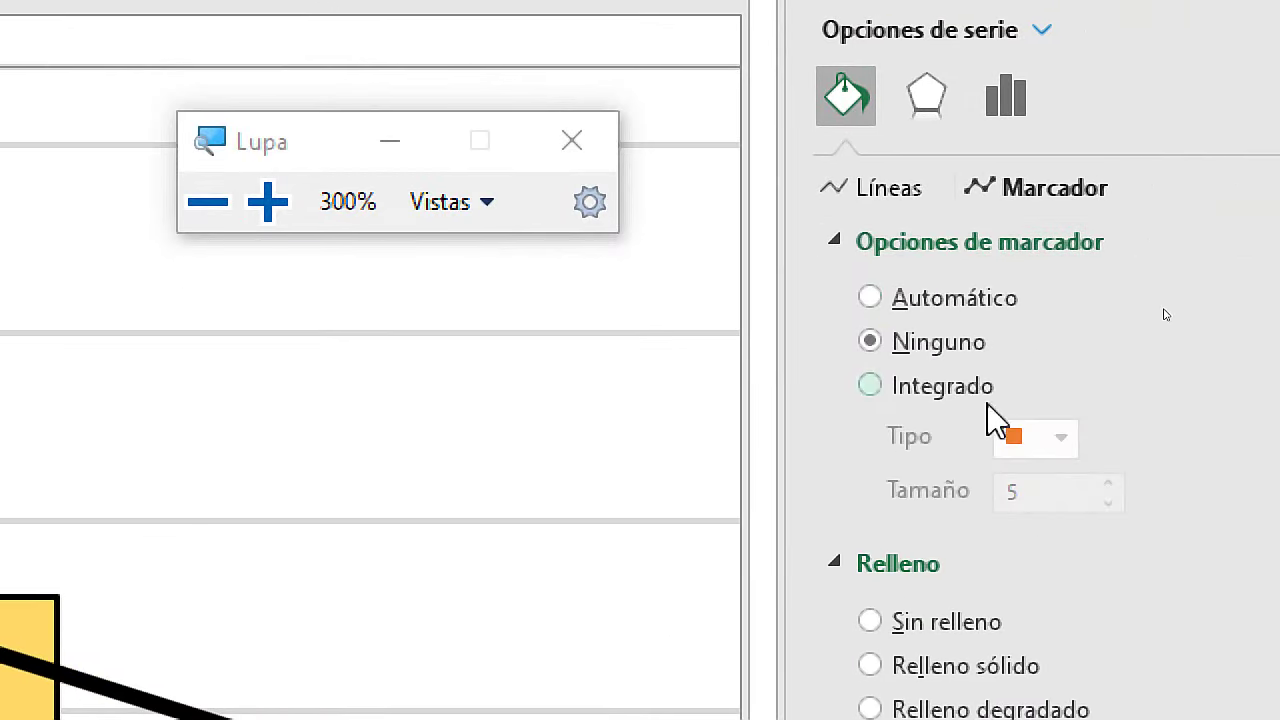
left_click(924, 392)
key("super+Escape")
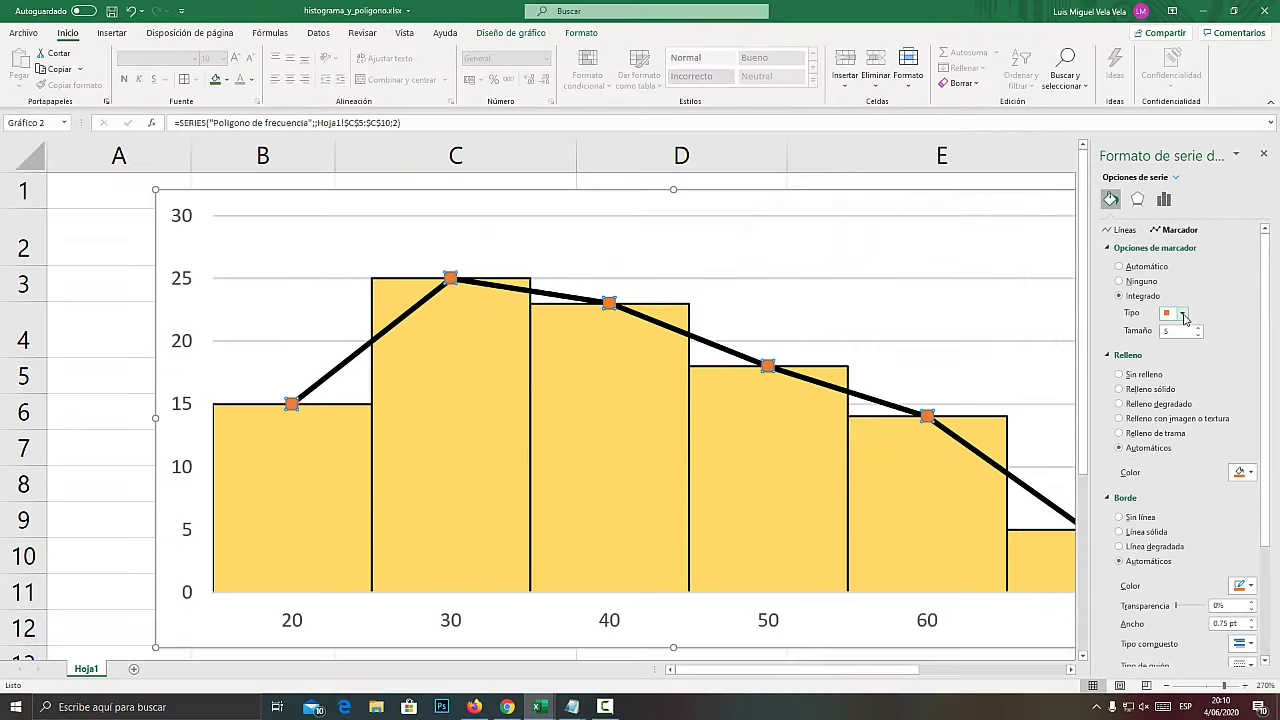
Give the polygon markers a circle shape, size 9, and a solid yellow fill
left_click(1183, 314)
left_click(1176, 421)
left_click(1199, 328)
left_click(1199, 328)
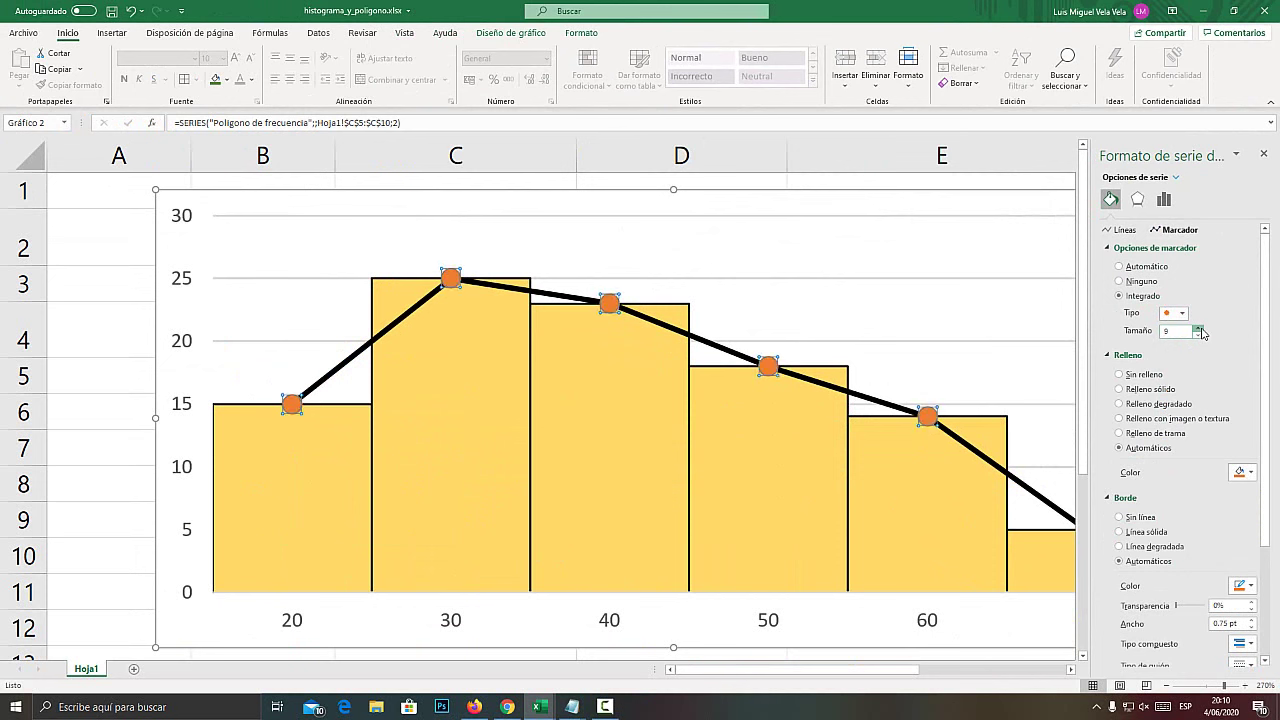
left_click(1199, 328)
left_click(1250, 473)
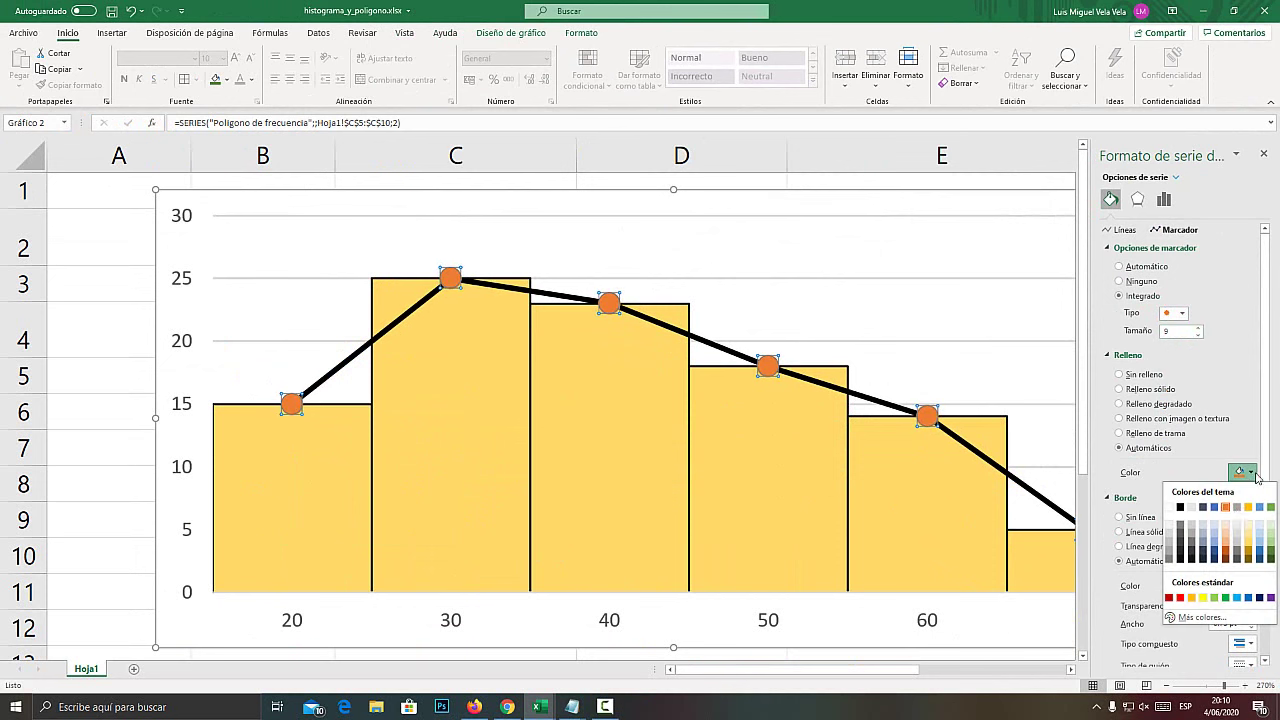
left_click(1206, 600)
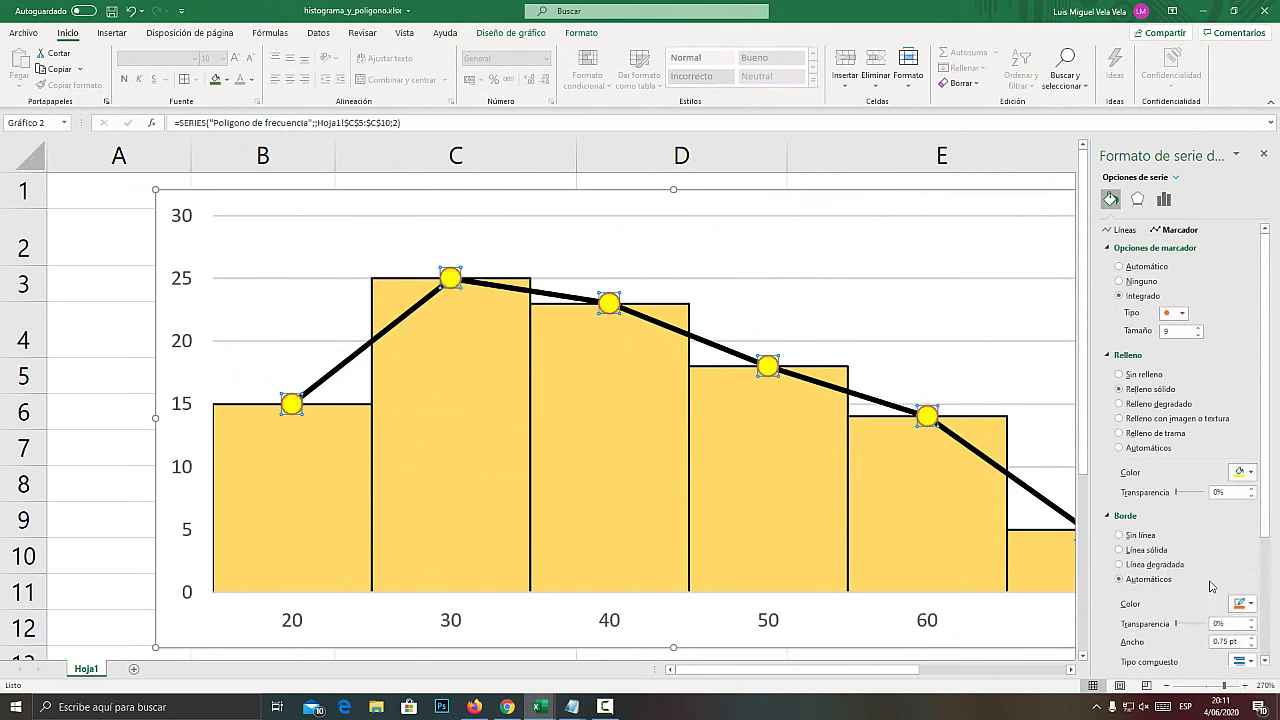
left_click(1023, 288)
Close the series pane and open Format Axis for the chart's vertical axis
left_click(1263, 153)
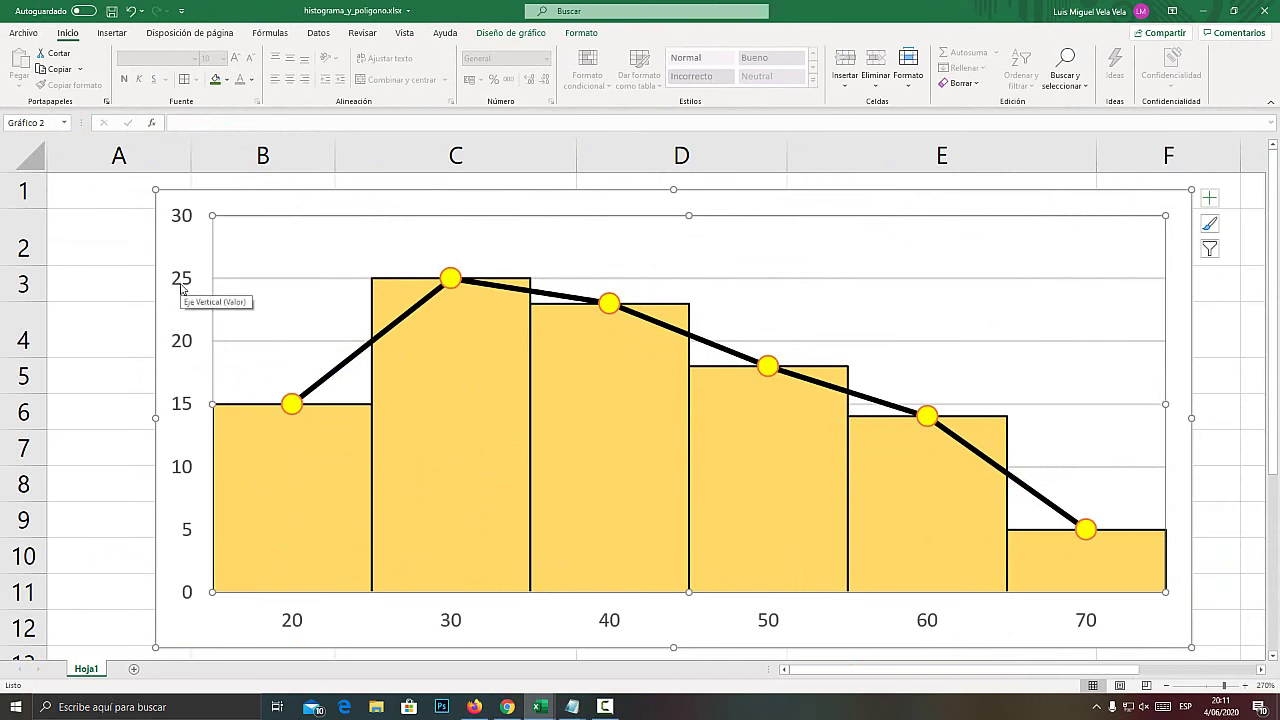
key("super+plus")
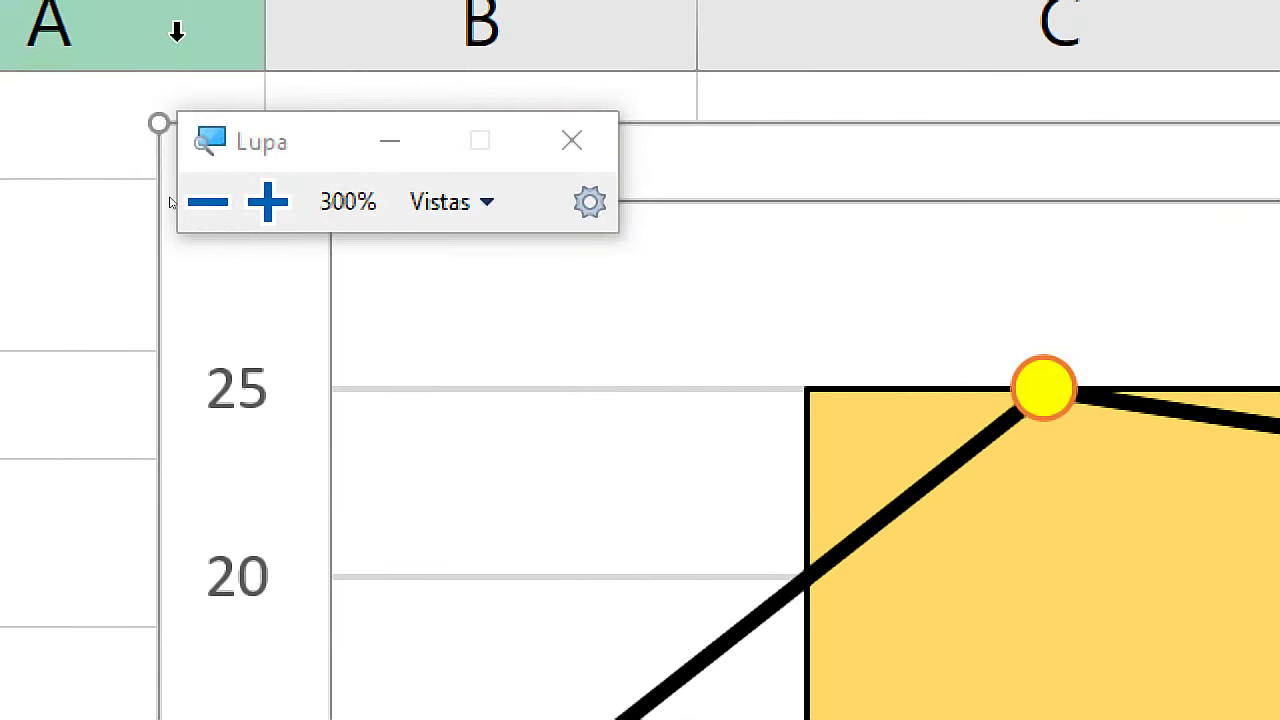
key("super+Escape")
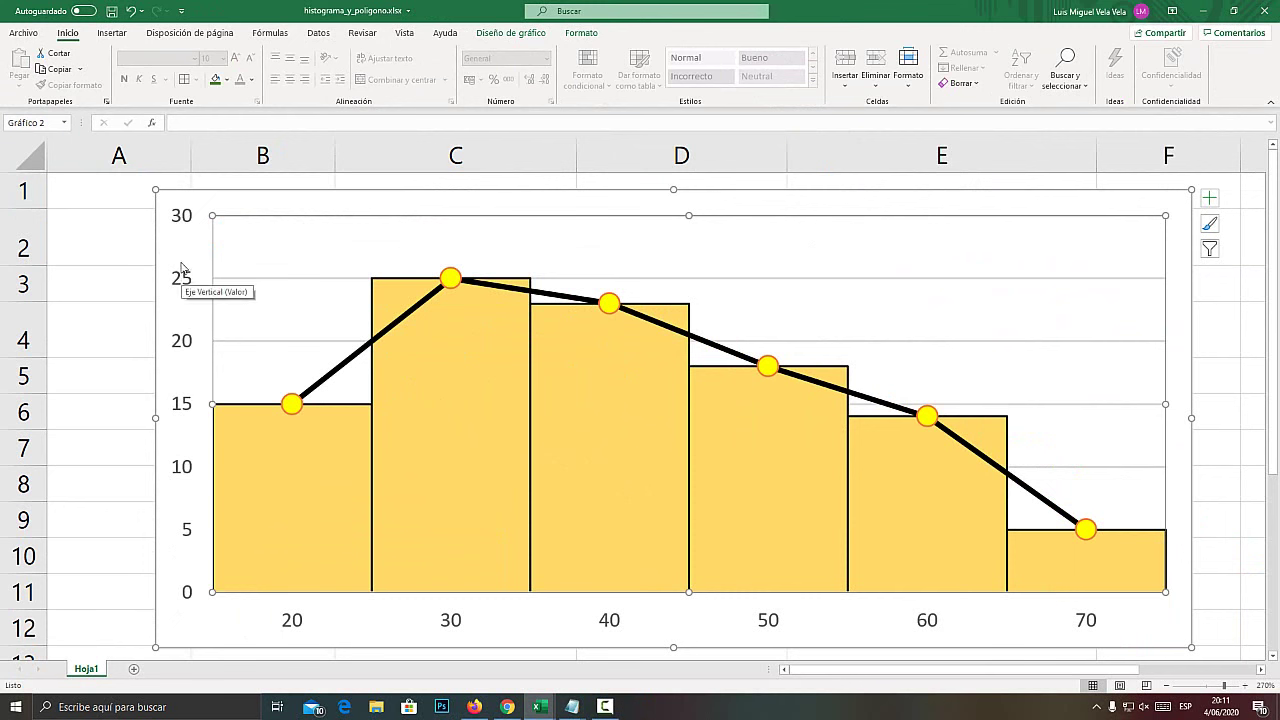
left_click(183, 279)
right_click(183, 279)
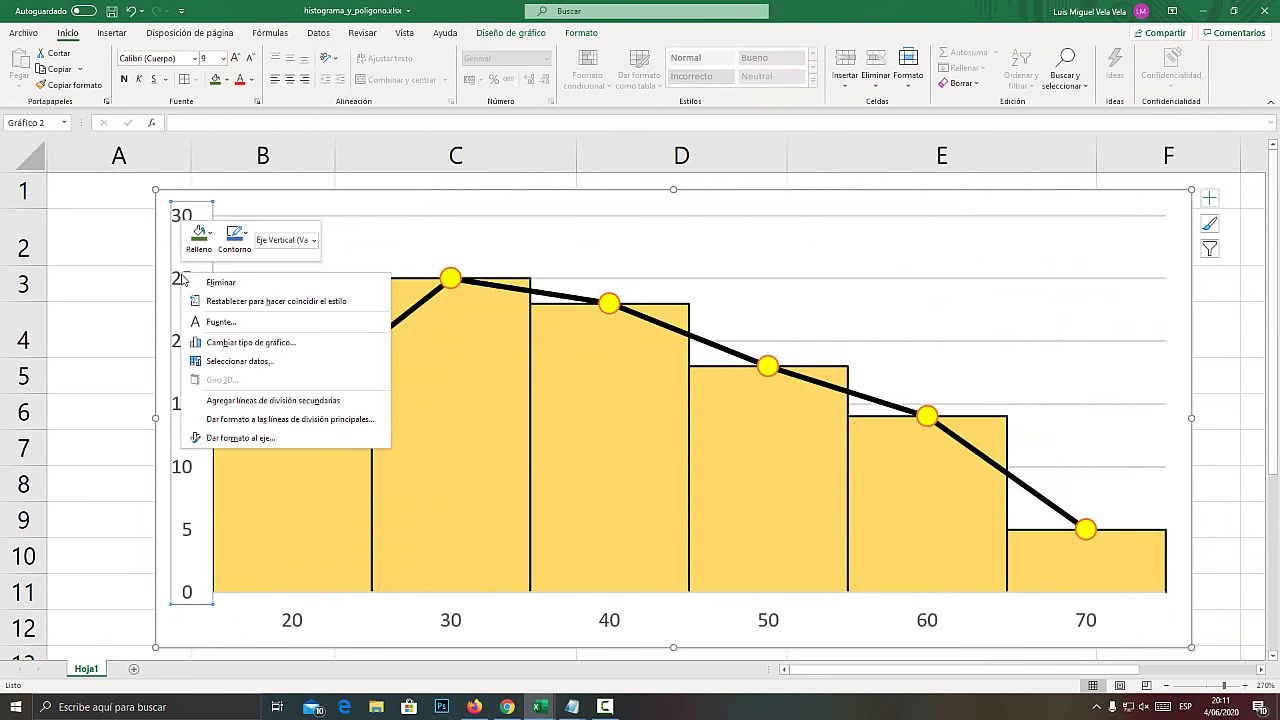
left_click(243, 440)
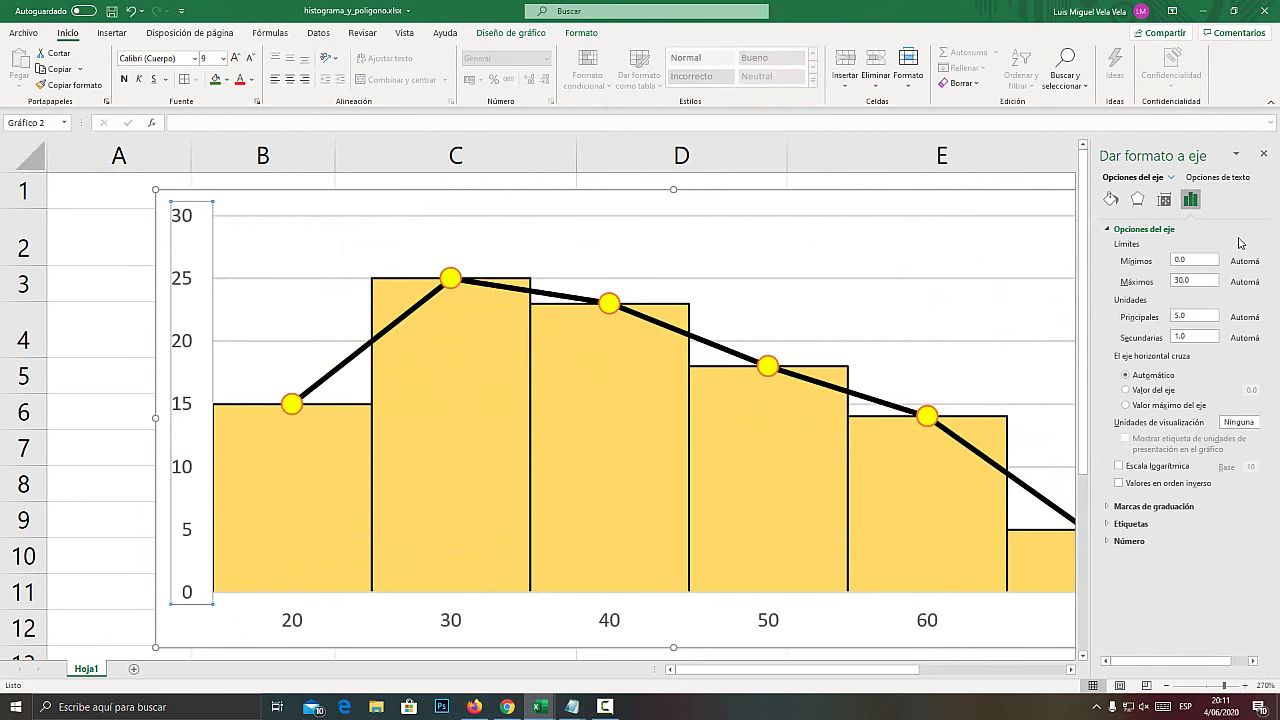
key("super+plus")
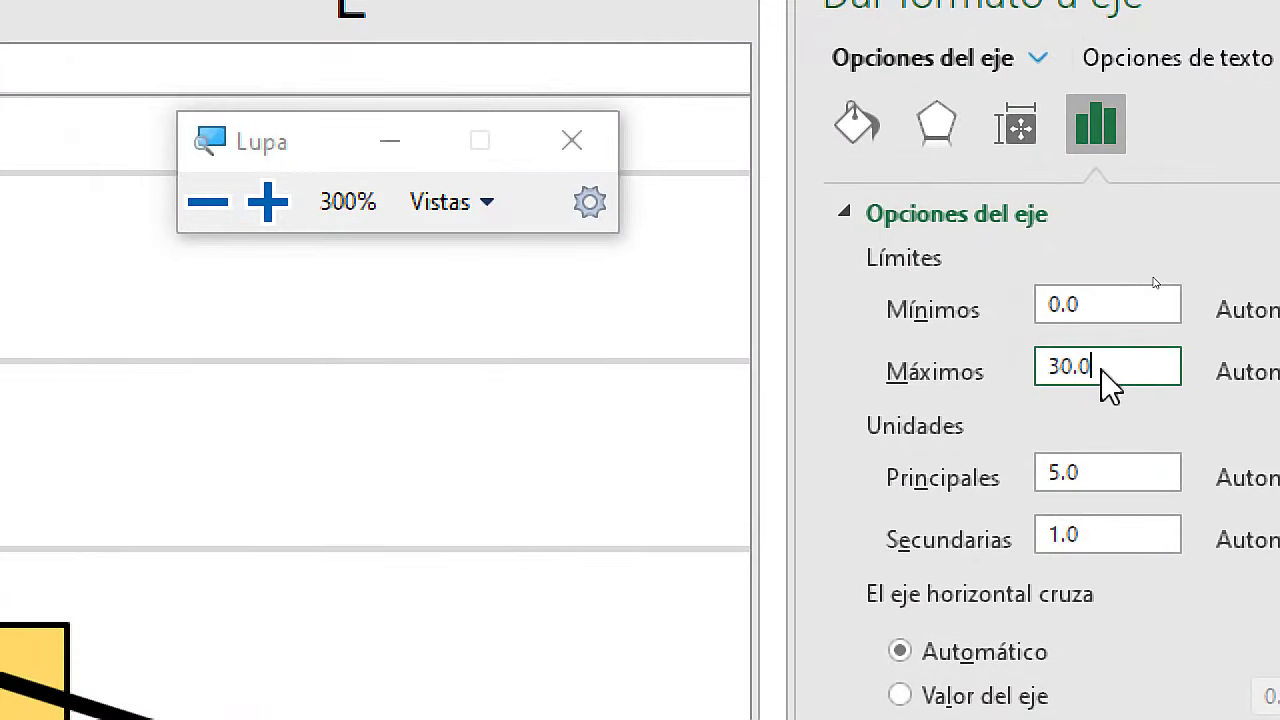
Set the vertical axis maximum to 30, after briefly trying 50
double_click(1180, 279)
key("super+Escape")
type("50")
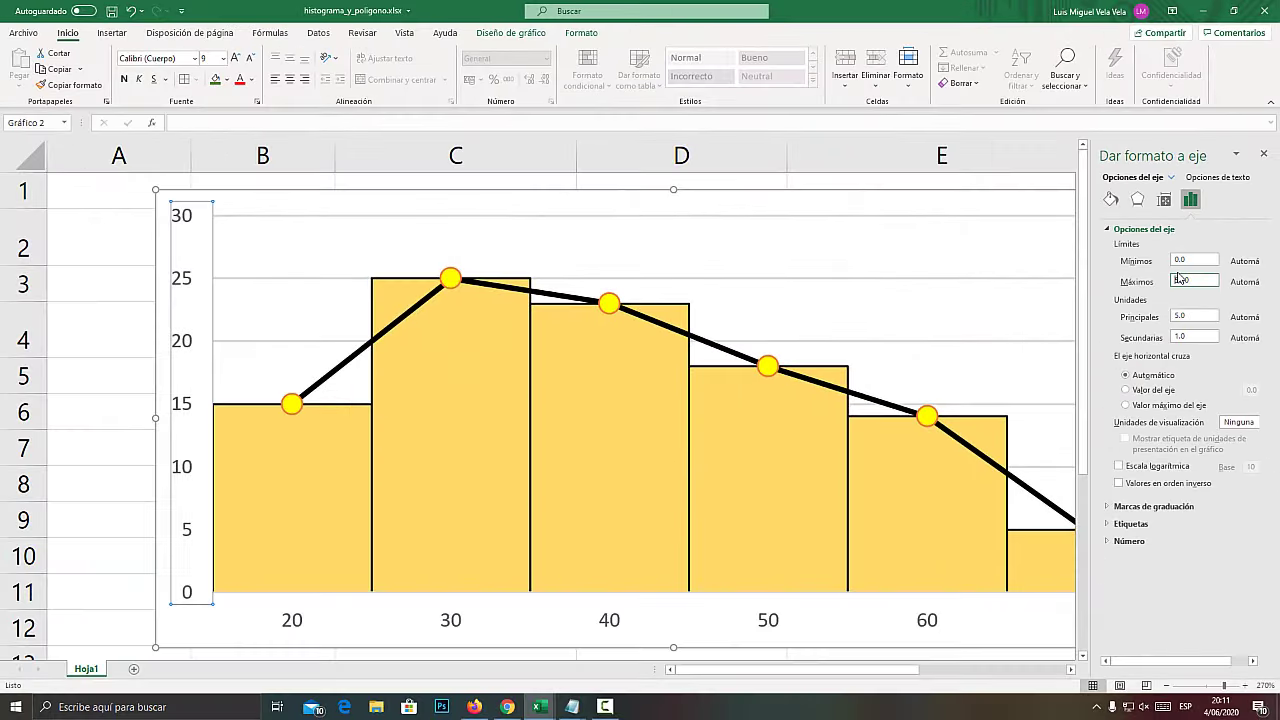
key("Return")
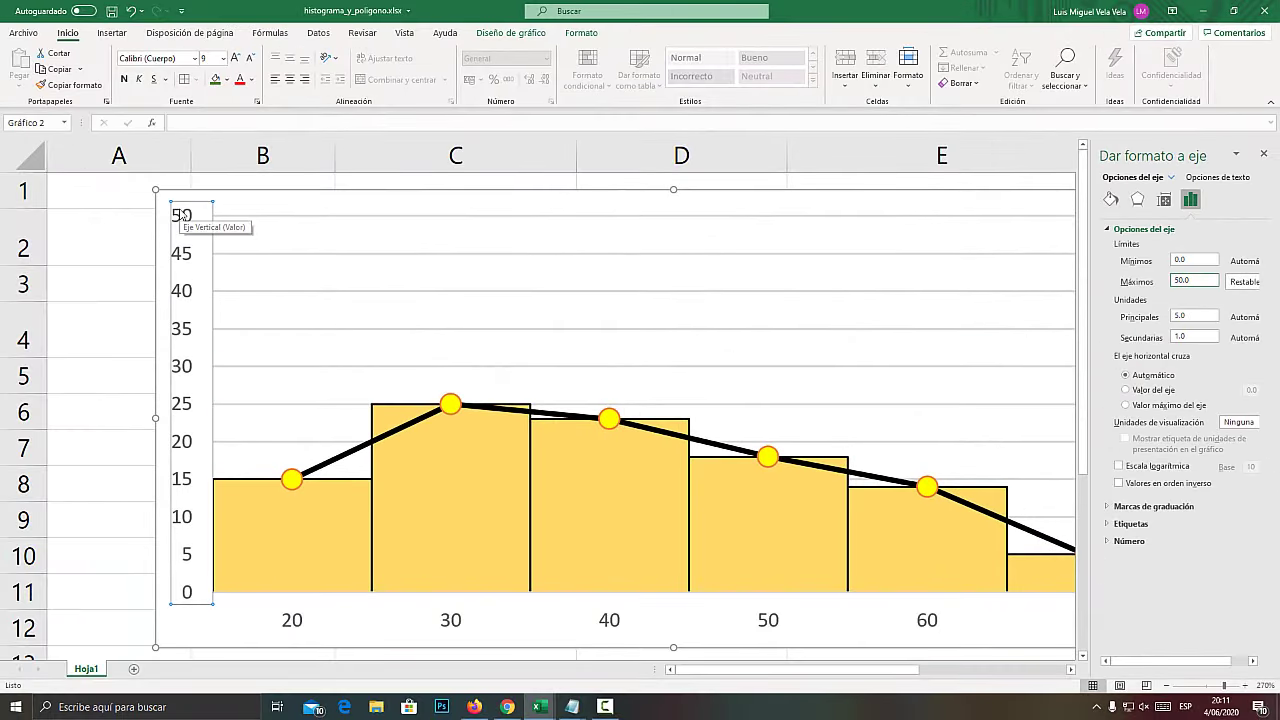
key("super+plus")
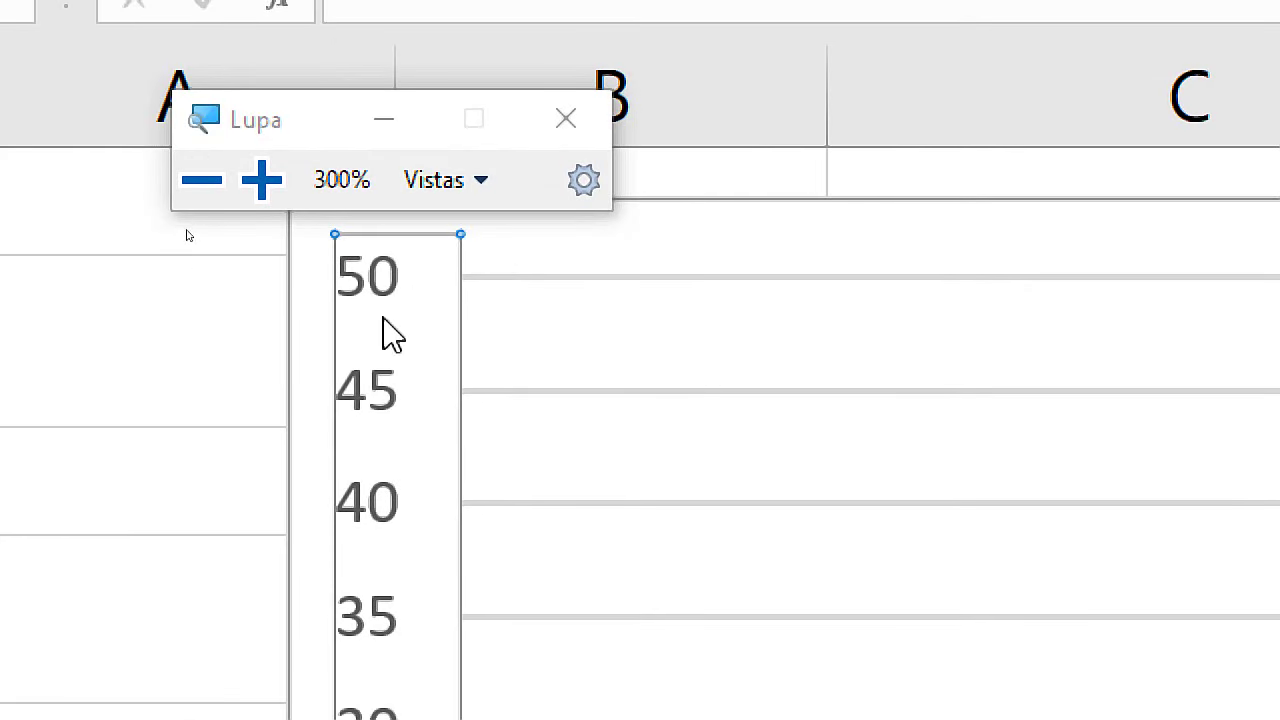
key("super+Escape")
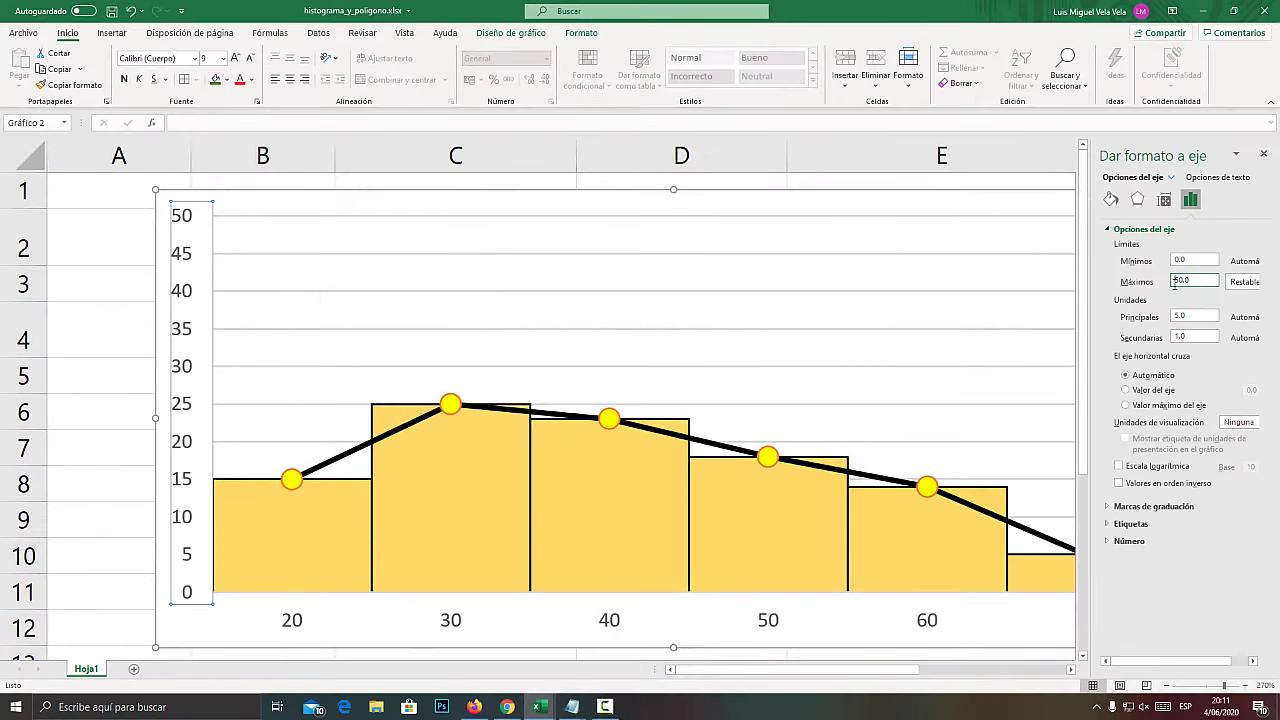
type("30")
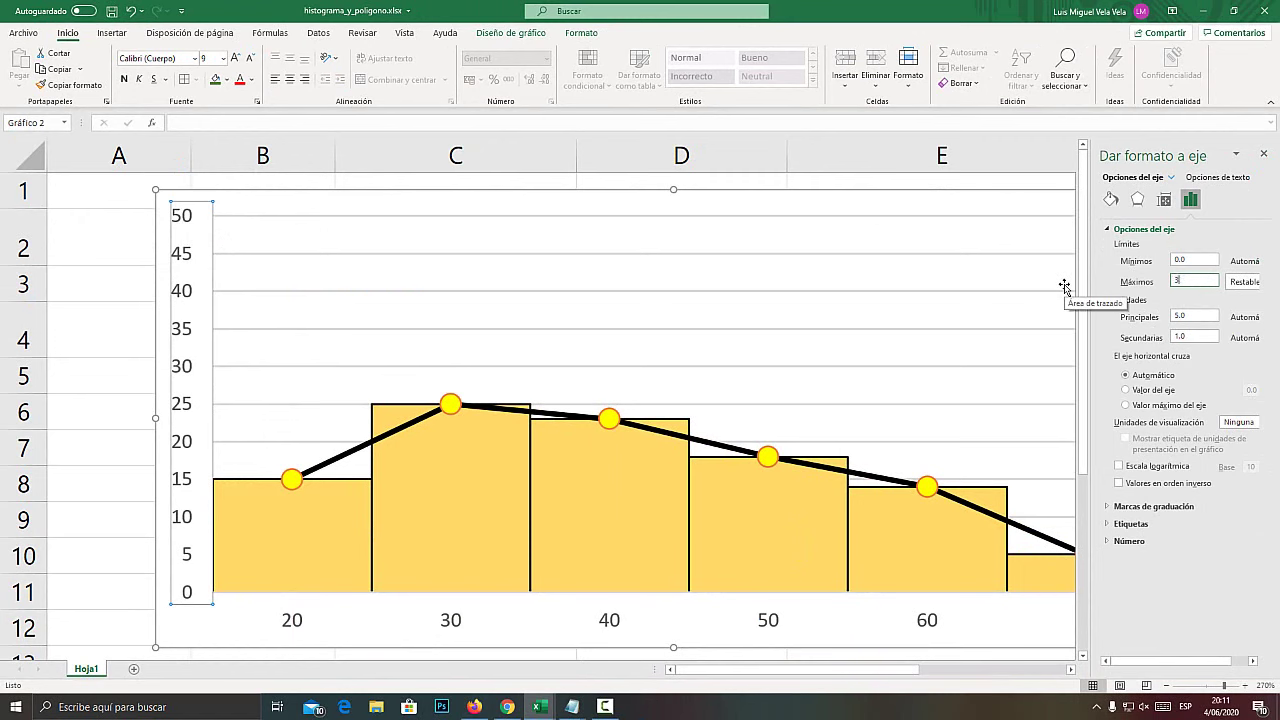
key("Return")
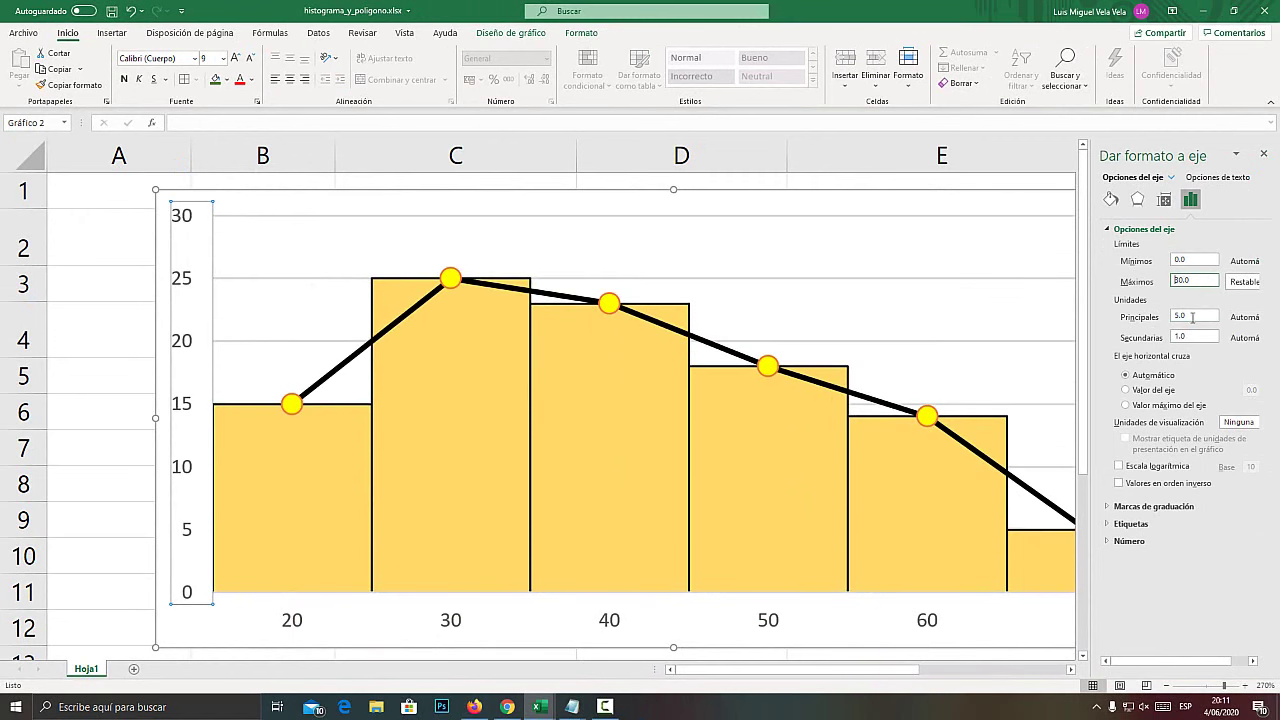
Change the vertical axis major unit from 5.0 to 2
key("super+plus")
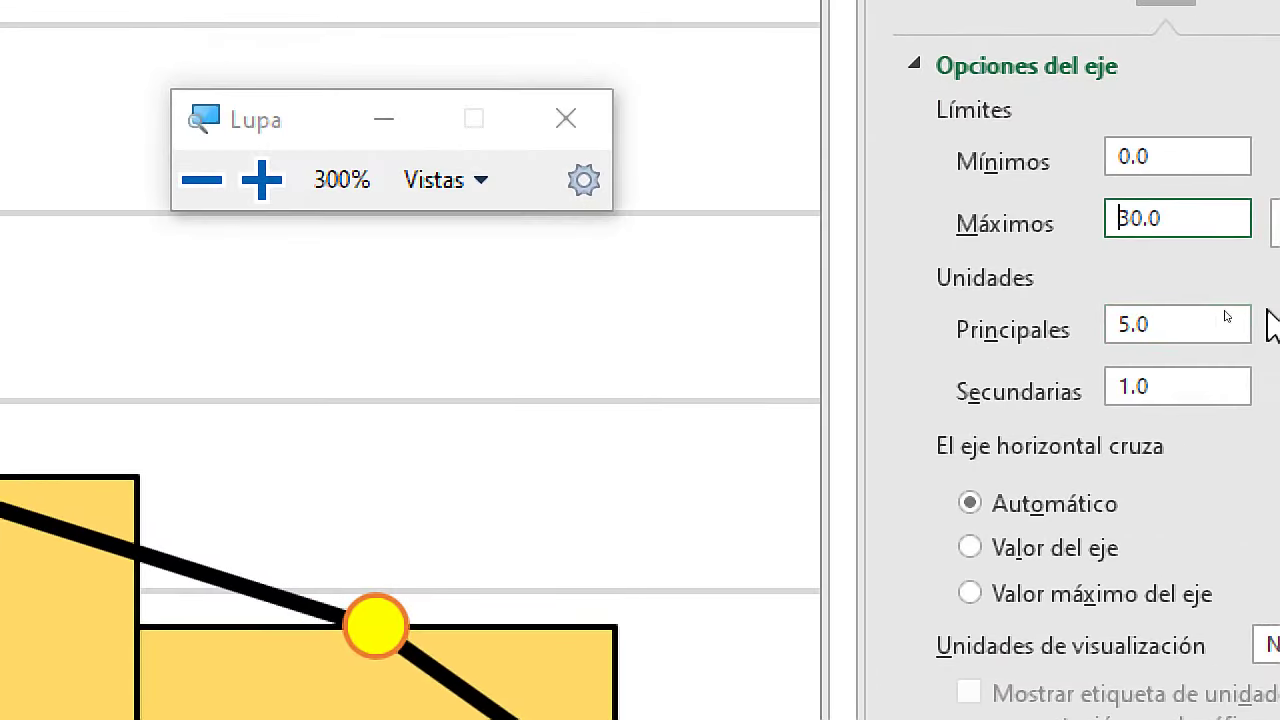
left_click_drag(1190, 314, 1173, 317)
key("super+Escape")
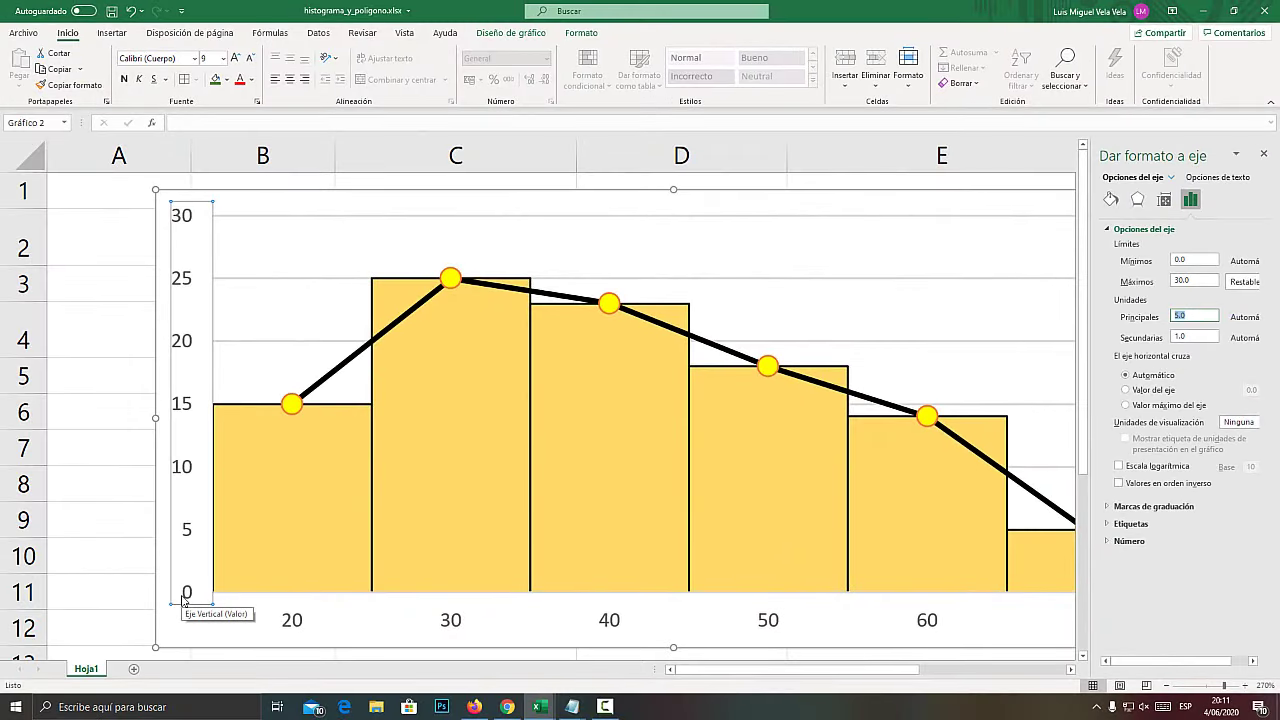
key("super+plus")
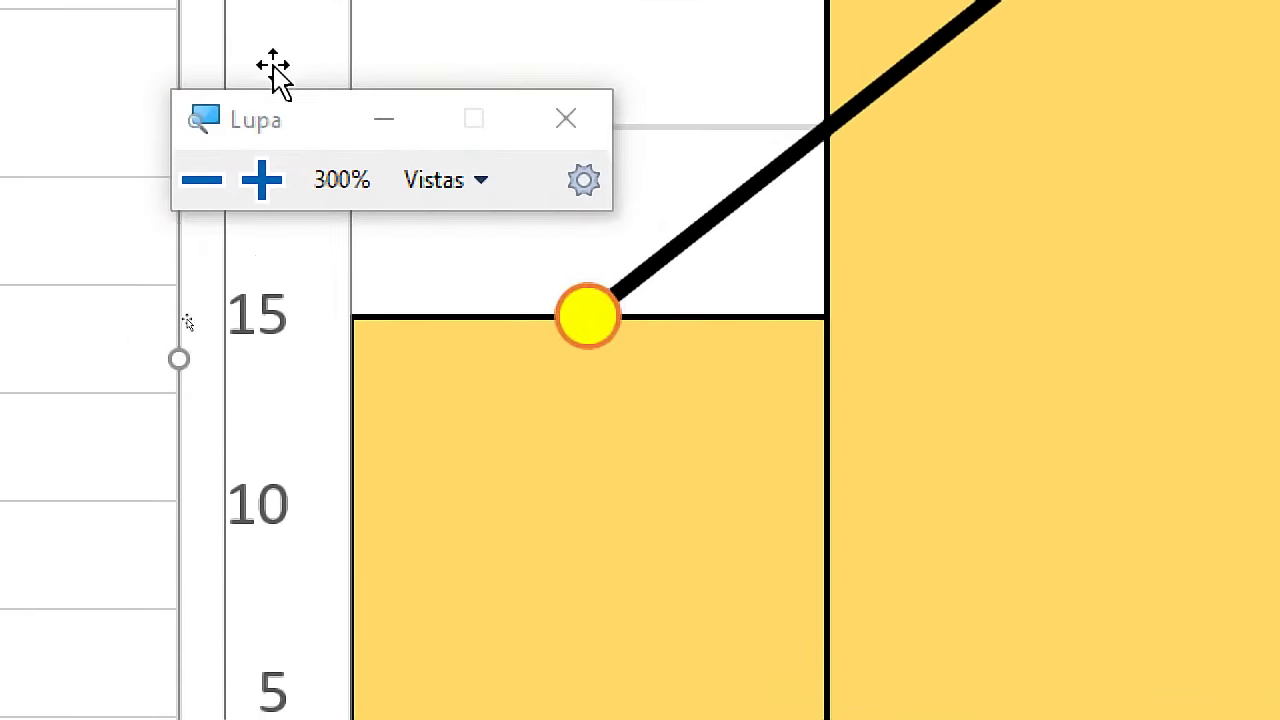
key("super+Escape")
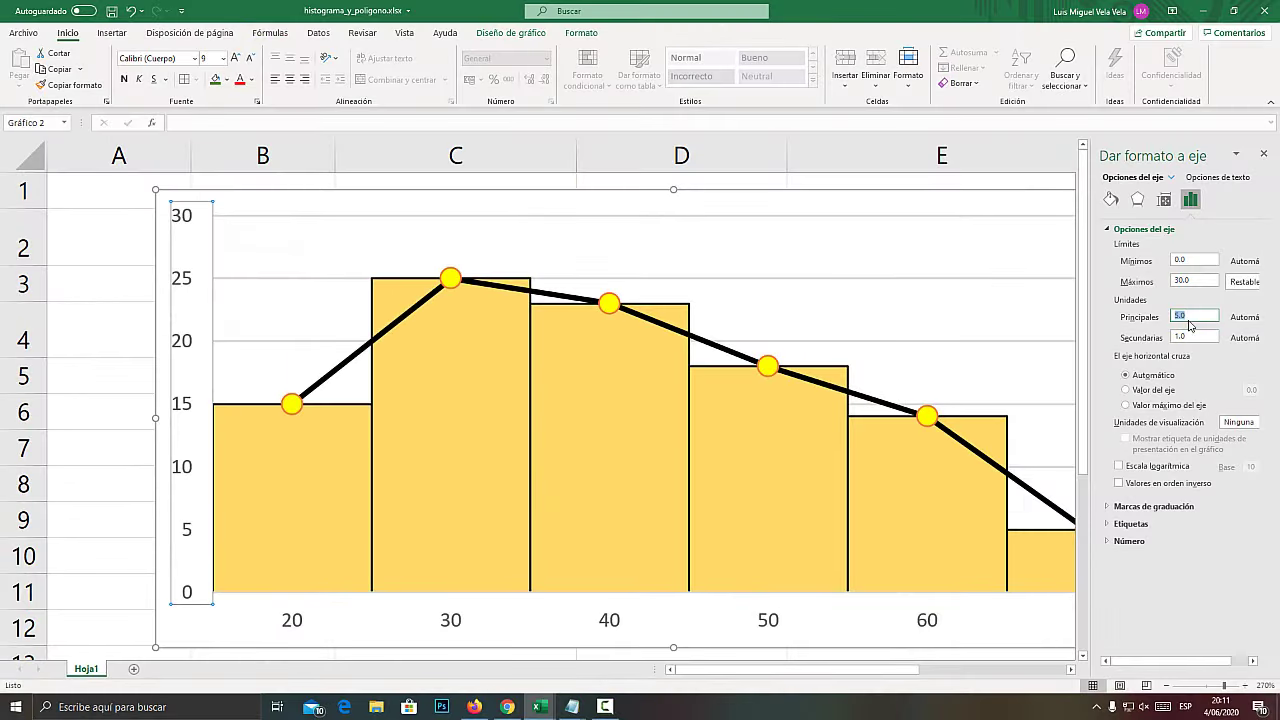
key("super+plus")
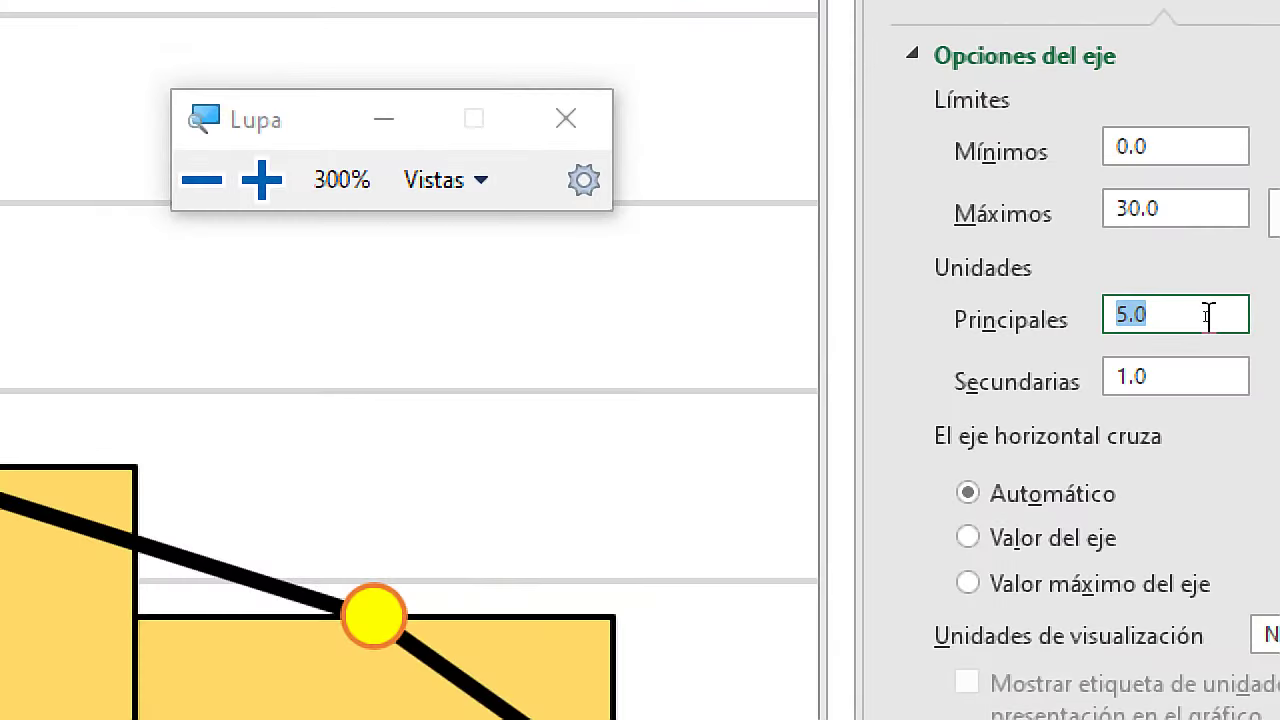
type("2")
key("super+Escape")
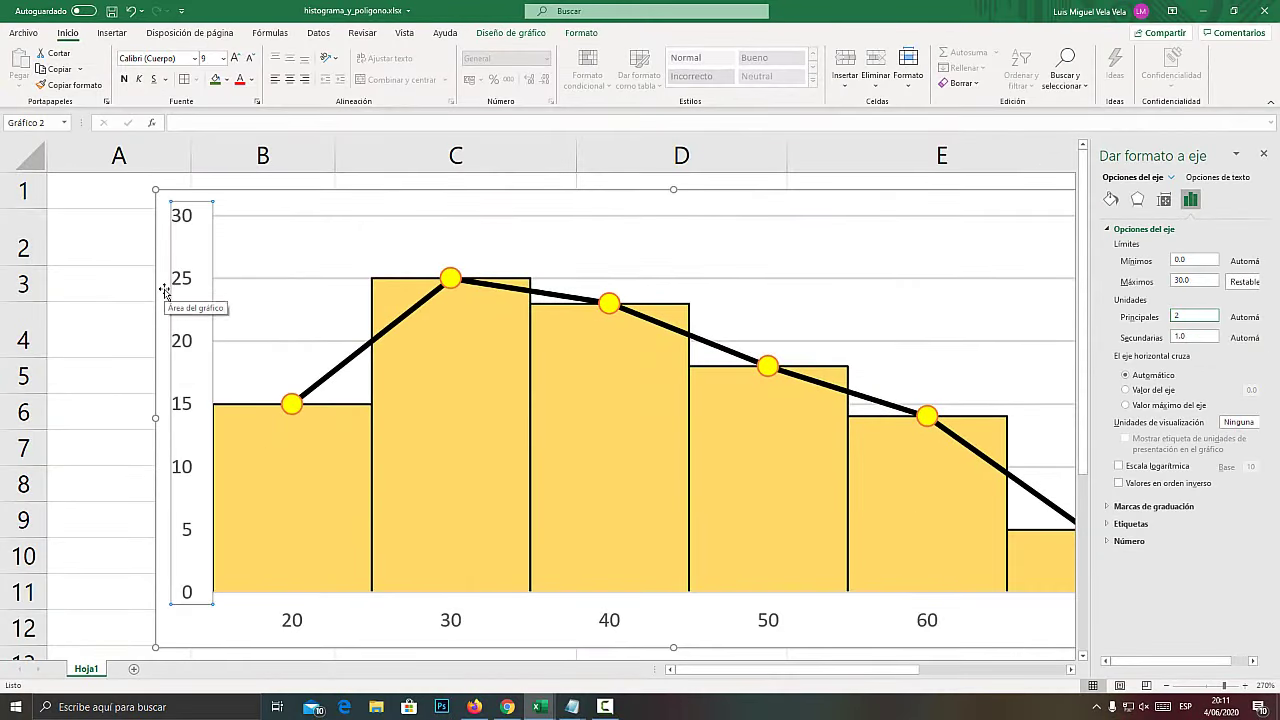
key("Return")
key("super+plus")
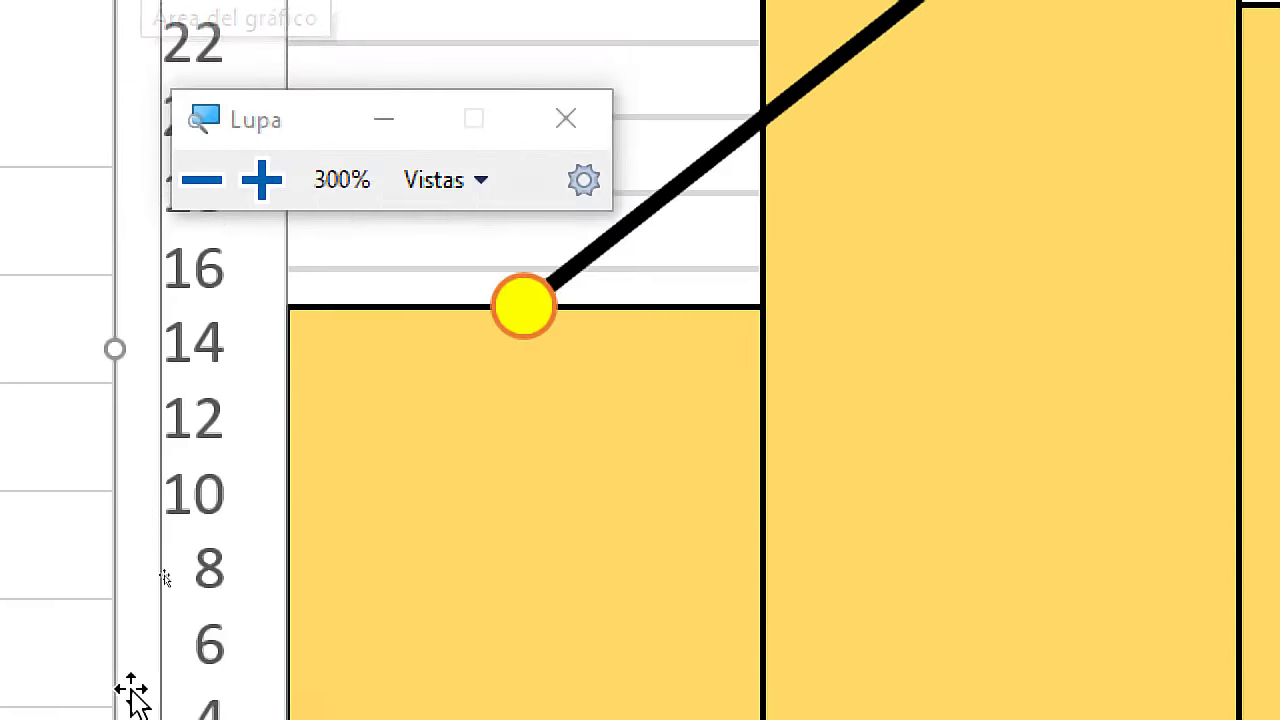
key("super+Escape")
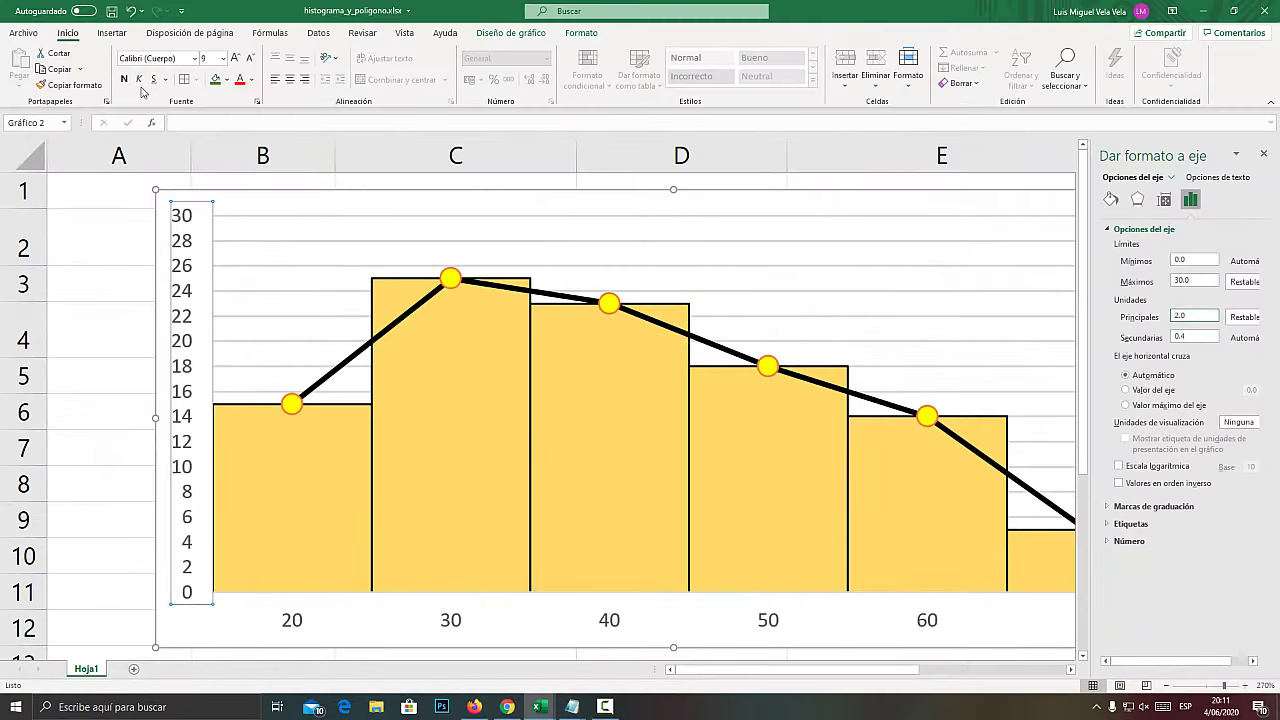
Make the vertical axis numbers bold red, close the axis pane, and move the chart left over columns A–E
left_click(124, 79)
left_click(240, 79)
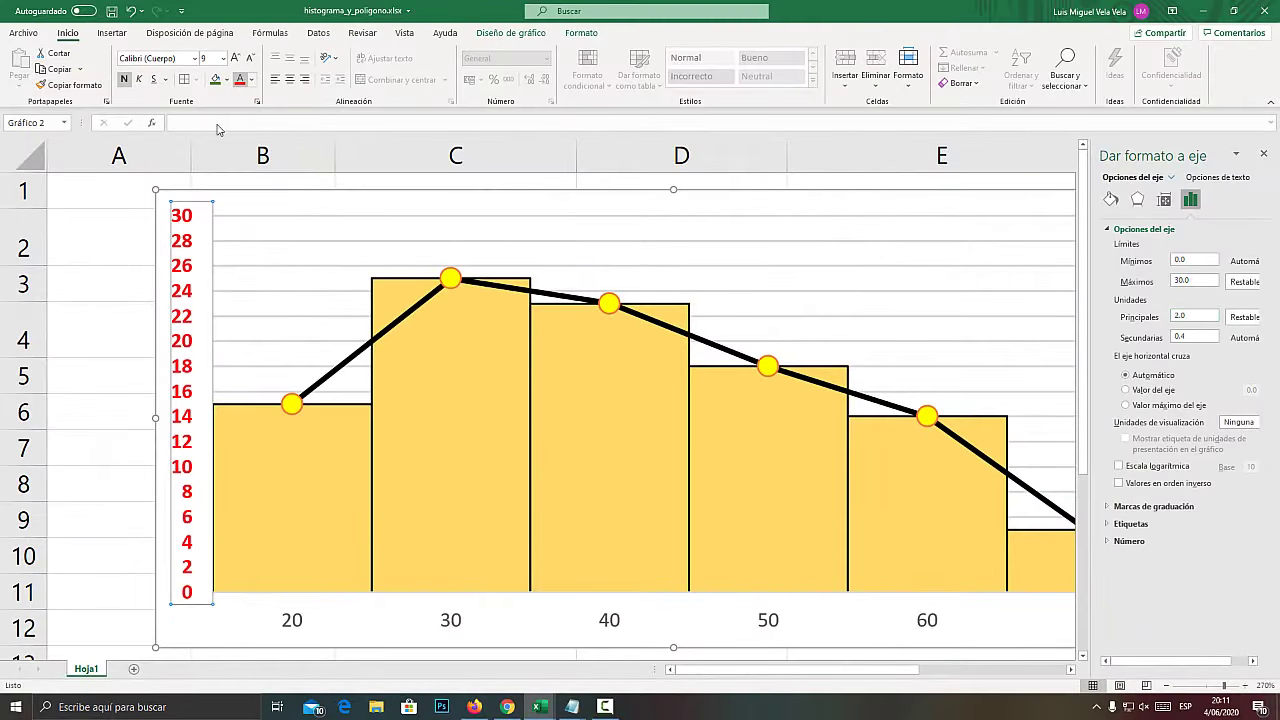
left_click(1263, 155)
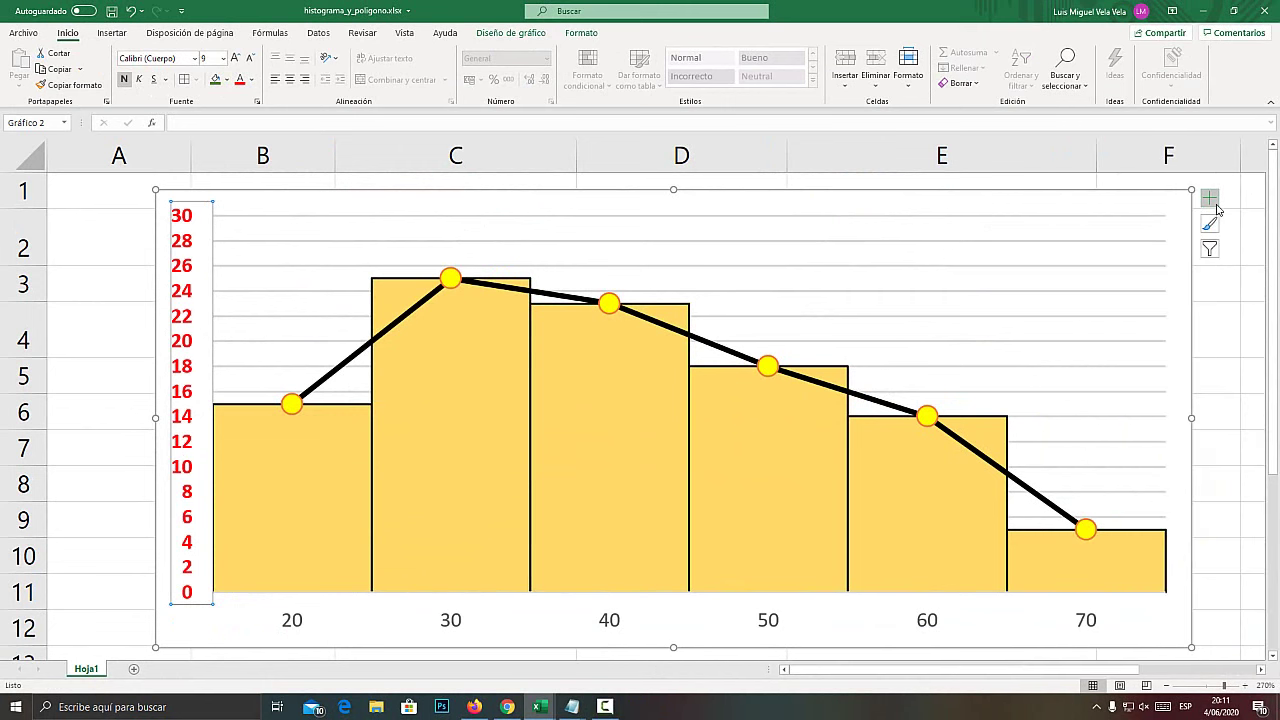
key("super")
key("super")
mouse_move(1030, 200)
left_mouse_down()
mouse_move(1080, 210)
mouse_move(1012, 187)
left_mouse_up()
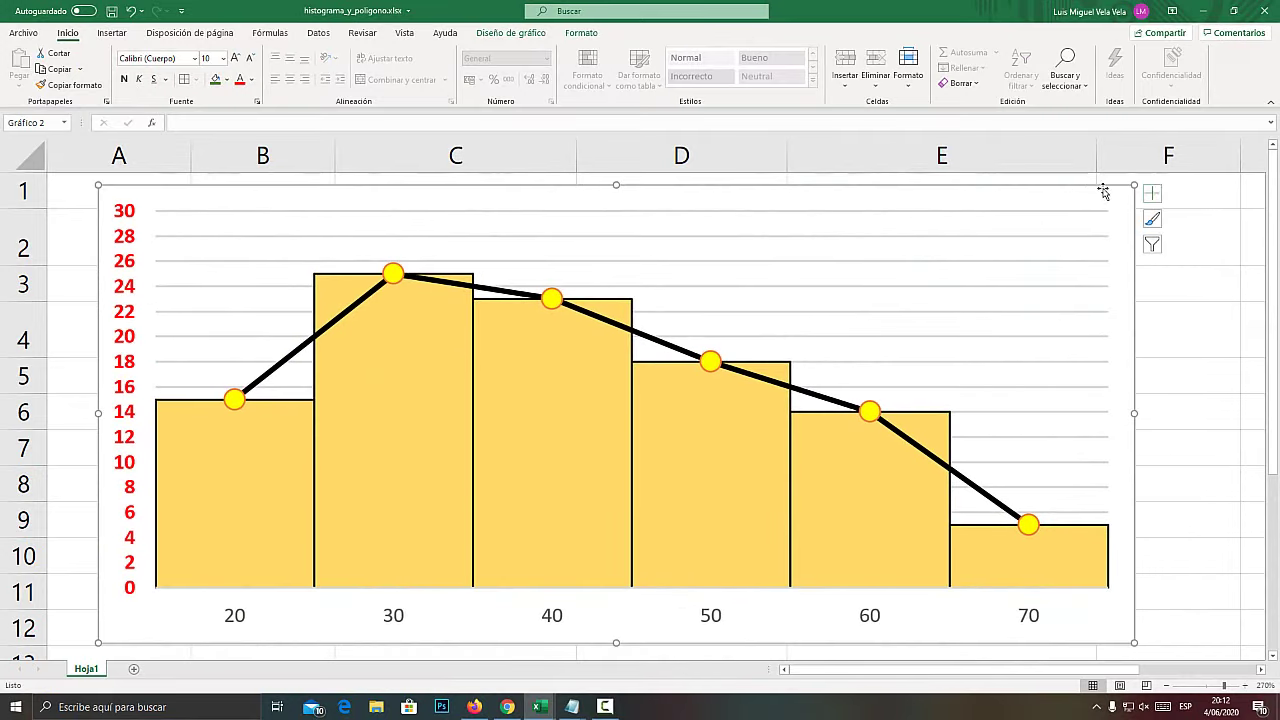
Add a legend and place it at the Top (Arriba) of the chart, above the plot area
key("super+plus")
left_click(1158, 195)
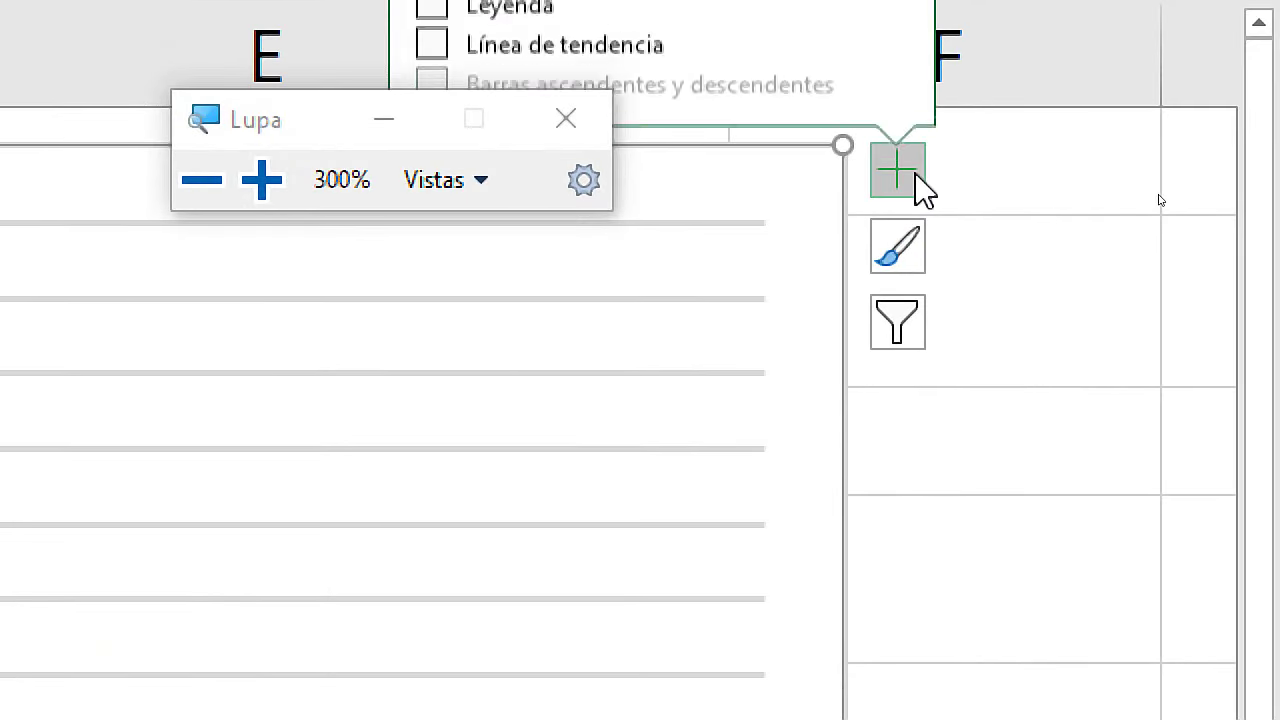
key("super+Escape")
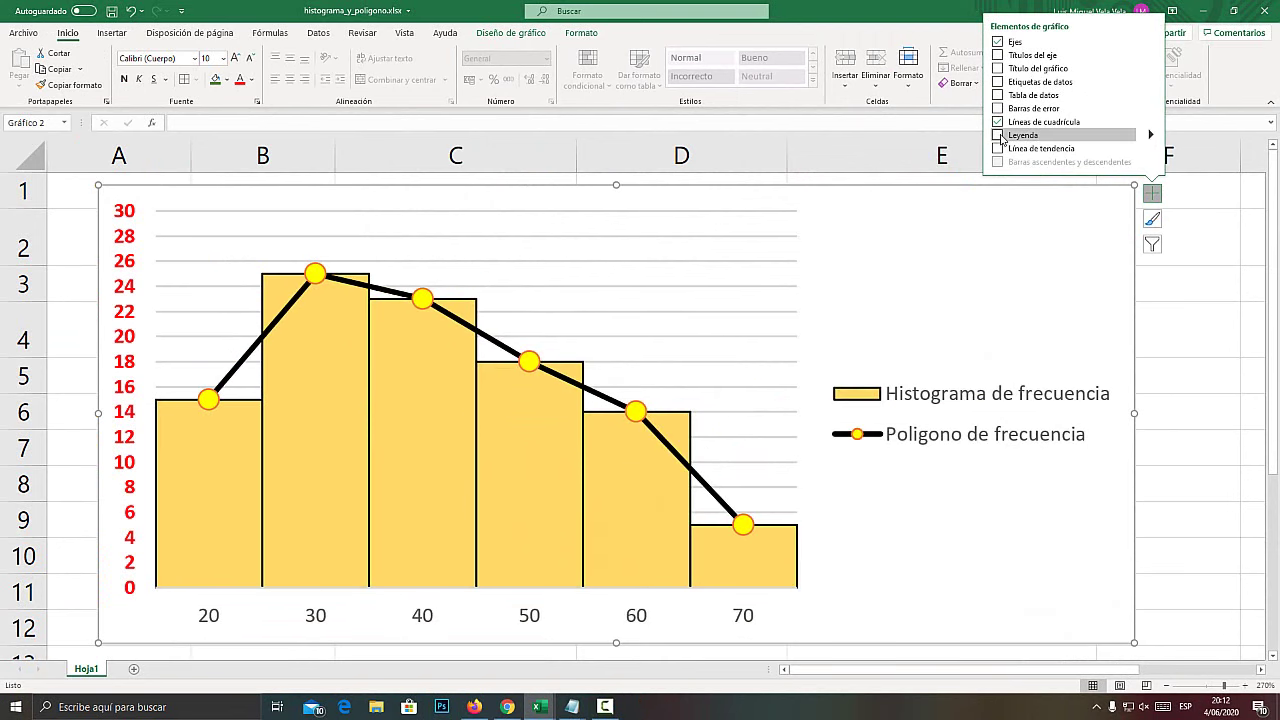
left_click(999, 136)
key("super+plus")
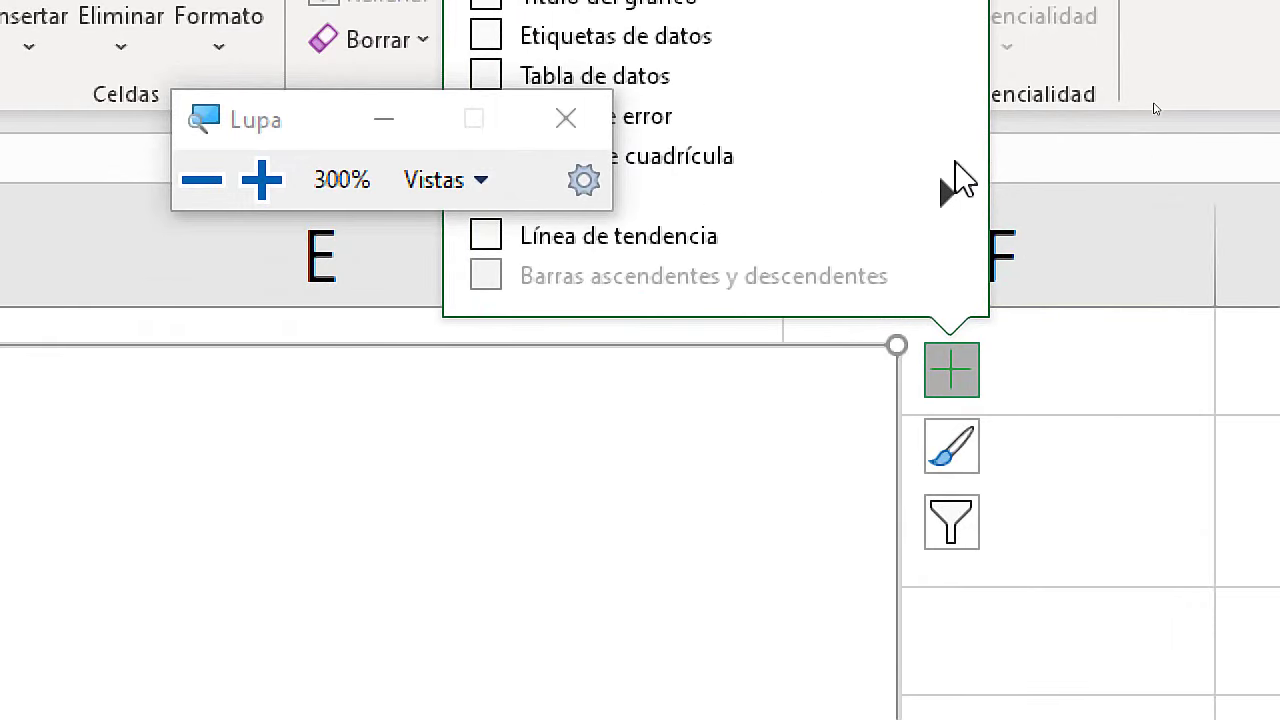
mouse_move(943, 320)
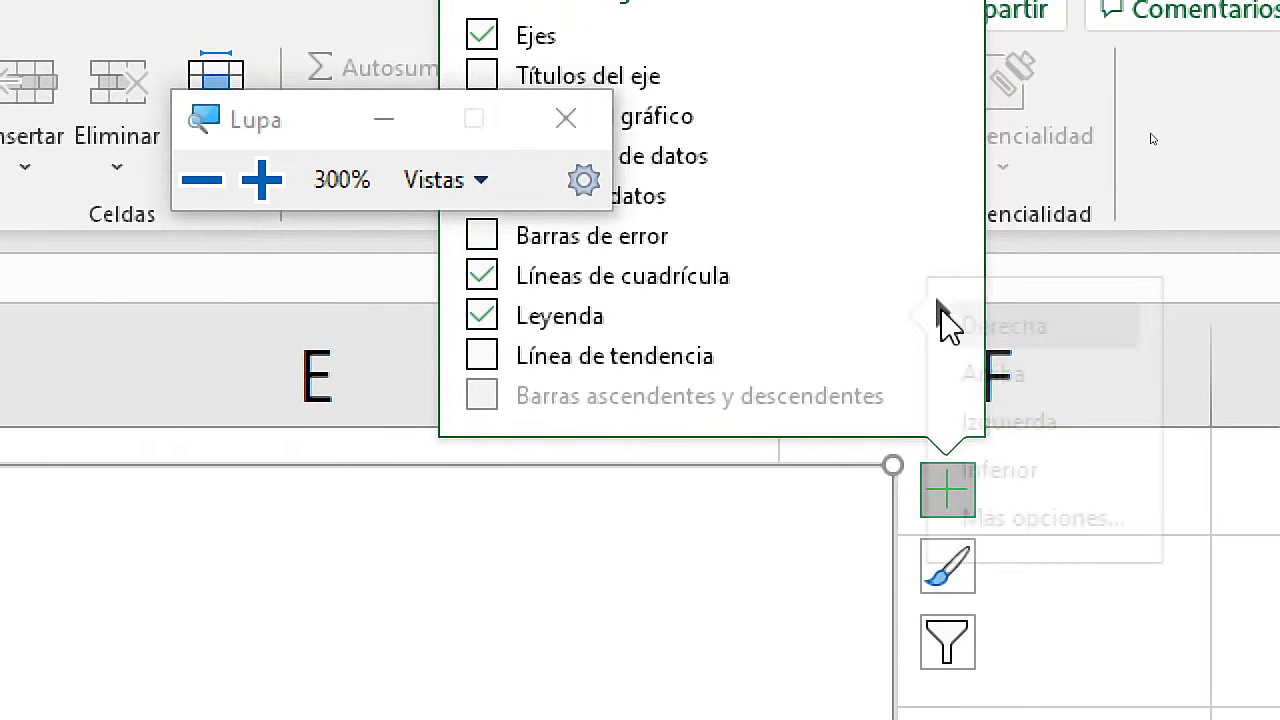
key("super+Escape")
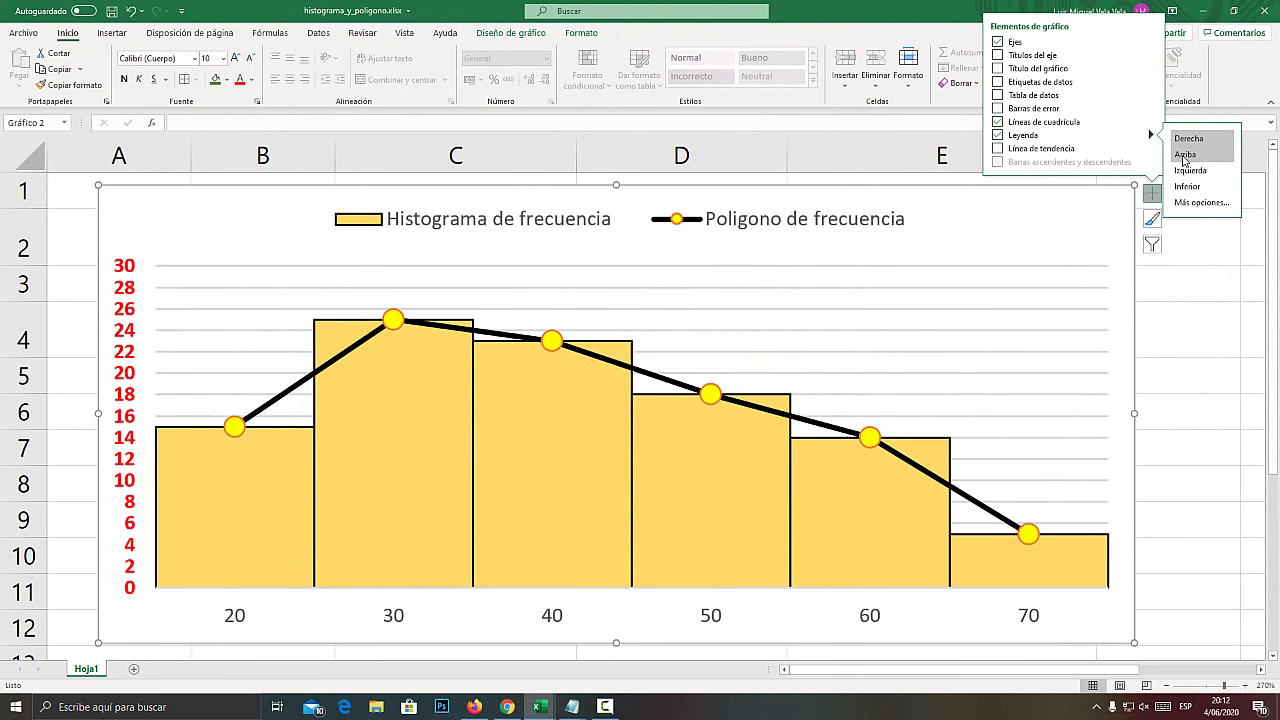
left_click(1184, 156)
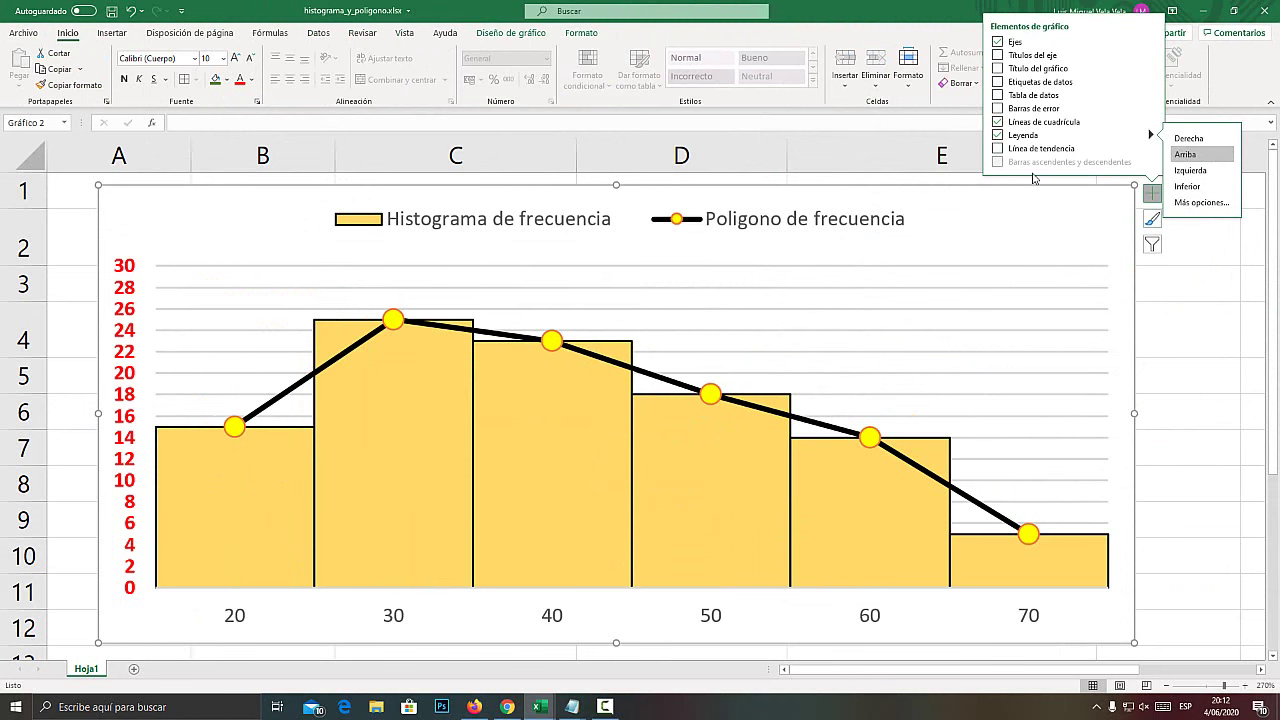
Turn on data labels showing frequencies 15, 25, 23, 18, 14 and 5, then reselect the chart
left_click(997, 82)
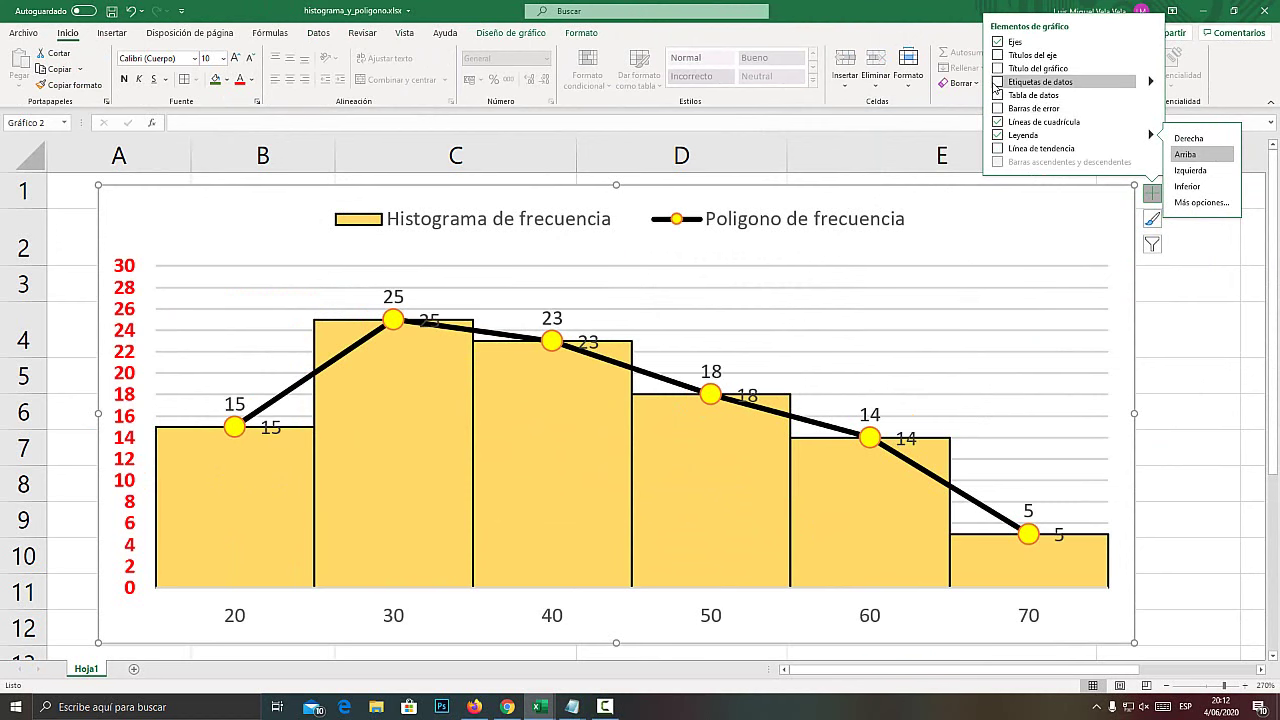
key("super+plus")
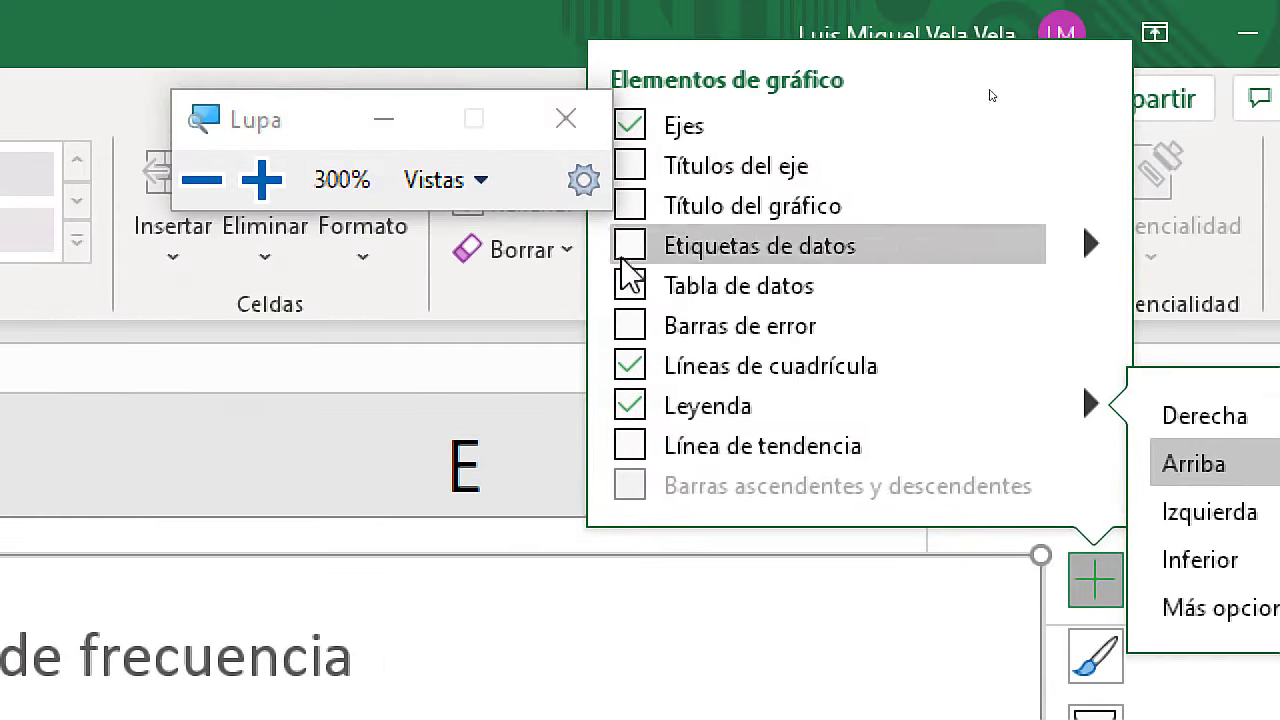
key("super+Escape")
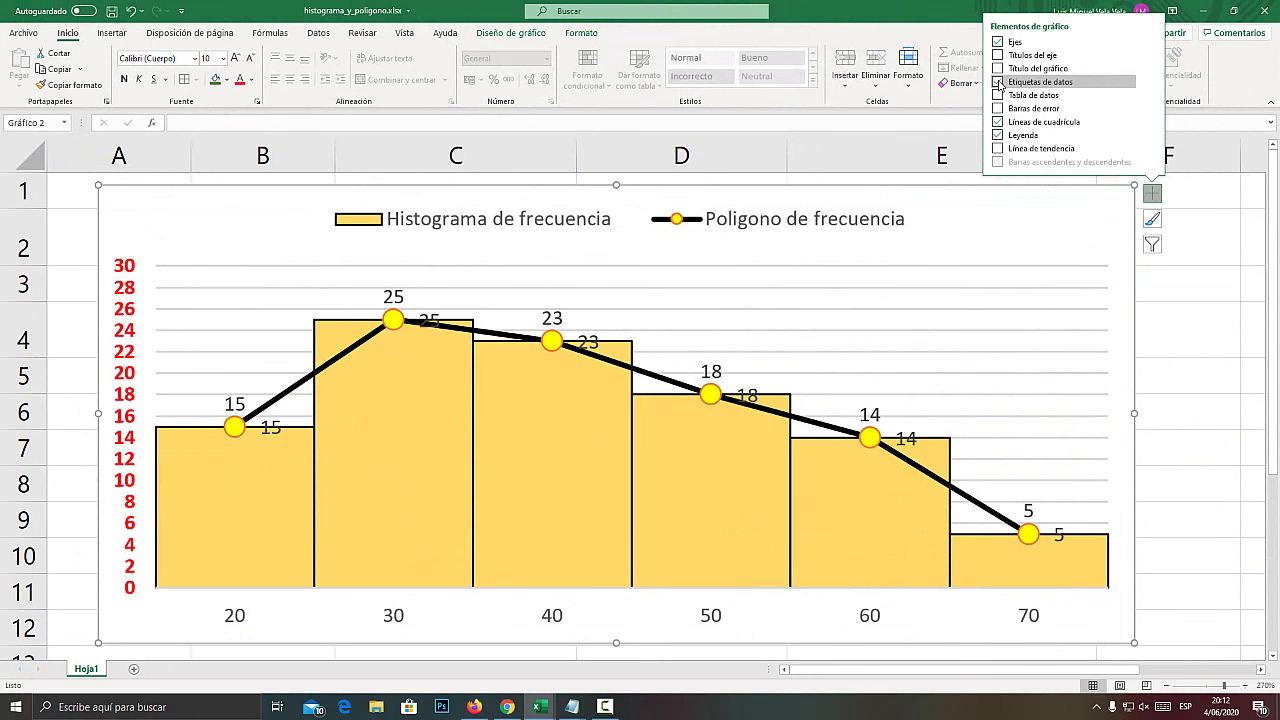
left_click(1151, 82)
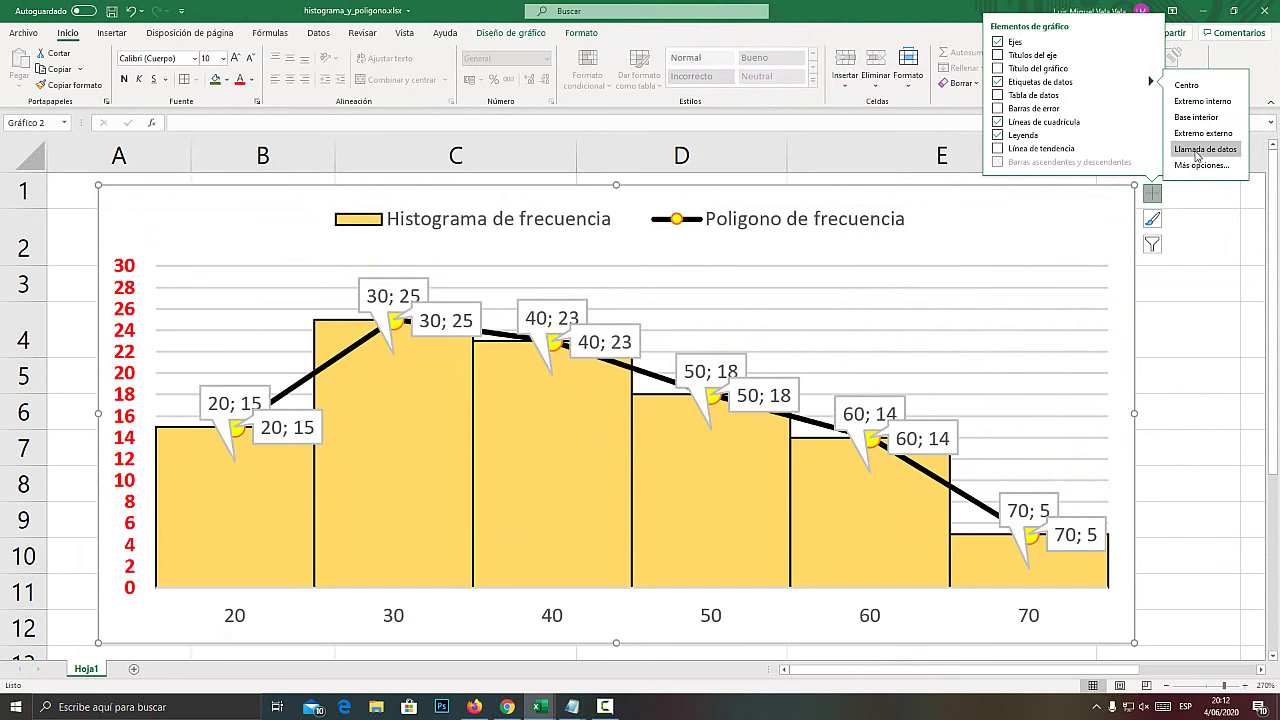
left_click(1170, 235)
left_click(1124, 204)
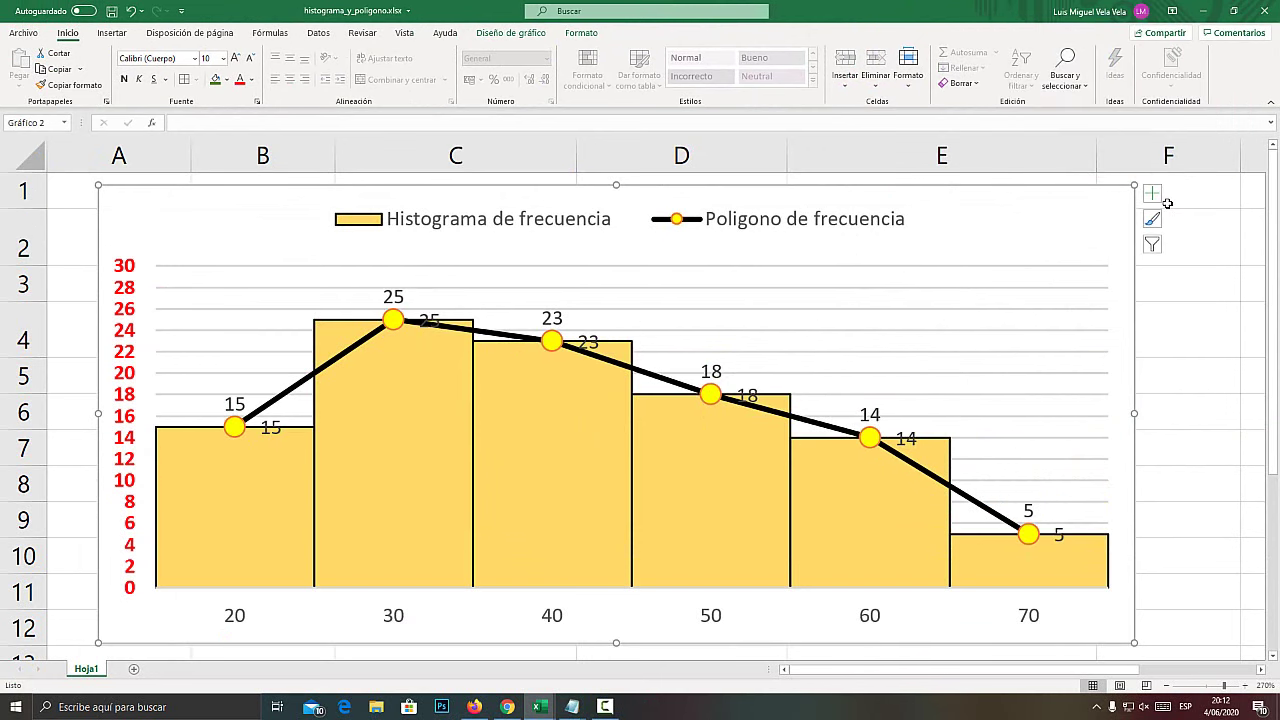
key("super+plus")
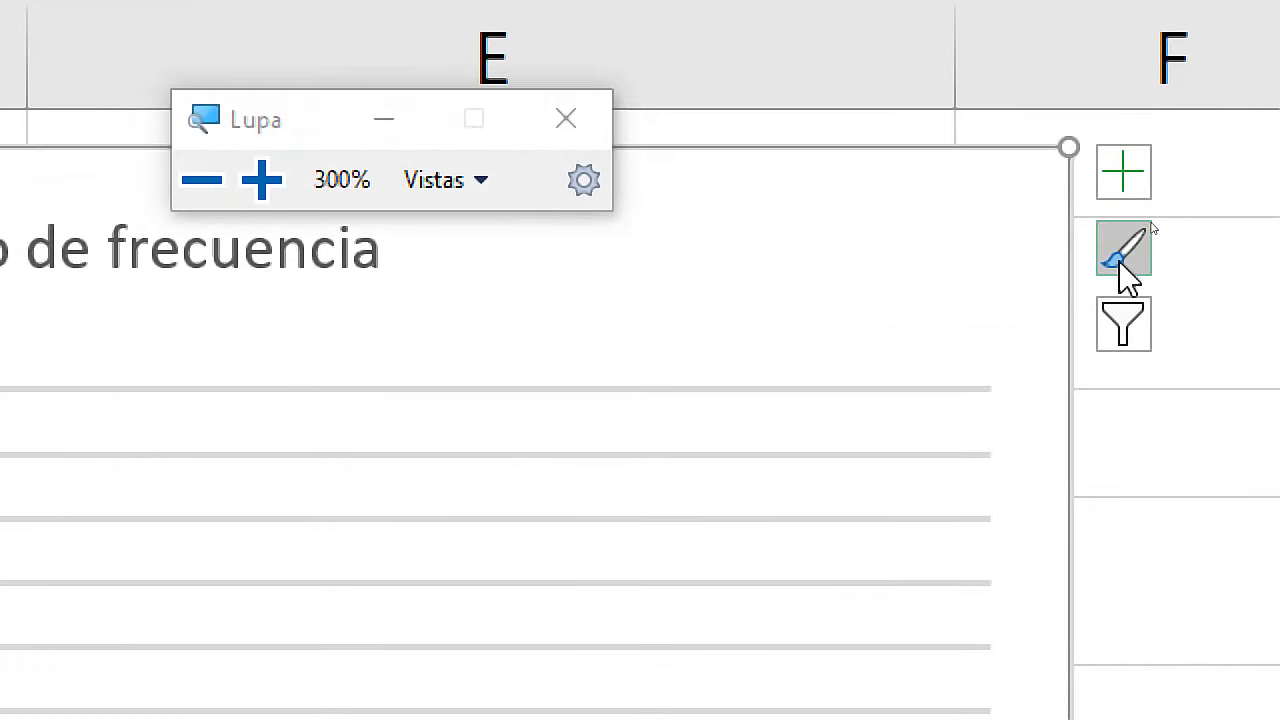
key("super+minus")
left_click(1152, 219)
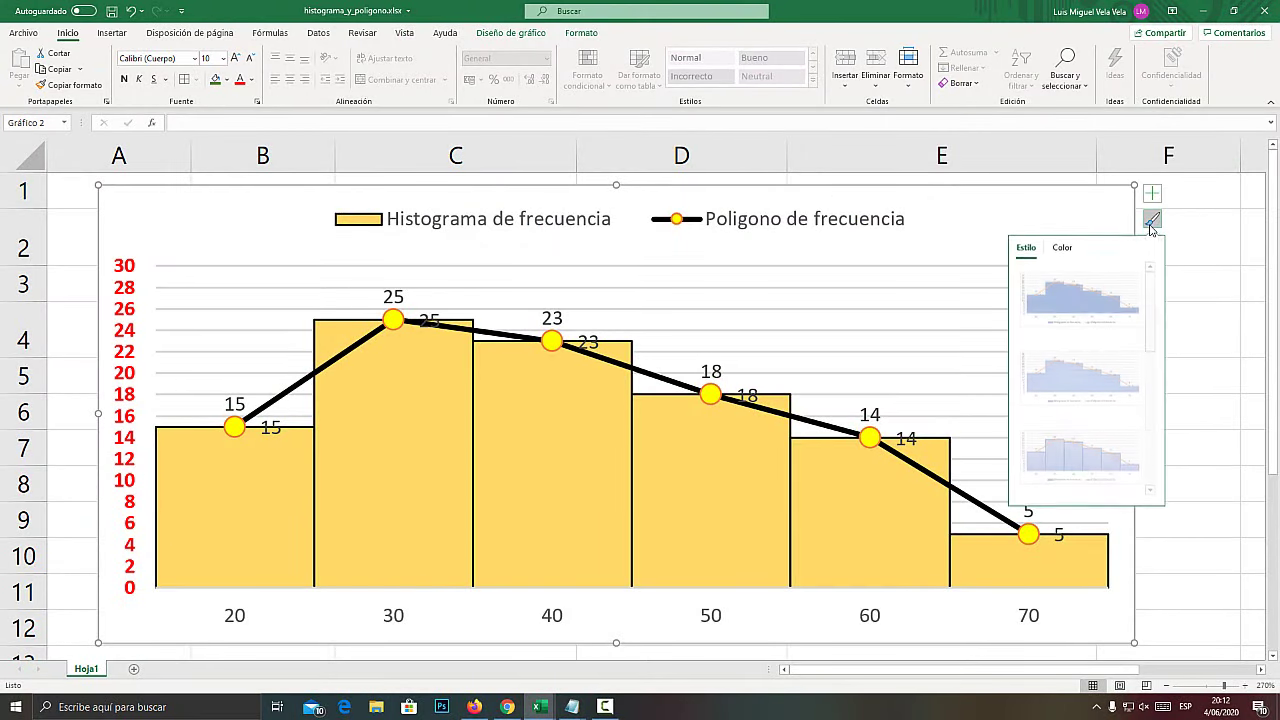
scroll(1088, 380, "down", 2)
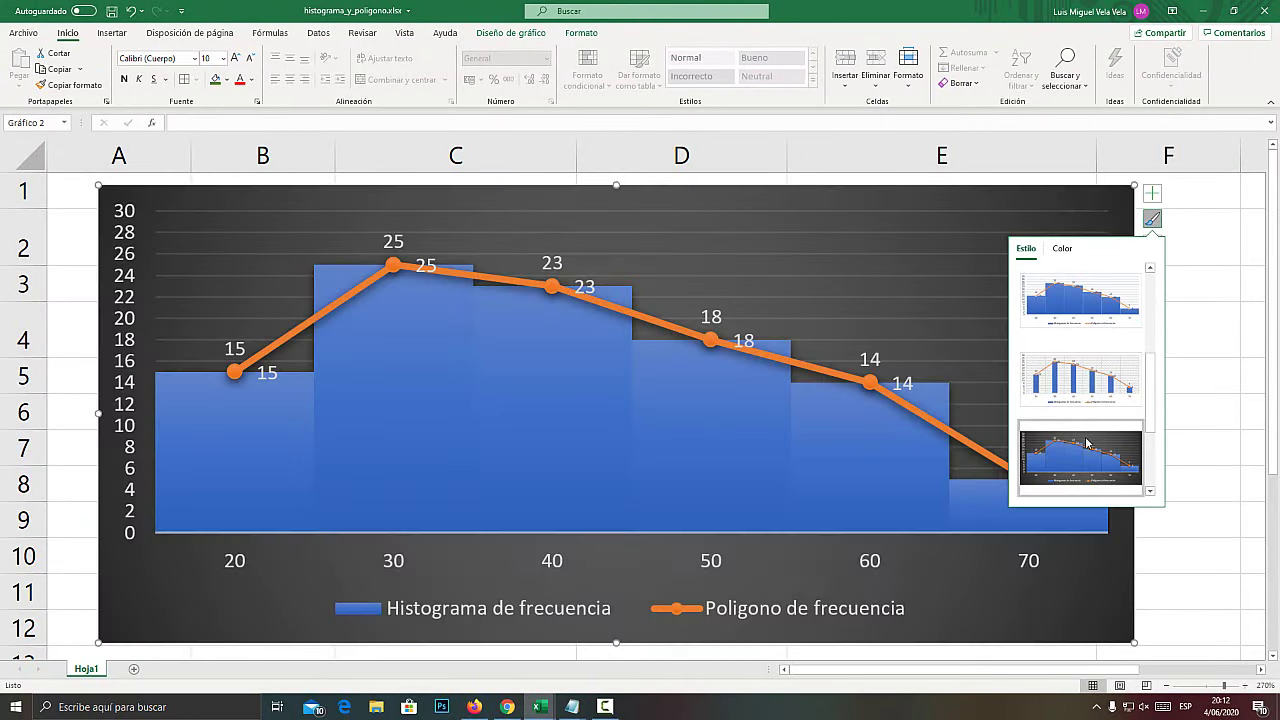
scroll(1088, 385, "up", 2)
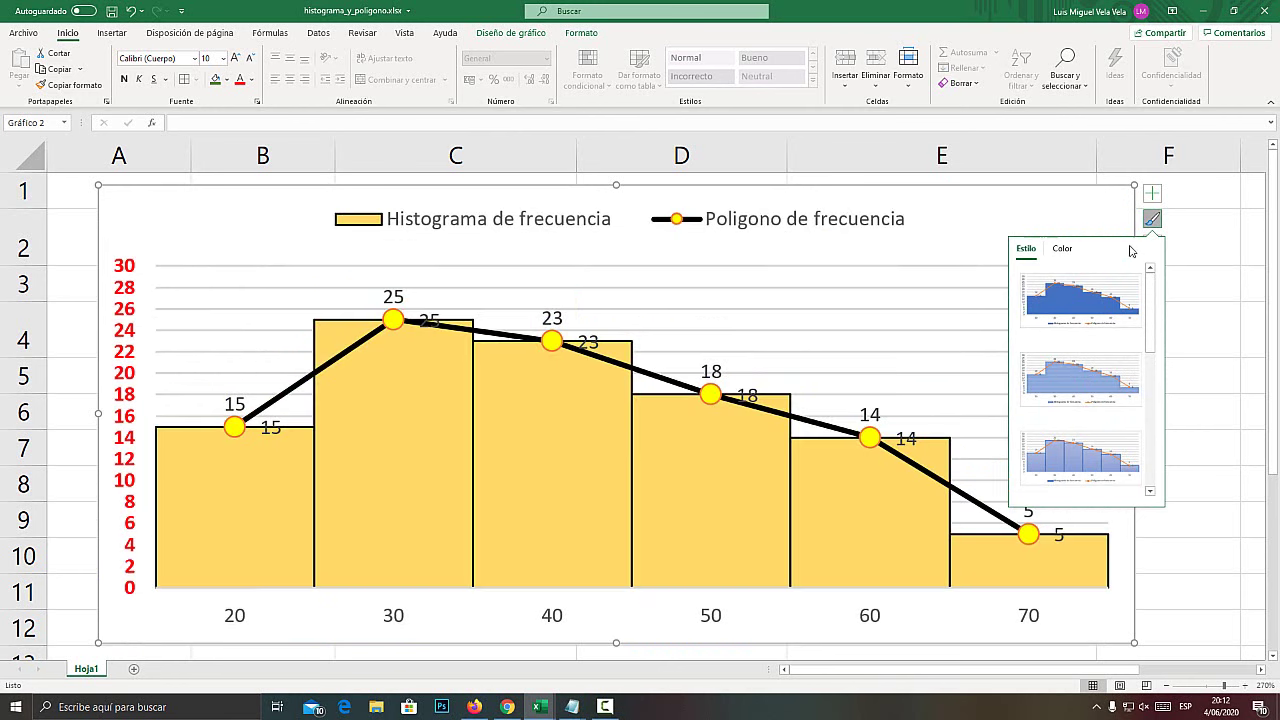
left_click(1150, 214)
left_click(1123, 198)
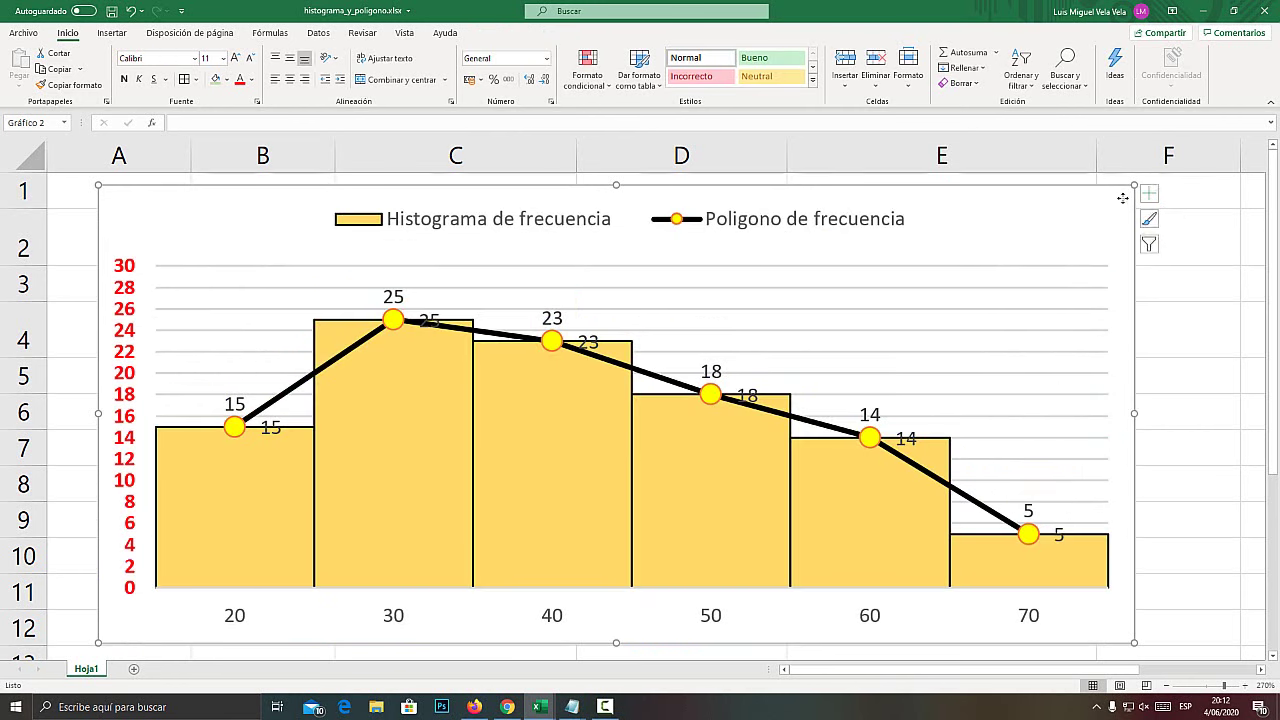
left_click(1151, 244)
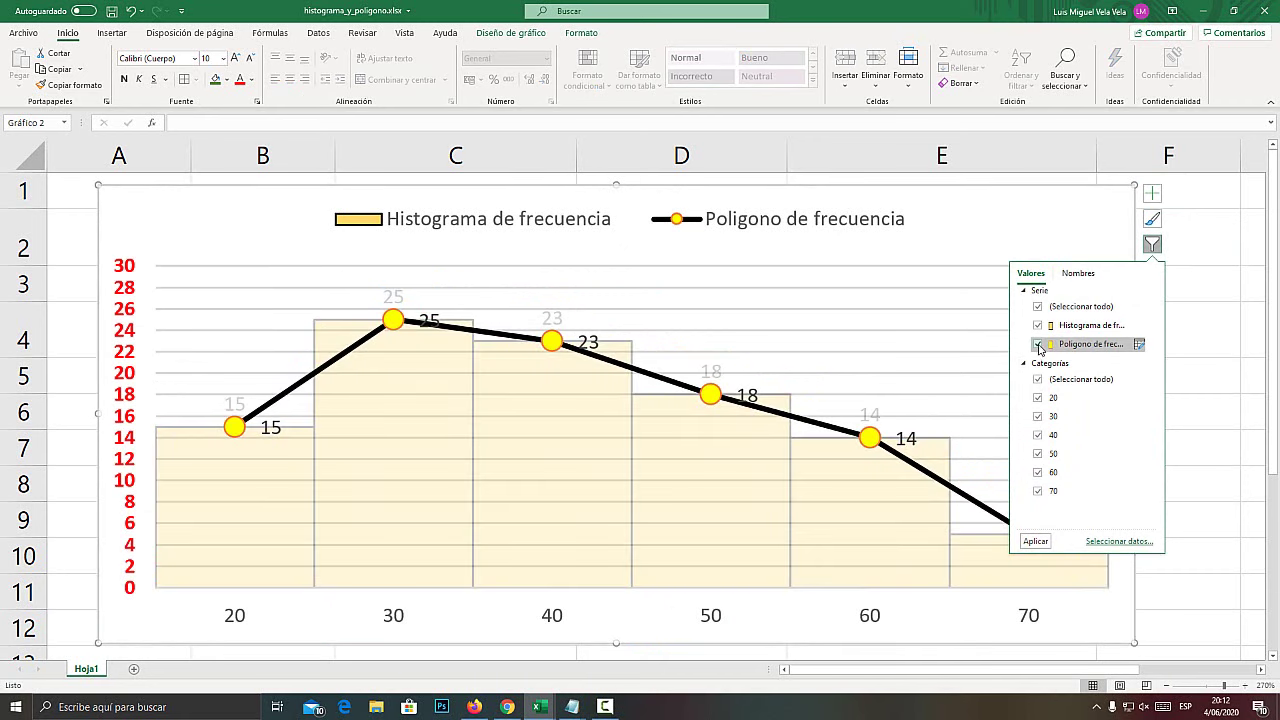
left_click(1037, 325)
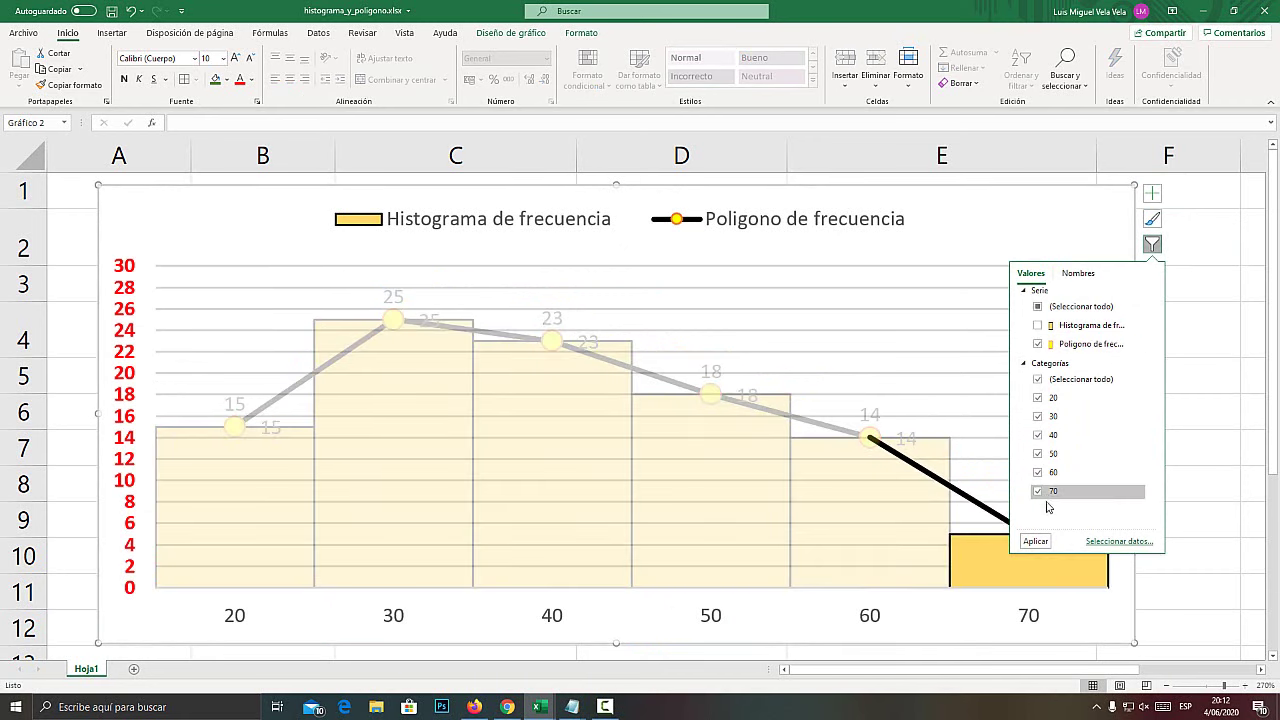
left_click(1035, 541)
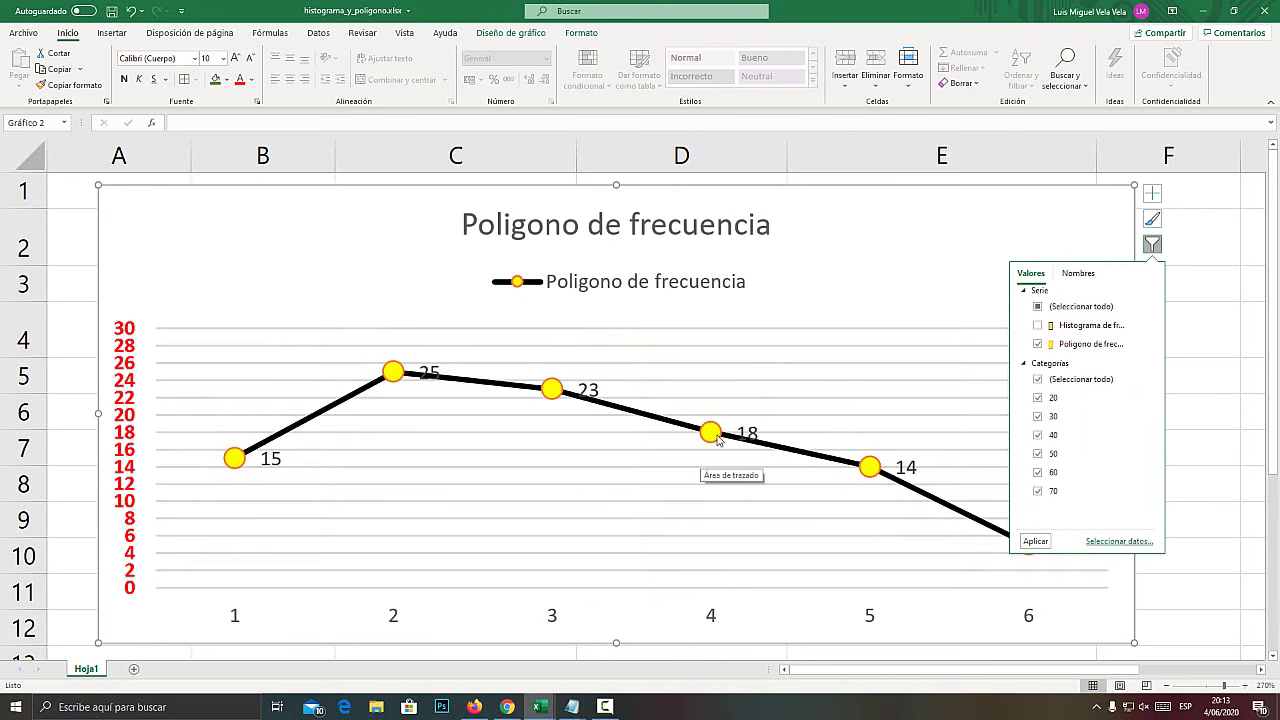
left_click(1038, 325)
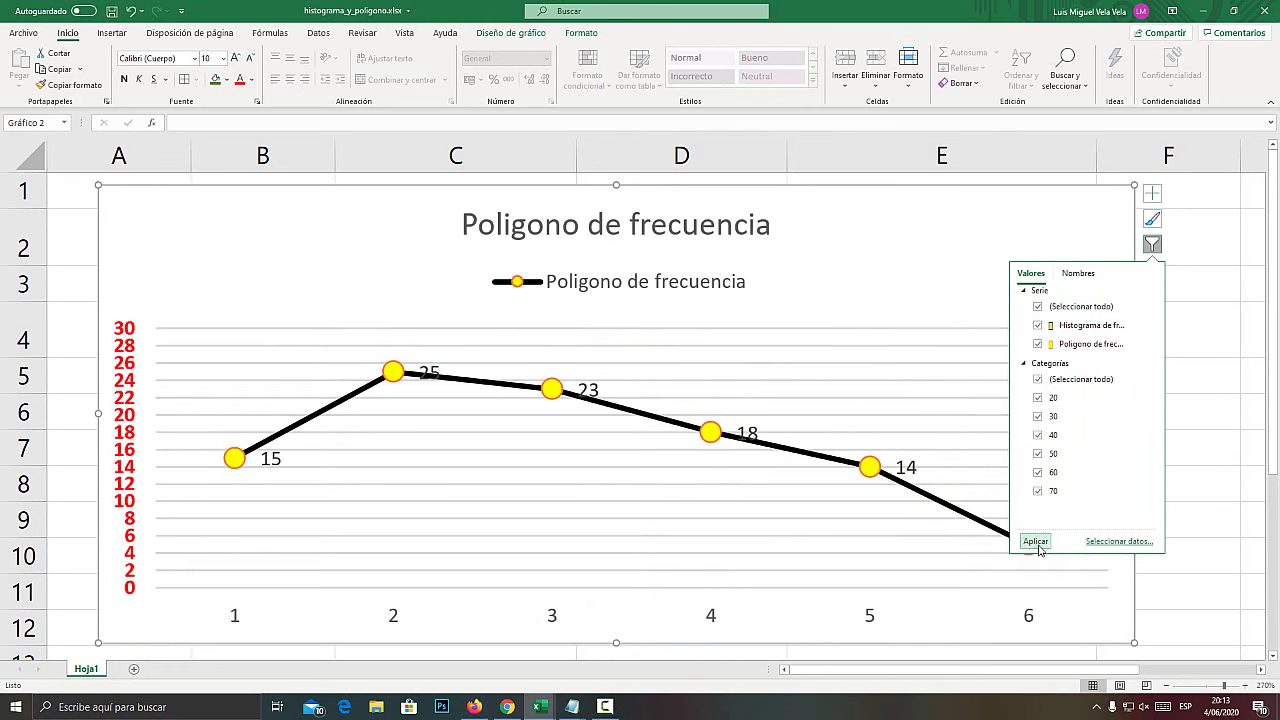
left_click(1035, 541)
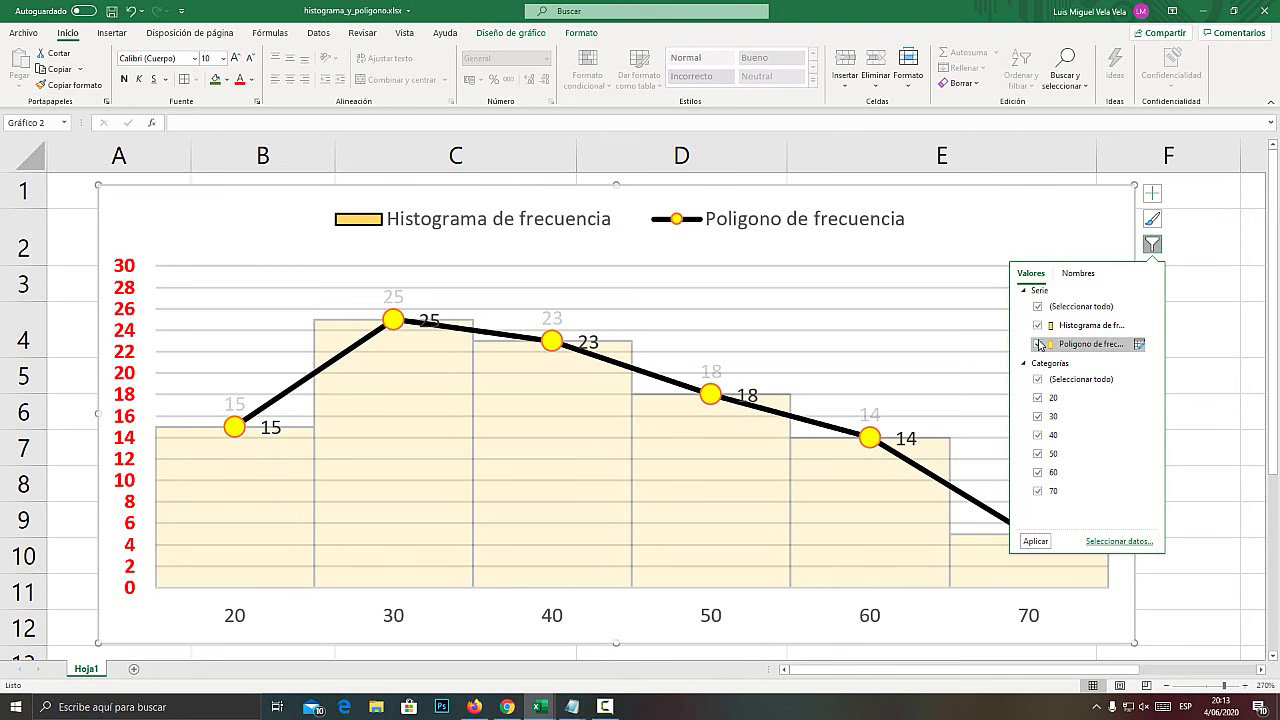
key("super+plus")
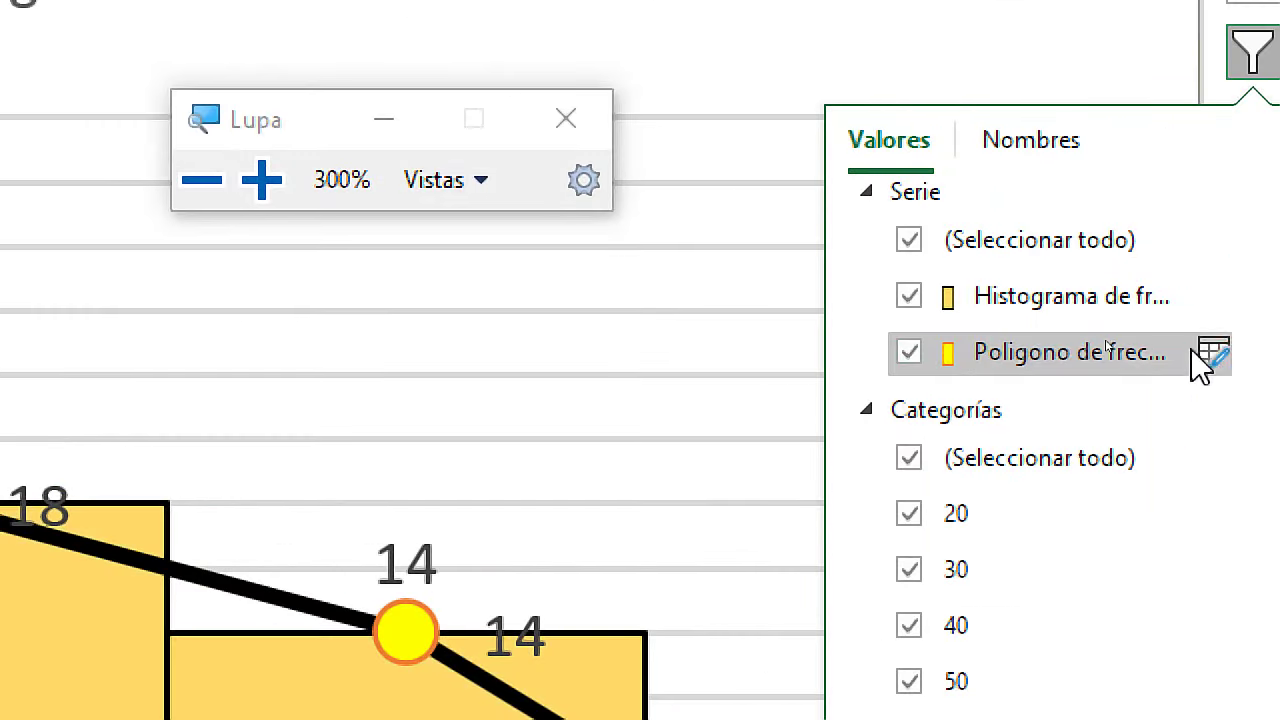
left_click(908, 352)
key("super+Escape")
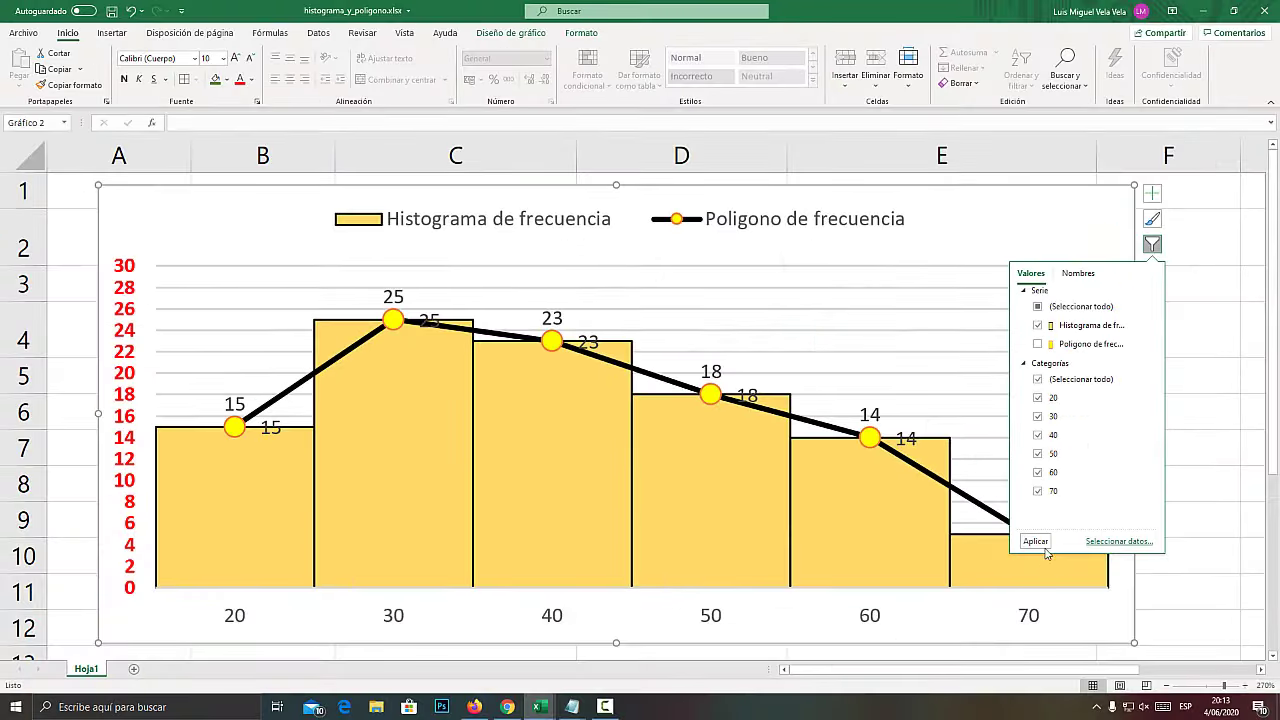
left_click(1035, 541)
left_click(1226, 282)
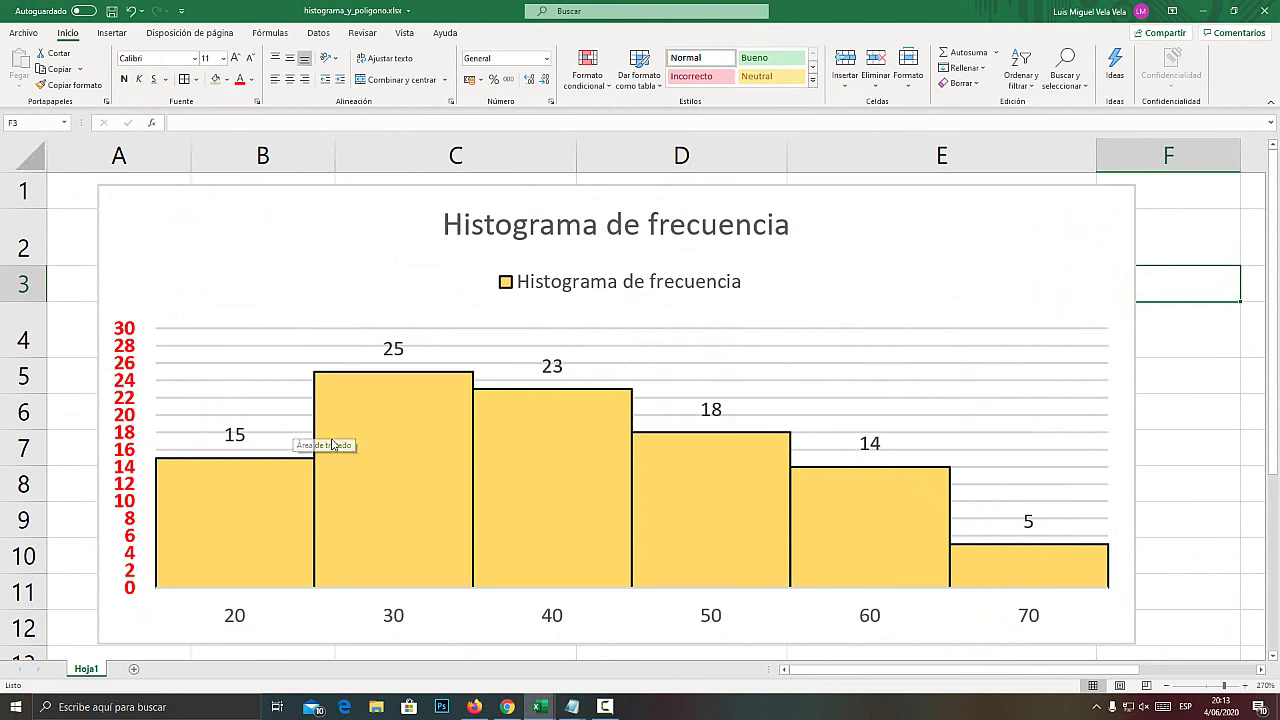
mouse_move(567, 393)
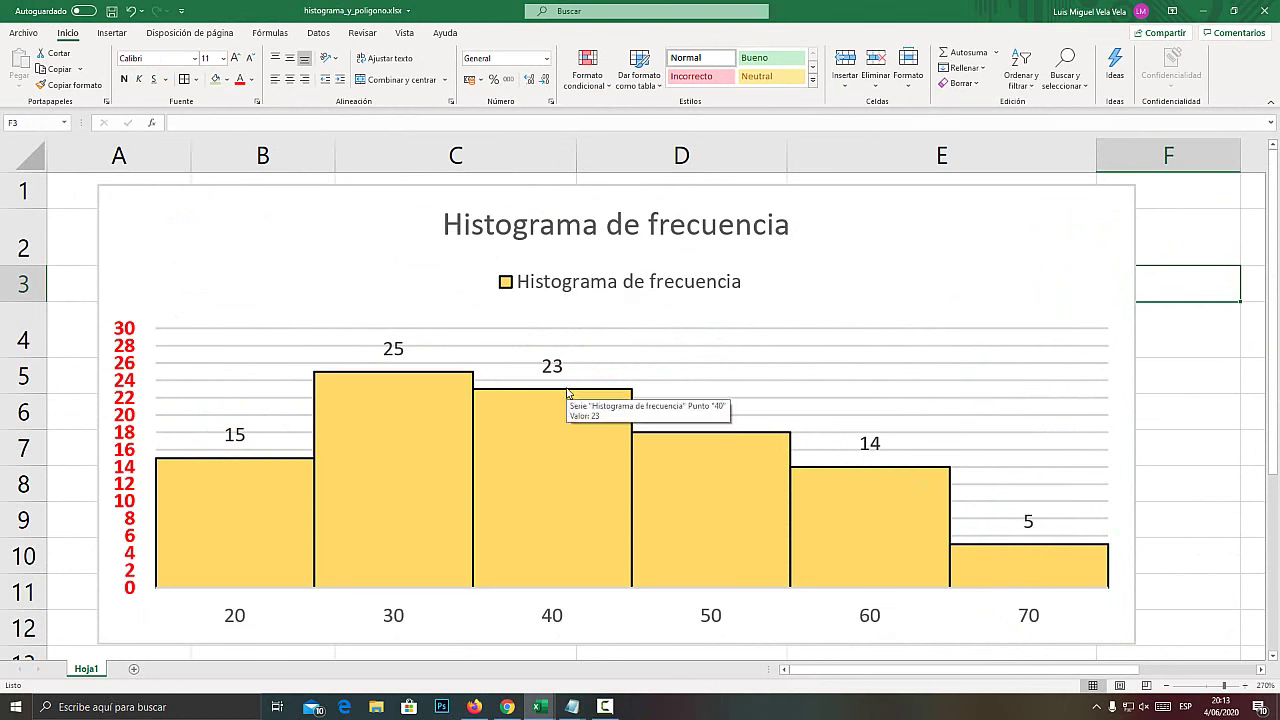
left_click(1064, 300)
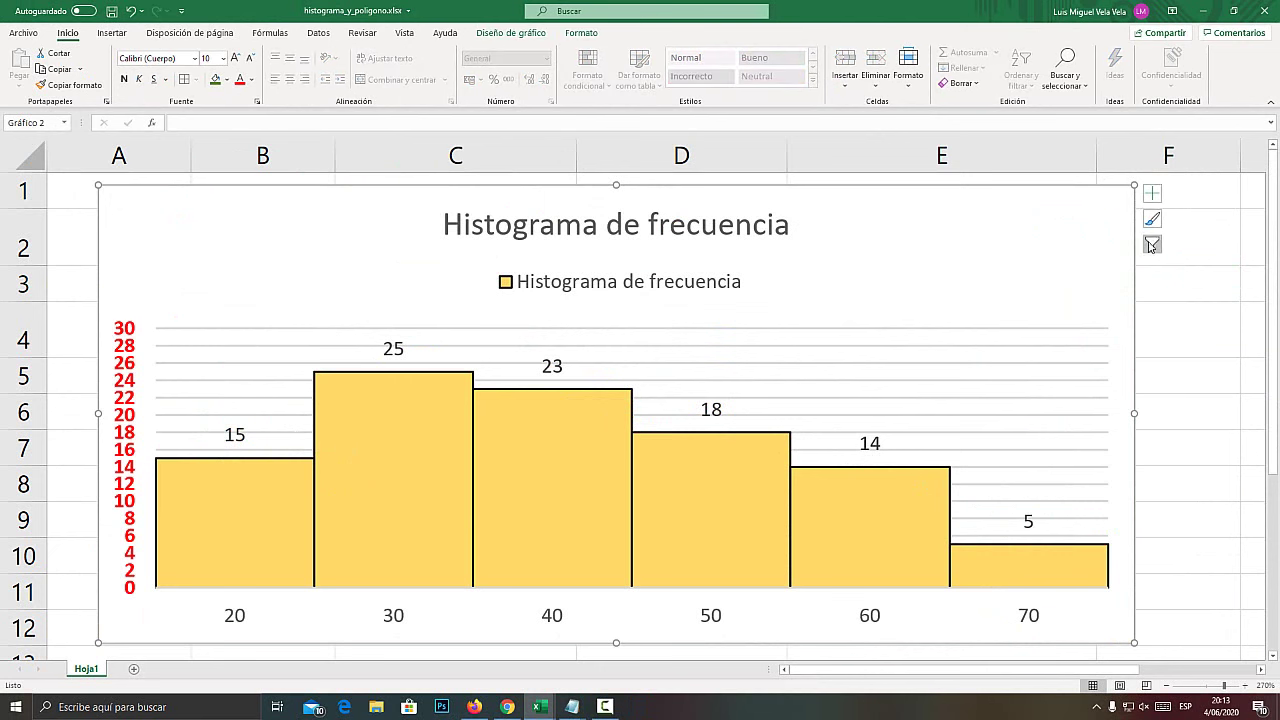
left_click(1152, 244)
left_click(1037, 342)
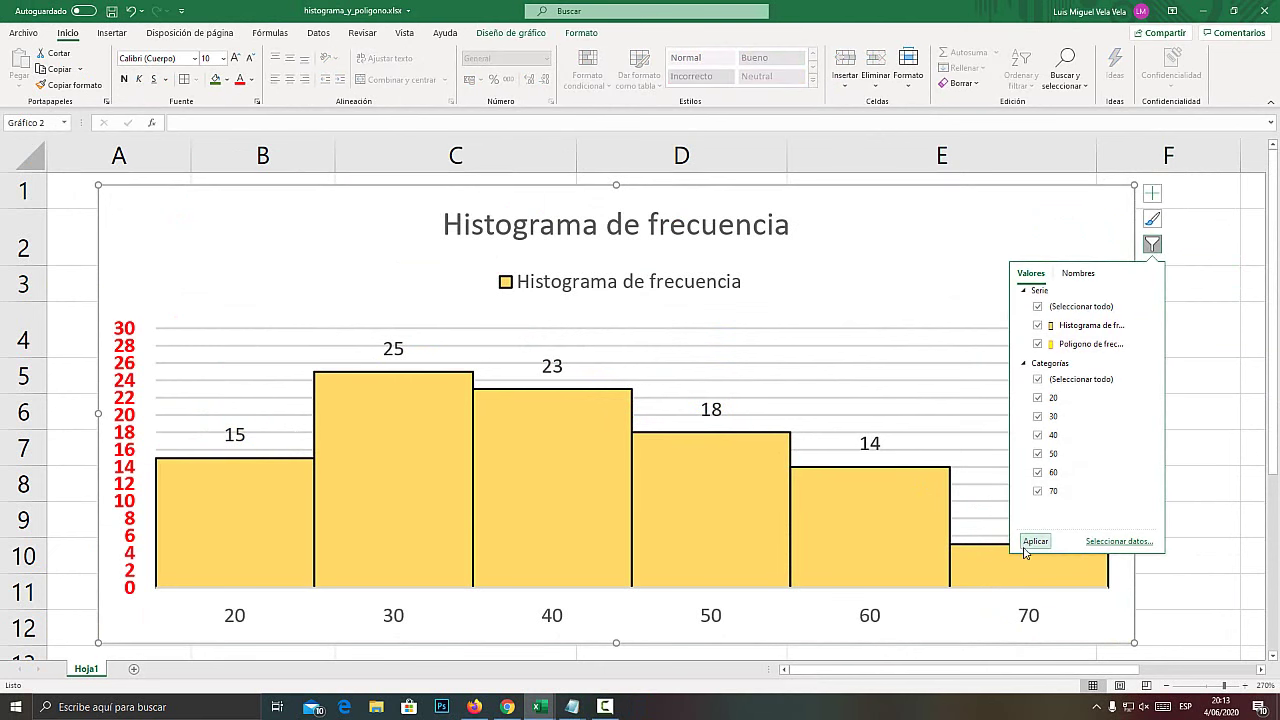
left_click(1035, 541)
left_click(1211, 360)
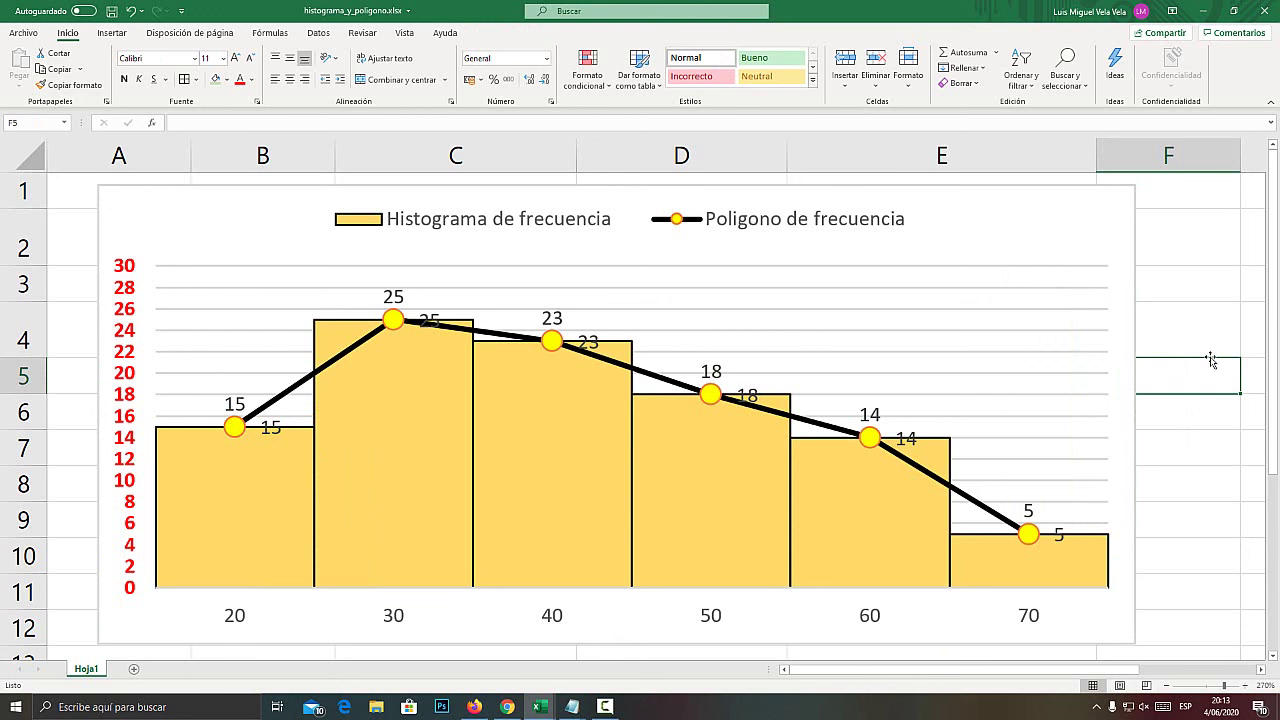
left_click(609, 706)
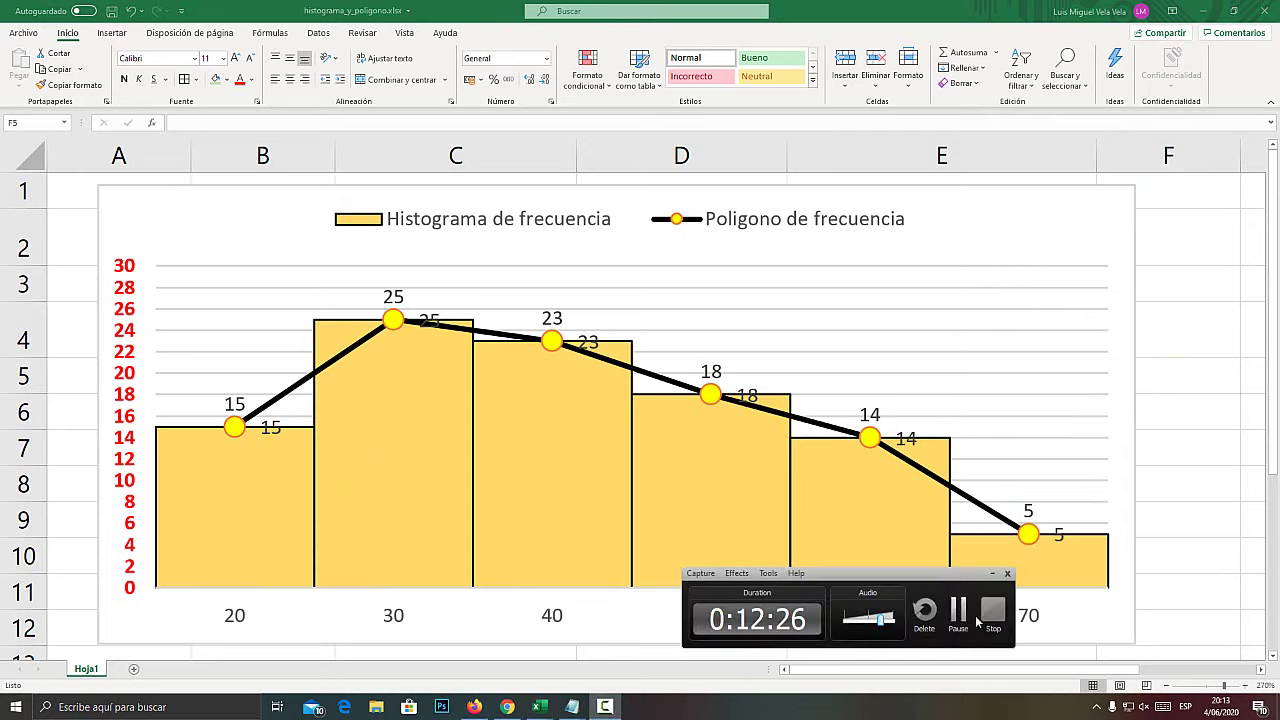